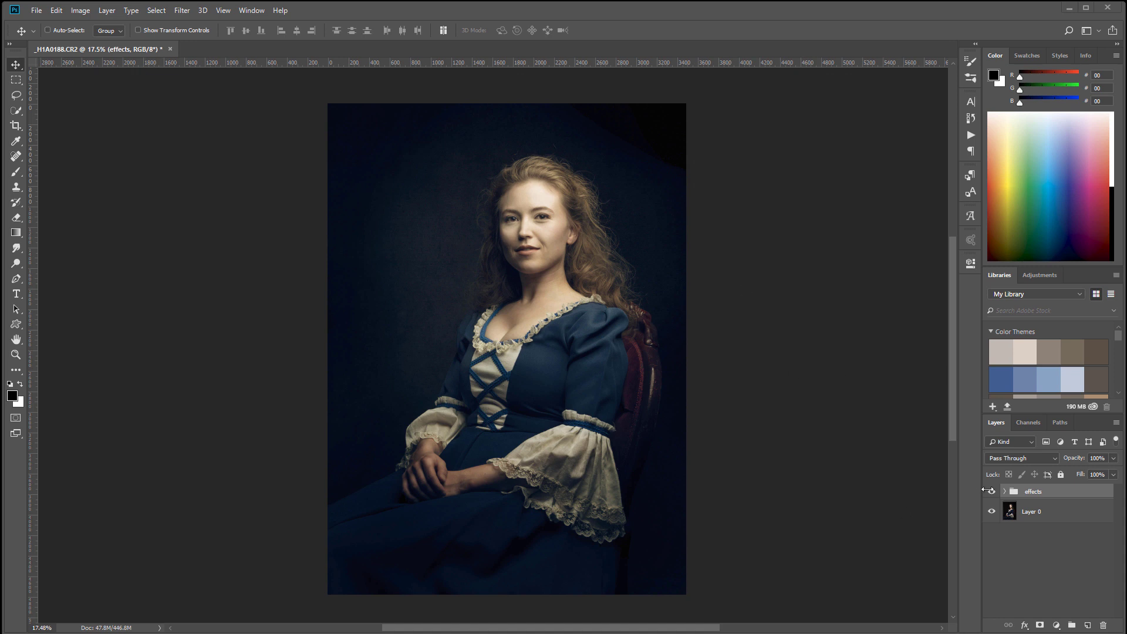
Step: Toggle the visibility of the effects group to compare the portrait before and after the edits
{"action": "left_click", "coordinate": [992, 491]}
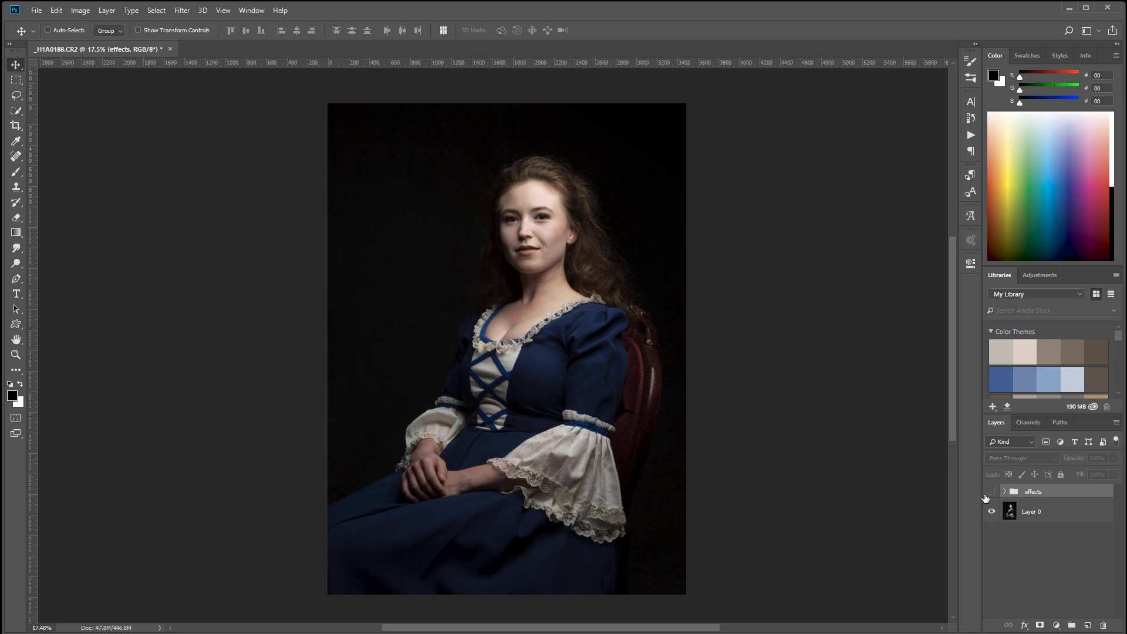
{"action": "left_click", "coordinate": [990, 492]}
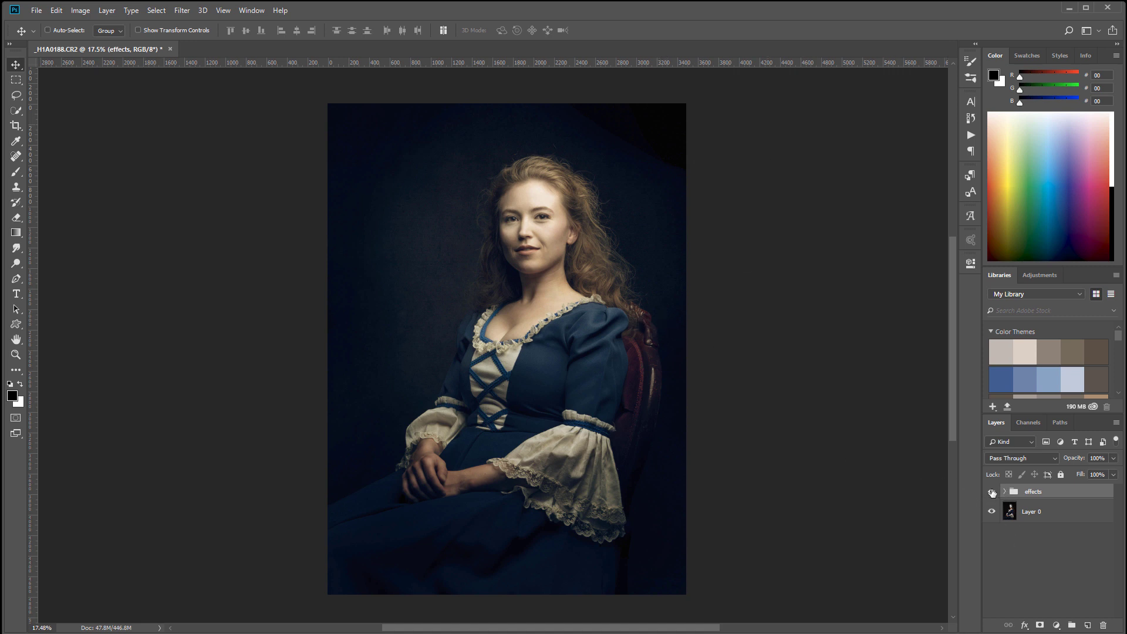
{"action": "left_click", "coordinate": [991, 493]}
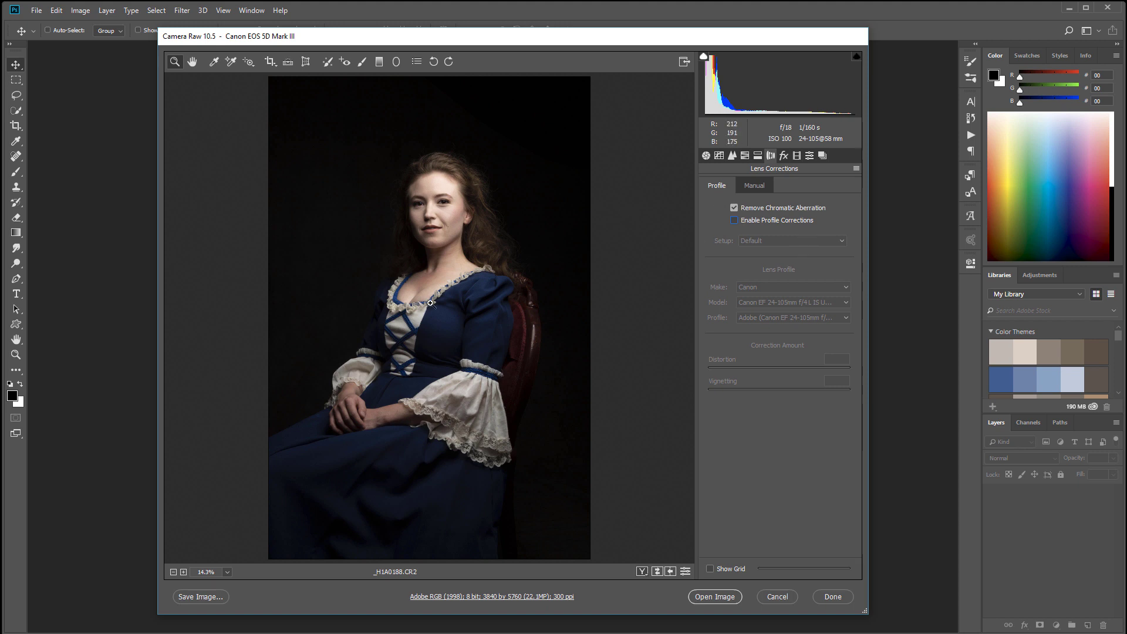
Step: Toggle the lens profile corrections on and off to compare their effect on the portrait
{"action": "left_click", "coordinate": [733, 220]}
{"action": "left_click", "coordinate": [733, 219]}
{"action": "left_click", "coordinate": [734, 219]}
{"action": "left_click", "coordinate": [733, 220]}
Step: Set the sharpening Amount to 63, checking the effect on the face up close
{"action": "left_click", "coordinate": [732, 155]}
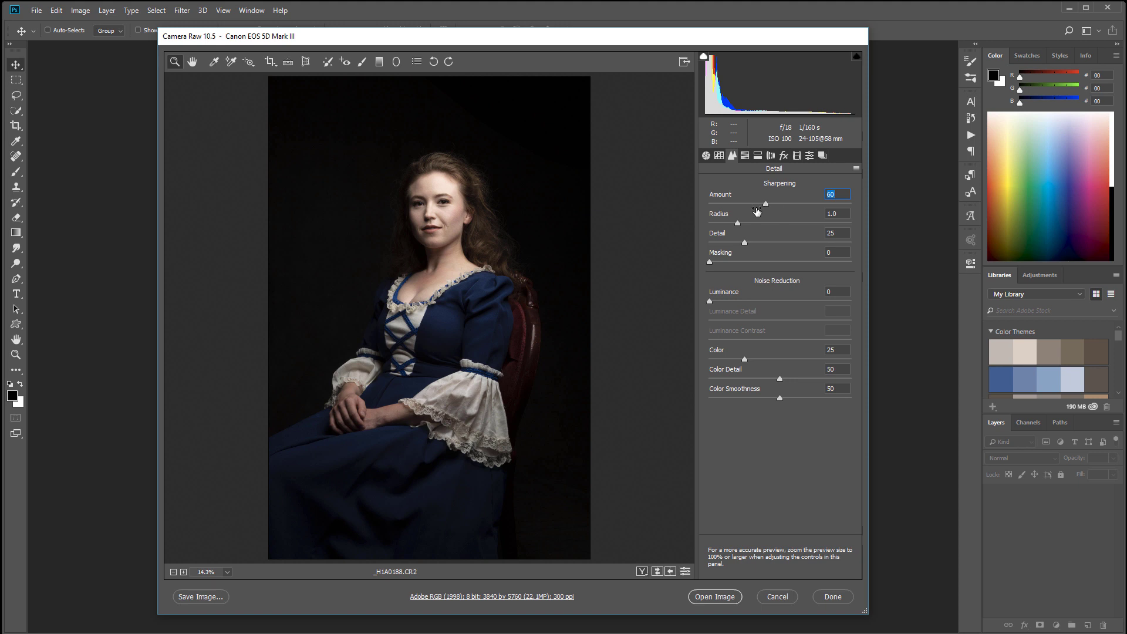
{"action": "left_click", "coordinate": [445, 213]}
{"action": "left_click_drag", "start_coordinate": [447, 301], "coordinate": [486, 336]}
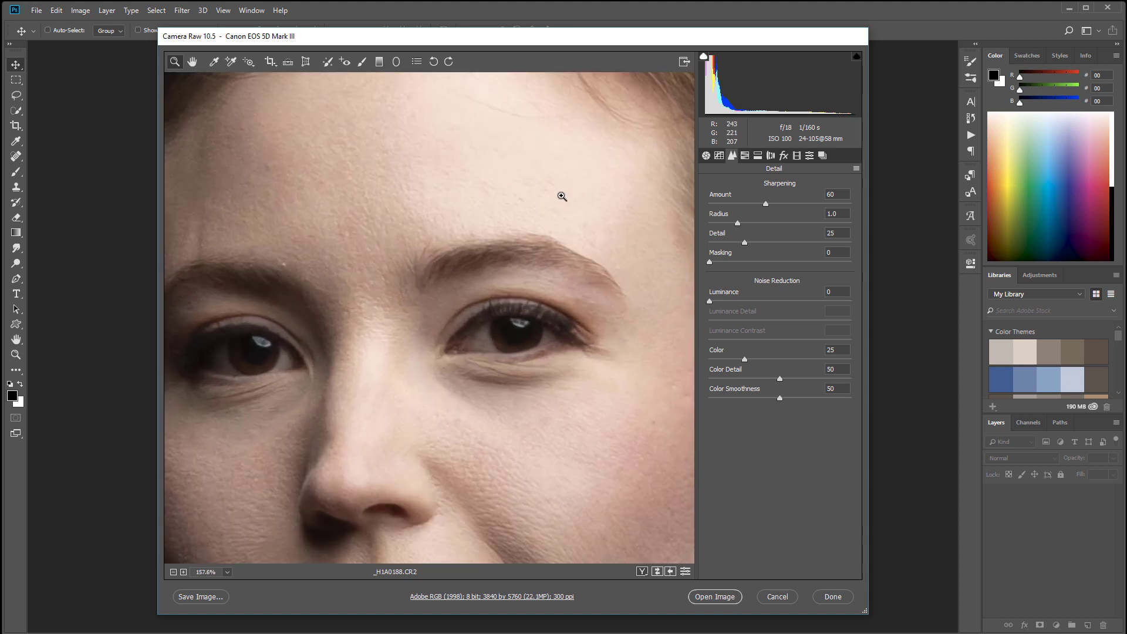
{"action": "left_click_drag", "start_coordinate": [556, 184], "coordinate": [486, 234]}
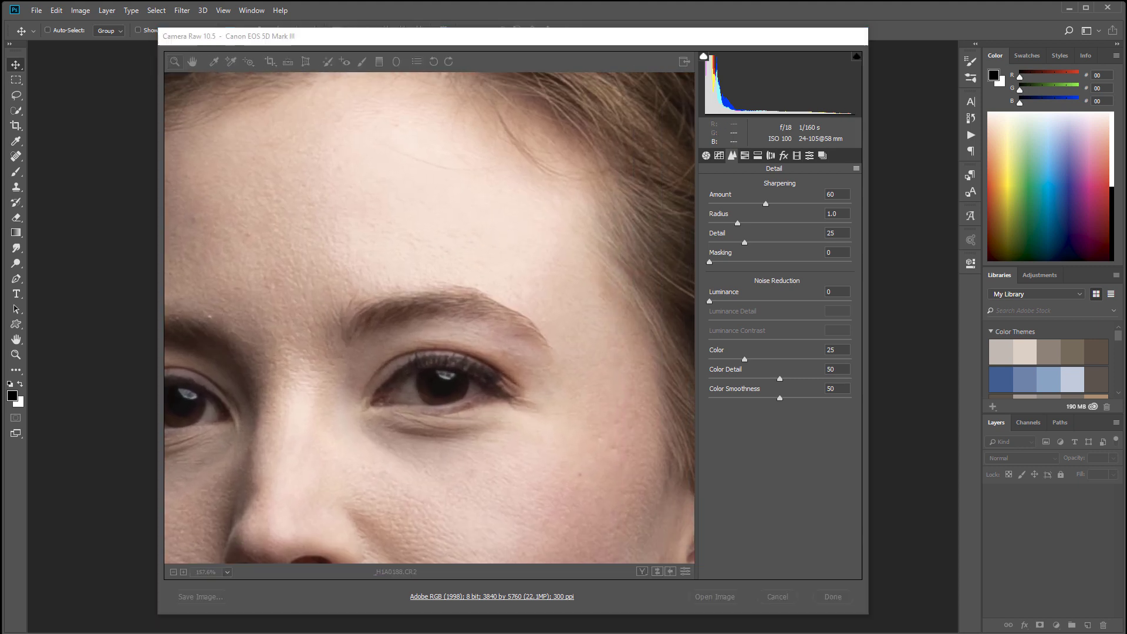
{"action": "left_click", "coordinate": [405, 323]}
{"action": "left_click_drag", "start_coordinate": [456, 328], "coordinate": [579, 272]}
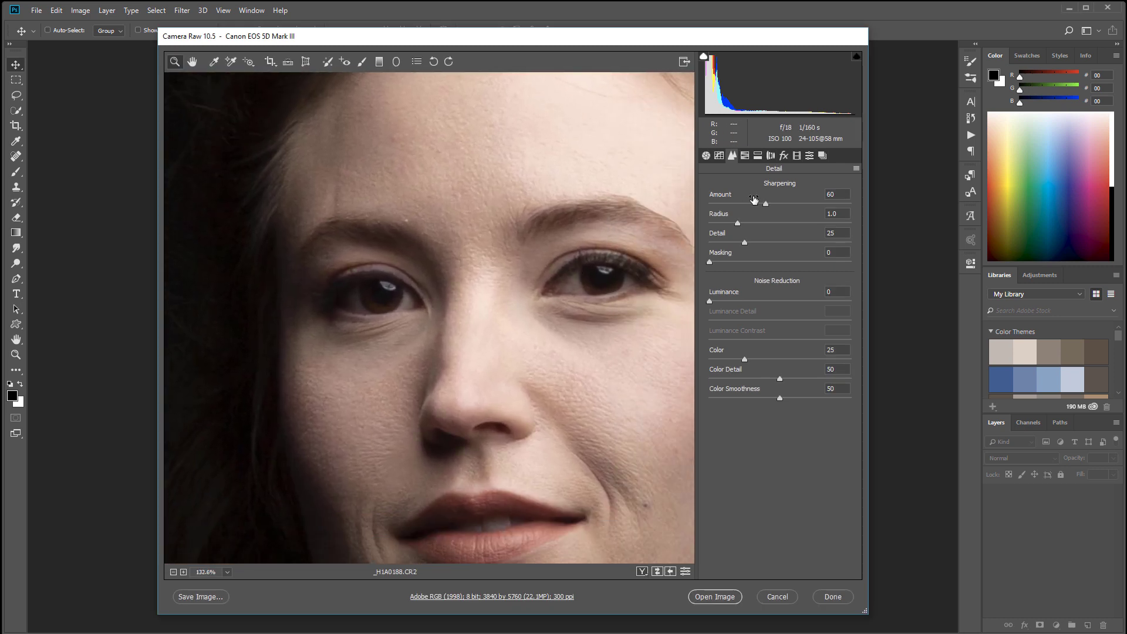
{"action": "mouse_move", "coordinate": [764, 205]}
{"action": "left_mouse_down"}
{"action": "mouse_move", "coordinate": [777, 203]}
{"action": "mouse_move", "coordinate": [760, 213]}
{"action": "mouse_move", "coordinate": [783, 215]}
{"action": "left_mouse_up"}
{"action": "left_click_drag", "start_coordinate": [494, 335], "coordinate": [516, 385]}
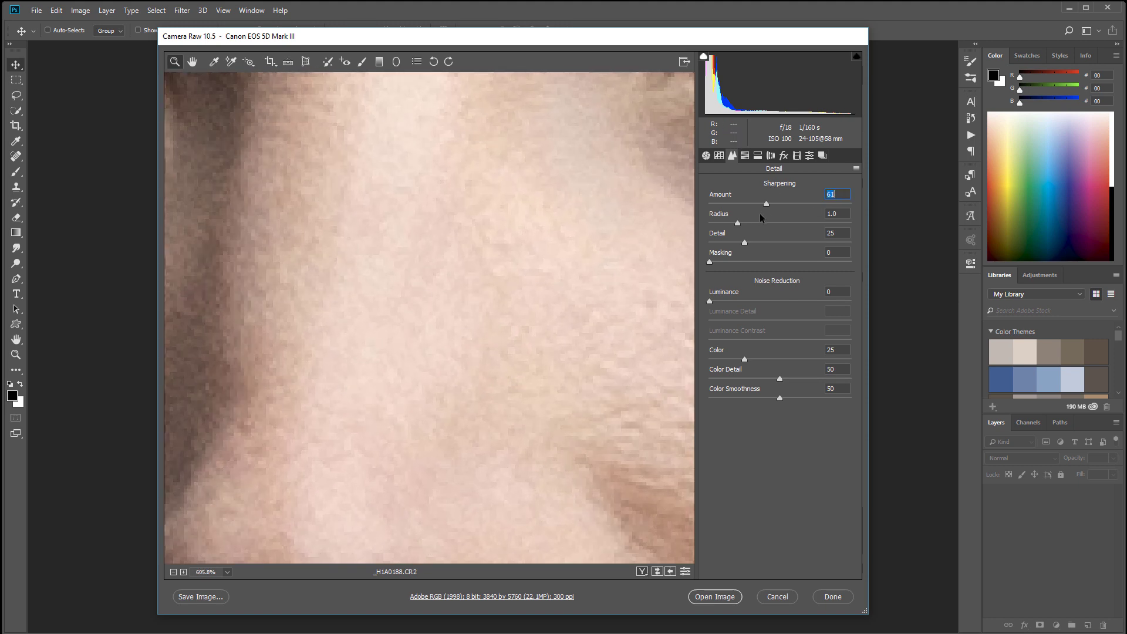
{"action": "key", "text": "Up"}
{"action": "key", "text": "Up"}
{"action": "left_click_drag", "start_coordinate": [745, 241], "coordinate": [802, 242]}
{"action": "key", "text": "Up"}
{"action": "left_click_drag", "start_coordinate": [486, 287], "coordinate": [418, 319]}
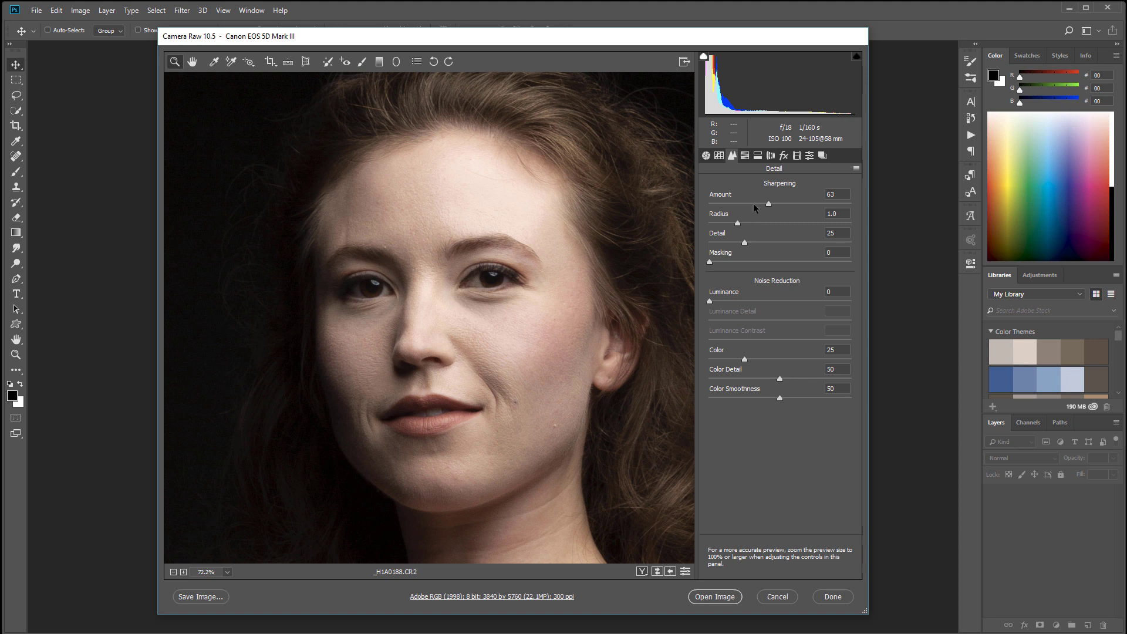
Step: Set the white balance to a custom temperature of 5600
{"action": "left_click", "coordinate": [706, 156]}
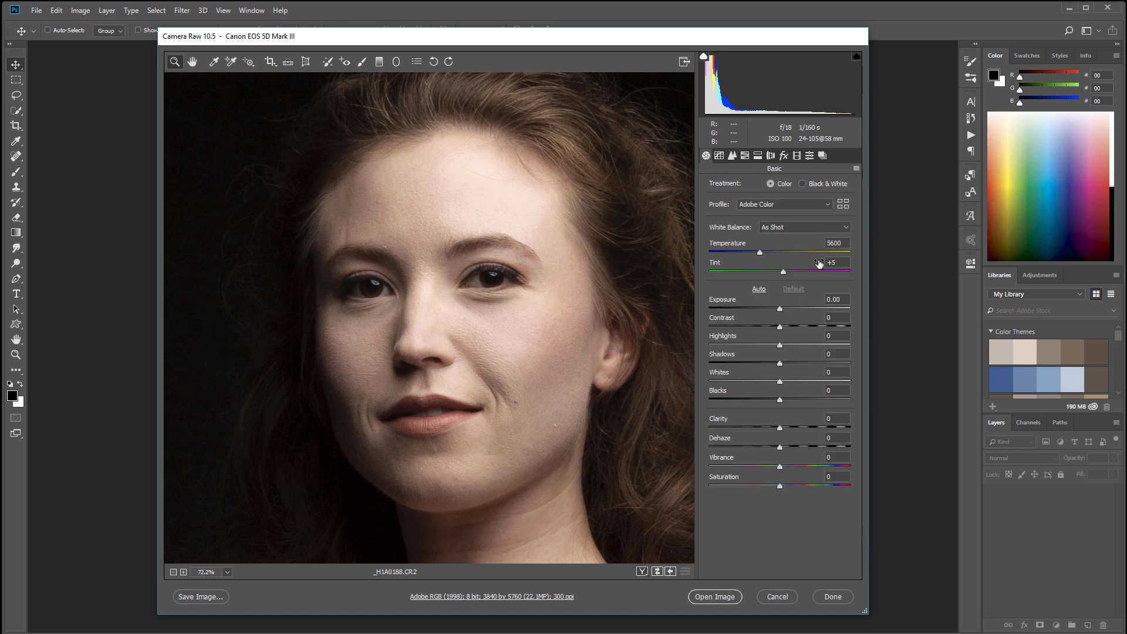
{"action": "left_click_drag", "start_coordinate": [618, 302], "coordinate": [574, 323]}
{"action": "left_click_drag", "start_coordinate": [389, 344], "coordinate": [479, 255]}
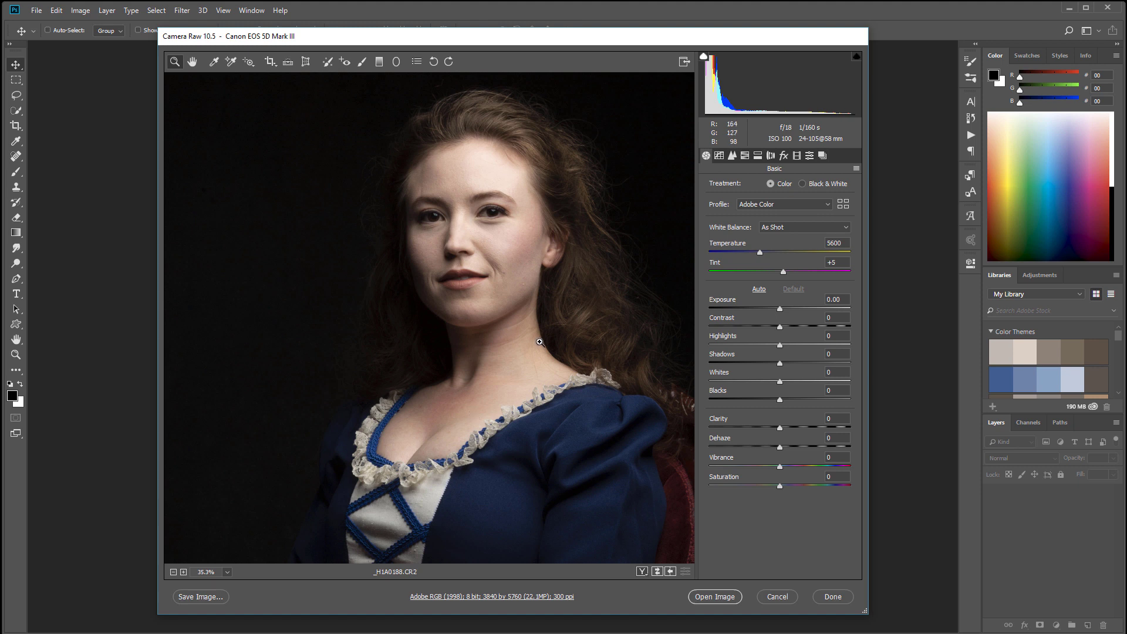
{"action": "left_click_drag", "start_coordinate": [759, 251], "coordinate": [761, 252]}
{"action": "type", "text": "5600"}
Step: Lower Highlights to -8 to soften the bright skin on the face, and check the whole portrait
{"action": "left_click", "coordinate": [484, 166]}
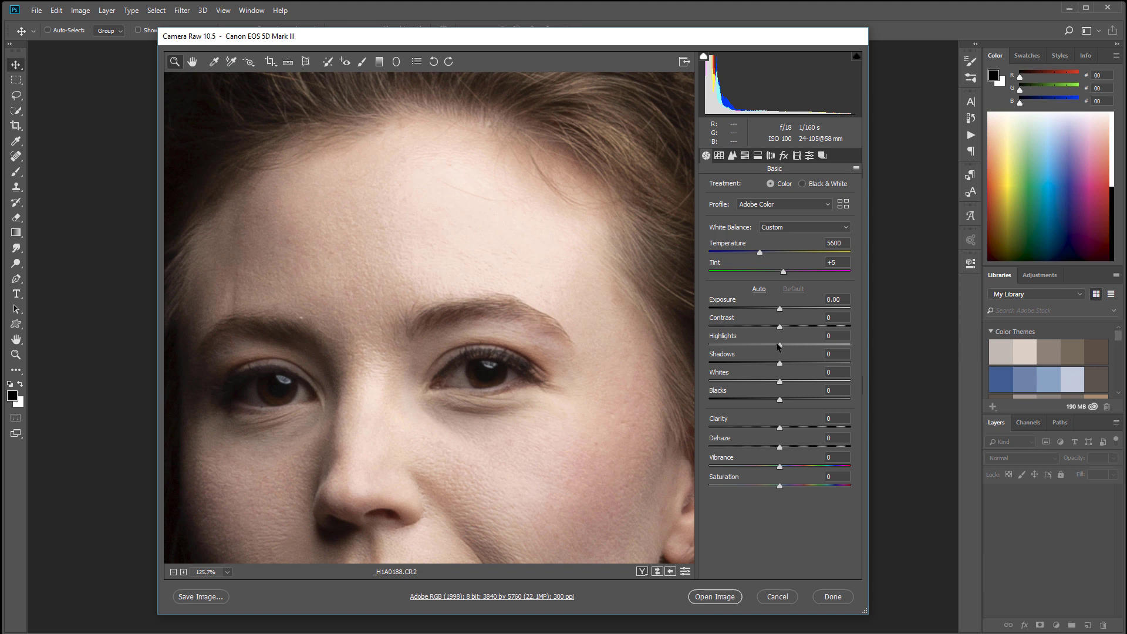
{"action": "left_click_drag", "start_coordinate": [779, 346], "coordinate": [772, 349]}
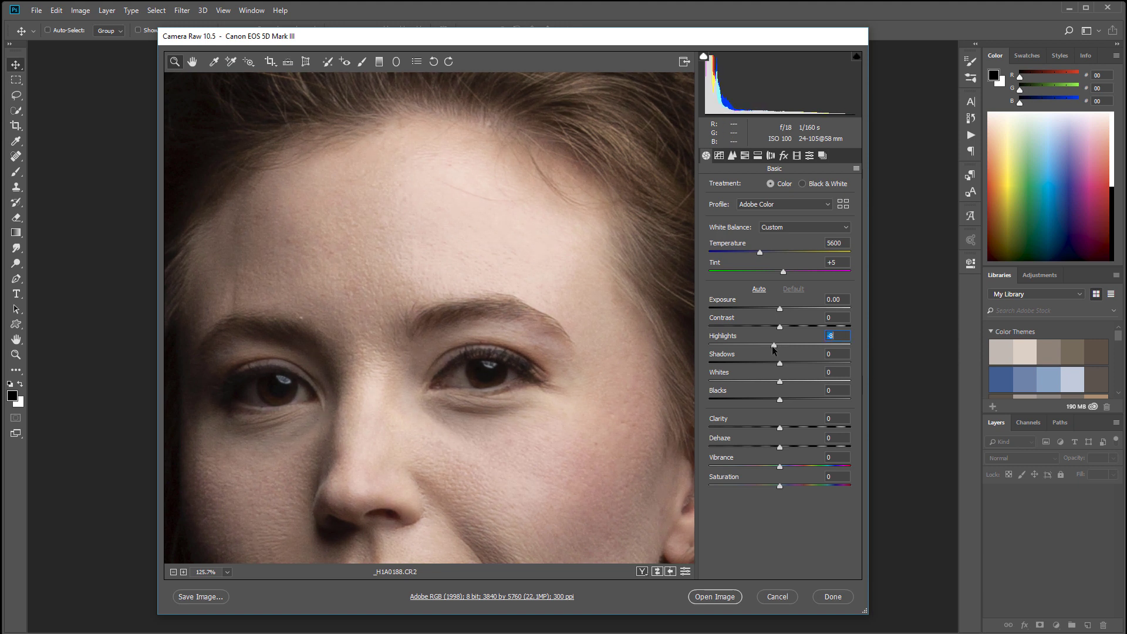
{"action": "left_click_drag", "start_coordinate": [563, 405], "coordinate": [502, 410]}
{"action": "left_click_drag", "start_coordinate": [404, 431], "coordinate": [413, 334]}
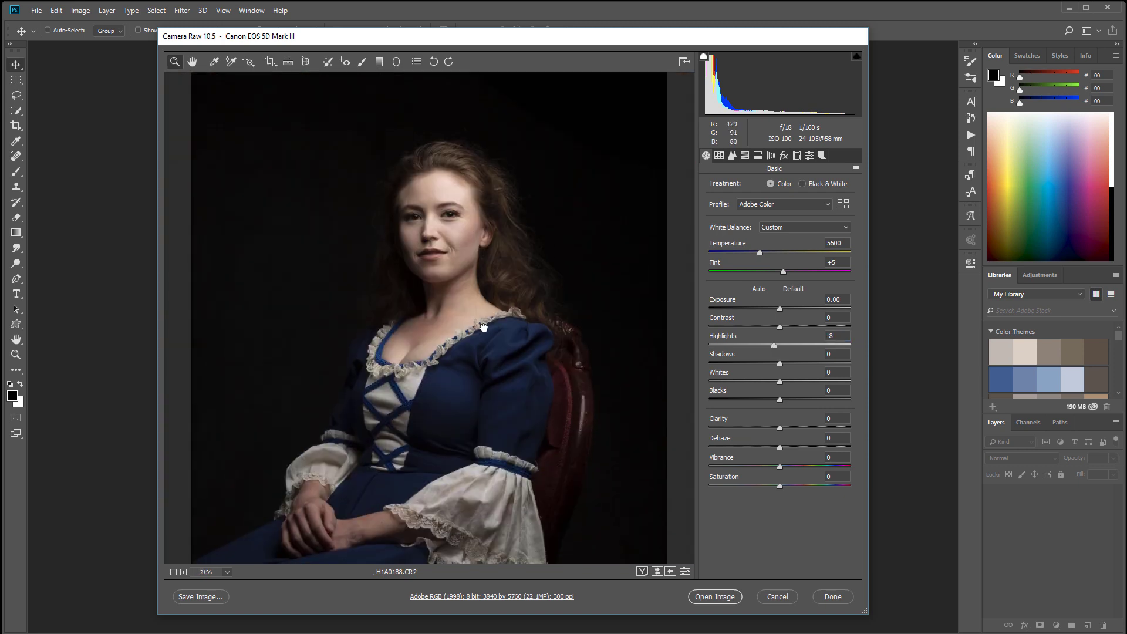
{"action": "left_click_drag", "start_coordinate": [470, 286], "coordinate": [544, 284]}
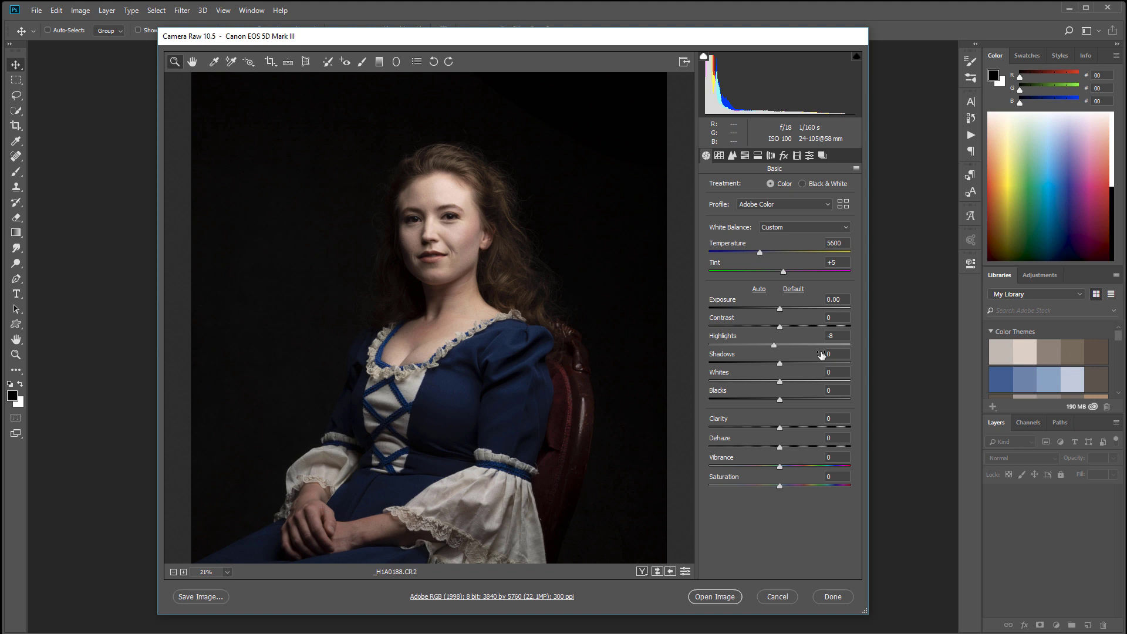
Step: Try Shadows and Highlights at +100, return Highlights to -8 and reduce Shadows to +11
{"action": "left_click_drag", "start_coordinate": [786, 360], "coordinate": [913, 361]}
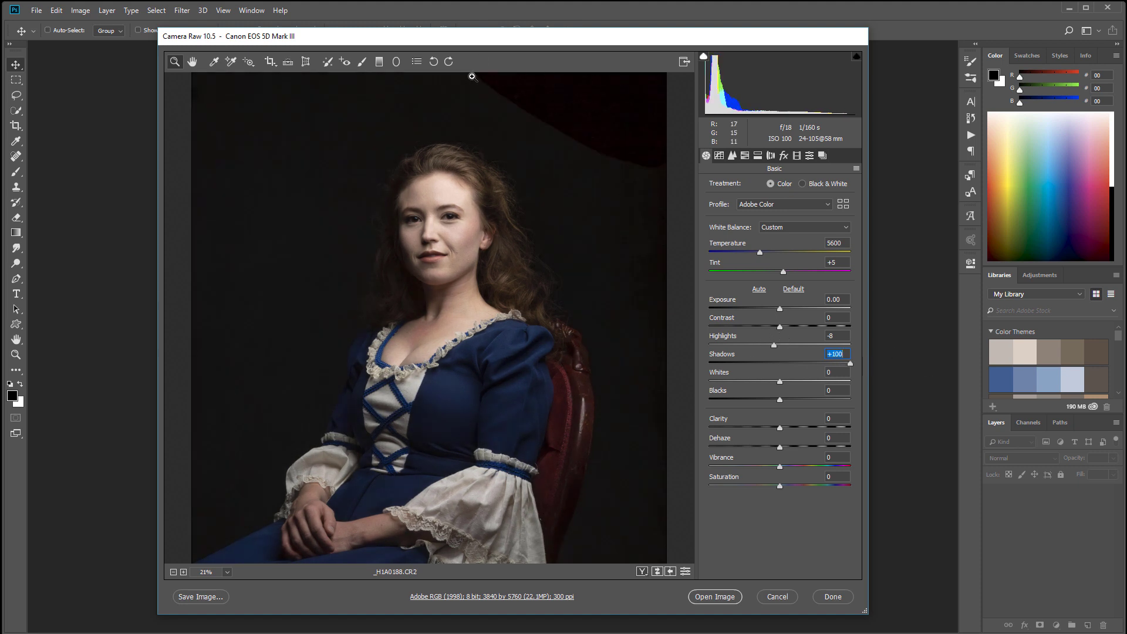
{"action": "left_click_drag", "start_coordinate": [774, 345], "coordinate": [871, 342]}
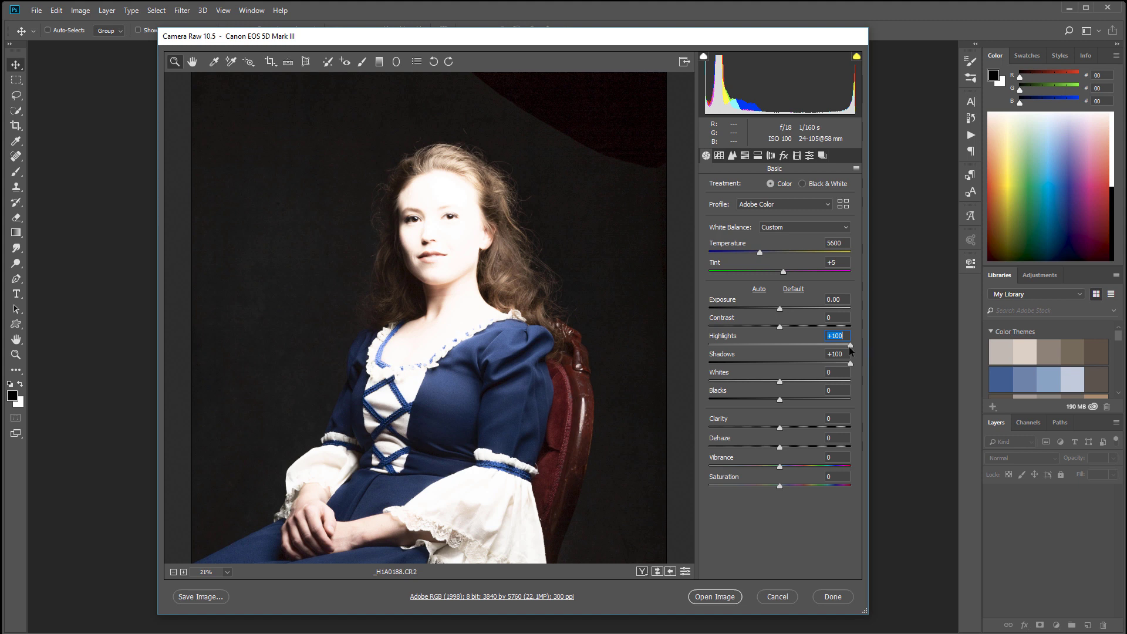
{"action": "left_click_drag", "start_coordinate": [850, 346], "coordinate": [774, 348]}
{"action": "left_click_drag", "start_coordinate": [850, 362], "coordinate": [787, 361]}
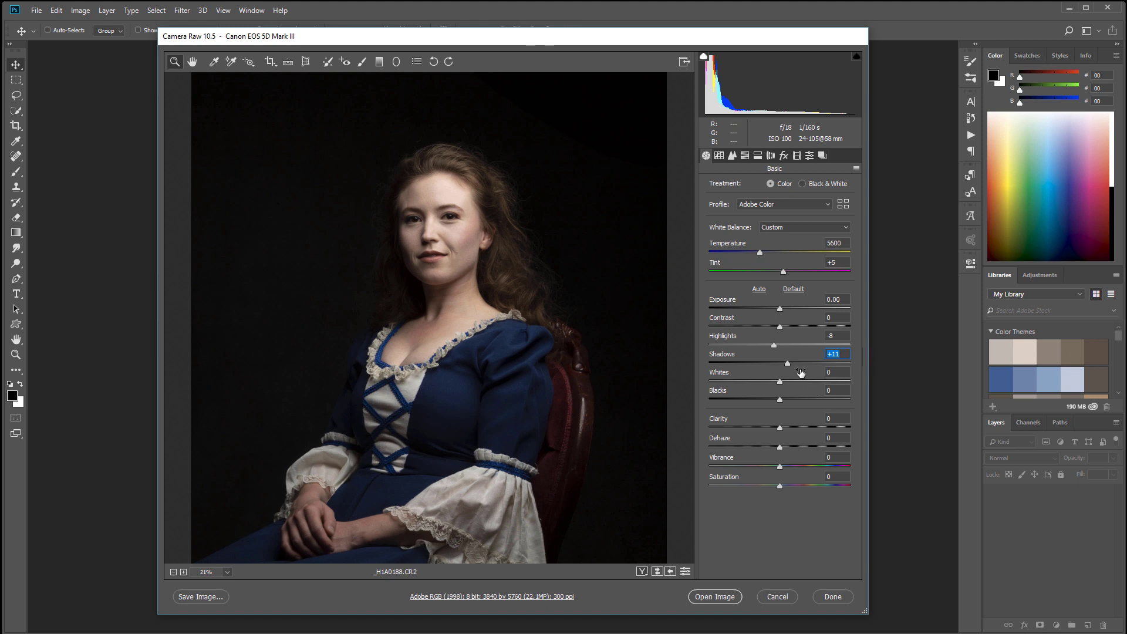
Step: Try Shadows at +100 and inspect the dark detail in the dress, chair and hair
{"action": "left_click_drag", "start_coordinate": [787, 362], "coordinate": [798, 362]}
{"action": "left_click_drag", "start_coordinate": [534, 379], "coordinate": [595, 441]}
{"action": "left_click_drag", "start_coordinate": [796, 363], "coordinate": [862, 364]}
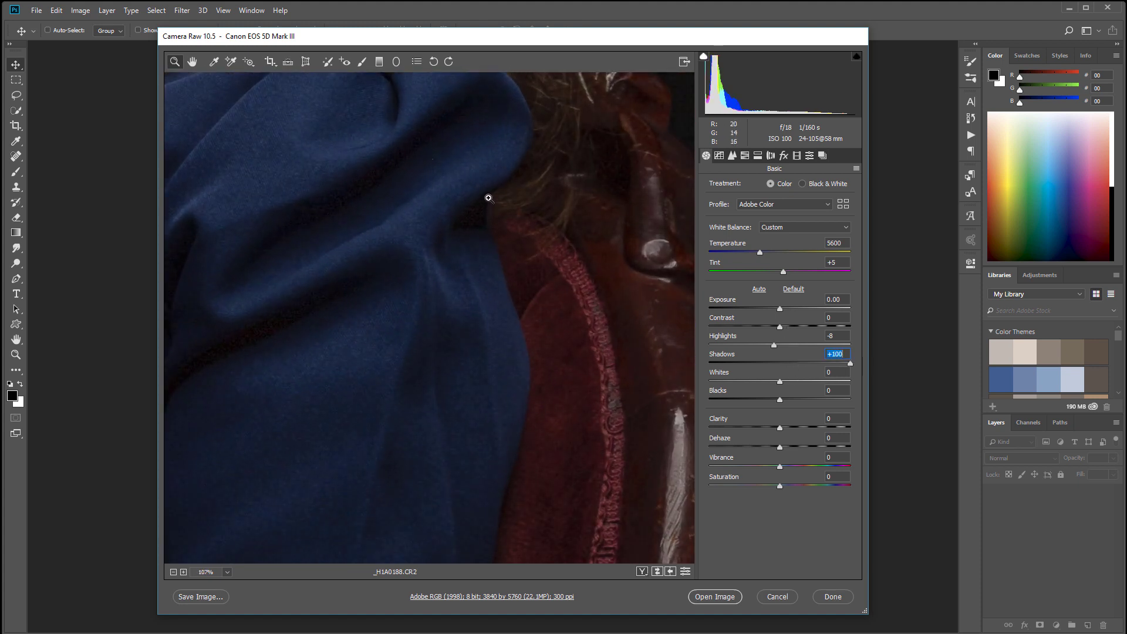
{"action": "left_click_drag", "start_coordinate": [616, 239], "coordinate": [419, 430]}
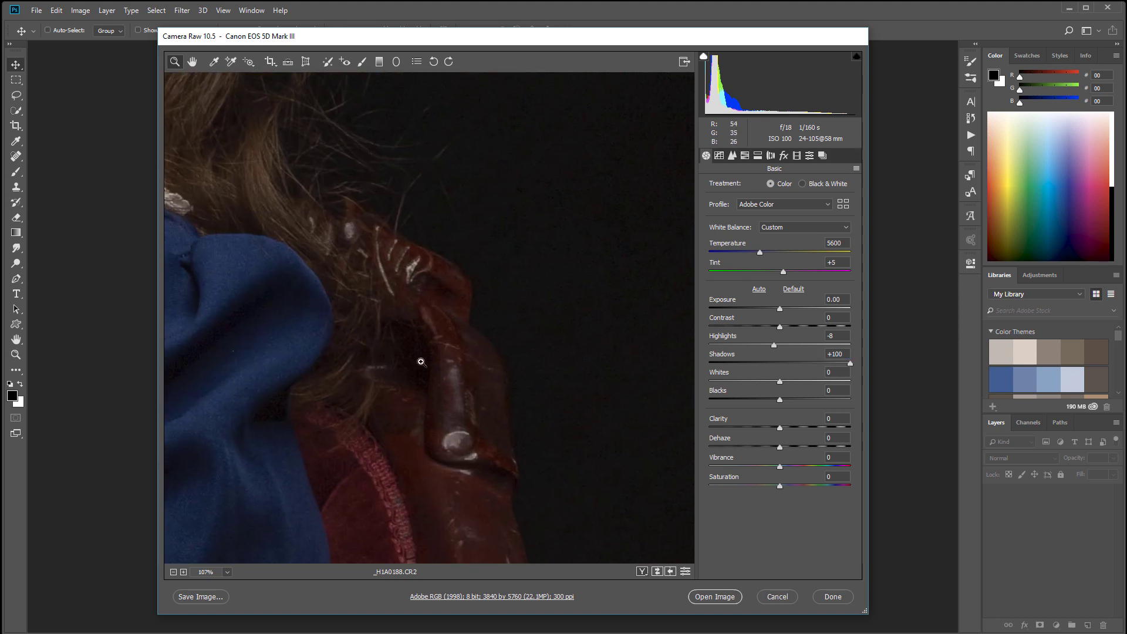
Step: Set Shadows to +9 and check the result on the whole portrait
{"action": "left_click_drag", "start_coordinate": [851, 365], "coordinate": [783, 371]}
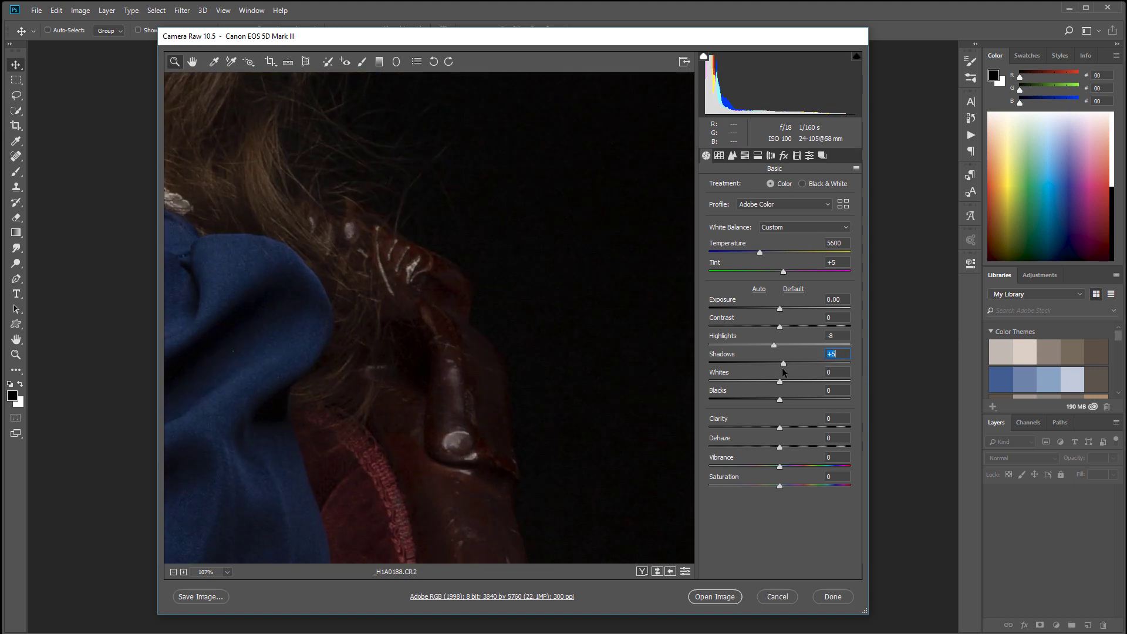
{"action": "left_click_drag", "start_coordinate": [439, 376], "coordinate": [561, 365]}
{"action": "left_click_drag", "start_coordinate": [608, 283], "coordinate": [576, 301]}
{"action": "left_click_drag", "start_coordinate": [409, 329], "coordinate": [478, 283]}
{"action": "left_click_drag", "start_coordinate": [454, 208], "coordinate": [467, 224]}
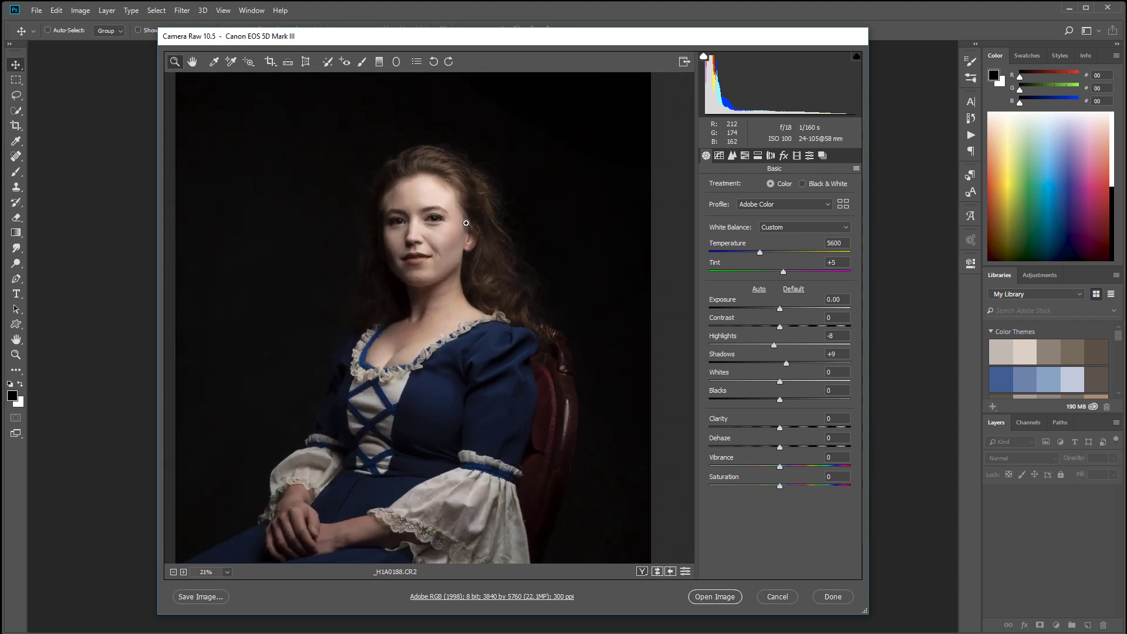
Step: Set the HSL luminance of Oranges to +5, Yellows to +17, Blues to +19 and Reds to +15
{"action": "left_click", "coordinate": [745, 156]}
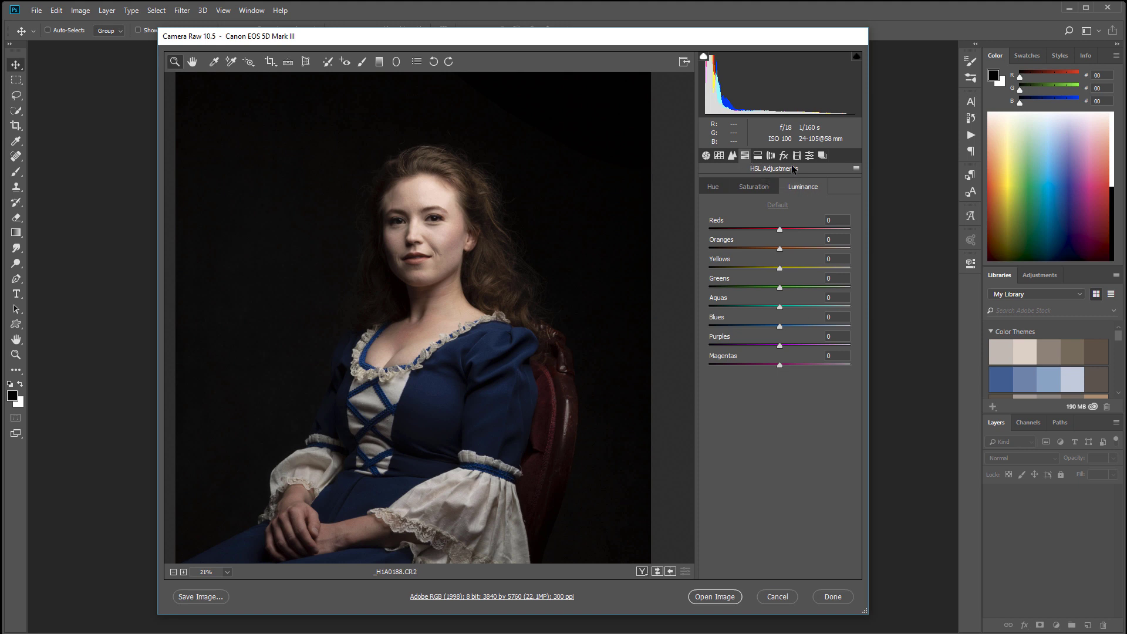
{"action": "mouse_move", "coordinate": [785, 251]}
{"action": "left_mouse_down"}
{"action": "mouse_move", "coordinate": [794, 251]}
{"action": "mouse_move", "coordinate": [754, 254]}
{"action": "mouse_move", "coordinate": [790, 249]}
{"action": "mouse_move", "coordinate": [820, 268]}
{"action": "mouse_move", "coordinate": [730, 269]}
{"action": "mouse_move", "coordinate": [795, 269]}
{"action": "left_mouse_up"}
{"action": "mouse_move", "coordinate": [784, 327]}
{"action": "left_mouse_down"}
{"action": "mouse_move", "coordinate": [744, 327]}
{"action": "mouse_move", "coordinate": [794, 328]}
{"action": "left_mouse_up"}
{"action": "mouse_move", "coordinate": [780, 229]}
{"action": "left_mouse_down"}
{"action": "mouse_move", "coordinate": [763, 229]}
{"action": "mouse_move", "coordinate": [883, 223]}
{"action": "mouse_move", "coordinate": [755, 223]}
{"action": "mouse_move", "coordinate": [857, 226]}
{"action": "mouse_move", "coordinate": [765, 228]}
{"action": "mouse_move", "coordinate": [792, 227]}
{"action": "left_mouse_up"}
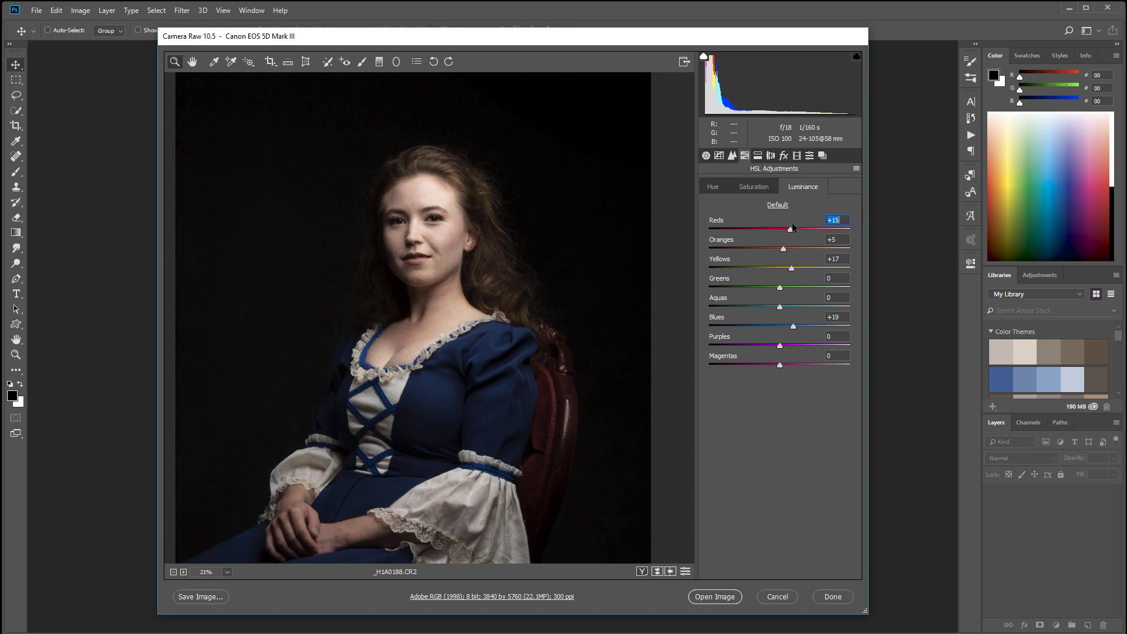
Step: Lower the HSL saturation of Reds to -7 and check the skin tones on the face and chest
{"action": "left_click", "coordinate": [751, 187]}
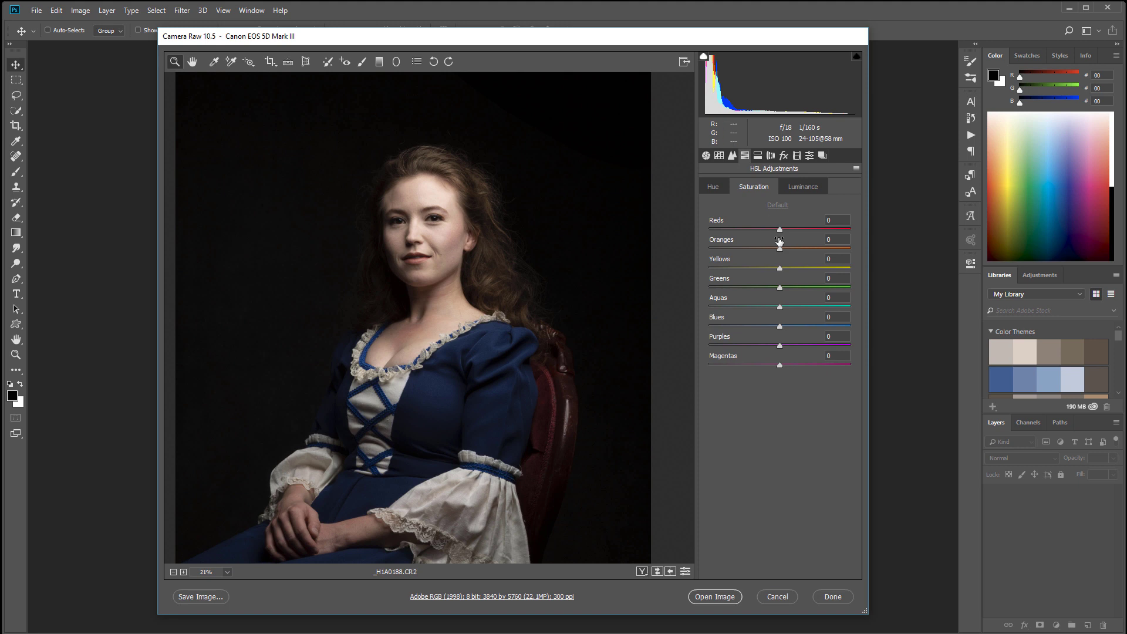
{"action": "left_click_drag", "start_coordinate": [780, 230], "coordinate": [681, 235]}
{"action": "left_click_drag", "start_coordinate": [773, 231], "coordinate": [776, 231]}
{"action": "left_click_drag", "start_coordinate": [409, 330], "coordinate": [469, 332]}
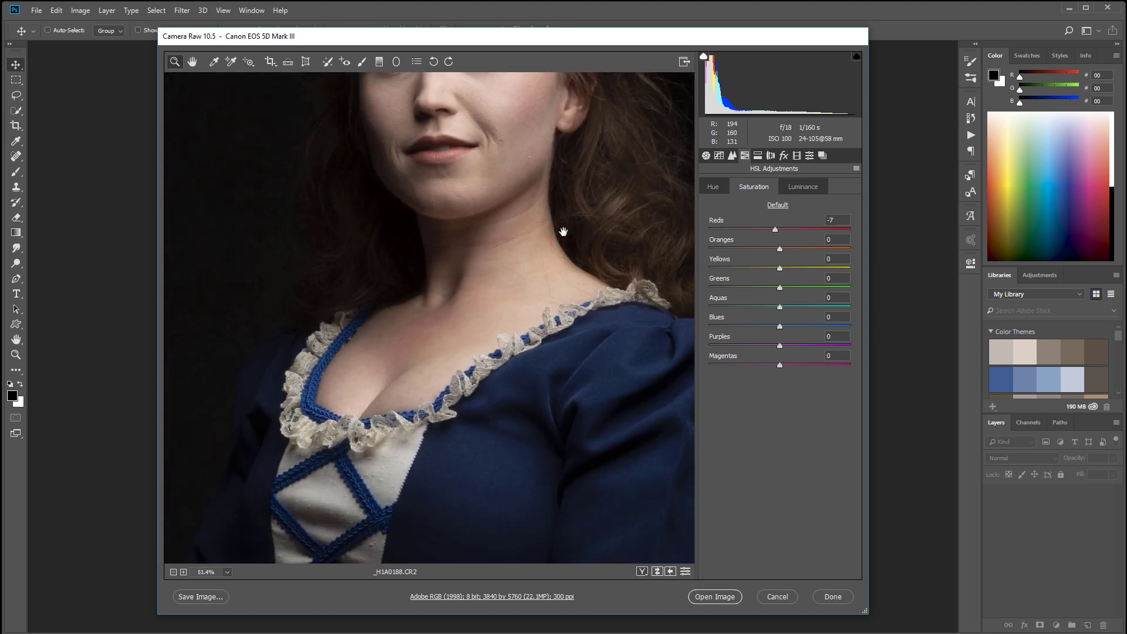
{"action": "left_click_drag", "start_coordinate": [546, 247], "coordinate": [538, 336]}
Step: Try shifting the HSL hue of Oranges and reset it to 0
{"action": "left_click", "coordinate": [714, 189]}
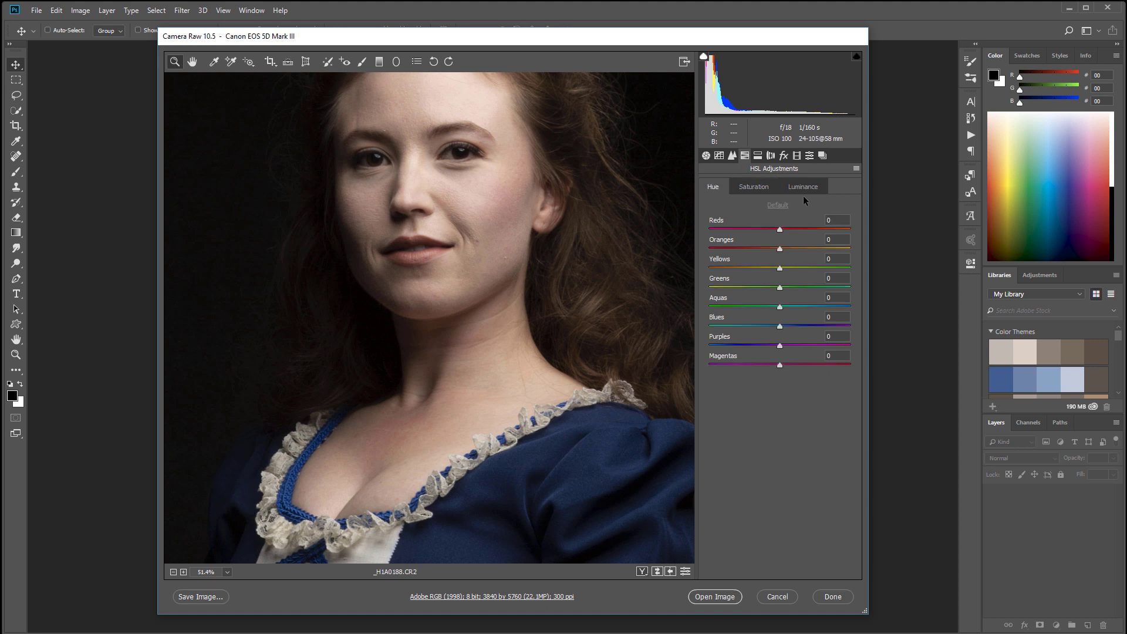
{"action": "mouse_move", "coordinate": [781, 252]}
{"action": "left_mouse_down"}
{"action": "mouse_move", "coordinate": [849, 250]}
{"action": "mouse_move", "coordinate": [752, 250]}
{"action": "mouse_move", "coordinate": [792, 248]}
{"action": "left_mouse_up"}
{"action": "double_click", "coordinate": [775, 250]}
Step: Fit the whole portrait in the preview and open the adjusted raw photo for layer editing
{"action": "key", "text": "ctrl+0"}
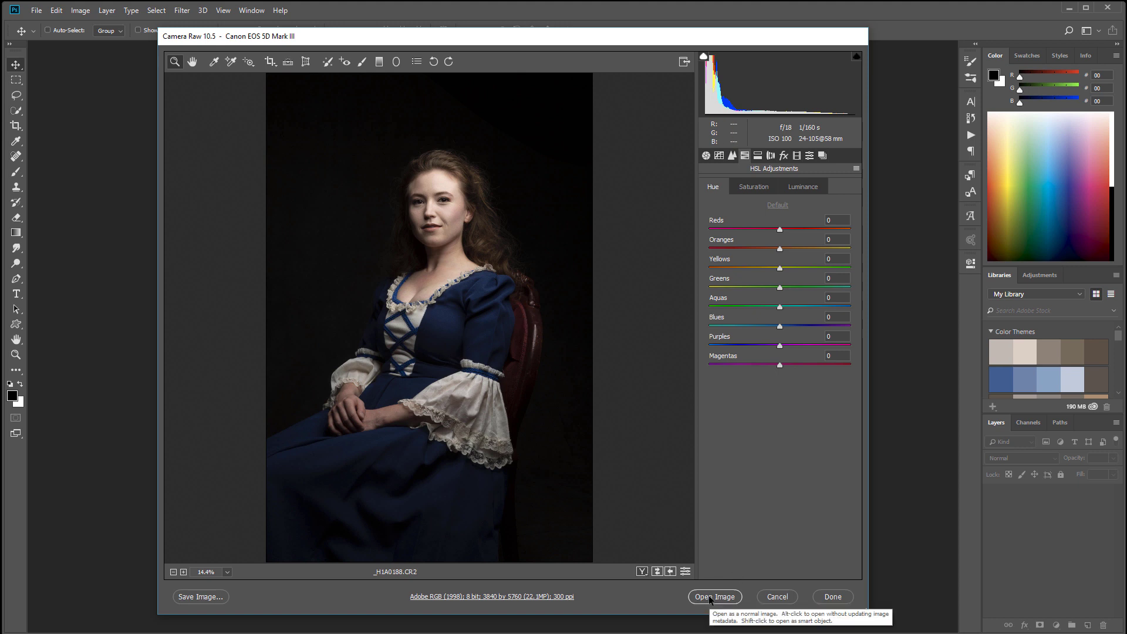
{"action": "key", "text": "alt"}
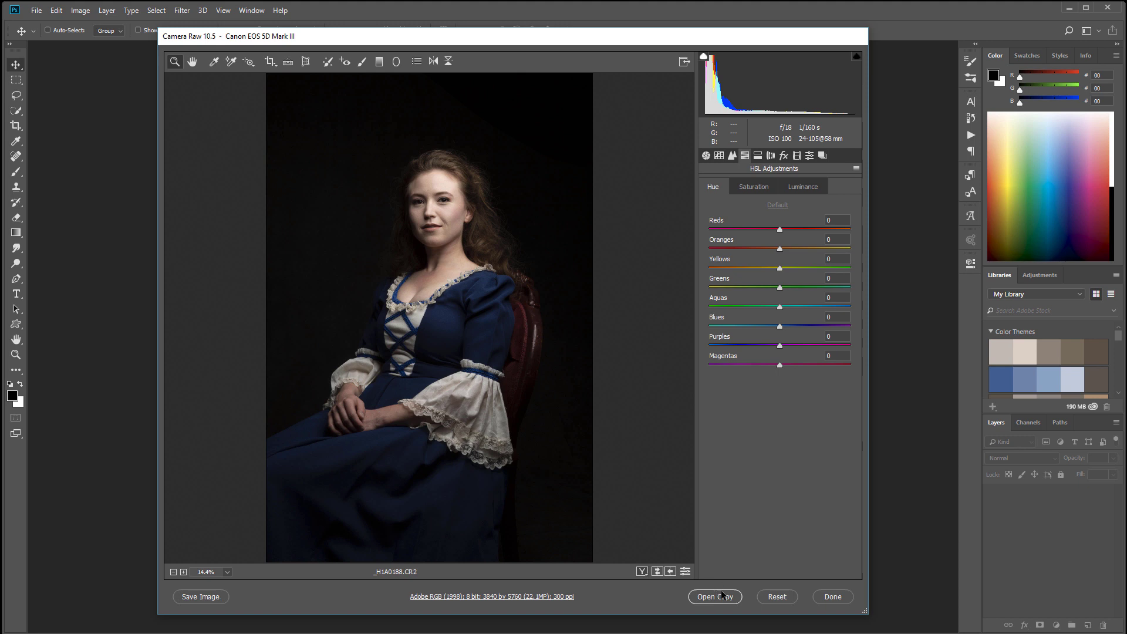
{"action": "key", "text": "shift"}
{"action": "left_click", "coordinate": [712, 596], "text": "shift"}
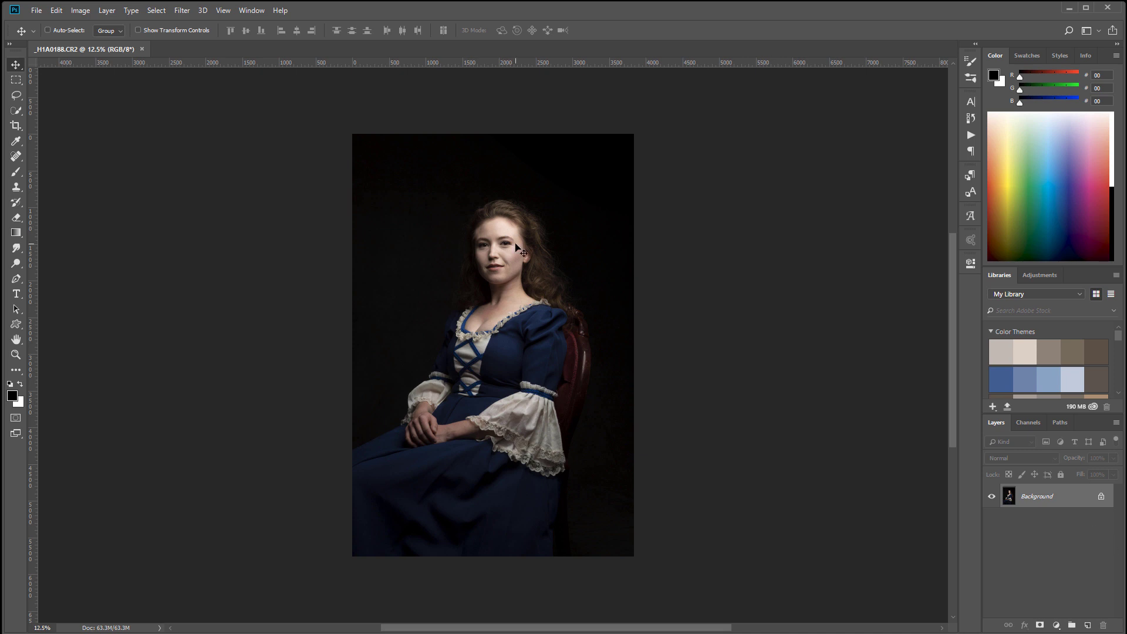
Step: Add a new empty layer named touchup above the background and activate the Spot Healing Brush
{"action": "scroll", "coordinate": [540, 184], "scroll_direction": "up", "scroll_amount": 3}
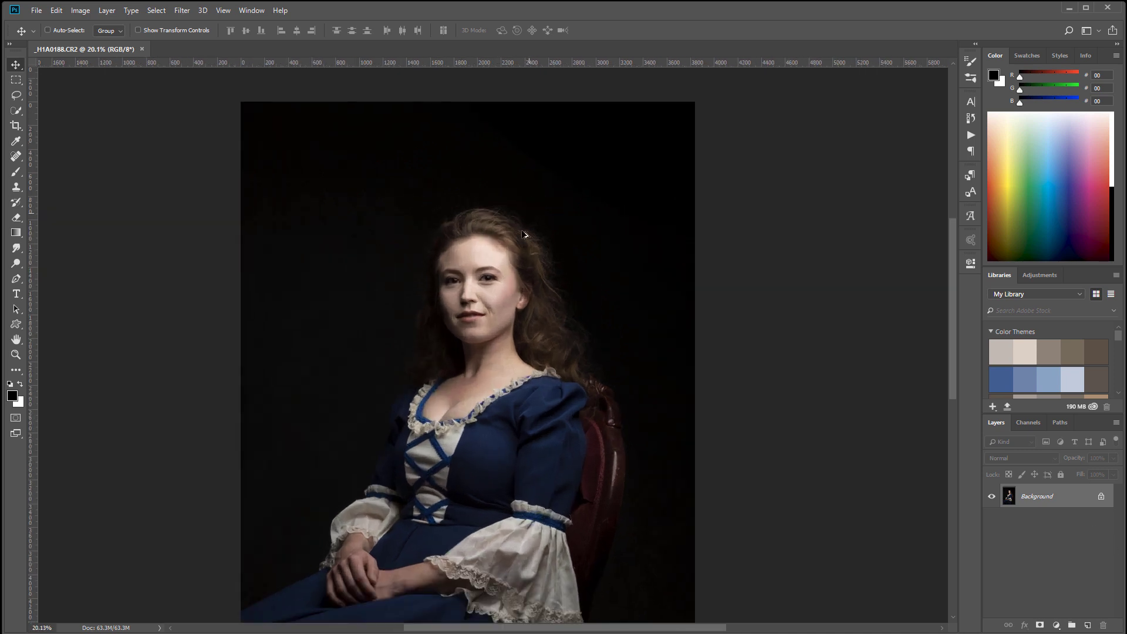
{"action": "scroll", "coordinate": [495, 301], "scroll_direction": "up", "scroll_amount": 3}
{"action": "left_click_drag", "start_coordinate": [496, 297], "coordinate": [541, 302]}
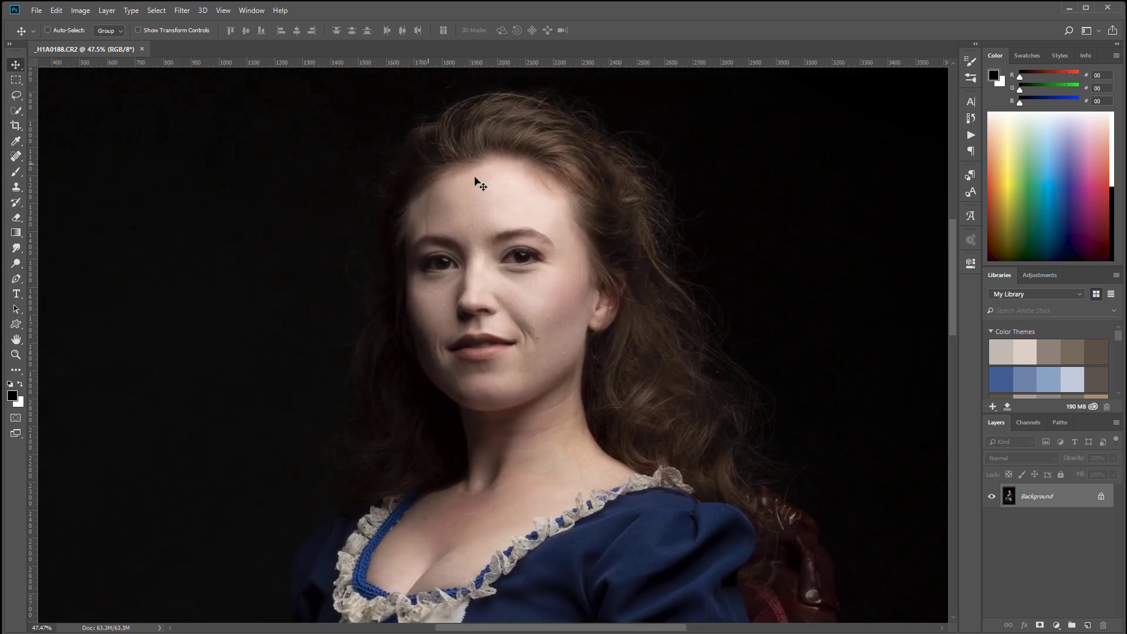
{"action": "left_click_drag", "start_coordinate": [469, 291], "coordinate": [525, 424]}
{"action": "left_click_drag", "start_coordinate": [669, 448], "coordinate": [623, 299]}
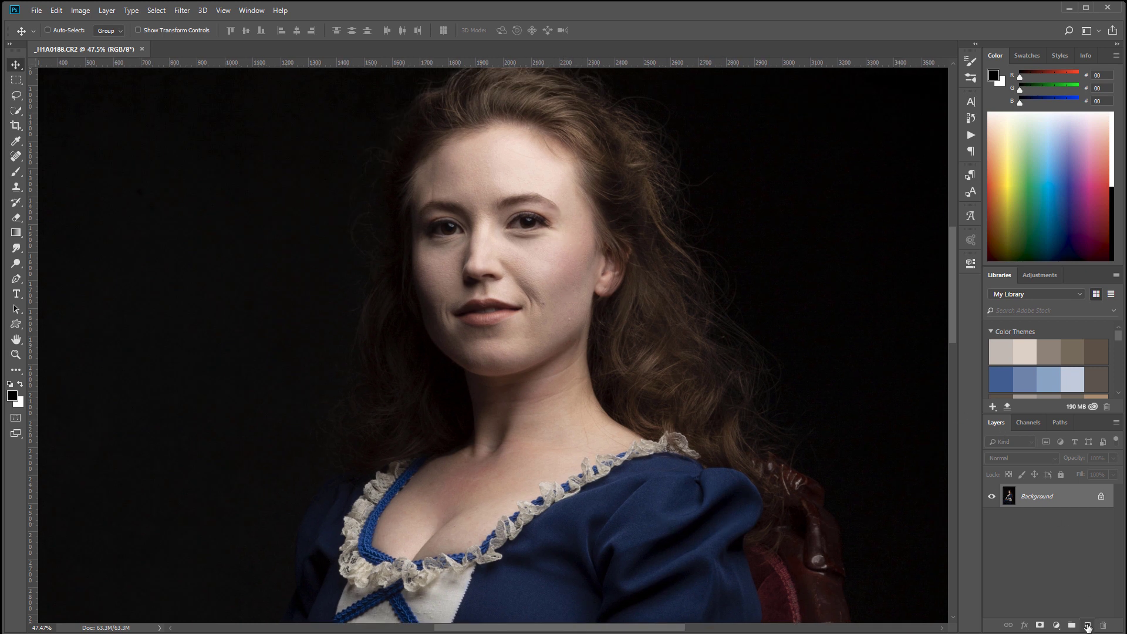
{"action": "left_click", "coordinate": [1087, 625]}
{"action": "double_click", "coordinate": [1031, 496]}
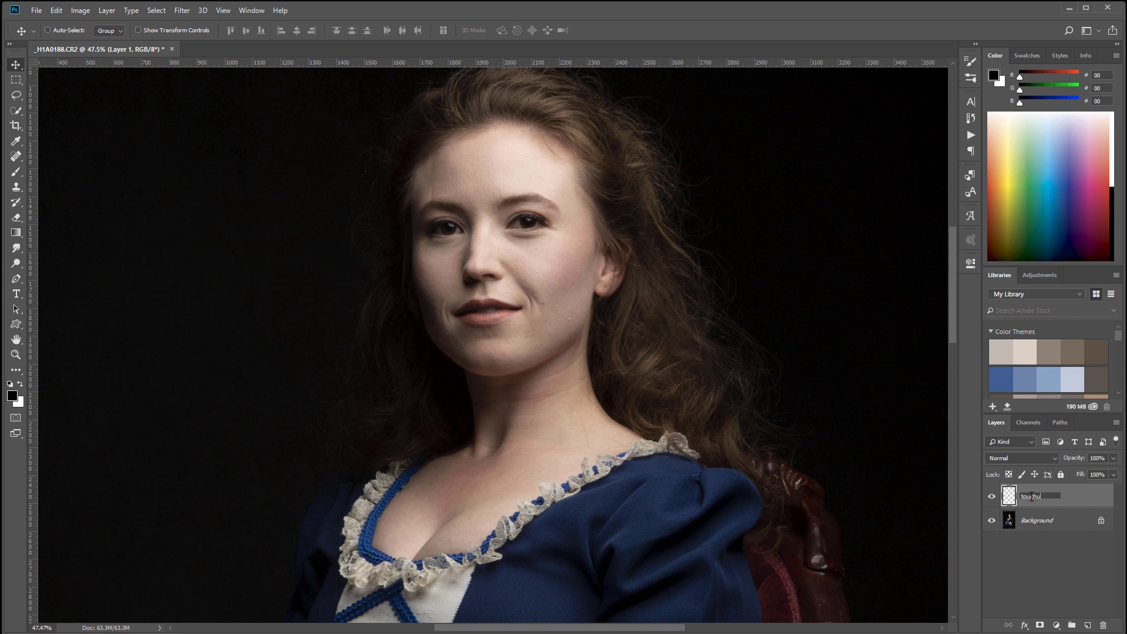
{"action": "key", "text": "Return"}
{"action": "left_click", "coordinate": [16, 155]}
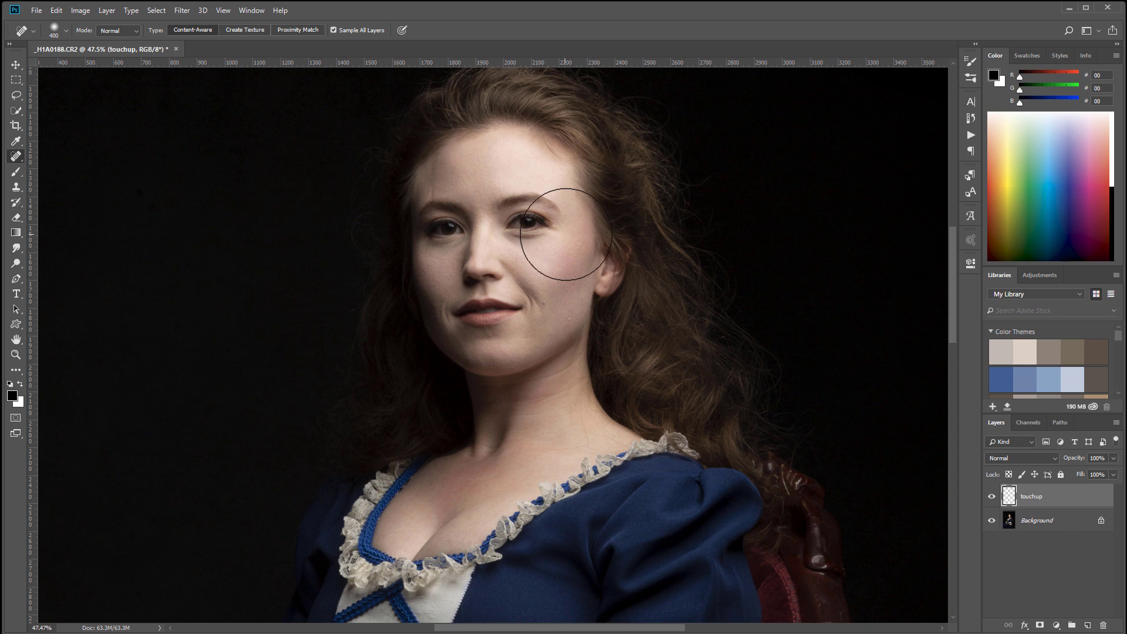
Step: Heal the light bump on the lower cheek and the dark spot beside the smile line with a 20 px brush
{"action": "scroll", "coordinate": [535, 258], "scroll_direction": "up", "scroll_amount": 8}
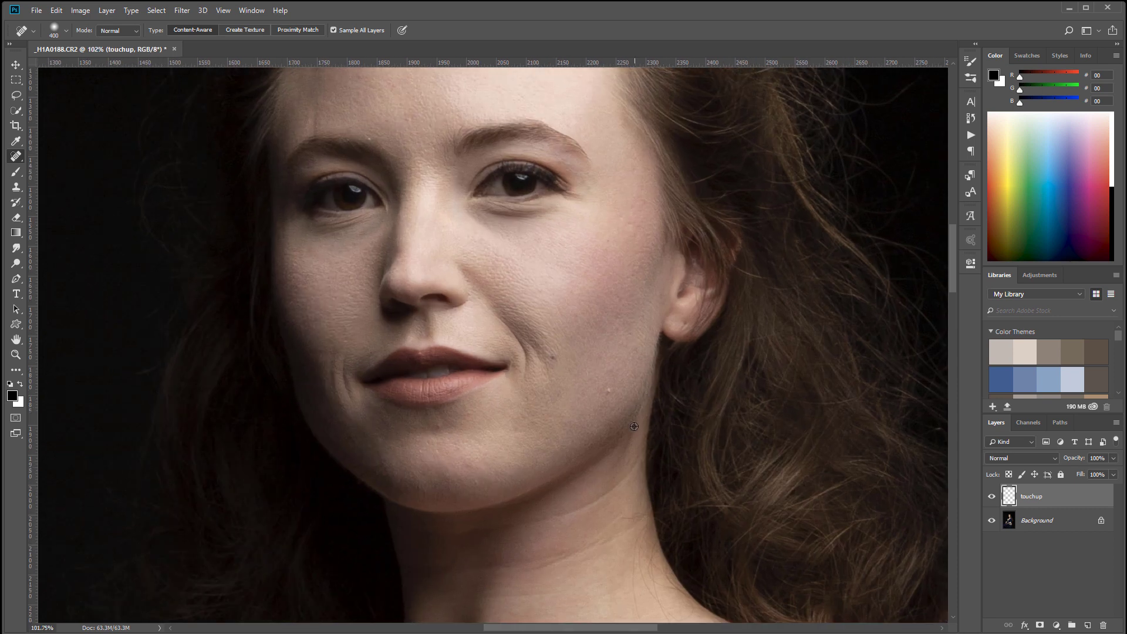
{"action": "scroll", "coordinate": [635, 412], "scroll_direction": "up", "scroll_amount": 10}
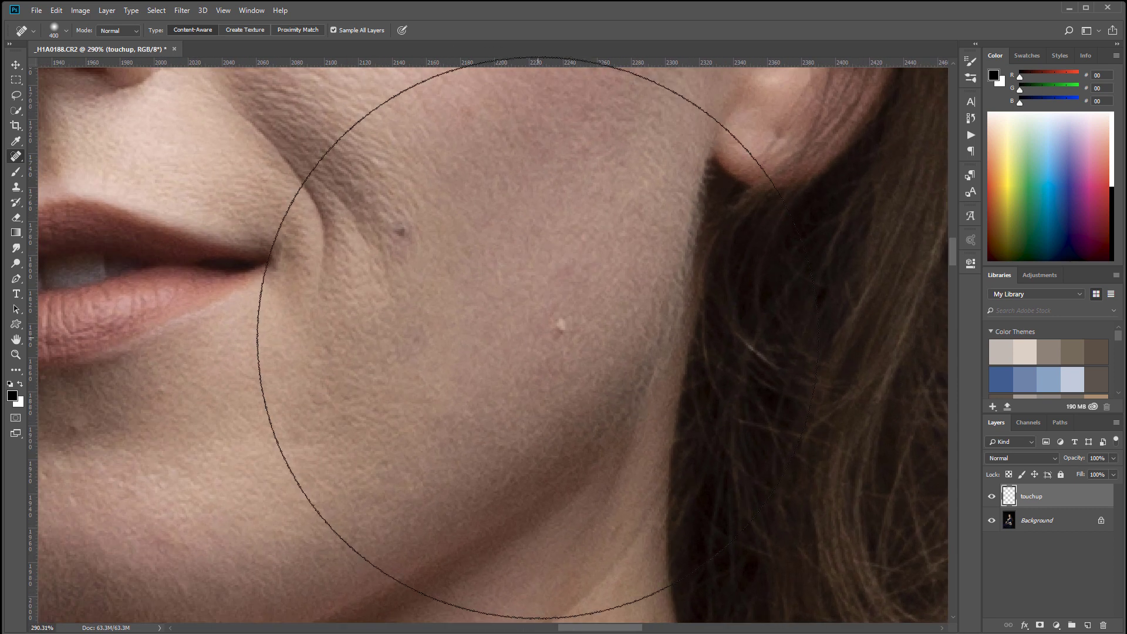
{"action": "key", "text": "bracketleft"}
{"action": "key", "text": "bracketleft"}
{"action": "key", "text": "bracketleft"}
{"action": "key", "text": "bracketleft"}
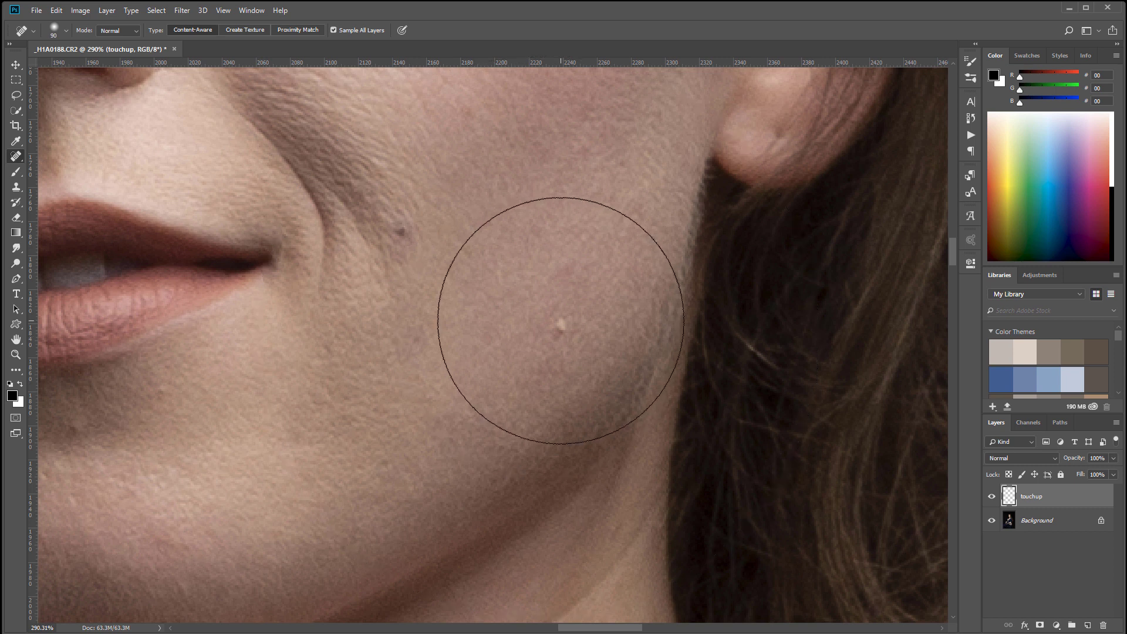
{"action": "key", "text": "bracketleft"}
{"action": "key", "text": "bracketleft"}
{"action": "key", "text": "bracketleft"}
{"action": "key", "text": "bracketleft"}
{"action": "key", "text": "bracketleft"}
{"action": "key", "text": "bracketleft"}
{"action": "key", "text": "bracketleft"}
{"action": "key", "text": "bracketleft"}
{"action": "key", "text": "bracketleft"}
{"action": "key", "text": "bracketleft"}
{"action": "left_click", "coordinate": [561, 322]}
{"action": "left_click", "coordinate": [402, 232]}
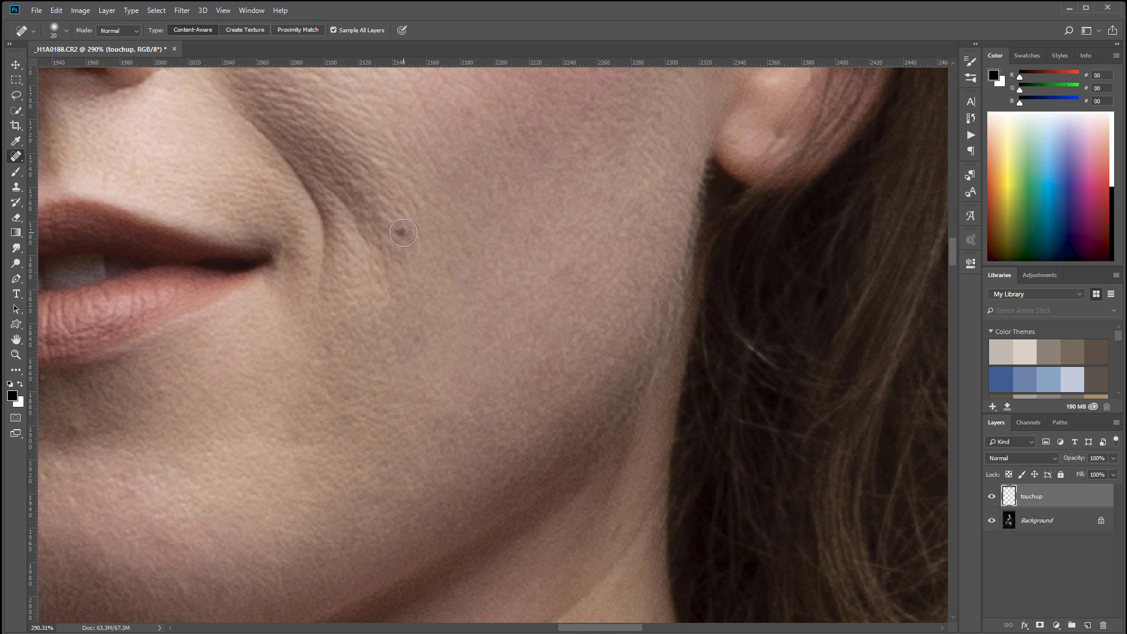
Step: Heal the small skin blemishes around the mouth and chin
{"action": "mouse_move", "coordinate": [472, 452]}
{"action": "left_mouse_down"}
{"action": "mouse_move", "coordinate": [702, 262]}
{"action": "mouse_move", "coordinate": [752, 264]}
{"action": "left_mouse_up"}
{"action": "left_click", "coordinate": [352, 234]}
{"action": "left_click", "coordinate": [320, 183]}
{"action": "left_click", "coordinate": [304, 303]}
{"action": "left_click", "coordinate": [320, 280]}
Step: Remove the small dark and reddish spots from the upper chest below the neck
{"action": "left_click_drag", "start_coordinate": [562, 307], "coordinate": [591, 136]}
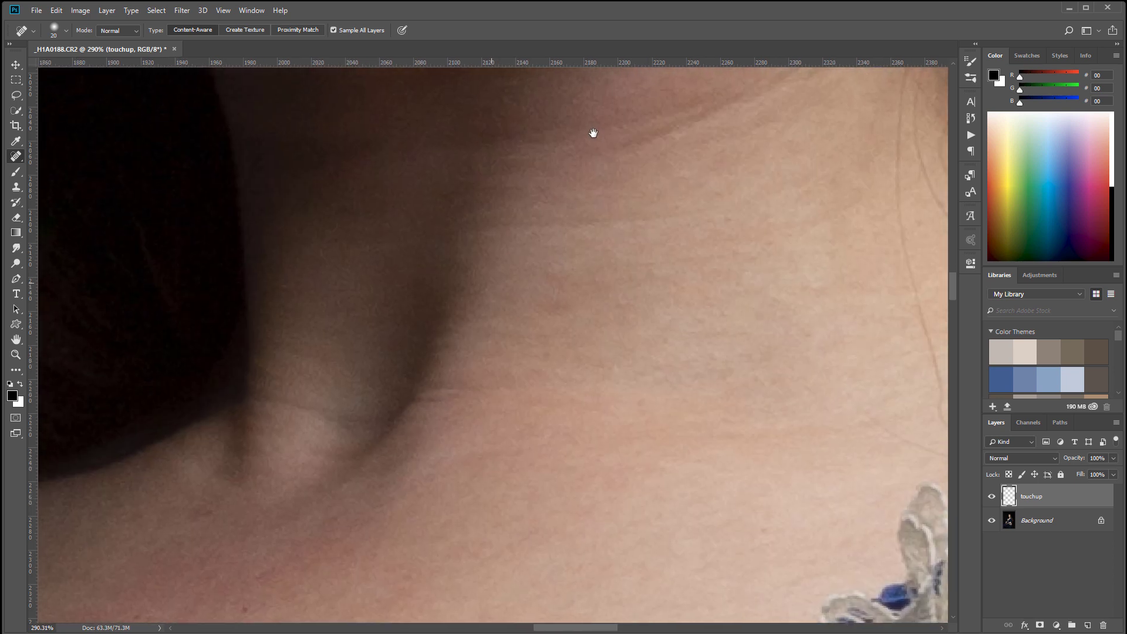
{"action": "mouse_move", "coordinate": [422, 563]}
{"action": "left_mouse_down"}
{"action": "mouse_move", "coordinate": [593, 262]}
{"action": "mouse_move", "coordinate": [723, 232]}
{"action": "left_mouse_up"}
{"action": "left_click", "coordinate": [273, 311]}
{"action": "left_click", "coordinate": [281, 299]}
{"action": "left_click", "coordinate": [551, 267]}
Step: Heal the remaining spots on the lower chest near the lace neckline
{"action": "left_click_drag", "start_coordinate": [550, 427], "coordinate": [589, 184]}
{"action": "left_click_drag", "start_coordinate": [694, 191], "coordinate": [654, 287]}
{"action": "left_click_drag", "start_coordinate": [763, 272], "coordinate": [632, 357]}
{"action": "left_click", "coordinate": [517, 379]}
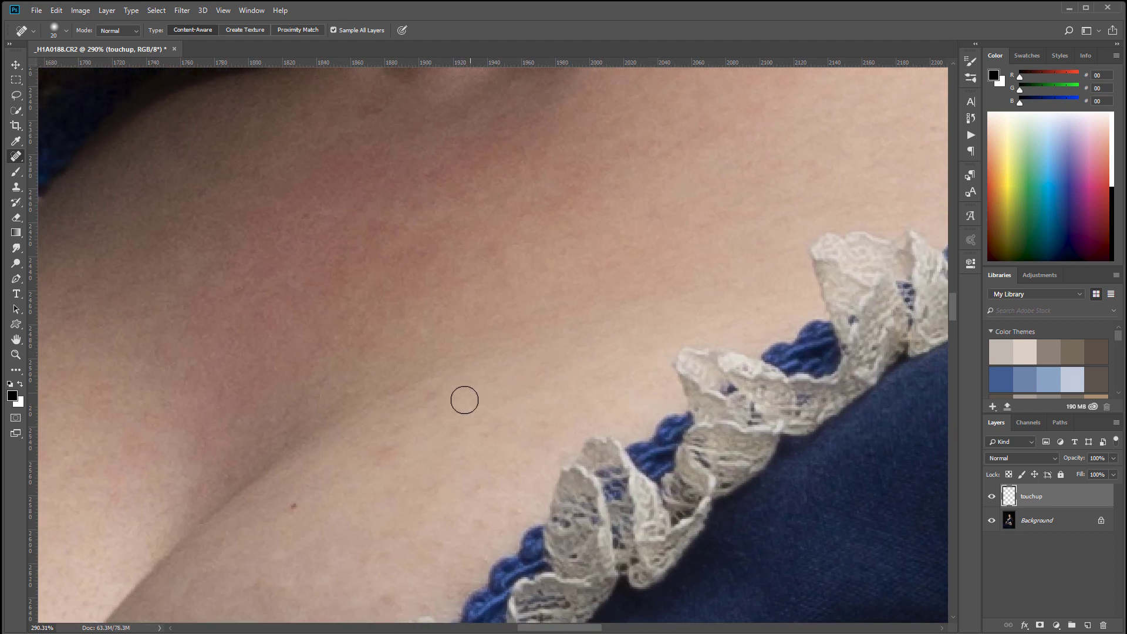
{"action": "left_click", "coordinate": [390, 596]}
Step: Spot-heal the blemishes at the collarbone and on the neck beneath the chin
{"action": "left_click_drag", "start_coordinate": [645, 282], "coordinate": [564, 411]}
{"action": "left_click_drag", "start_coordinate": [652, 267], "coordinate": [485, 437]}
{"action": "left_click_drag", "start_coordinate": [681, 158], "coordinate": [636, 305]}
{"action": "left_click", "coordinate": [508, 454]}
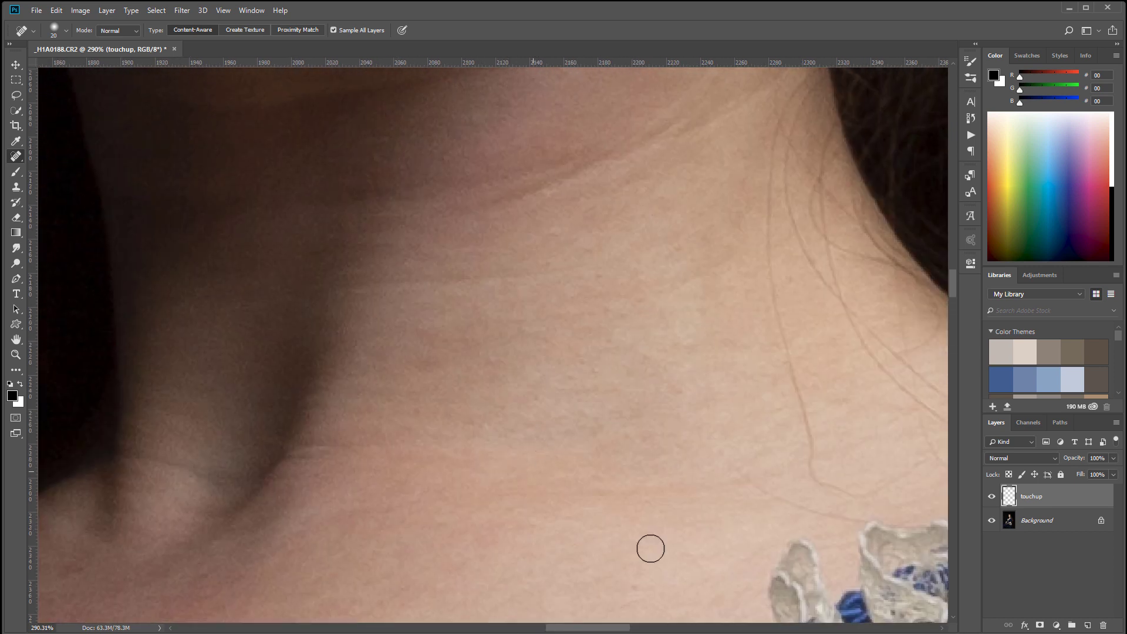
{"action": "left_click_drag", "start_coordinate": [666, 260], "coordinate": [725, 469]}
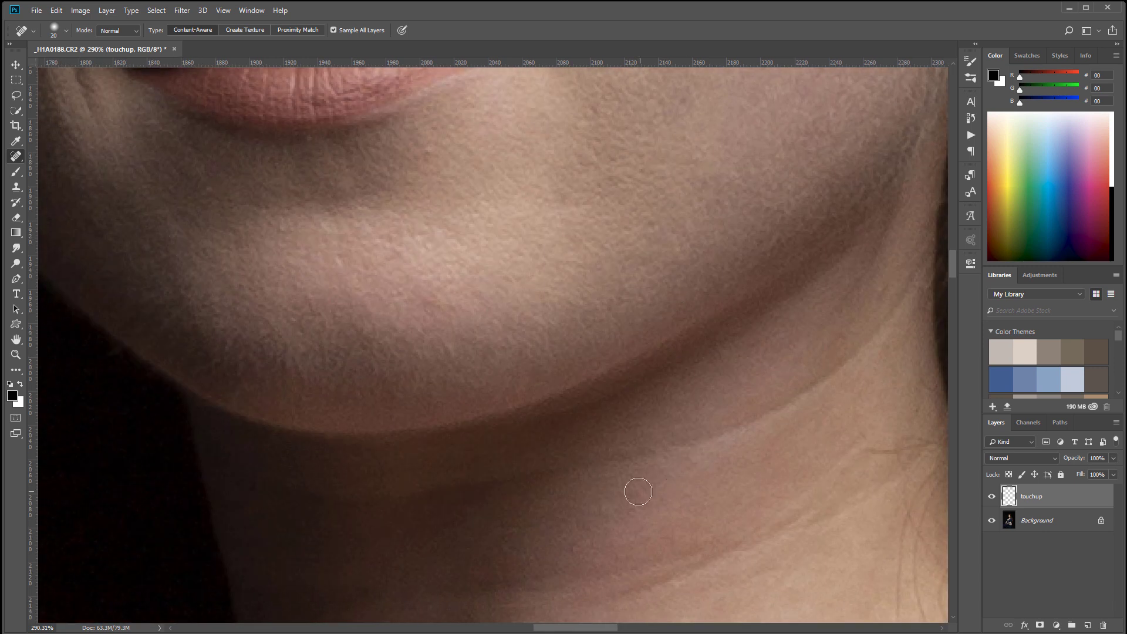
{"action": "left_click", "coordinate": [603, 509]}
Step: Heal the small blemishes between the eyebrows and across the forehead
{"action": "mouse_move", "coordinate": [565, 224]}
{"action": "left_mouse_down"}
{"action": "mouse_move", "coordinate": [685, 279]}
{"action": "mouse_move", "coordinate": [675, 334]}
{"action": "left_mouse_up"}
{"action": "left_click_drag", "start_coordinate": [437, 134], "coordinate": [487, 368]}
{"action": "left_click_drag", "start_coordinate": [499, 221], "coordinate": [440, 380]}
{"action": "mouse_move", "coordinate": [546, 286]}
{"action": "left_mouse_down"}
{"action": "mouse_move", "coordinate": [505, 425]}
{"action": "mouse_move", "coordinate": [548, 492]}
{"action": "left_mouse_up"}
{"action": "left_click", "coordinate": [441, 292]}
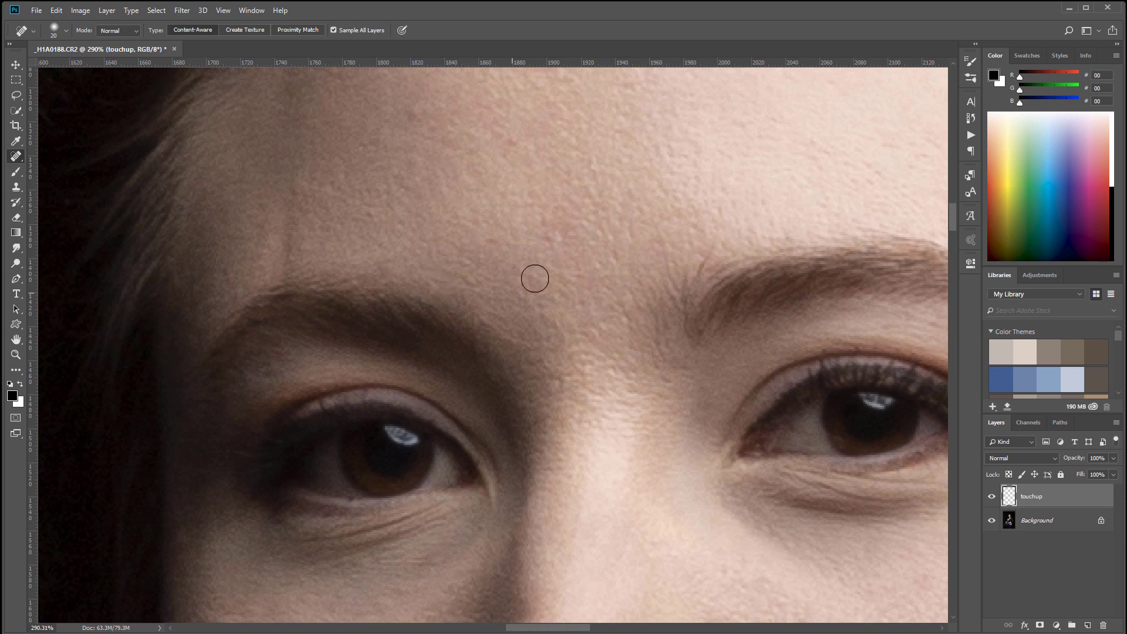
{"action": "left_click_drag", "start_coordinate": [558, 229], "coordinate": [487, 332]}
{"action": "left_click", "coordinate": [431, 244]}
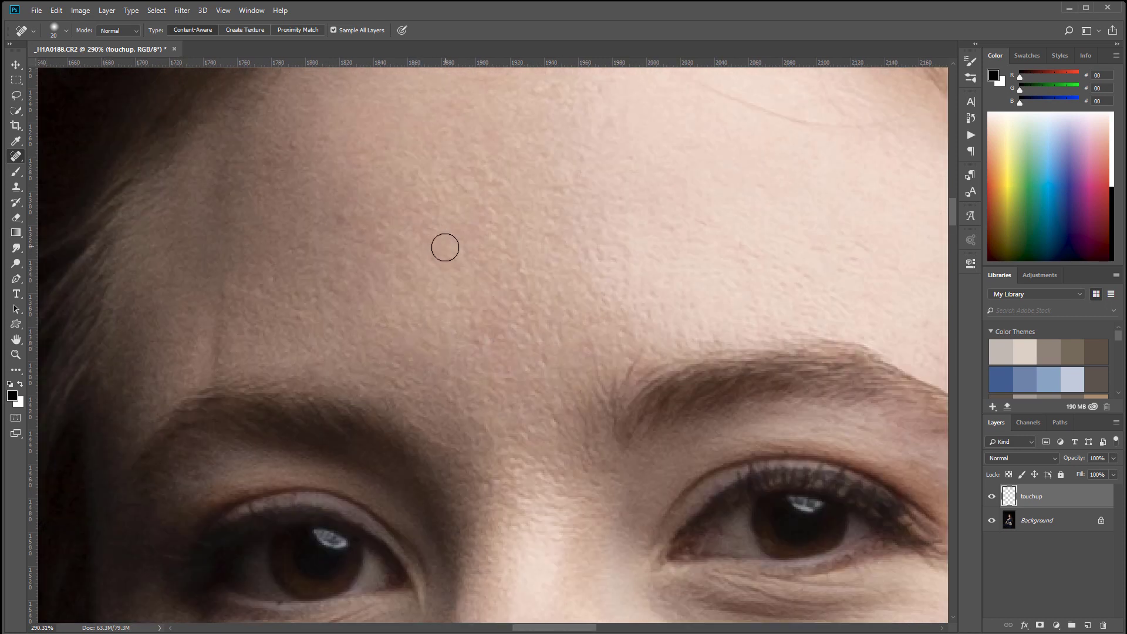
{"action": "left_click", "coordinate": [329, 225]}
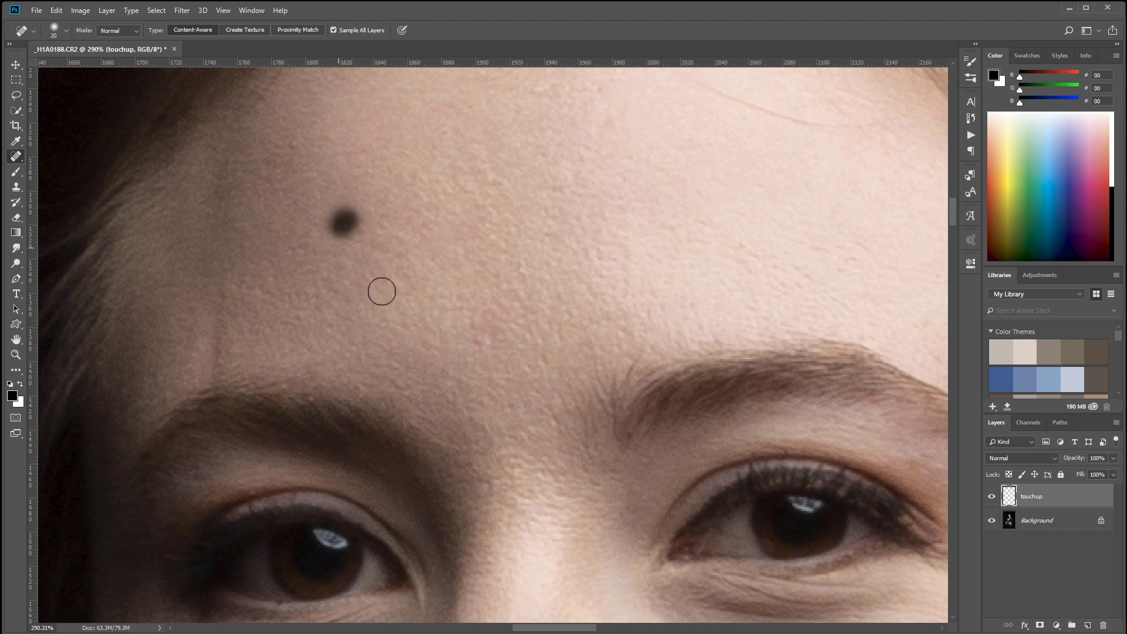
{"action": "left_click_drag", "start_coordinate": [687, 284], "coordinate": [474, 418]}
{"action": "left_click", "coordinate": [447, 212]}
{"action": "left_click", "coordinate": [425, 213]}
Step: Remove the small spots on the temple and cheek beside the eye on the ear side of the face
{"action": "left_click_drag", "start_coordinate": [653, 511], "coordinate": [485, 296]}
{"action": "left_click", "coordinate": [483, 281]}
{"action": "scroll", "coordinate": [588, 264], "scroll_direction": "down", "scroll_amount": 10}
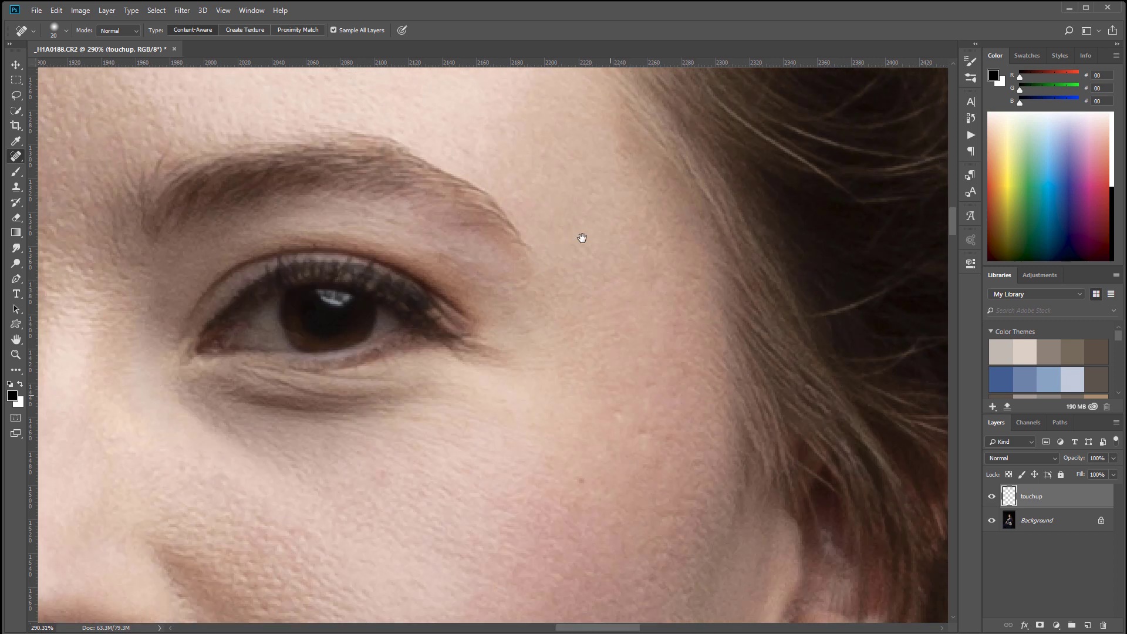
{"action": "left_click", "coordinate": [614, 246]}
{"action": "left_click", "coordinate": [618, 198]}
{"action": "left_click_drag", "start_coordinate": [466, 442], "coordinate": [545, 319]}
{"action": "left_click", "coordinate": [522, 321]}
Step: Inspect the laced bodice fabric up close and the portrait as a whole for remaining flaws
{"action": "left_click_drag", "start_coordinate": [360, 572], "coordinate": [727, 424]}
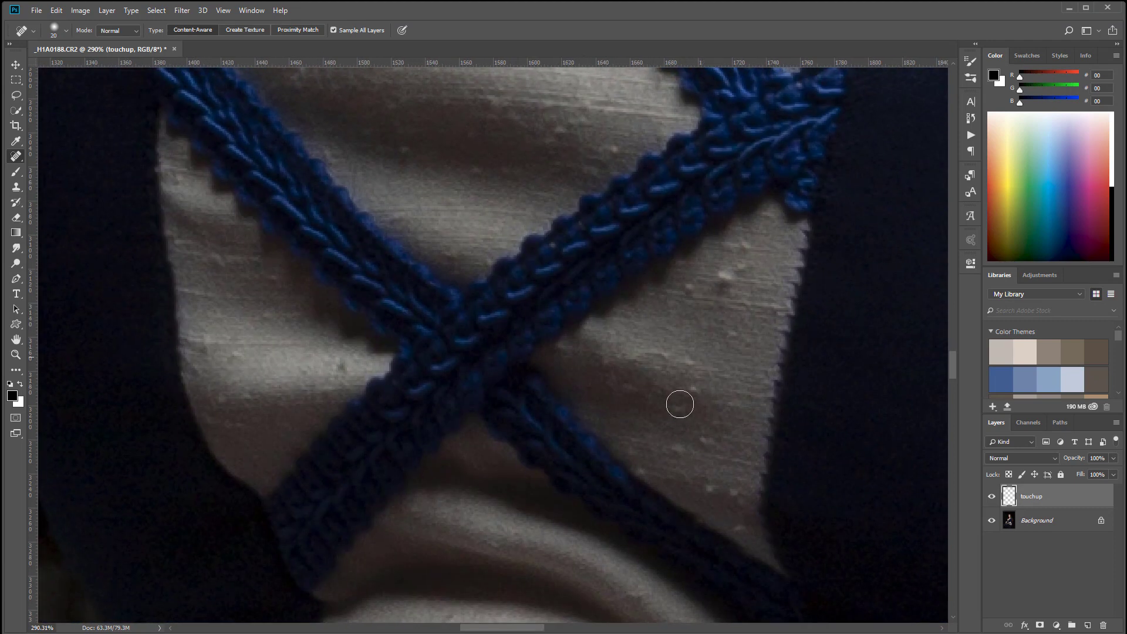
{"action": "left_click_drag", "start_coordinate": [575, 420], "coordinate": [664, 68]}
{"action": "left_click_drag", "start_coordinate": [375, 604], "coordinate": [626, 309]}
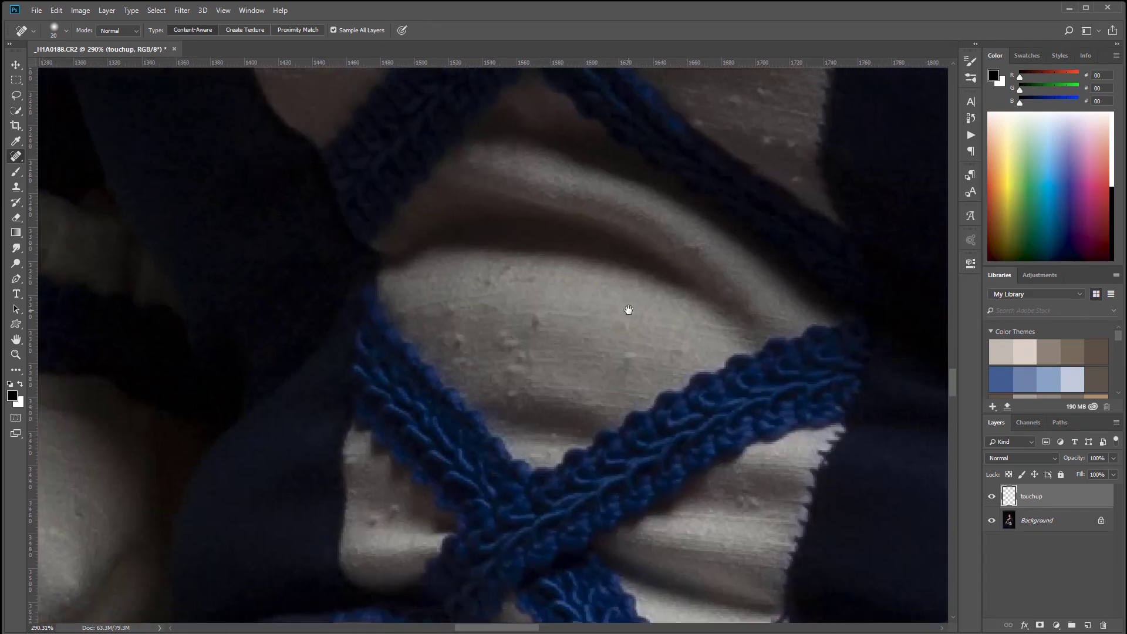
{"action": "scroll", "coordinate": [629, 310], "scroll_direction": "down", "scroll_amount": 12}
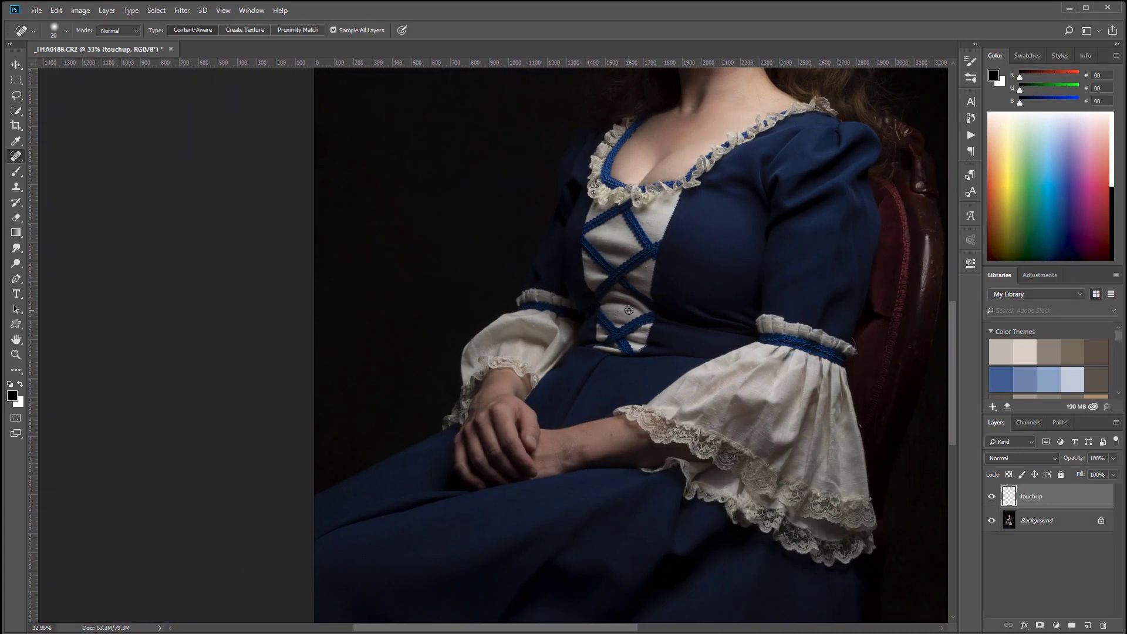
{"action": "left_click_drag", "start_coordinate": [768, 218], "coordinate": [611, 408]}
{"action": "left_click_drag", "start_coordinate": [586, 259], "coordinate": [575, 378]}
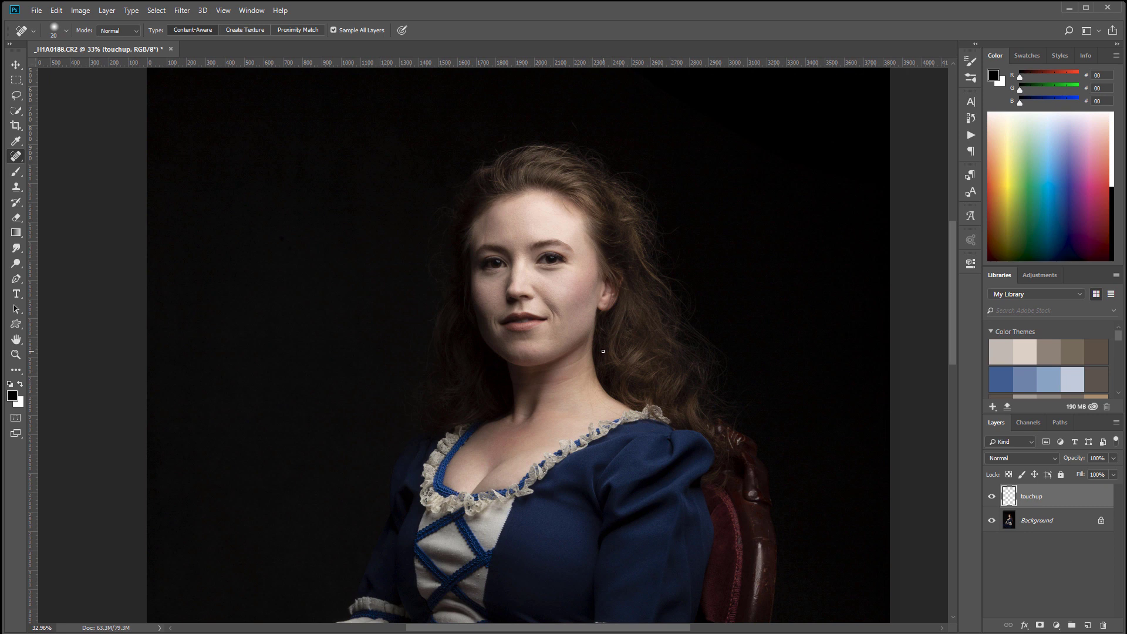
{"action": "scroll", "coordinate": [596, 339], "scroll_direction": "up", "scroll_amount": 3}
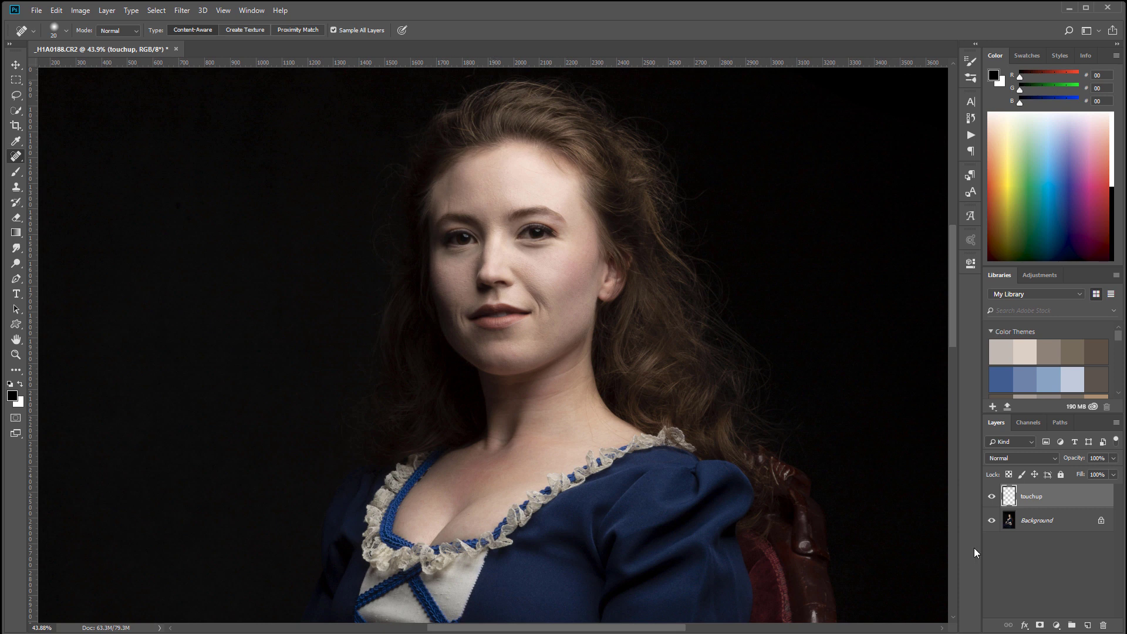
Step: Try painting black strokes over the shaded cheek on a new layer with an 80 px brush at 100% opacity, and discard that layer
{"action": "left_click", "coordinate": [1087, 625]}
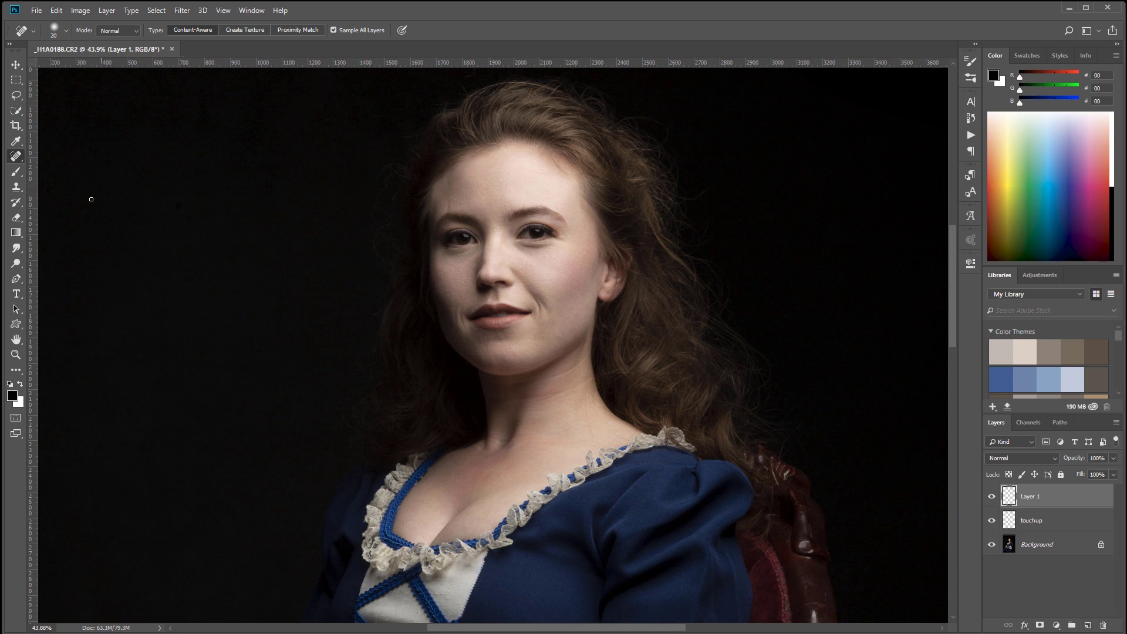
{"action": "key", "text": "b"}
{"action": "key", "text": "bracketleft"}
{"action": "key", "text": "bracketleft"}
{"action": "key", "text": "bracketleft"}
{"action": "key", "text": "bracketleft"}
{"action": "key", "text": "bracketleft"}
{"action": "key", "text": "bracketleft"}
{"action": "key", "text": "bracketleft"}
{"action": "key", "text": "bracketleft"}
{"action": "key", "text": "bracketleft"}
{"action": "key", "text": "bracketleft"}
{"action": "key", "text": "bracketleft"}
{"action": "key", "text": "bracketleft"}
{"action": "key", "text": "bracketleft"}
{"action": "key", "text": "bracketleft"}
{"action": "key", "text": "bracketleft"}
{"action": "key", "text": "bracketleft"}
{"action": "key", "text": "bracketleft"}
{"action": "key", "text": "bracketleft"}
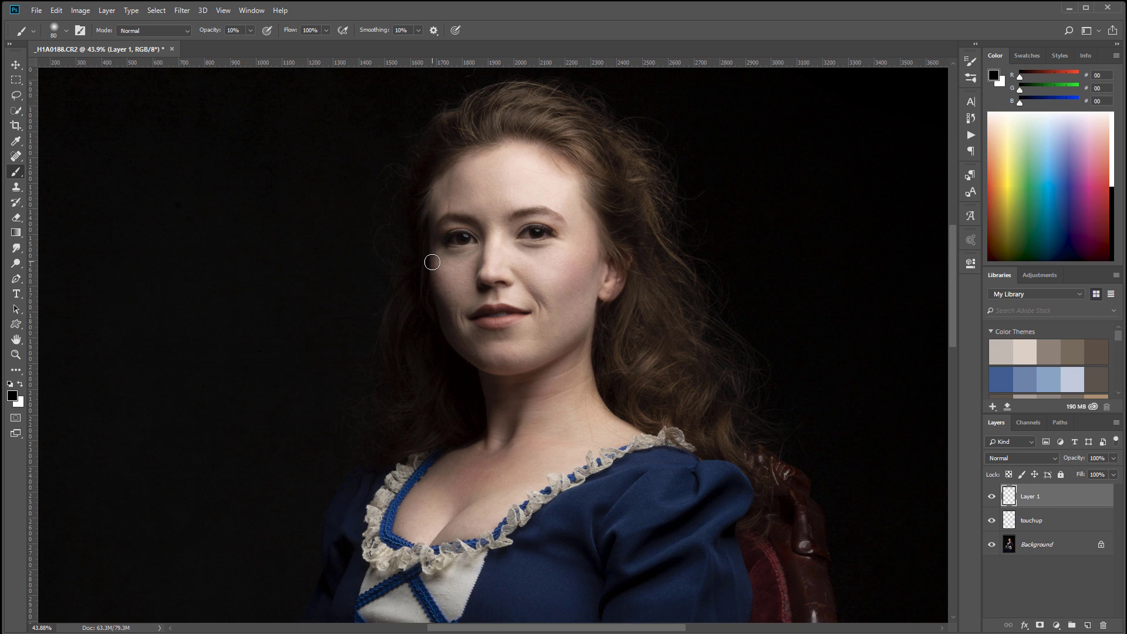
{"action": "key", "text": "0"}
{"action": "mouse_move", "coordinate": [433, 263]}
{"action": "left_mouse_down"}
{"action": "mouse_move", "coordinate": [455, 315]}
{"action": "mouse_move", "coordinate": [475, 268]}
{"action": "mouse_move", "coordinate": [423, 257]}
{"action": "mouse_move", "coordinate": [496, 258]}
{"action": "left_mouse_up"}
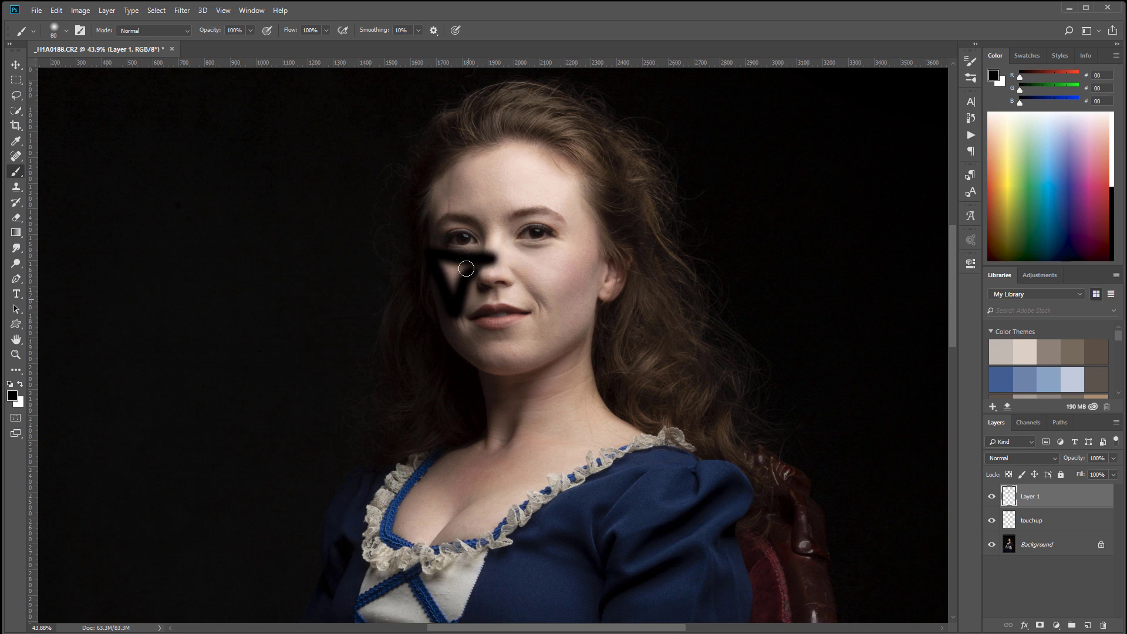
{"action": "left_click_drag", "start_coordinate": [1085, 503], "coordinate": [1102, 625]}
Step: Add a new layer named DB above the touchup layer and give it a violet color label
{"action": "left_click", "coordinate": [1087, 626]}
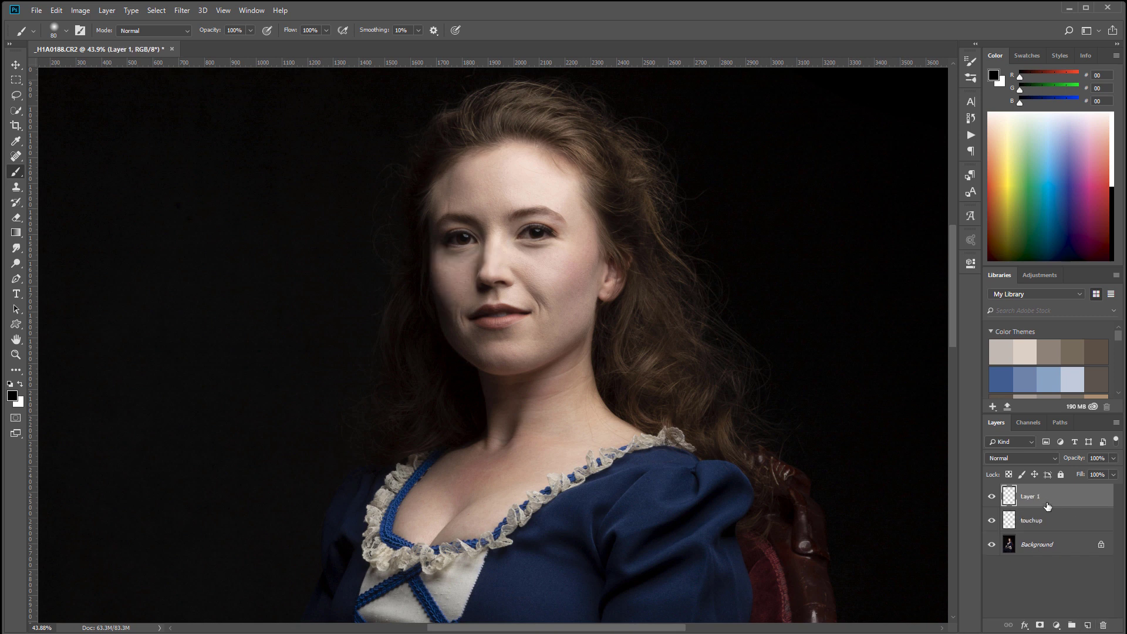
{"action": "double_click", "coordinate": [1038, 496]}
{"action": "type", "text": "DB"}
{"action": "key", "text": "Return"}
{"action": "right_click", "coordinate": [1056, 502]}
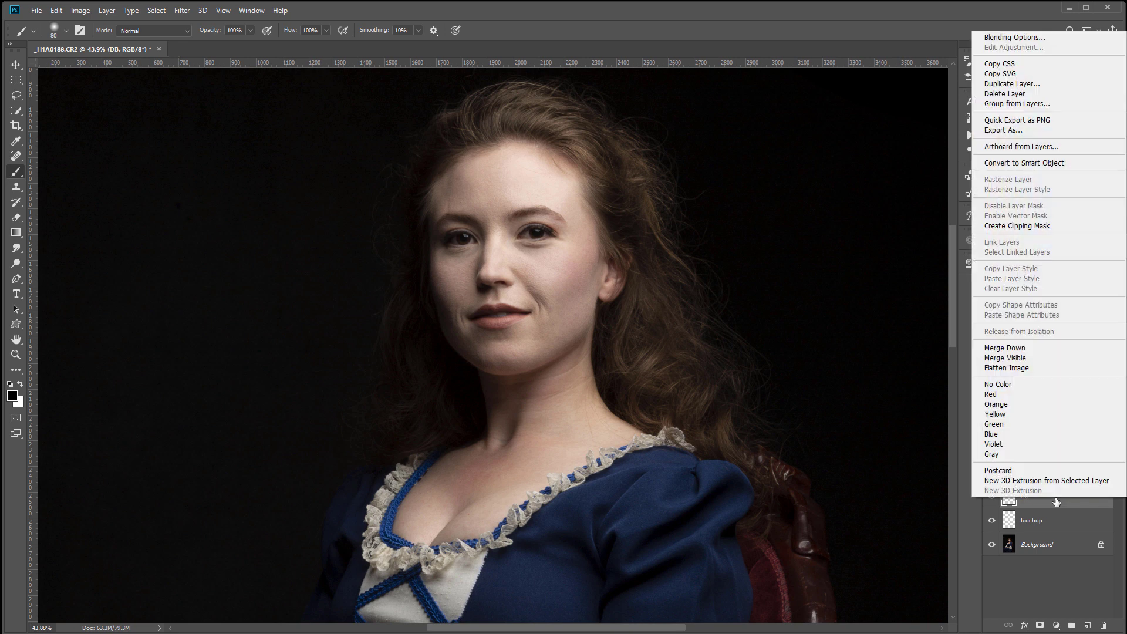
{"action": "left_click", "coordinate": [1012, 448]}
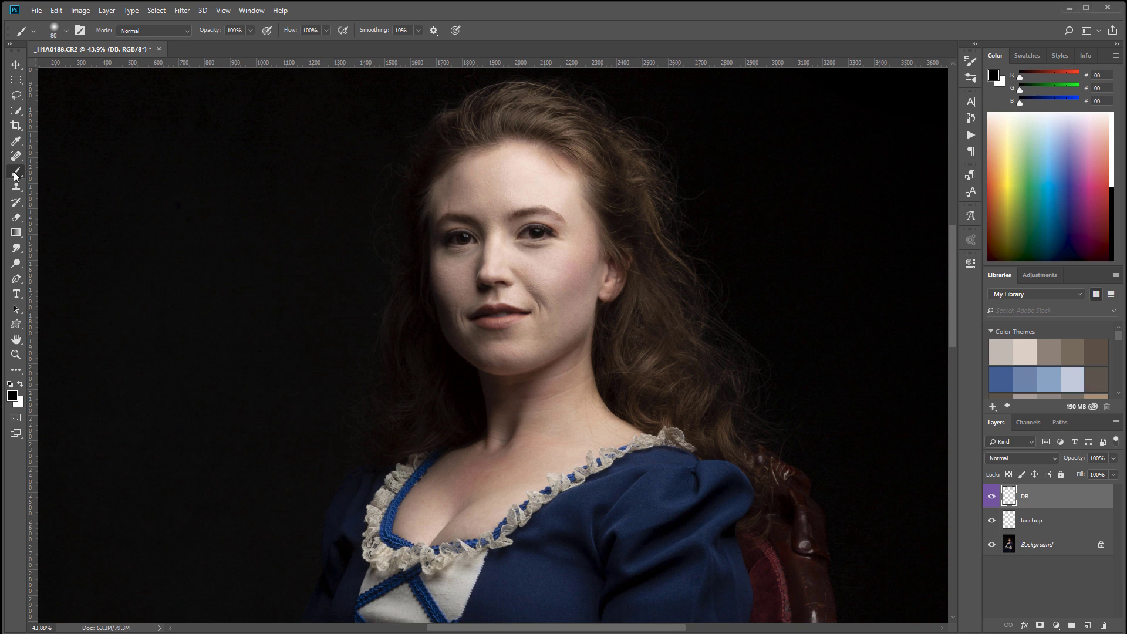
Step: Set the Soft Round brush to 9% opacity and a size of 150 px
{"action": "right_click", "coordinate": [322, 205]}
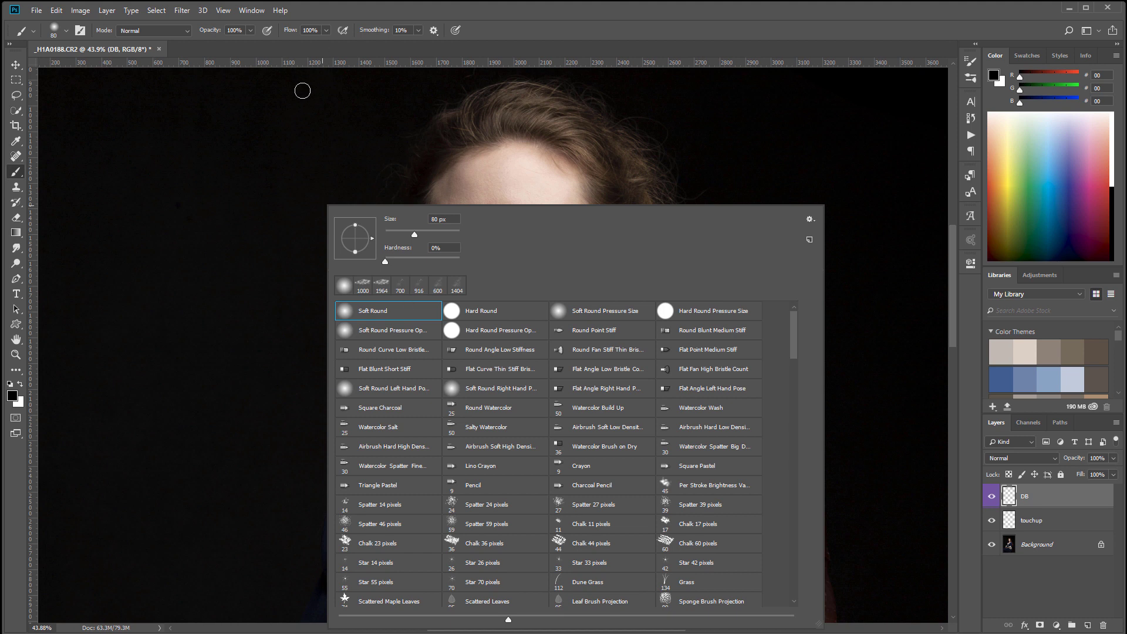
{"action": "left_click", "coordinate": [251, 30]}
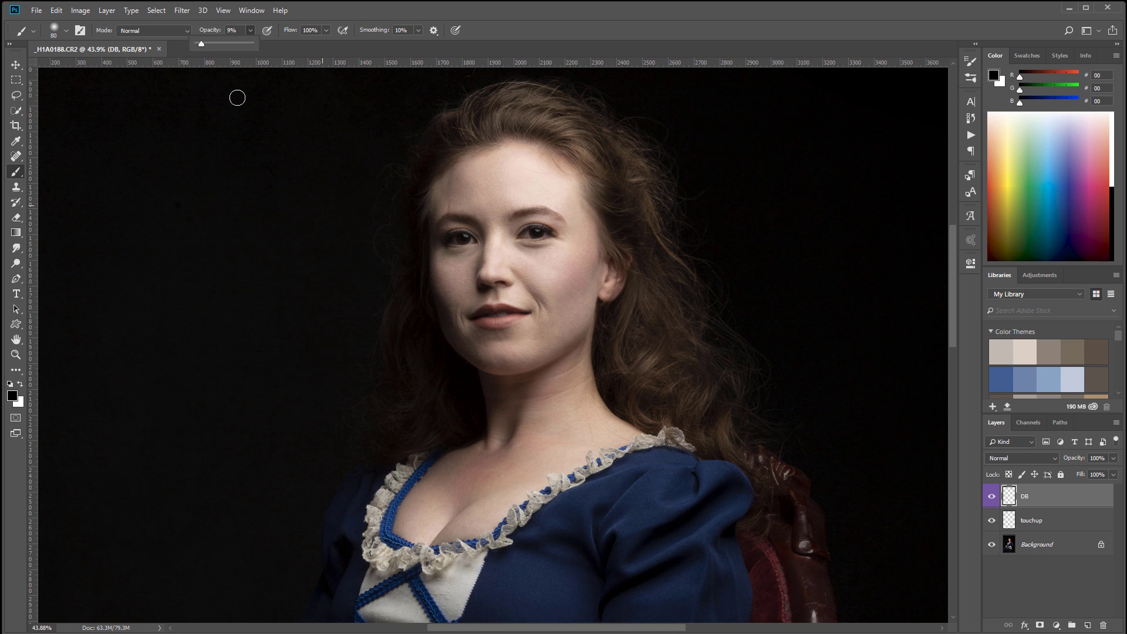
{"action": "left_click", "coordinate": [383, 154]}
{"action": "mouse_move", "coordinate": [411, 264]}
{"action": "left_mouse_down"}
{"action": "mouse_move", "coordinate": [446, 318]}
{"action": "mouse_move", "coordinate": [455, 308]}
{"action": "left_mouse_up"}
{"action": "key", "text": "bracketright"}
{"action": "key", "text": "bracketright"}
{"action": "key", "text": "bracketright"}
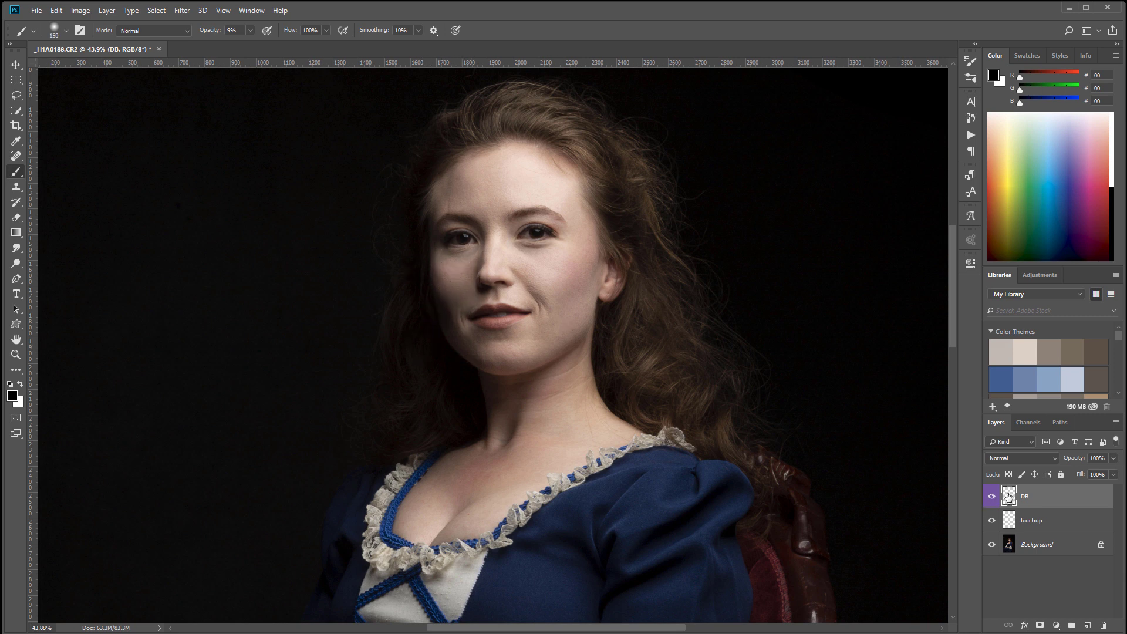
Step: Fill the DB layer with 50% gray at 100% opacity and set its blend mode to Soft Light
{"action": "key", "text": "shift+F5"}
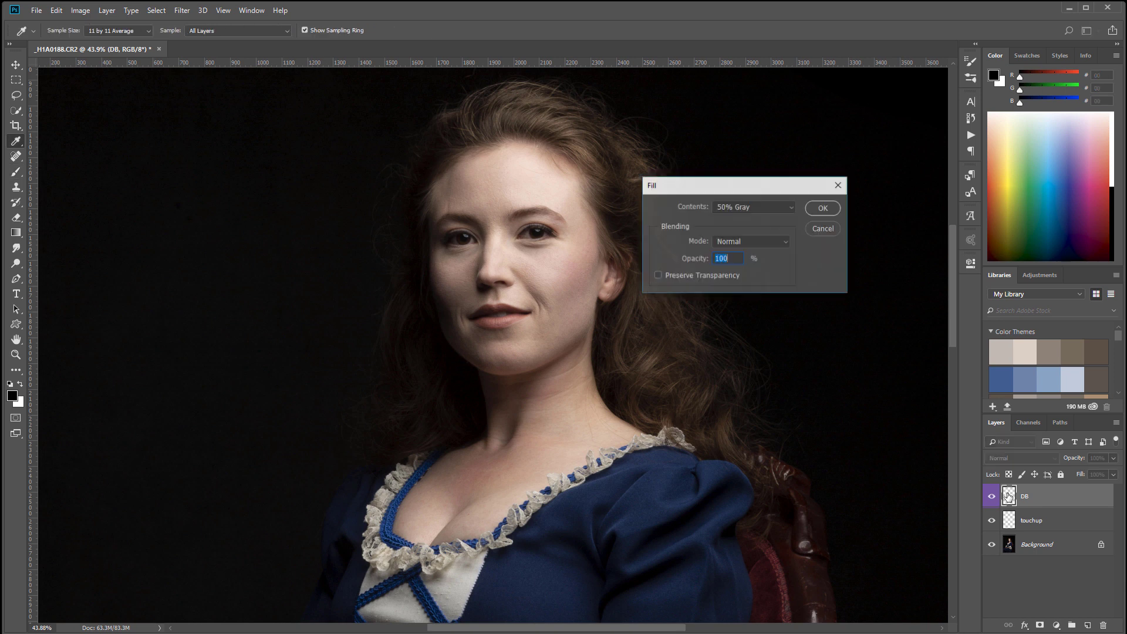
{"action": "left_click", "coordinate": [824, 209]}
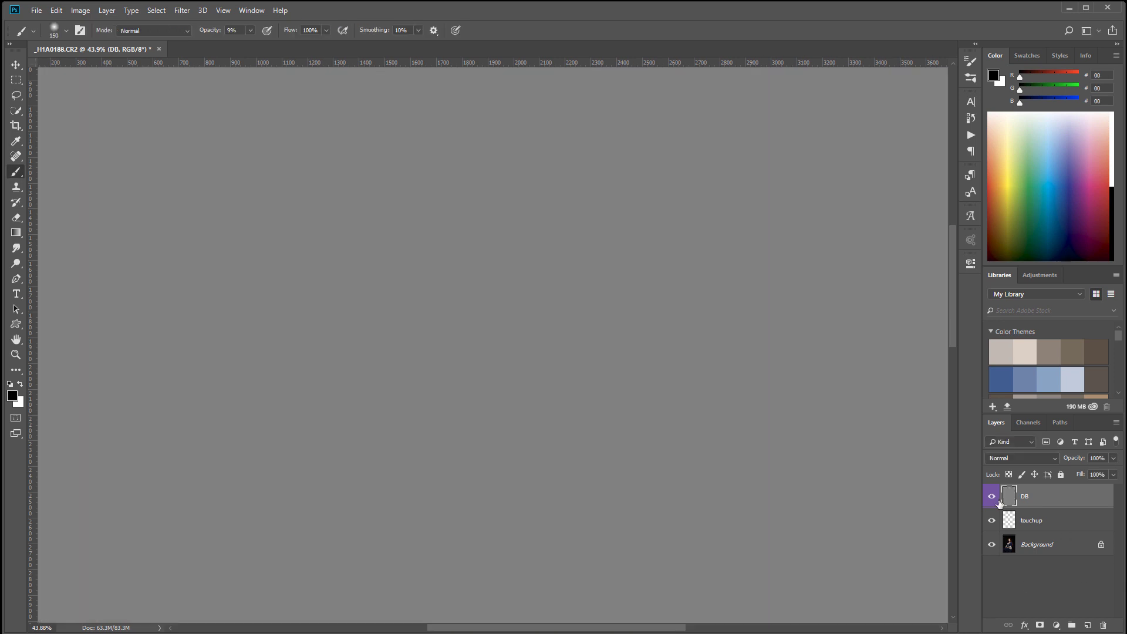
{"action": "left_click", "coordinate": [1027, 456]}
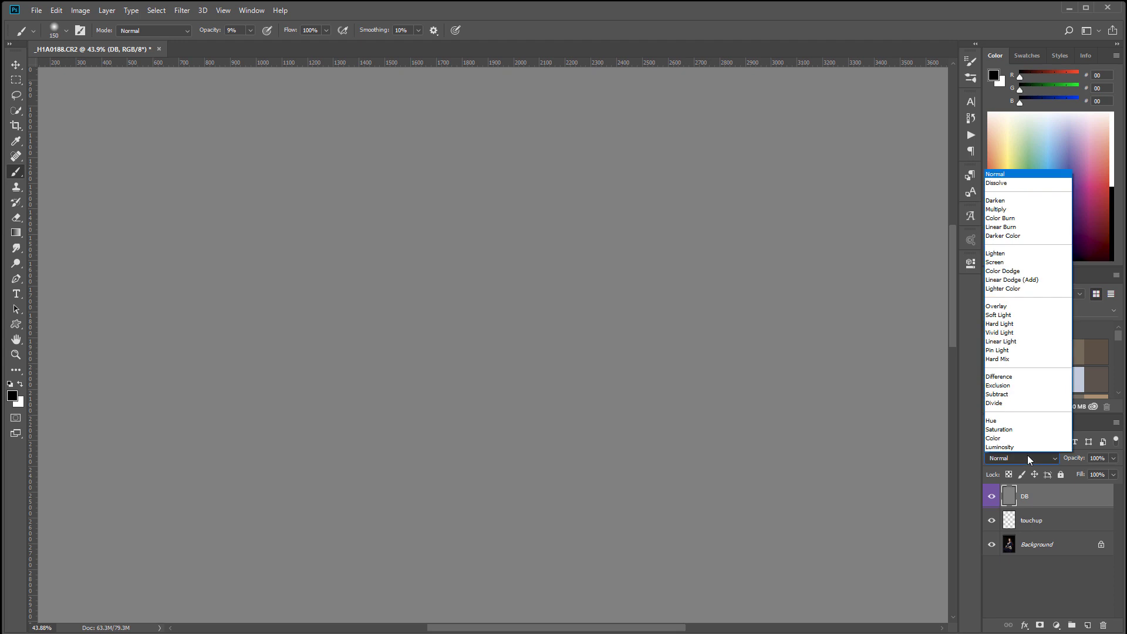
{"action": "left_click", "coordinate": [1034, 318]}
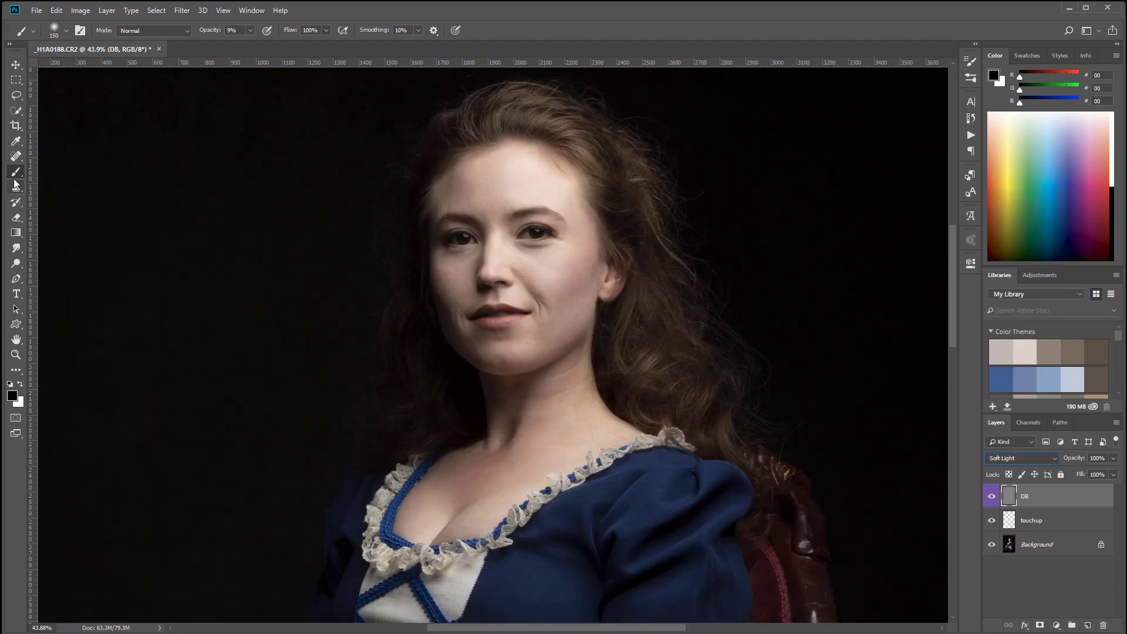
{"action": "left_click", "coordinate": [17, 341]}
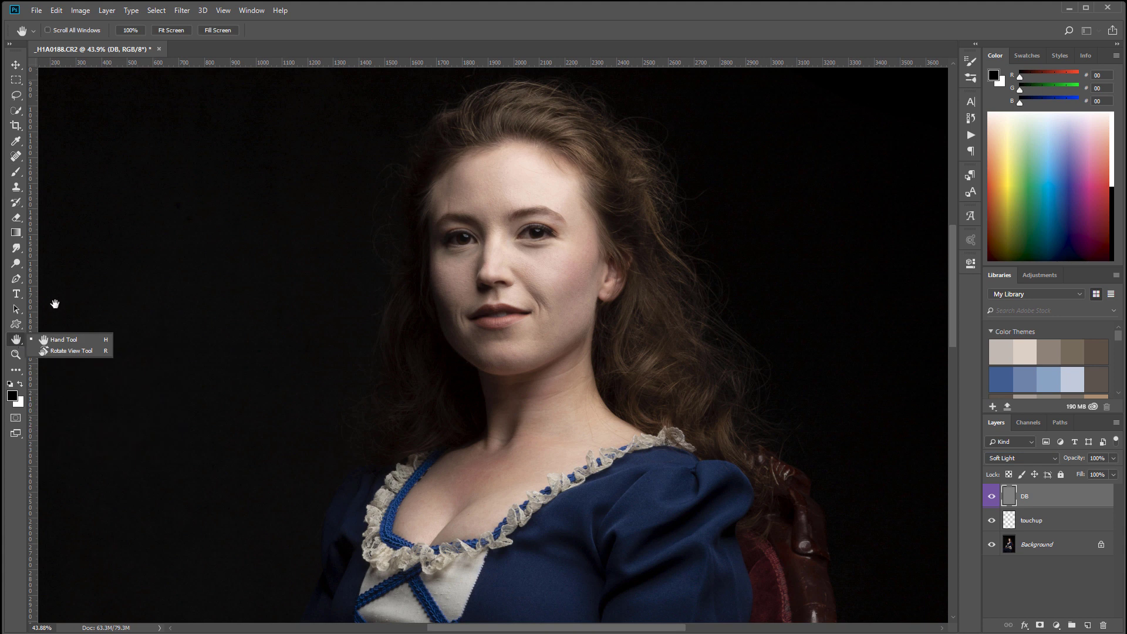
{"action": "left_click", "coordinate": [16, 263]}
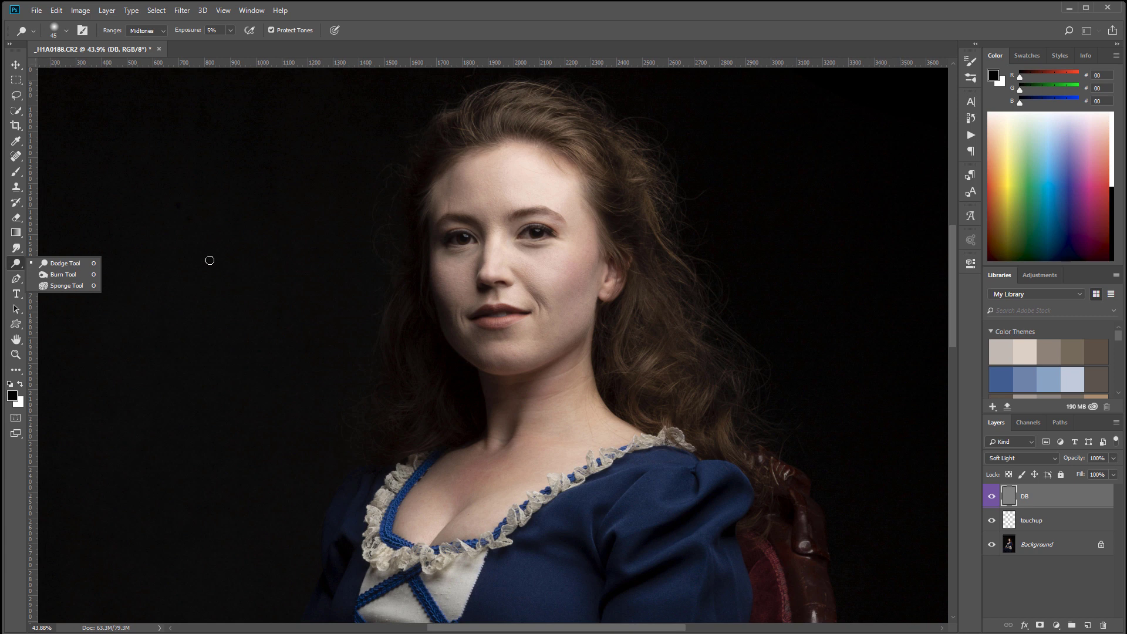
{"action": "left_click", "coordinate": [209, 260]}
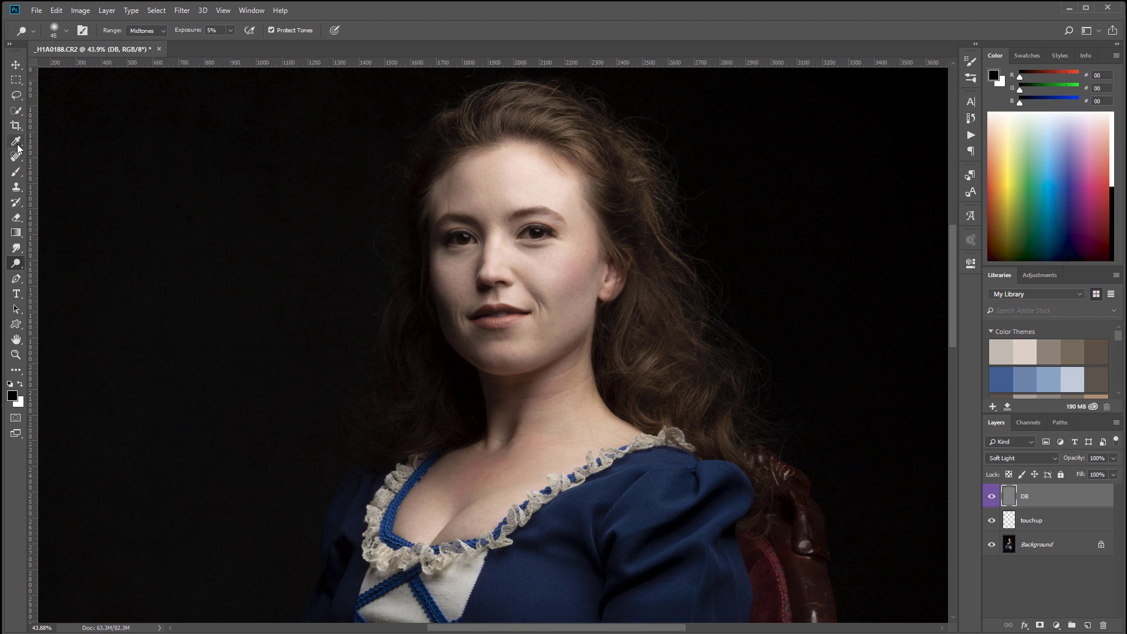
Step: Darken the forehead edge, cheeks, neck and chest with soft black brush strokes on the DB layer
{"action": "left_click", "coordinate": [16, 171]}
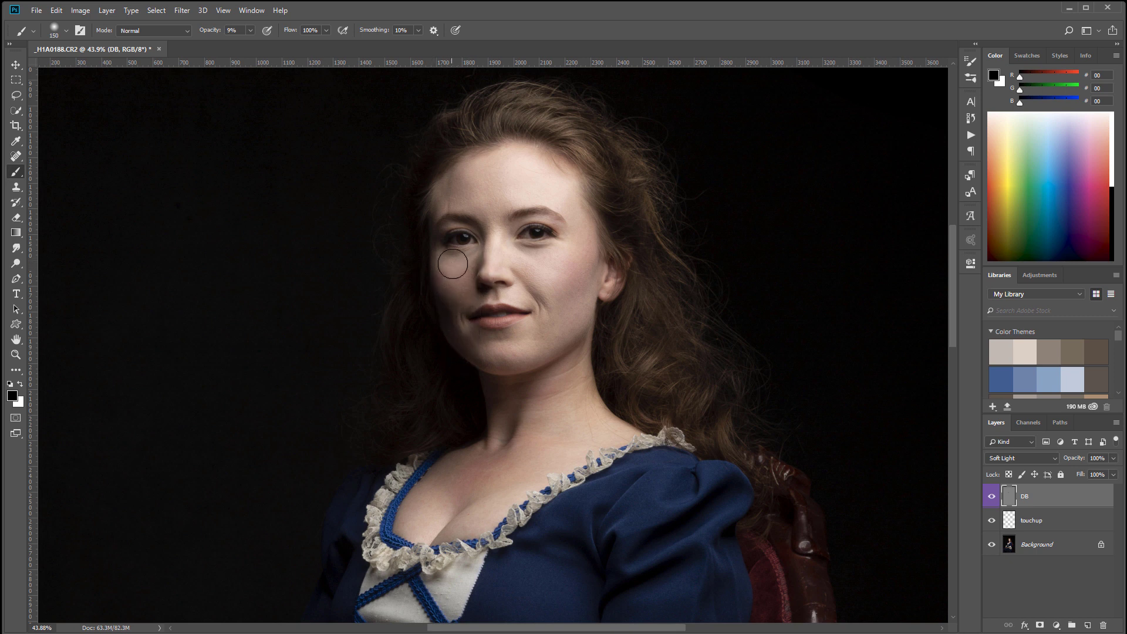
{"action": "left_click_drag", "start_coordinate": [466, 157], "coordinate": [440, 201]}
{"action": "left_click_drag", "start_coordinate": [484, 139], "coordinate": [503, 144]}
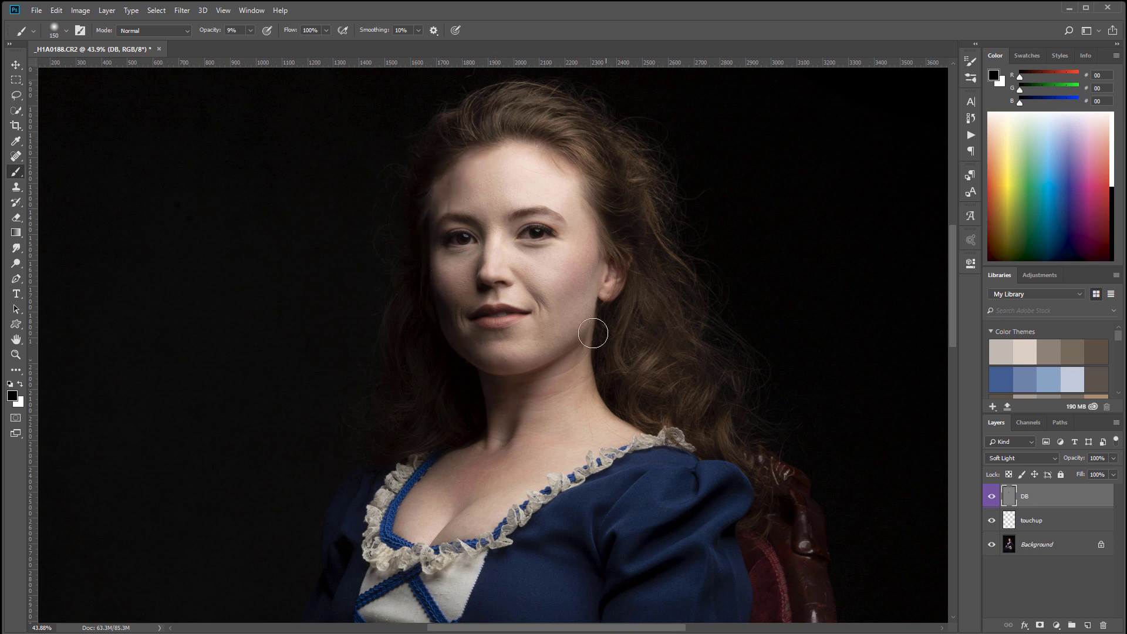
{"action": "left_click_drag", "start_coordinate": [542, 329], "coordinate": [551, 298]}
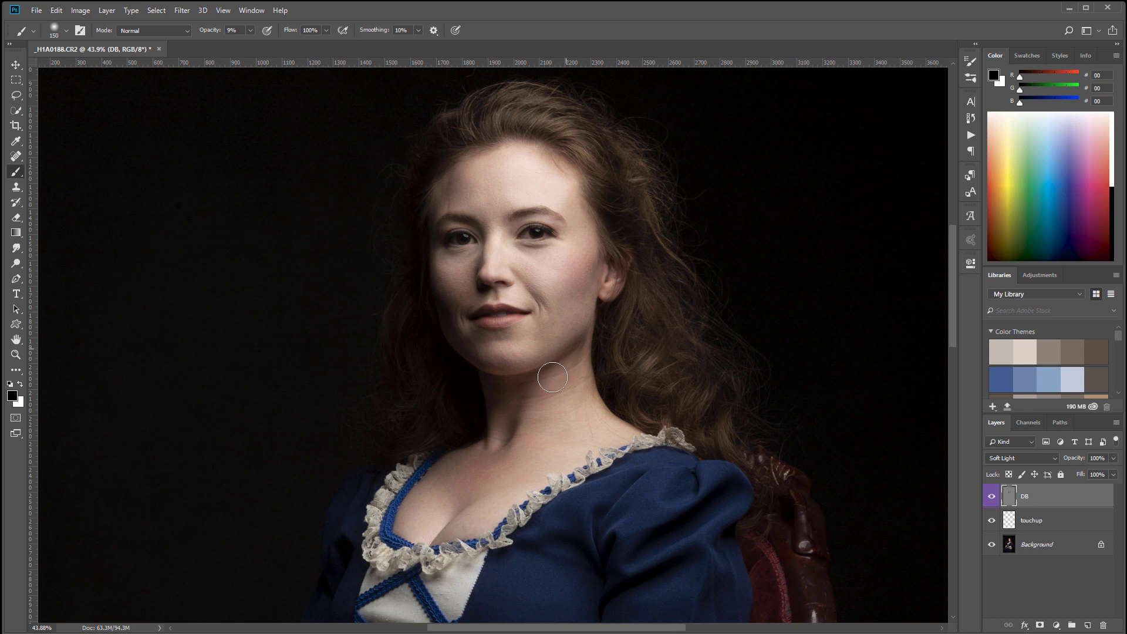
{"action": "left_click_drag", "start_coordinate": [502, 411], "coordinate": [507, 428]}
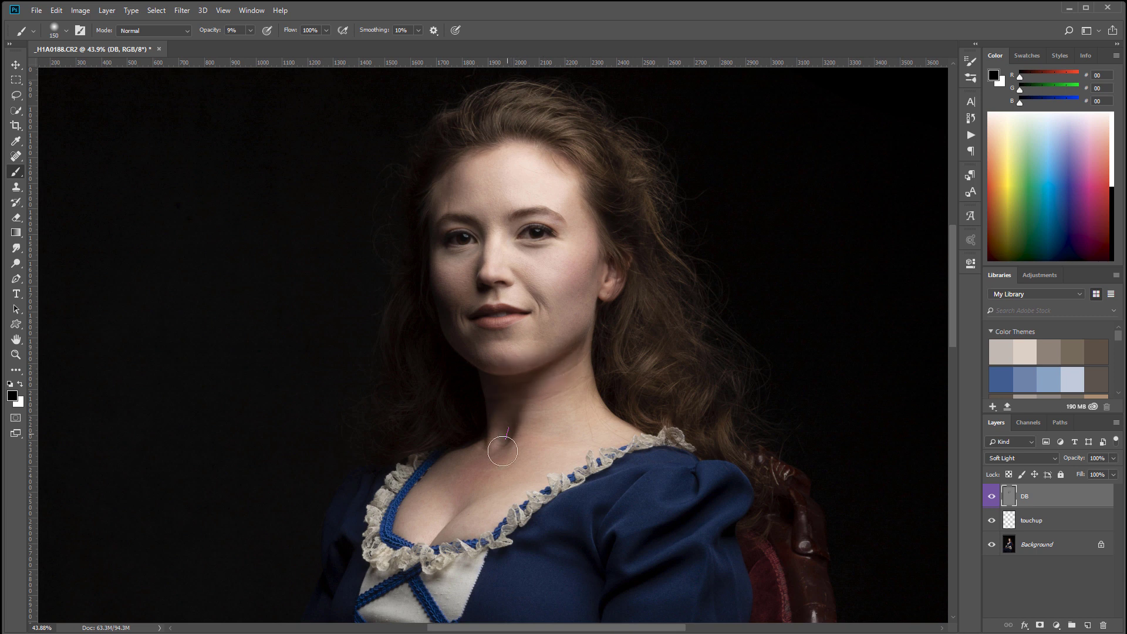
{"action": "mouse_move", "coordinate": [446, 501]}
{"action": "left_mouse_down"}
{"action": "mouse_move", "coordinate": [459, 470]}
{"action": "mouse_move", "coordinate": [478, 487]}
{"action": "mouse_move", "coordinate": [444, 506]}
{"action": "mouse_move", "coordinate": [449, 454]}
{"action": "mouse_move", "coordinate": [423, 456]}
{"action": "left_mouse_up"}
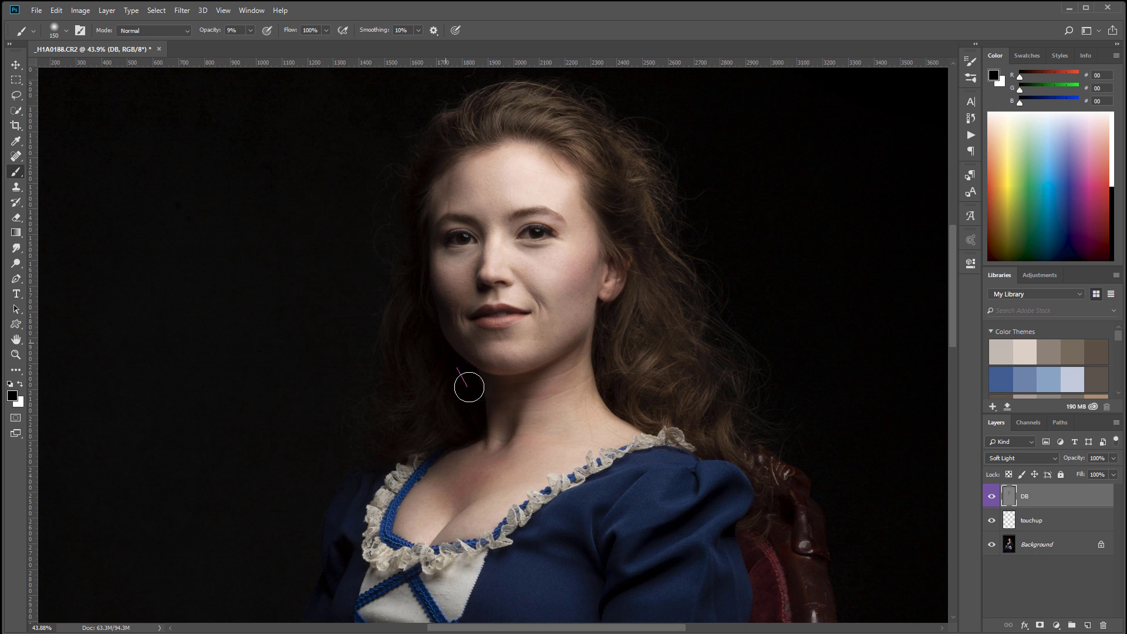
{"action": "left_click_drag", "start_coordinate": [442, 268], "coordinate": [443, 288]}
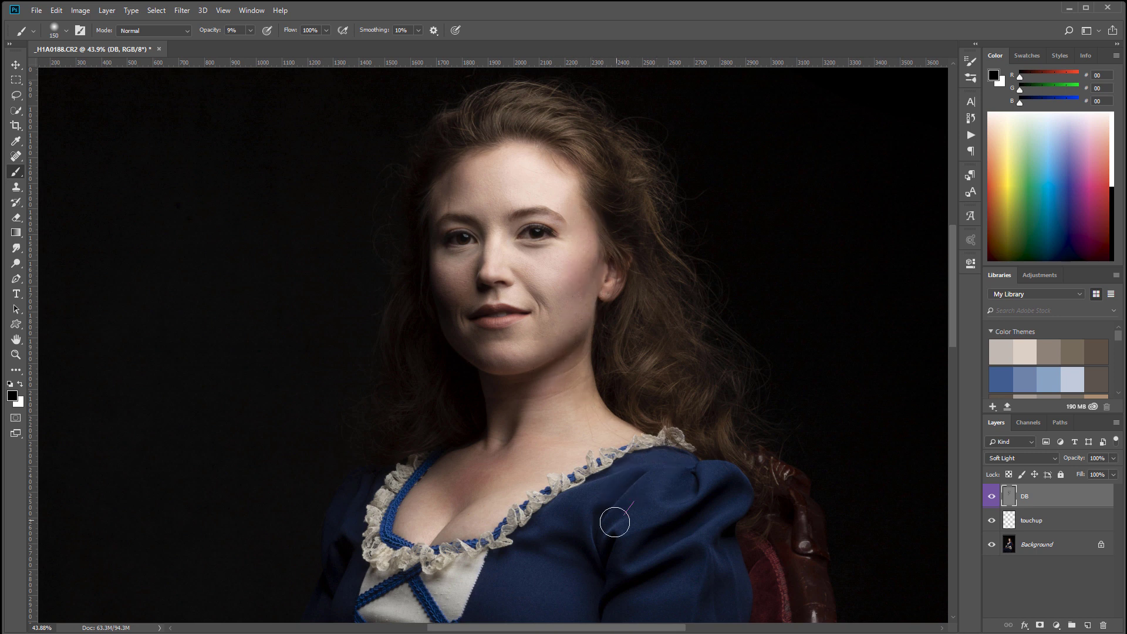
Step: Darken the folds of the blue puffed sleeve and the gathered cuff above the resting hand
{"action": "left_click_drag", "start_coordinate": [656, 540], "coordinate": [644, 329]}
{"action": "mouse_move", "coordinate": [601, 434]}
{"action": "left_mouse_down"}
{"action": "mouse_move", "coordinate": [614, 370]}
{"action": "mouse_move", "coordinate": [659, 395]}
{"action": "mouse_move", "coordinate": [555, 461]}
{"action": "mouse_move", "coordinate": [669, 406]}
{"action": "mouse_move", "coordinate": [672, 418]}
{"action": "mouse_move", "coordinate": [637, 373]}
{"action": "mouse_move", "coordinate": [669, 310]}
{"action": "left_mouse_up"}
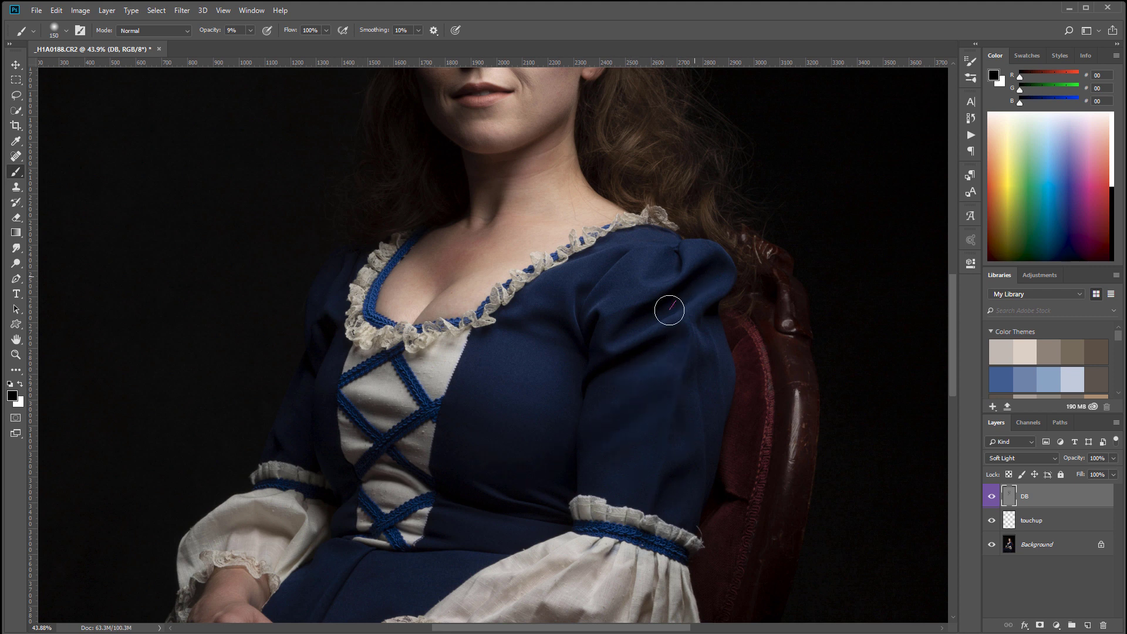
{"action": "left_click_drag", "start_coordinate": [262, 544], "coordinate": [264, 528]}
Step: Set the brush opacity to 10% and darken the folds of the wide white sleeve, the hands and the laced bodice
{"action": "left_click_drag", "start_coordinate": [373, 483], "coordinate": [437, 324]}
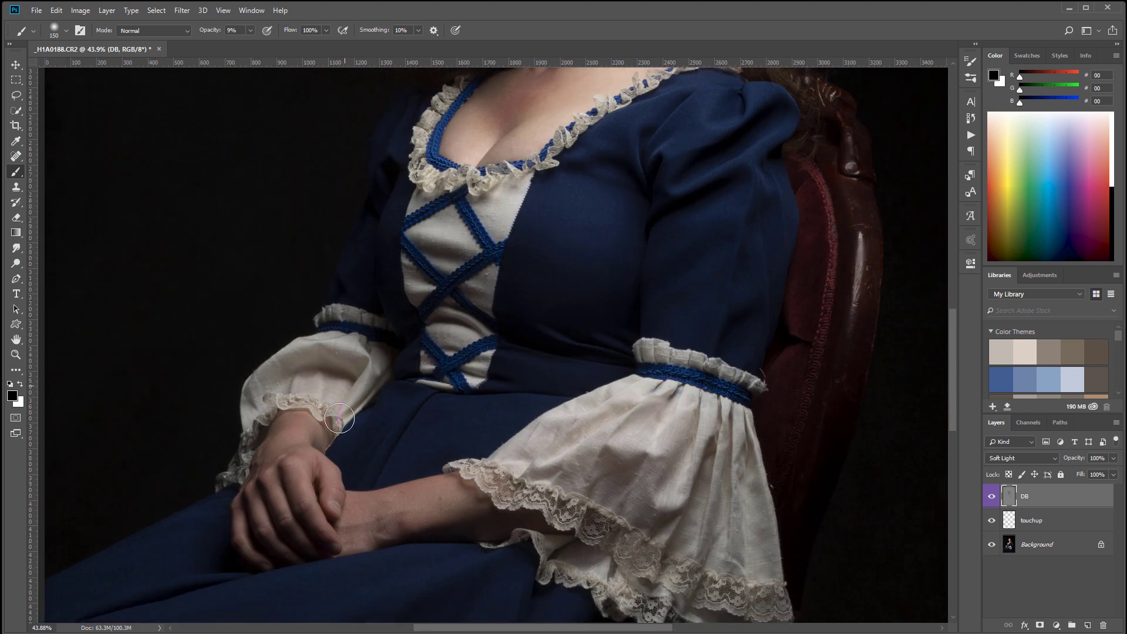
{"action": "key", "text": "1"}
{"action": "left_click_drag", "start_coordinate": [629, 472], "coordinate": [610, 487]}
{"action": "mouse_move", "coordinate": [647, 395]}
{"action": "left_mouse_down"}
{"action": "mouse_move", "coordinate": [620, 427]}
{"action": "mouse_move", "coordinate": [668, 411]}
{"action": "mouse_move", "coordinate": [673, 470]}
{"action": "mouse_move", "coordinate": [678, 442]}
{"action": "mouse_move", "coordinate": [646, 504]}
{"action": "mouse_move", "coordinate": [681, 483]}
{"action": "mouse_move", "coordinate": [667, 512]}
{"action": "left_mouse_up"}
{"action": "mouse_move", "coordinate": [690, 450]}
{"action": "left_mouse_down"}
{"action": "mouse_move", "coordinate": [697, 465]}
{"action": "mouse_move", "coordinate": [674, 505]}
{"action": "left_mouse_up"}
{"action": "left_click_drag", "start_coordinate": [730, 475], "coordinate": [685, 579]}
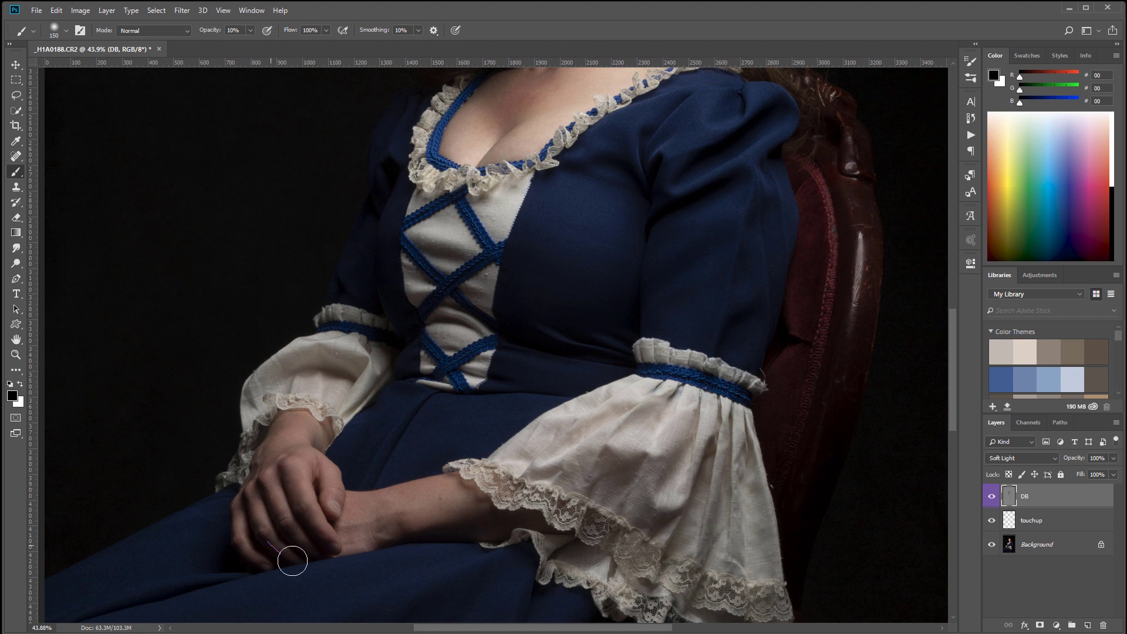
{"action": "left_click_drag", "start_coordinate": [525, 375], "coordinate": [515, 513]}
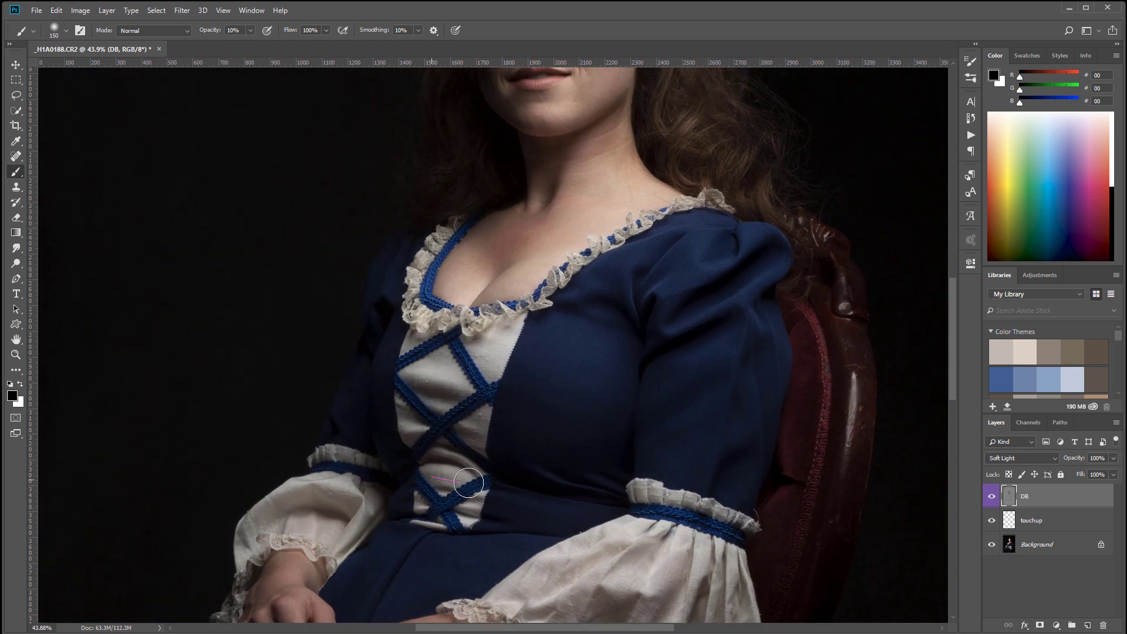
{"action": "mouse_move", "coordinate": [733, 352]}
{"action": "left_mouse_down"}
{"action": "mouse_move", "coordinate": [679, 403]}
{"action": "mouse_move", "coordinate": [666, 468]}
{"action": "left_mouse_up"}
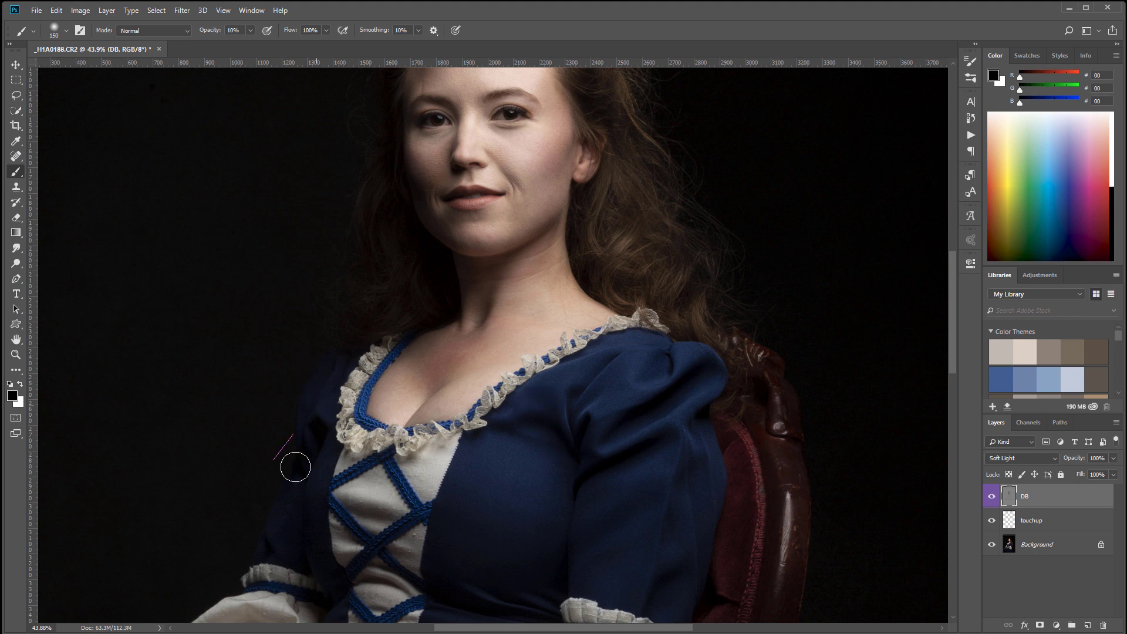
Step: Reduce the brush to 50 px and darken the shadows beneath the lower lip and along the shaded side of the nose
{"action": "mouse_move", "coordinate": [605, 244]}
{"action": "left_mouse_down"}
{"action": "mouse_move", "coordinate": [672, 410]}
{"action": "mouse_move", "coordinate": [595, 332]}
{"action": "left_mouse_up"}
{"action": "scroll", "coordinate": [580, 350], "scroll_direction": "up", "scroll_amount": 3}
{"action": "scroll", "coordinate": [579, 351], "scroll_direction": "up", "scroll_amount": 2}
{"action": "key", "text": "bracketleft"}
{"action": "key", "text": "bracketleft"}
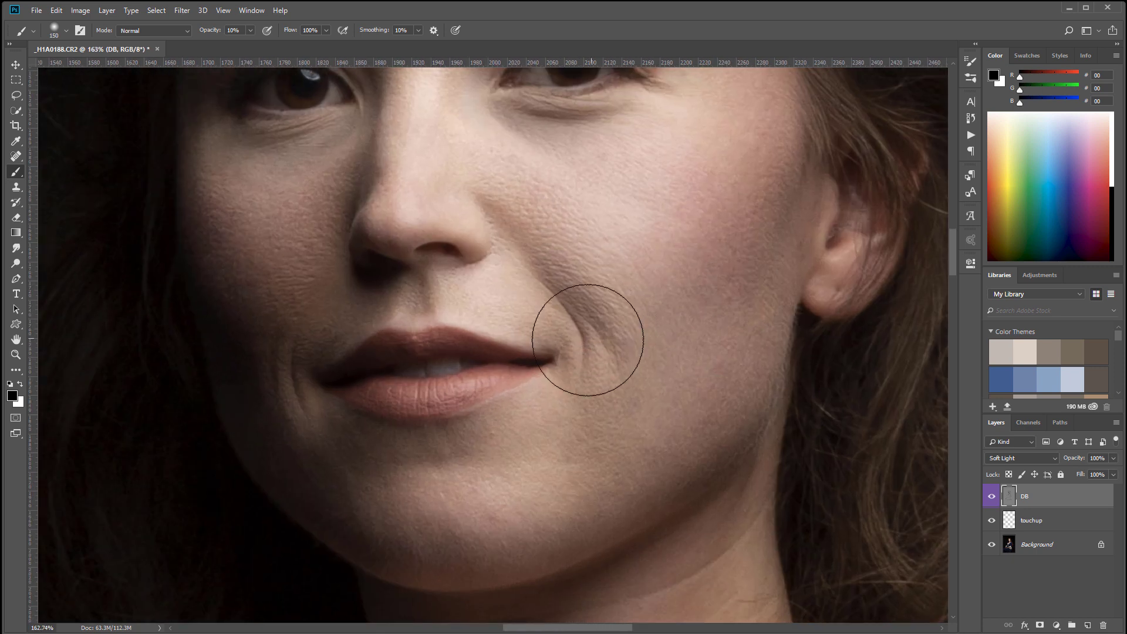
{"action": "key", "text": "bracketleft"}
{"action": "key", "text": "bracketleft"}
{"action": "key", "text": "bracketleft"}
{"action": "key", "text": "bracketleft"}
{"action": "key", "text": "bracketleft"}
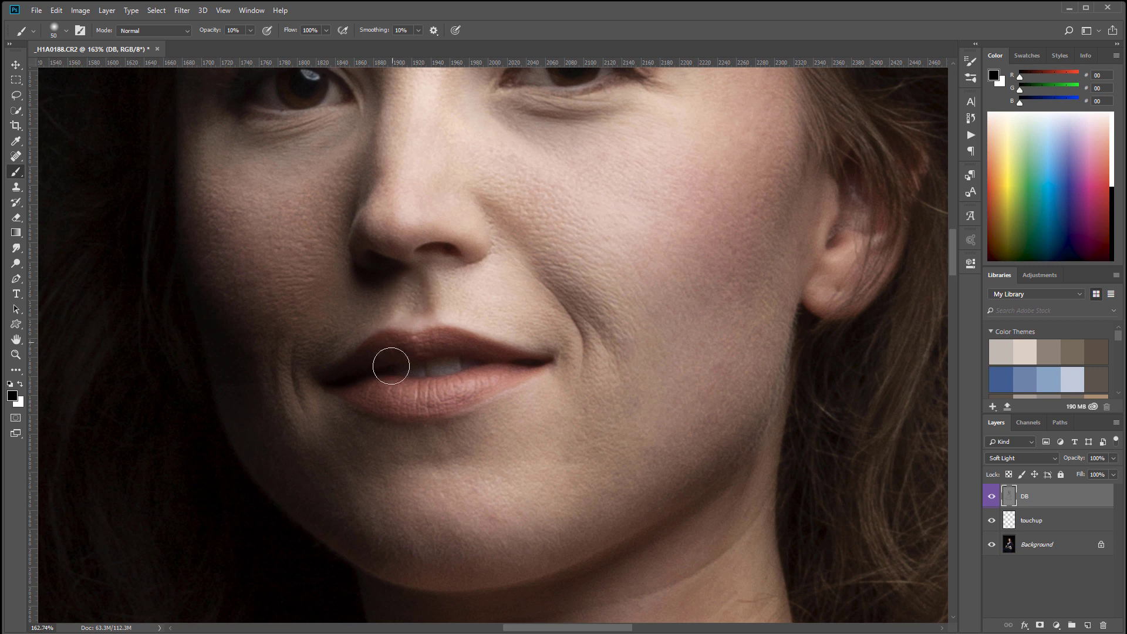
{"action": "left_click_drag", "start_coordinate": [343, 421], "coordinate": [429, 423]}
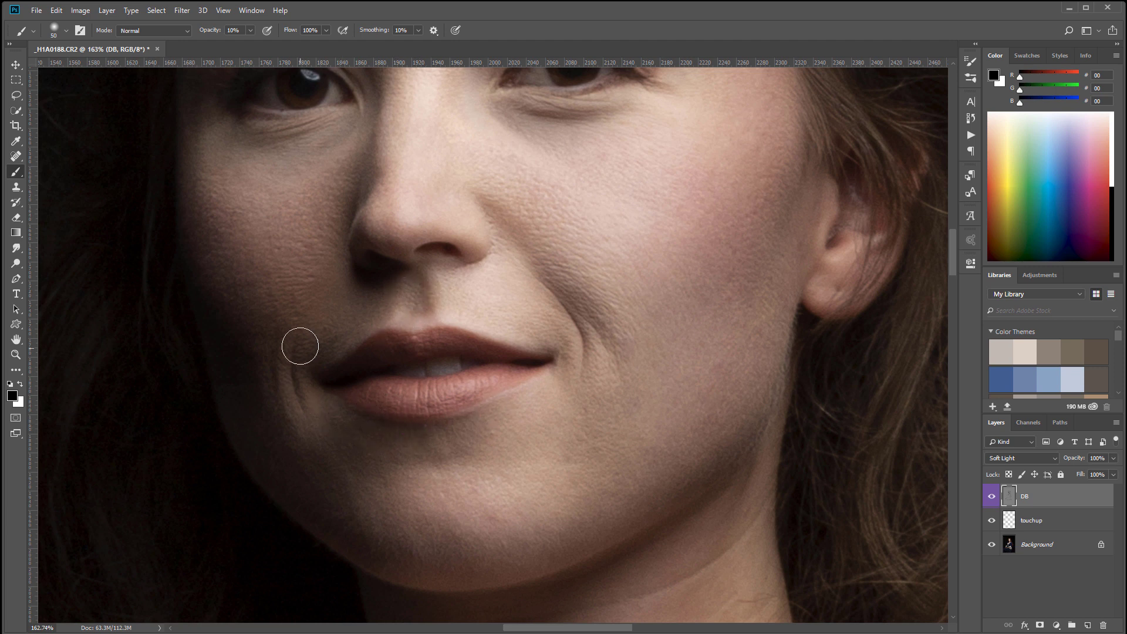
{"action": "mouse_move", "coordinate": [354, 458]}
{"action": "left_mouse_down"}
{"action": "mouse_move", "coordinate": [391, 444]}
{"action": "mouse_move", "coordinate": [433, 450]}
{"action": "left_mouse_up"}
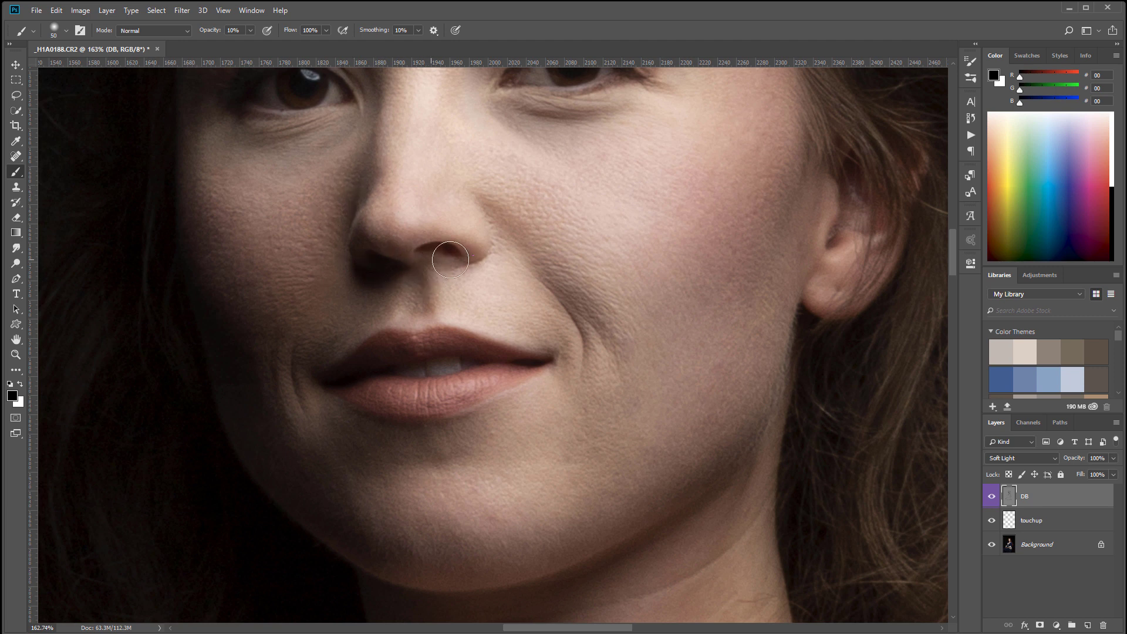
{"action": "left_click_drag", "start_coordinate": [496, 205], "coordinate": [587, 364]}
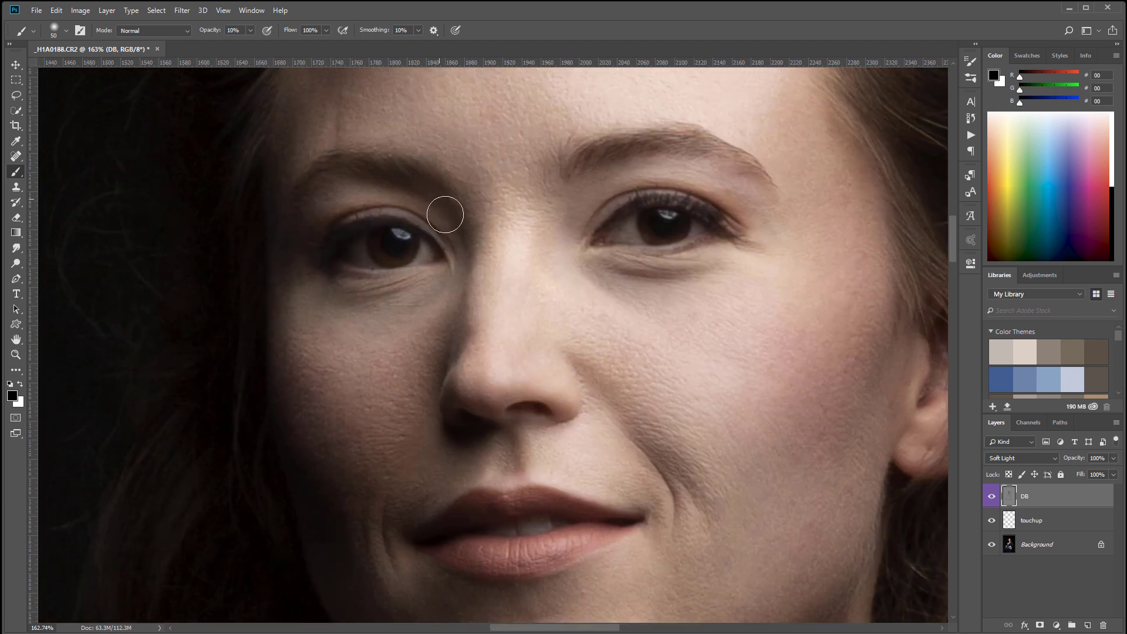
{"action": "left_click_drag", "start_coordinate": [458, 329], "coordinate": [443, 368]}
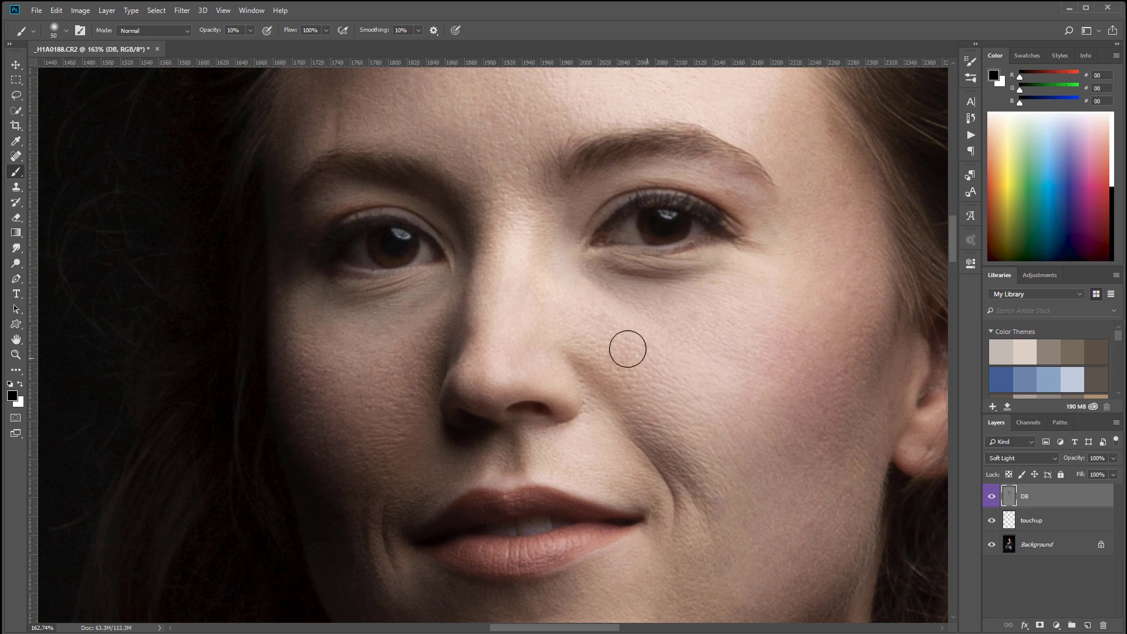
Step: Switch the brush color to white and brighten the nose, the areas beneath both eyes and the brow bone
{"action": "key", "text": "x"}
{"action": "mouse_move", "coordinate": [483, 371]}
{"action": "left_mouse_down"}
{"action": "mouse_move", "coordinate": [527, 373]}
{"action": "mouse_move", "coordinate": [481, 381]}
{"action": "mouse_move", "coordinate": [535, 367]}
{"action": "mouse_move", "coordinate": [562, 384]}
{"action": "left_mouse_up"}
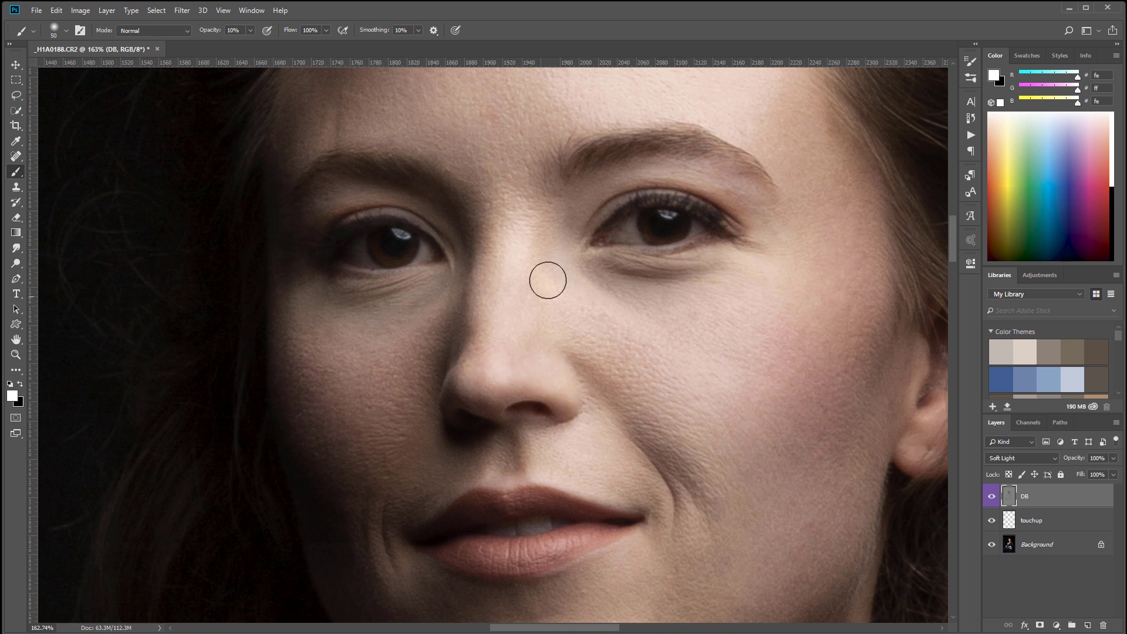
{"action": "mouse_move", "coordinate": [422, 323]}
{"action": "left_mouse_down"}
{"action": "mouse_move", "coordinate": [402, 366]}
{"action": "mouse_move", "coordinate": [304, 330]}
{"action": "mouse_move", "coordinate": [397, 340]}
{"action": "mouse_move", "coordinate": [314, 341]}
{"action": "mouse_move", "coordinate": [340, 384]}
{"action": "left_mouse_up"}
{"action": "mouse_move", "coordinate": [587, 308]}
{"action": "left_mouse_down"}
{"action": "mouse_move", "coordinate": [691, 353]}
{"action": "mouse_move", "coordinate": [791, 289]}
{"action": "mouse_move", "coordinate": [639, 355]}
{"action": "left_mouse_up"}
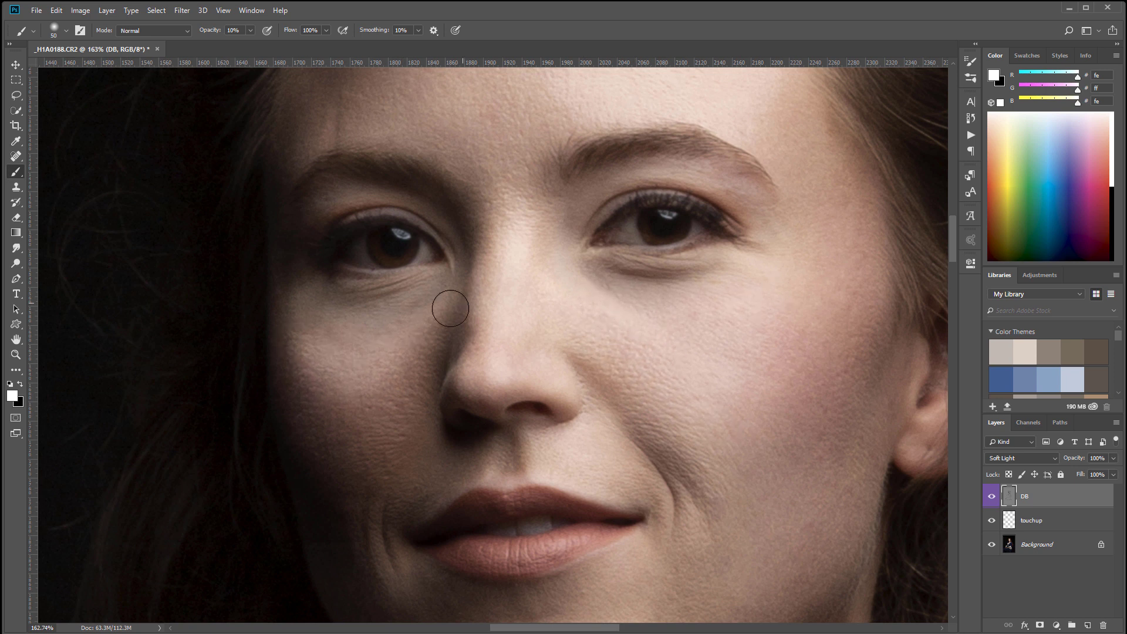
{"action": "left_click_drag", "start_coordinate": [645, 175], "coordinate": [690, 174]}
Step: Reduce the brush to 25 px and brighten the fine details of the eyes
{"action": "left_click_drag", "start_coordinate": [526, 316], "coordinate": [548, 382]}
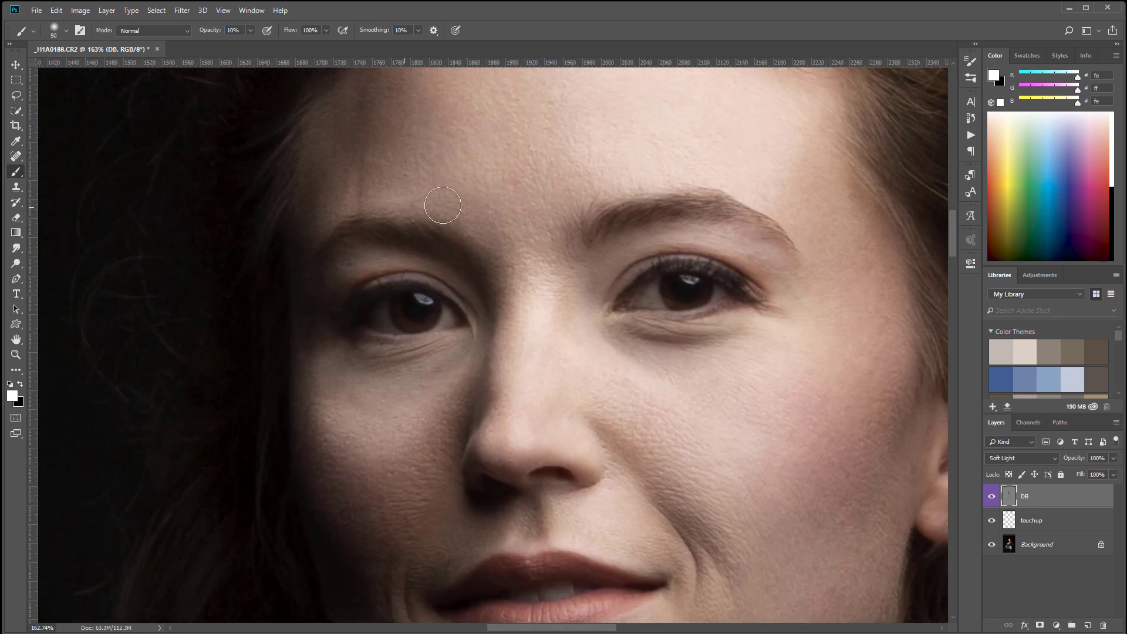
{"action": "key", "text": "bracketleft"}
{"action": "key", "text": "bracketleft"}
{"action": "key", "text": "bracketleft"}
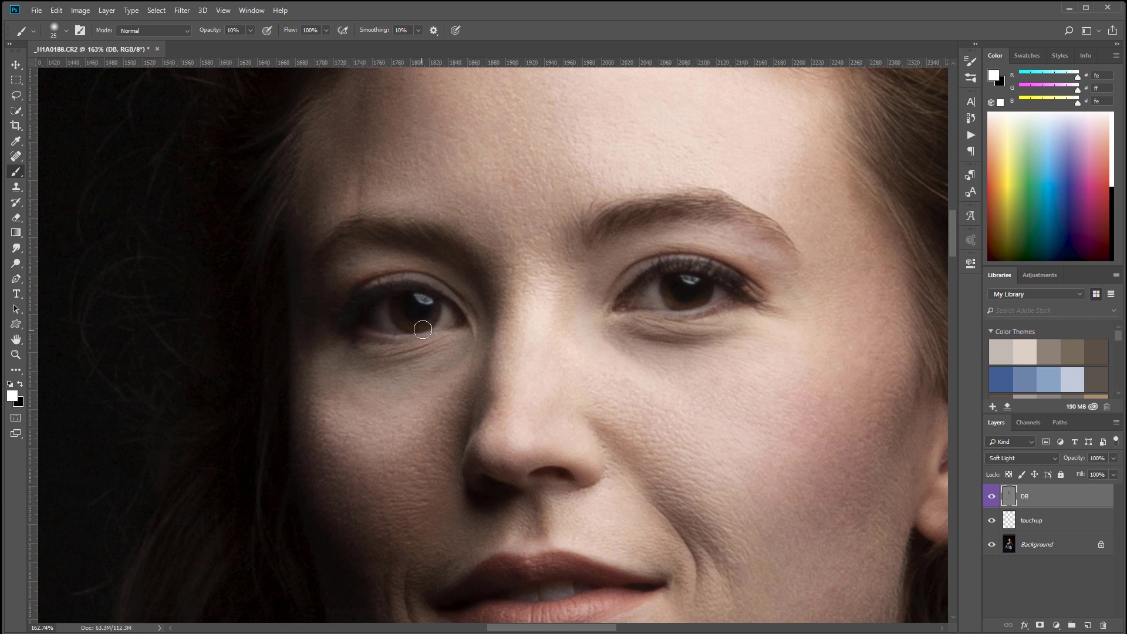
Step: Brighten the lit cheek with a 70 px white brush and the fine highlights around the mouth with a 30 px brush
{"action": "mouse_move", "coordinate": [739, 353]}
{"action": "left_mouse_down"}
{"action": "mouse_move", "coordinate": [644, 402]}
{"action": "mouse_move", "coordinate": [609, 353]}
{"action": "mouse_move", "coordinate": [607, 365]}
{"action": "left_mouse_up"}
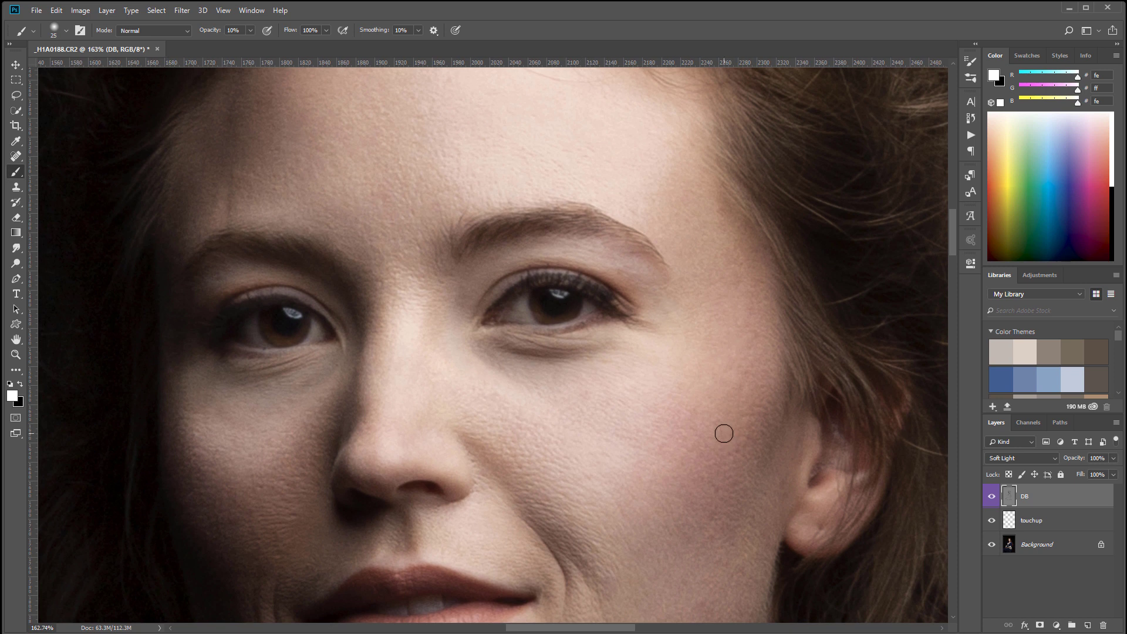
{"action": "key", "text": "bracketright"}
{"action": "key", "text": "bracketright"}
{"action": "key", "text": "bracketright"}
{"action": "key", "text": "bracketright"}
{"action": "left_click_drag", "start_coordinate": [563, 438], "coordinate": [606, 174]}
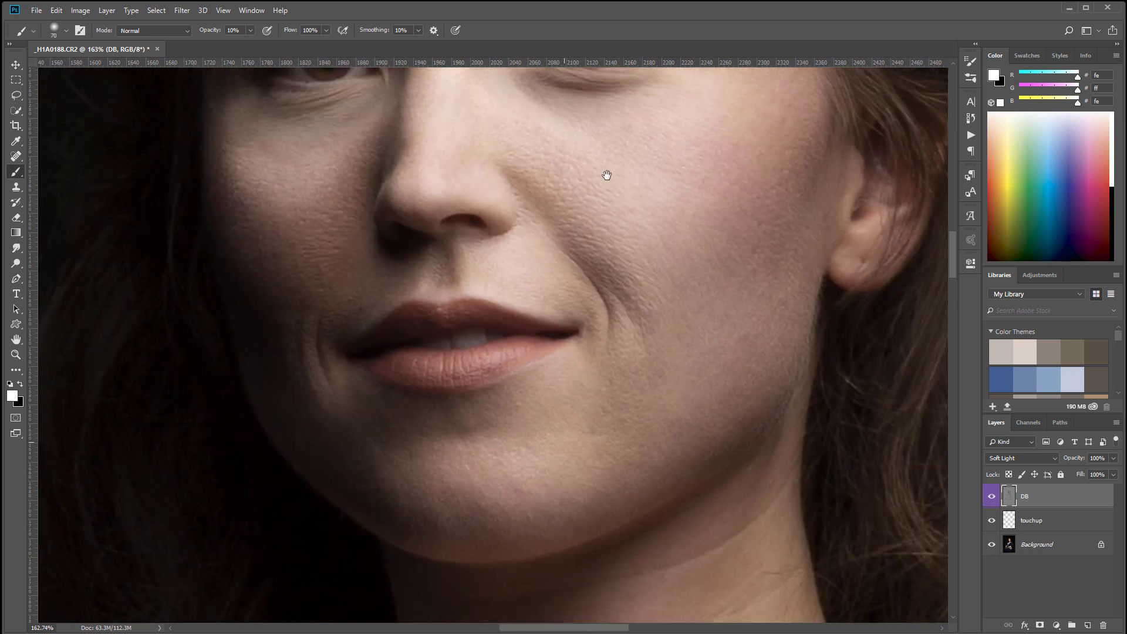
{"action": "key", "text": "bracketleft"}
{"action": "key", "text": "bracketleft"}
{"action": "key", "text": "bracketleft"}
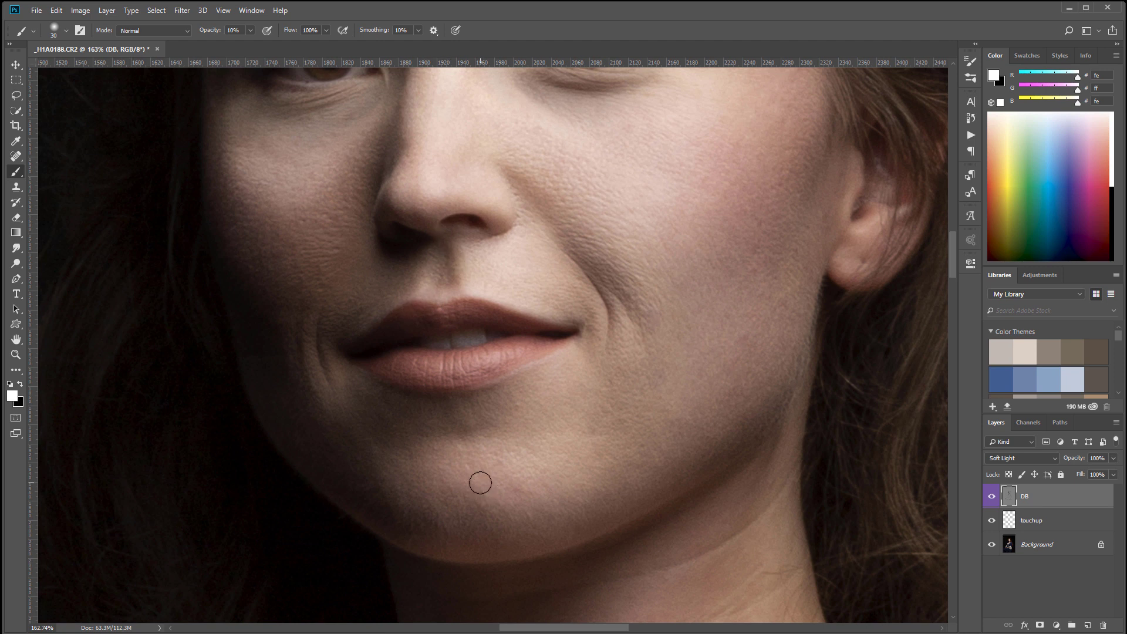
Step: Enlarge the brush and brighten the highlight across the chin
{"action": "key", "text": "bracketright"}
{"action": "key", "text": "bracketright"}
{"action": "key", "text": "bracketright"}
{"action": "key", "text": "bracketright"}
{"action": "mouse_move", "coordinate": [424, 475]}
{"action": "left_mouse_down"}
{"action": "mouse_move", "coordinate": [661, 461]}
{"action": "mouse_move", "coordinate": [549, 452]}
{"action": "mouse_move", "coordinate": [574, 470]}
{"action": "left_mouse_up"}
Step: Set the brush to 40 px, brighten the crease beside the shaded mouth corner, and darken its edge with black
{"action": "key", "text": "bracketleft"}
{"action": "key", "text": "bracketleft"}
{"action": "key", "text": "bracketleft"}
{"action": "key", "text": "bracketleft"}
{"action": "mouse_move", "coordinate": [308, 324]}
{"action": "left_mouse_down"}
{"action": "mouse_move", "coordinate": [344, 355]}
{"action": "mouse_move", "coordinate": [317, 343]}
{"action": "mouse_move", "coordinate": [379, 347]}
{"action": "left_mouse_up"}
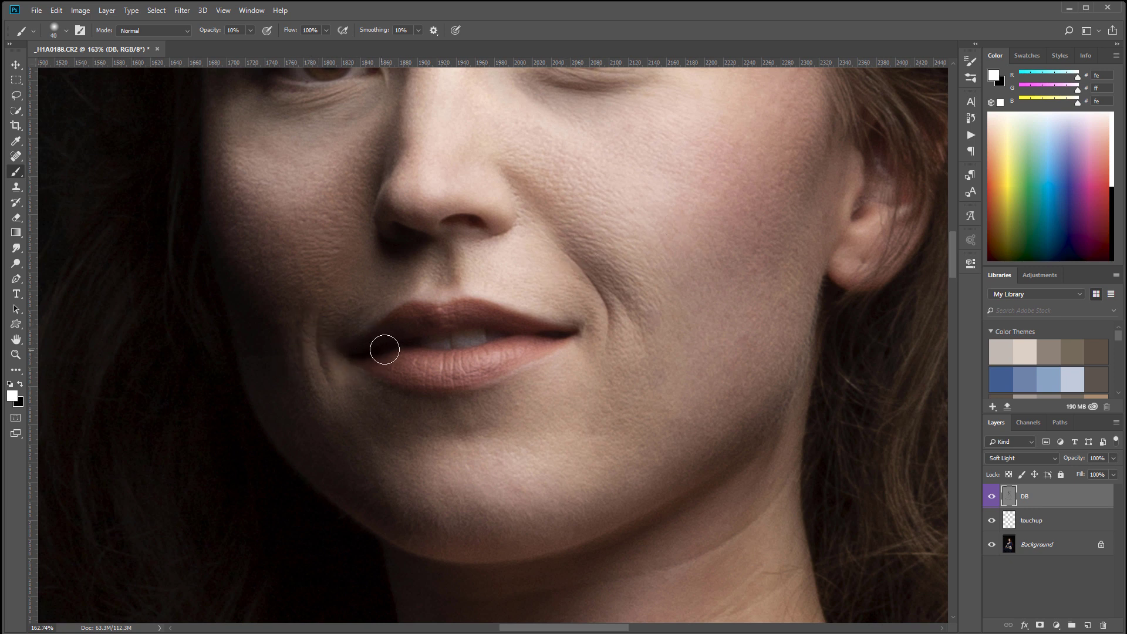
{"action": "key", "text": "x"}
{"action": "mouse_move", "coordinate": [313, 330]}
{"action": "left_mouse_down"}
{"action": "mouse_move", "coordinate": [350, 398]}
{"action": "mouse_move", "coordinate": [326, 384]}
{"action": "left_mouse_up"}
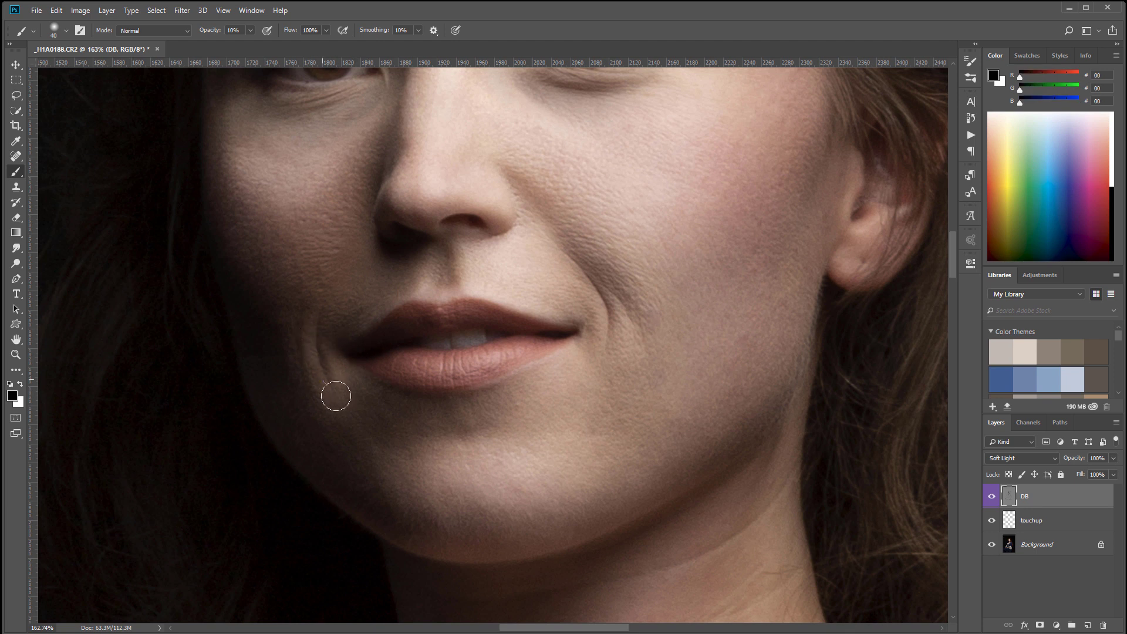
Step: Compare the whole face with the DB layer hidden and shown to judge the dodging and burning
{"action": "scroll", "coordinate": [530, 419], "scroll_direction": "down", "scroll_amount": 4}
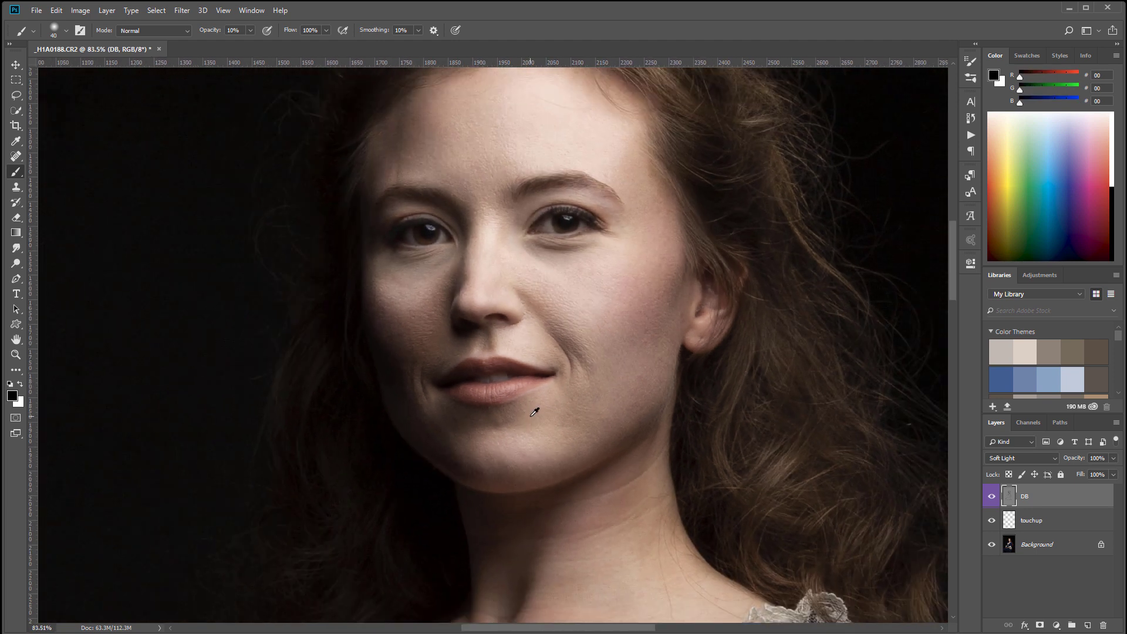
{"action": "scroll", "coordinate": [596, 344], "scroll_direction": "down", "scroll_amount": 1}
{"action": "left_click_drag", "start_coordinate": [658, 372], "coordinate": [661, 417]}
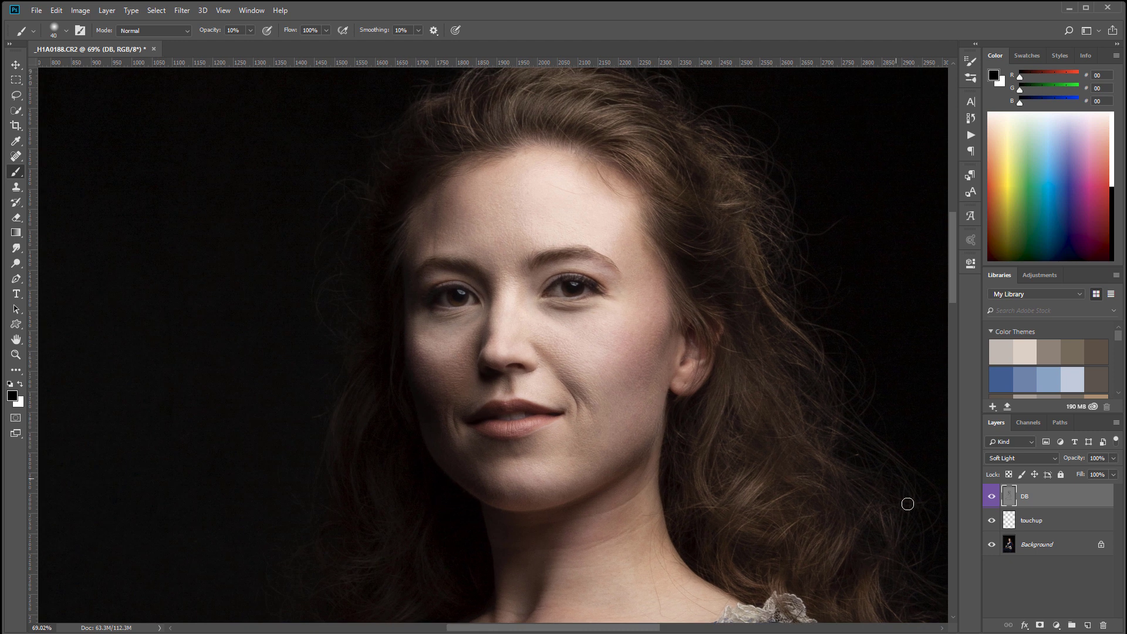
{"action": "left_click", "coordinate": [992, 496]}
{"action": "left_click", "coordinate": [992, 496]}
{"action": "left_click", "coordinate": [992, 497]}
{"action": "left_click", "coordinate": [991, 496]}
{"action": "left_click", "coordinate": [992, 496]}
{"action": "left_click", "coordinate": [992, 497]}
{"action": "left_click", "coordinate": [992, 497]}
{"action": "left_click", "coordinate": [991, 498]}
Step: Enlarge the brush to 90 px and switch the painting color to white
{"action": "key", "text": "bracketright"}
{"action": "key", "text": "x"}
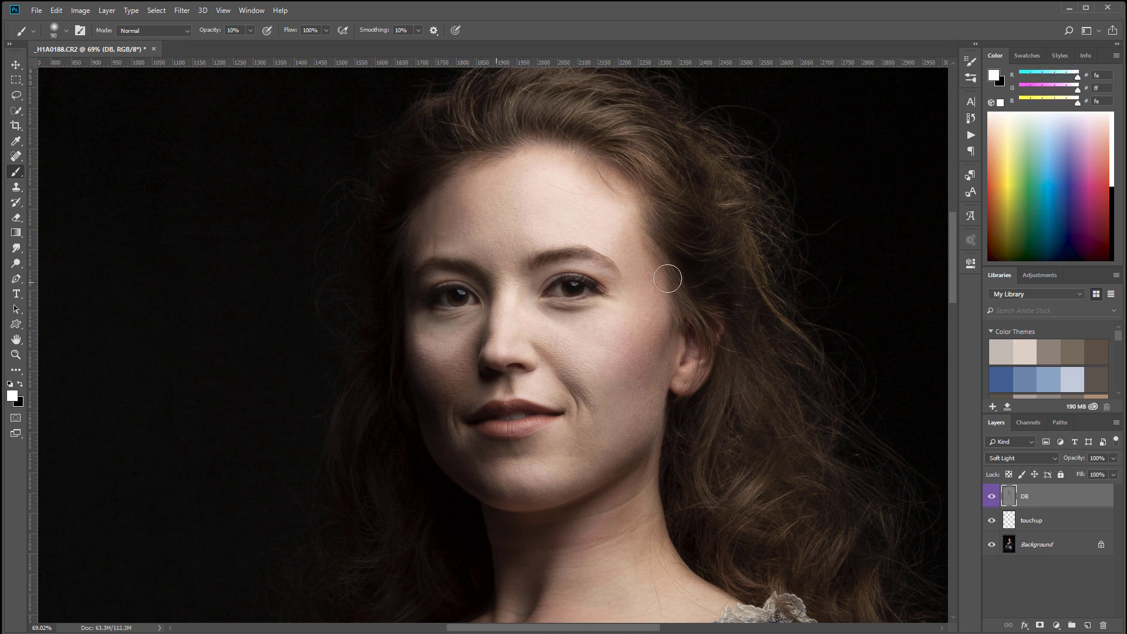
Step: Compare the face and the dress with the DB layer hidden and shown, leaving the layer visible
{"action": "left_click", "coordinate": [991, 498]}
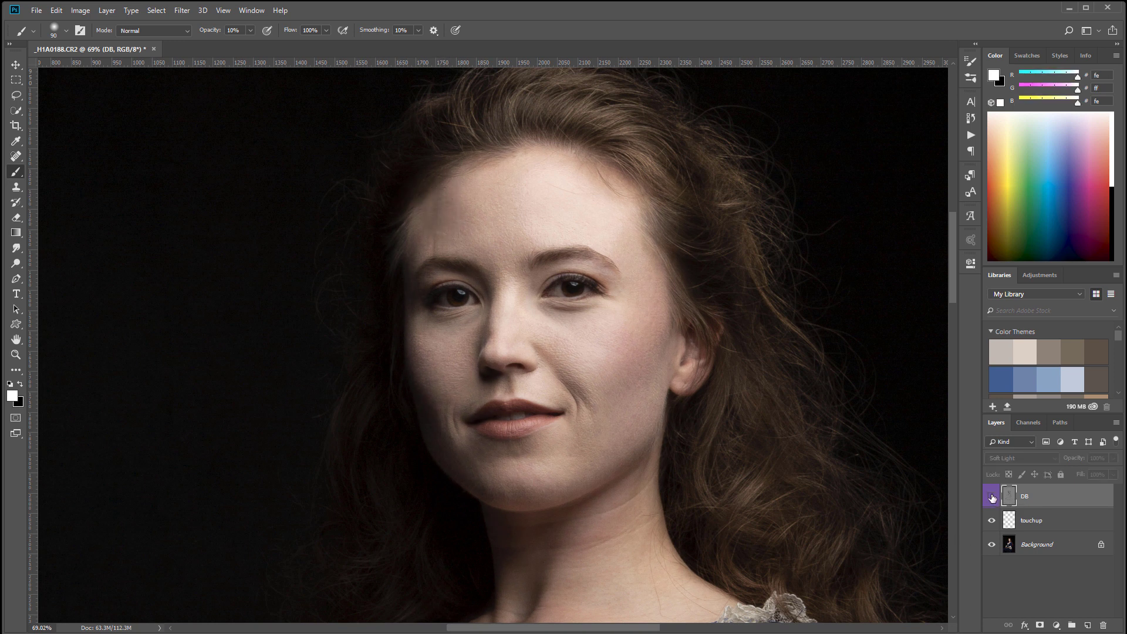
{"action": "left_click", "coordinate": [992, 498]}
{"action": "left_click", "coordinate": [992, 497]}
{"action": "left_click", "coordinate": [992, 498]}
{"action": "left_click", "coordinate": [992, 498]}
{"action": "left_click", "coordinate": [992, 497]}
{"action": "left_click", "coordinate": [992, 498]}
{"action": "scroll", "coordinate": [426, 390], "scroll_direction": "down", "scroll_amount": 3}
{"action": "left_click_drag", "start_coordinate": [546, 492], "coordinate": [633, 291]}
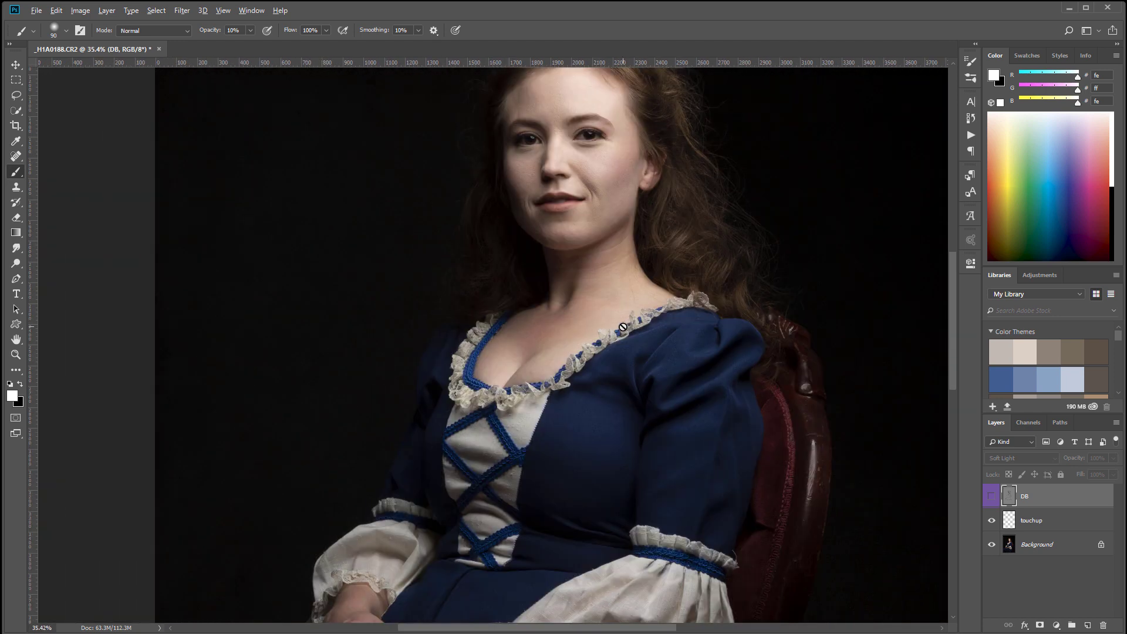
{"action": "scroll", "coordinate": [623, 327], "scroll_direction": "up", "scroll_amount": 1}
{"action": "left_click_drag", "start_coordinate": [704, 324], "coordinate": [708, 384]}
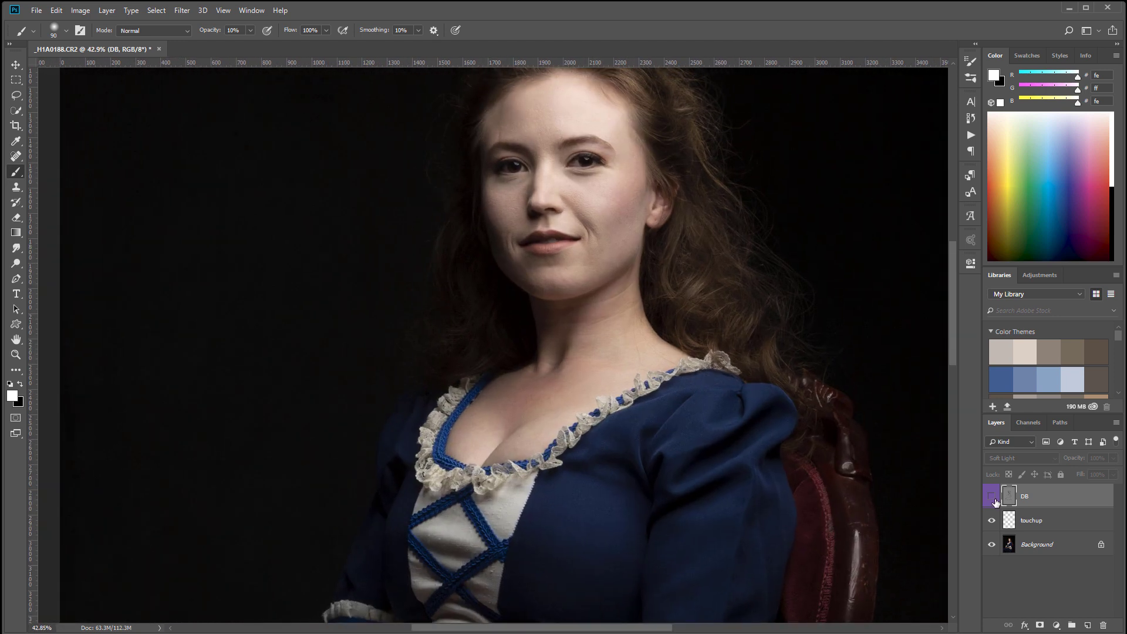
{"action": "left_click", "coordinate": [992, 498]}
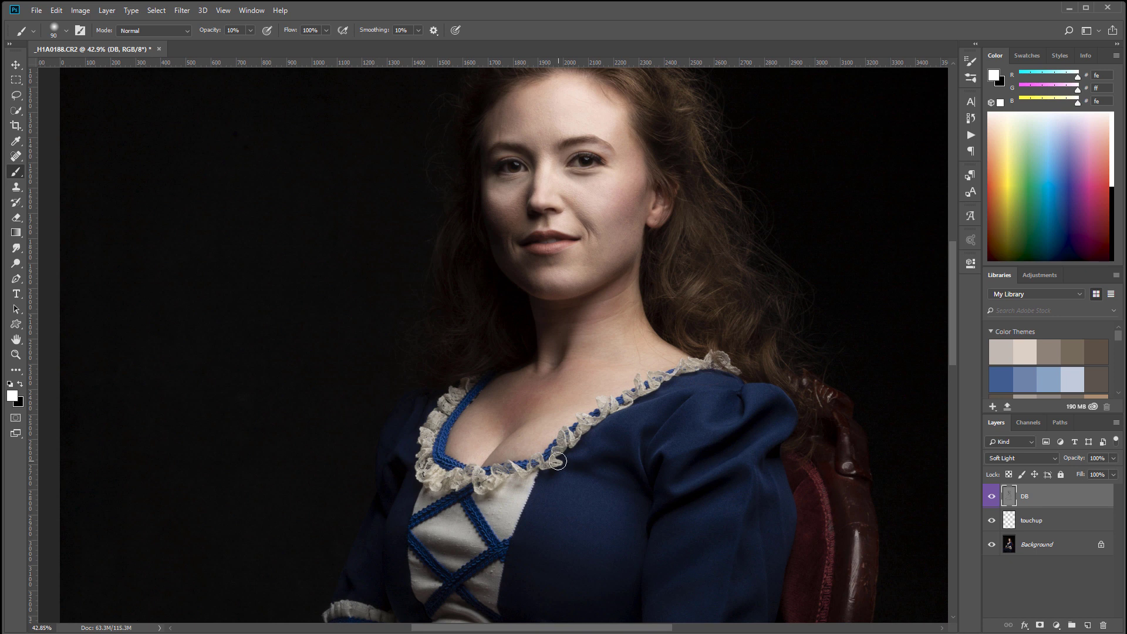
Step: Look over the neckline, bodice, sleeves and hands while resizing the brush between 200 px and 70 px
{"action": "key", "text": "bracketright"}
{"action": "key", "text": "bracketright"}
{"action": "key", "text": "bracketright"}
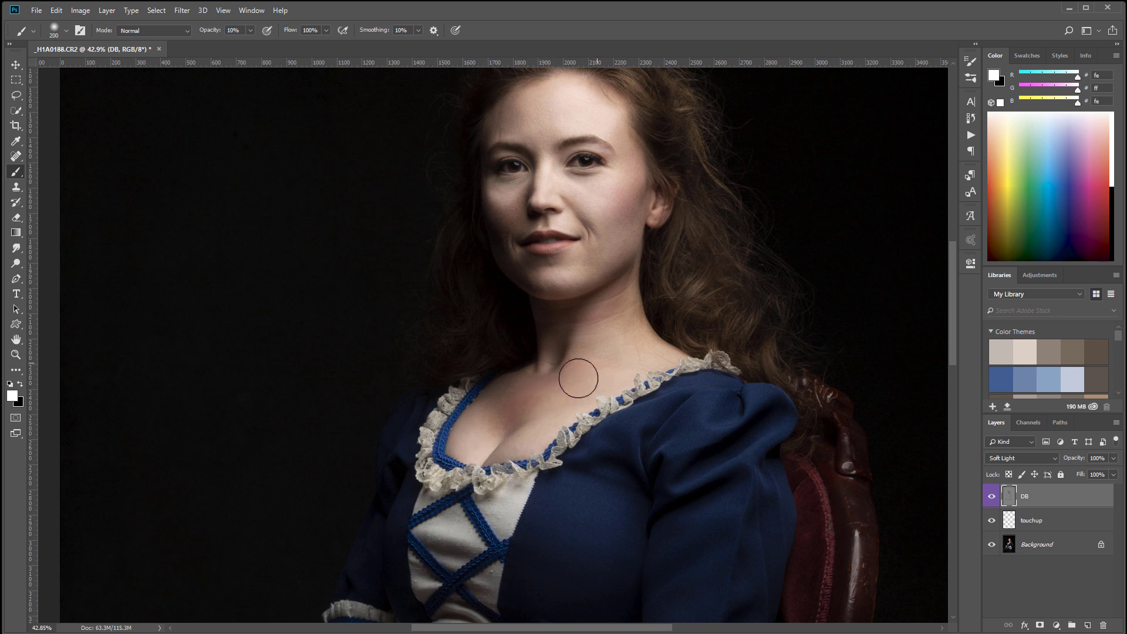
{"action": "key", "text": "bracketleft"}
{"action": "key", "text": "bracketleft"}
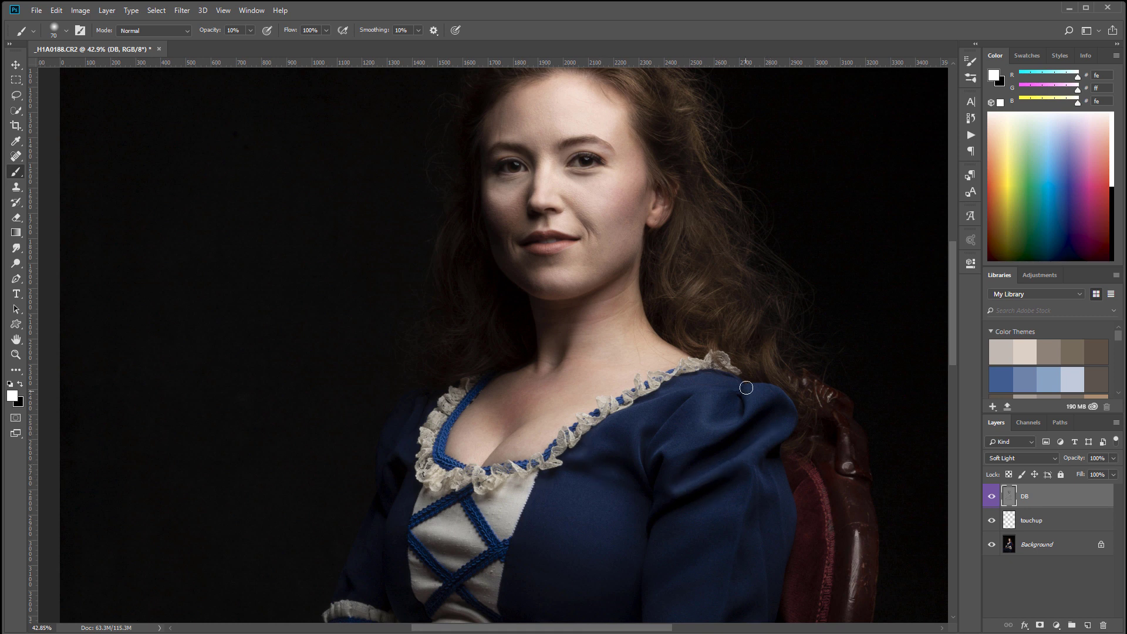
{"action": "left_click_drag", "start_coordinate": [754, 452], "coordinate": [771, 353]}
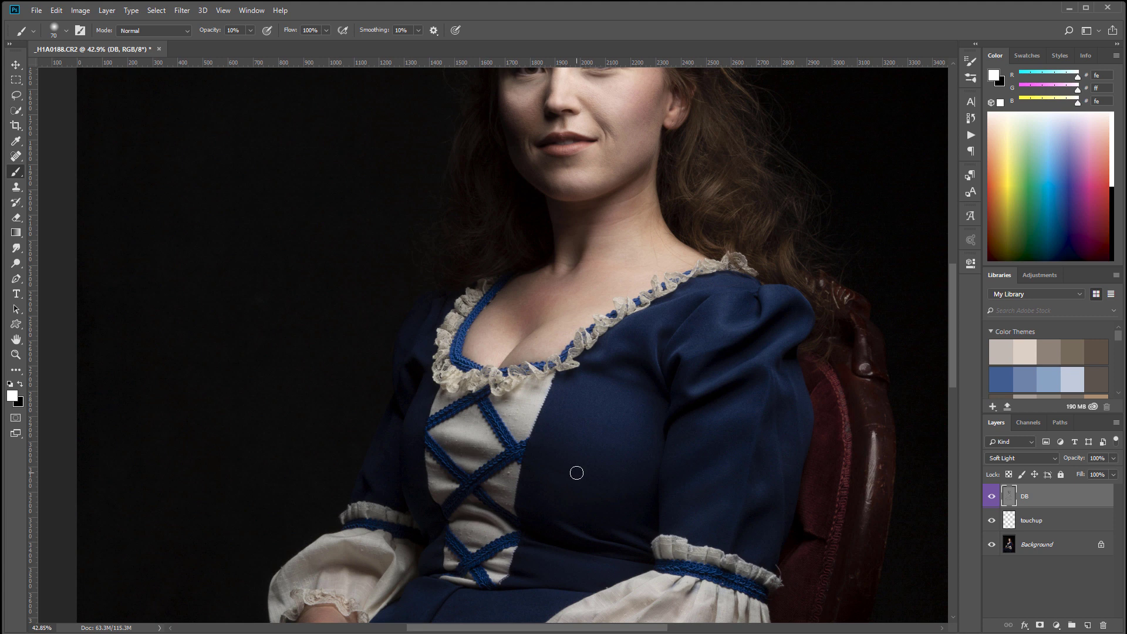
{"action": "key", "text": "bracketright"}
{"action": "key", "text": "bracketright"}
{"action": "key", "text": "bracketright"}
{"action": "left_click_drag", "start_coordinate": [597, 494], "coordinate": [649, 220]}
{"action": "key", "text": "bracketleft"}
{"action": "key", "text": "bracketleft"}
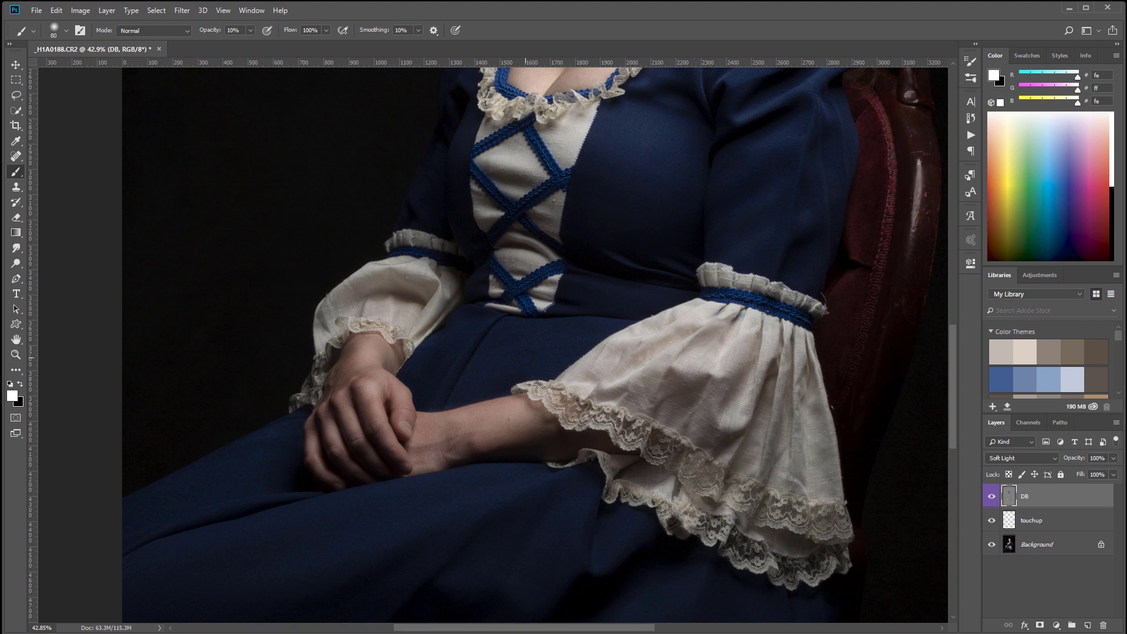
Step: Compare the entire portrait with the DB layer hidden and shown, leaving the layer visible
{"action": "scroll", "coordinate": [525, 357], "scroll_direction": "down", "scroll_amount": 8}
{"action": "left_click_drag", "start_coordinate": [663, 202], "coordinate": [615, 313]}
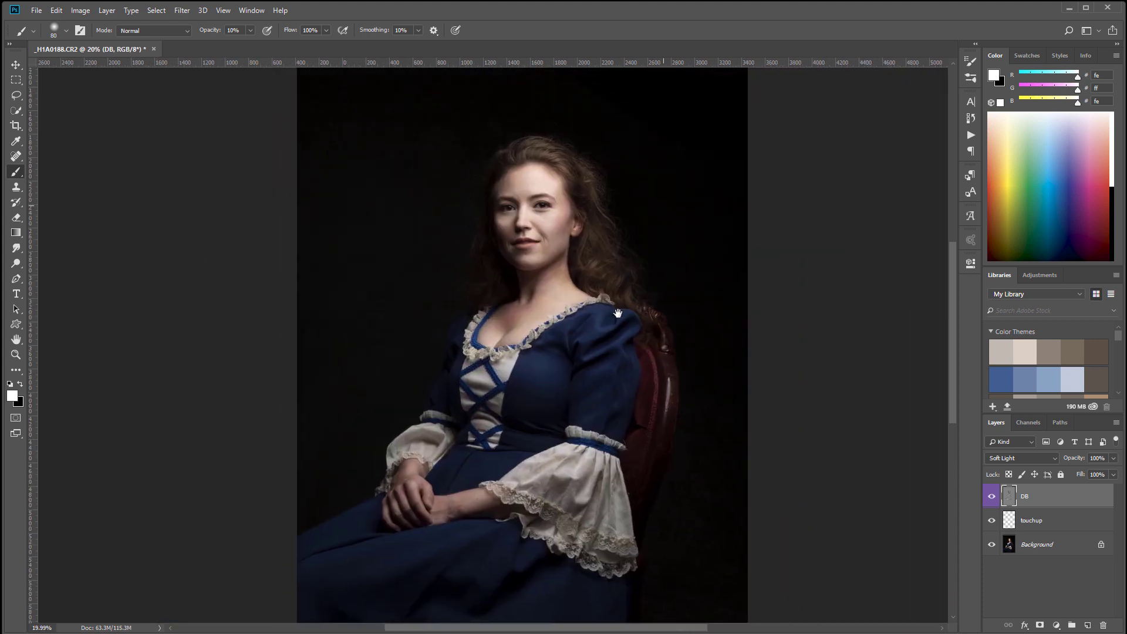
{"action": "scroll", "coordinate": [615, 313], "scroll_direction": "down", "scroll_amount": 3}
{"action": "left_click", "coordinate": [990, 498]}
{"action": "left_click", "coordinate": [990, 497]}
{"action": "left_click", "coordinate": [990, 498]}
{"action": "left_click", "coordinate": [990, 497]}
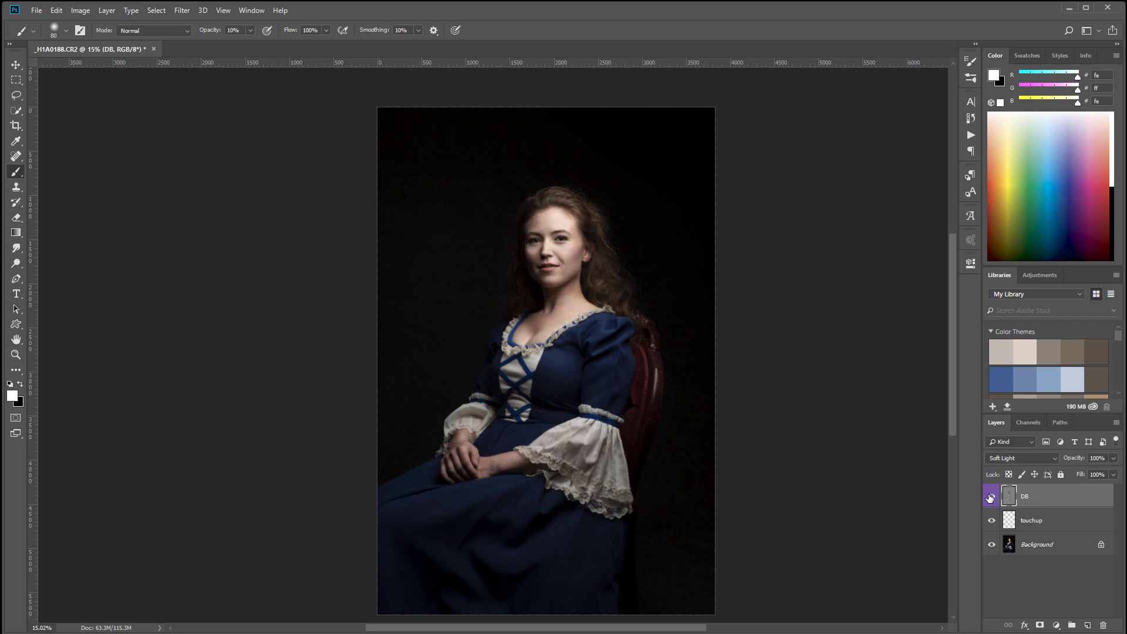
{"action": "left_click", "coordinate": [991, 498]}
{"action": "left_click", "coordinate": [990, 498]}
{"action": "left_click", "coordinate": [990, 498]}
{"action": "left_click", "coordinate": [990, 498]}
Step: Lower the brush opacity to 5% and enlarge the brush to 175 px for work on the face
{"action": "scroll", "coordinate": [545, 264], "scroll_direction": "up", "scroll_amount": 5}
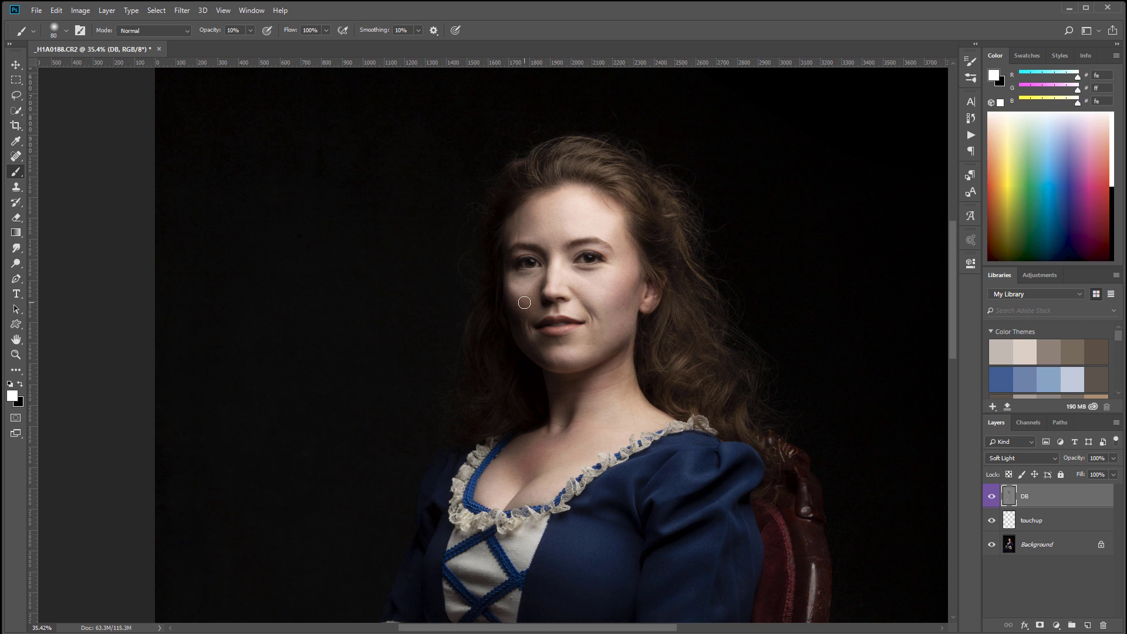
{"action": "left_click", "coordinate": [250, 31]}
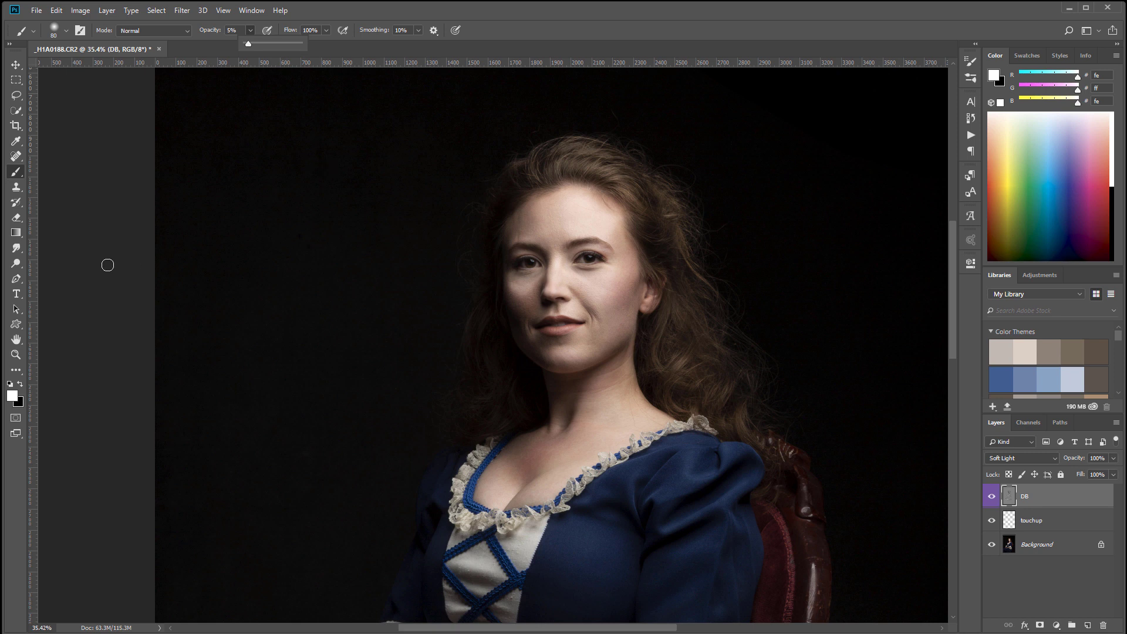
{"action": "left_click", "coordinate": [106, 264]}
{"action": "key", "text": "bracketright"}
{"action": "key", "text": "bracketright"}
{"action": "key", "text": "bracketright"}
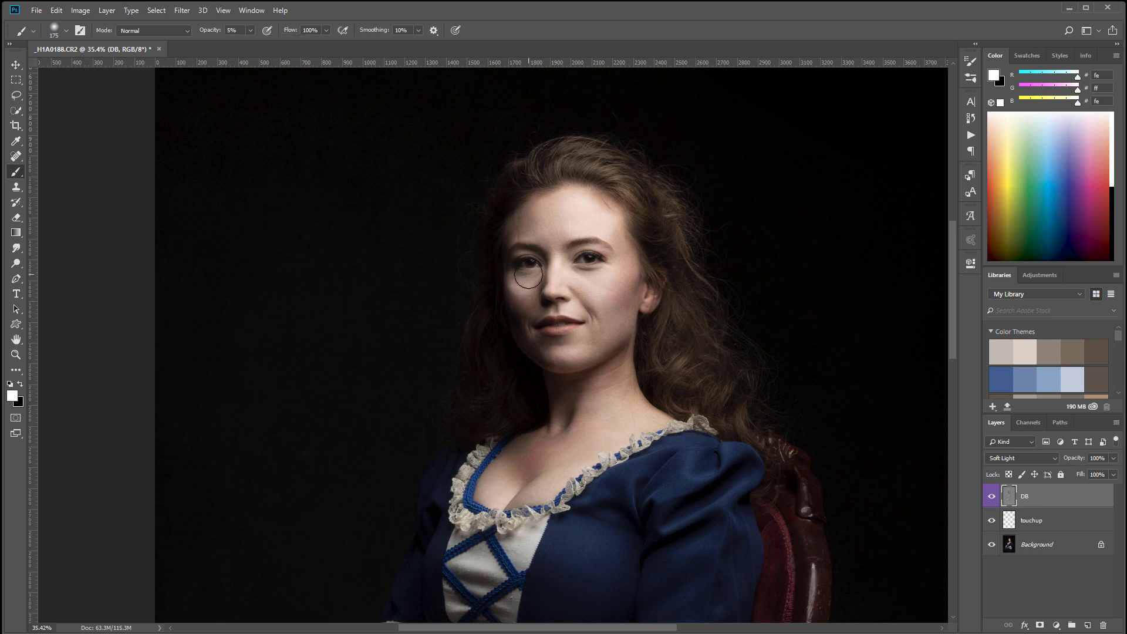
Step: Check the dodging and burning on the face and upper dress by hiding and showing the DB layer
{"action": "left_click", "coordinate": [991, 497]}
{"action": "left_click", "coordinate": [992, 497]}
{"action": "left_click", "coordinate": [991, 497]}
{"action": "left_click", "coordinate": [992, 497]}
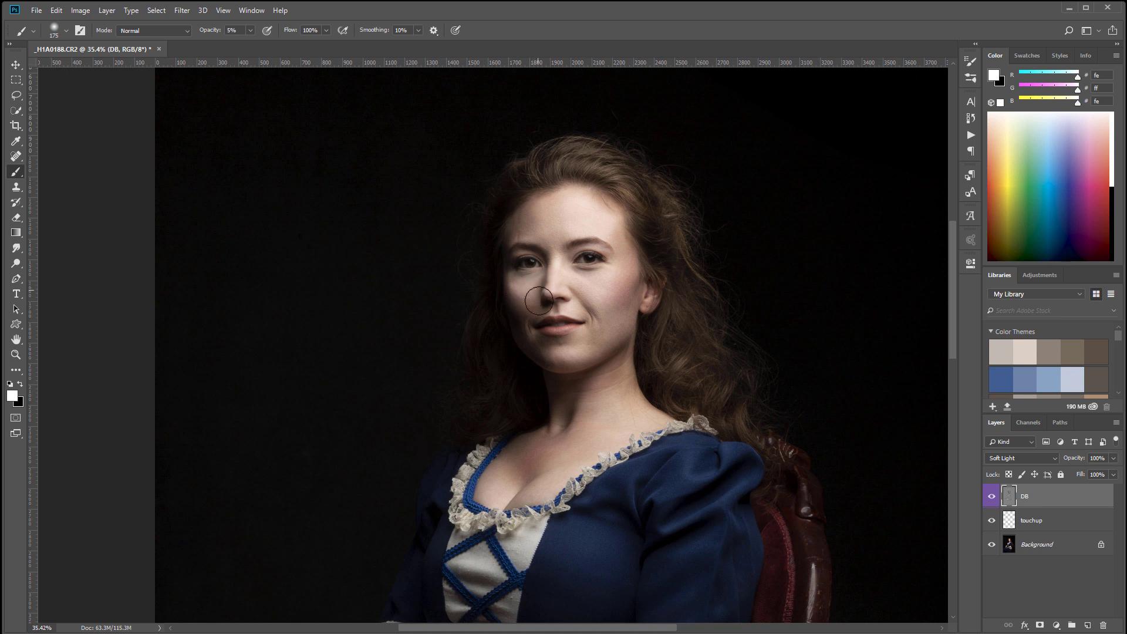
{"action": "left_click", "coordinate": [991, 497]}
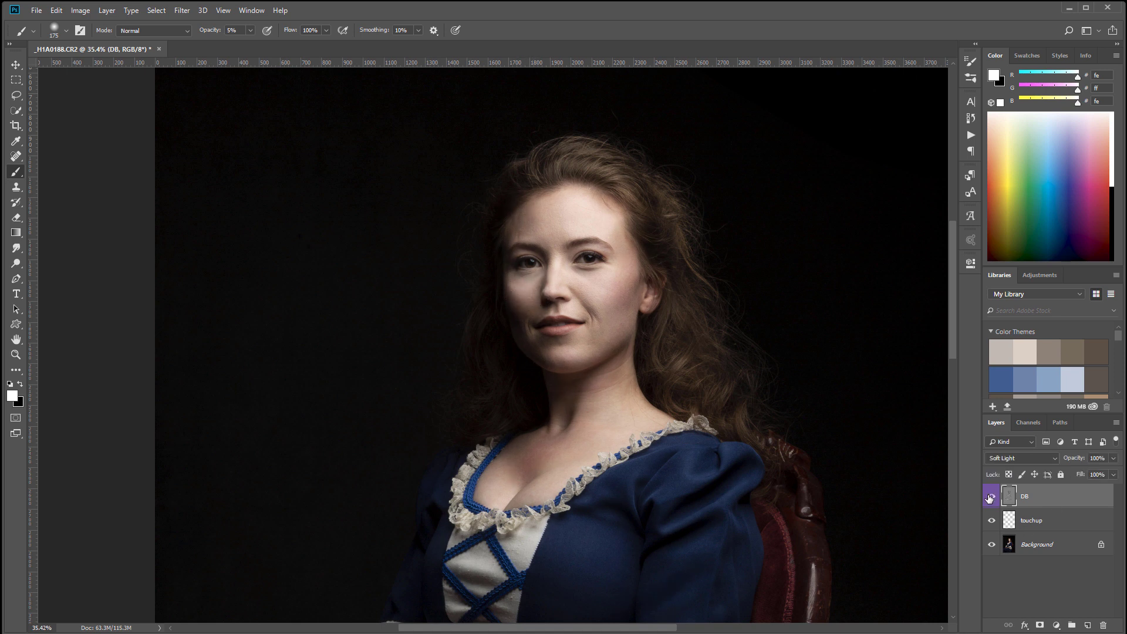
Step: Stamp all visible layers into a new top layer and name it Hair
{"action": "left_click", "coordinate": [16, 65]}
{"action": "scroll", "coordinate": [573, 367], "scroll_direction": "down", "scroll_amount": 4}
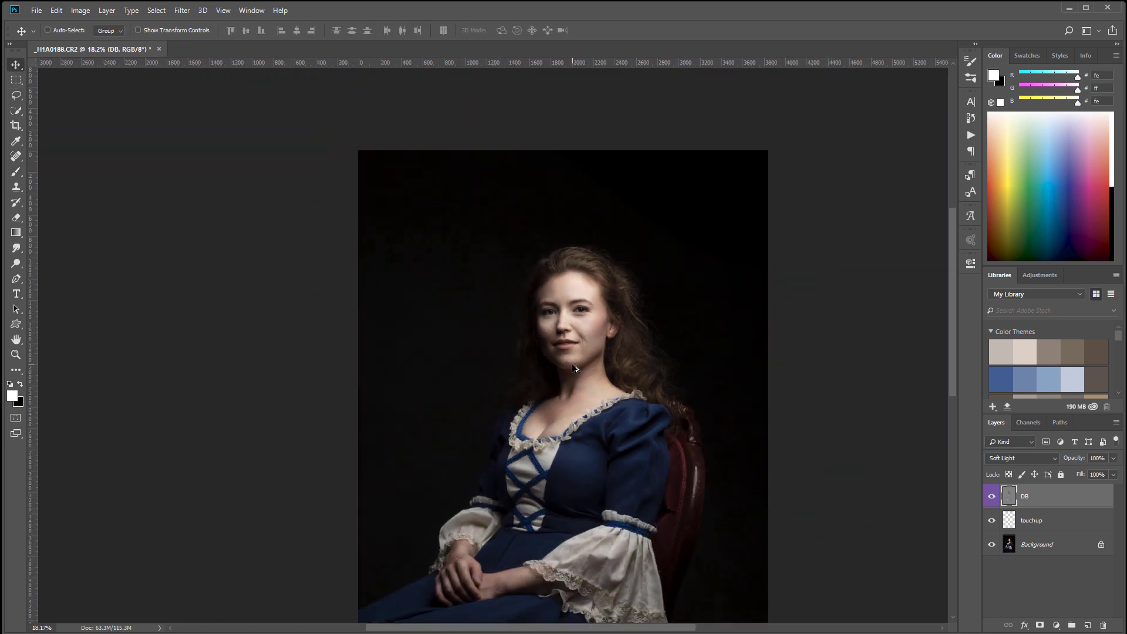
{"action": "left_click_drag", "start_coordinate": [637, 426], "coordinate": [626, 342]}
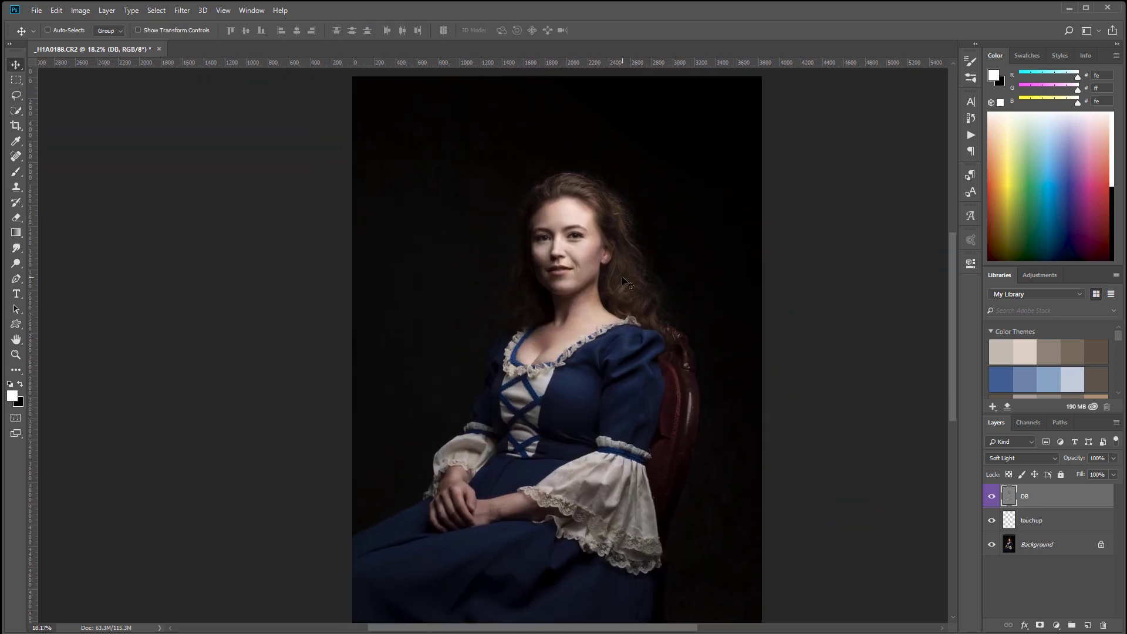
{"action": "left_click_drag", "start_coordinate": [606, 240], "coordinate": [613, 317]}
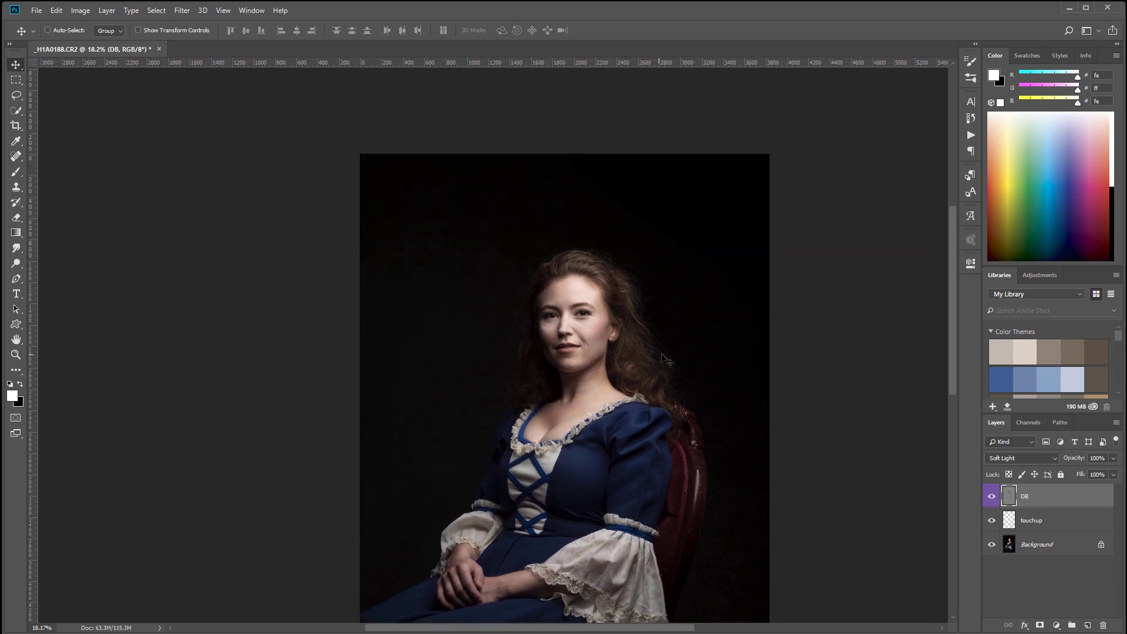
{"action": "scroll", "coordinate": [663, 358], "scroll_direction": "up", "scroll_amount": 4}
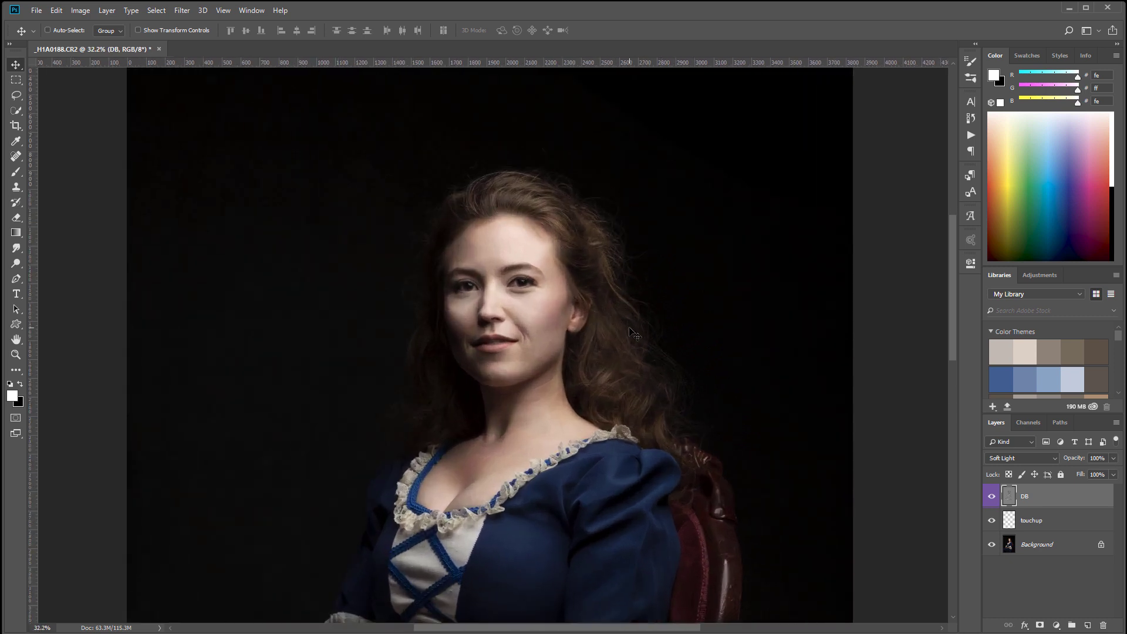
{"action": "scroll", "coordinate": [632, 330], "scroll_direction": "up", "scroll_amount": 3}
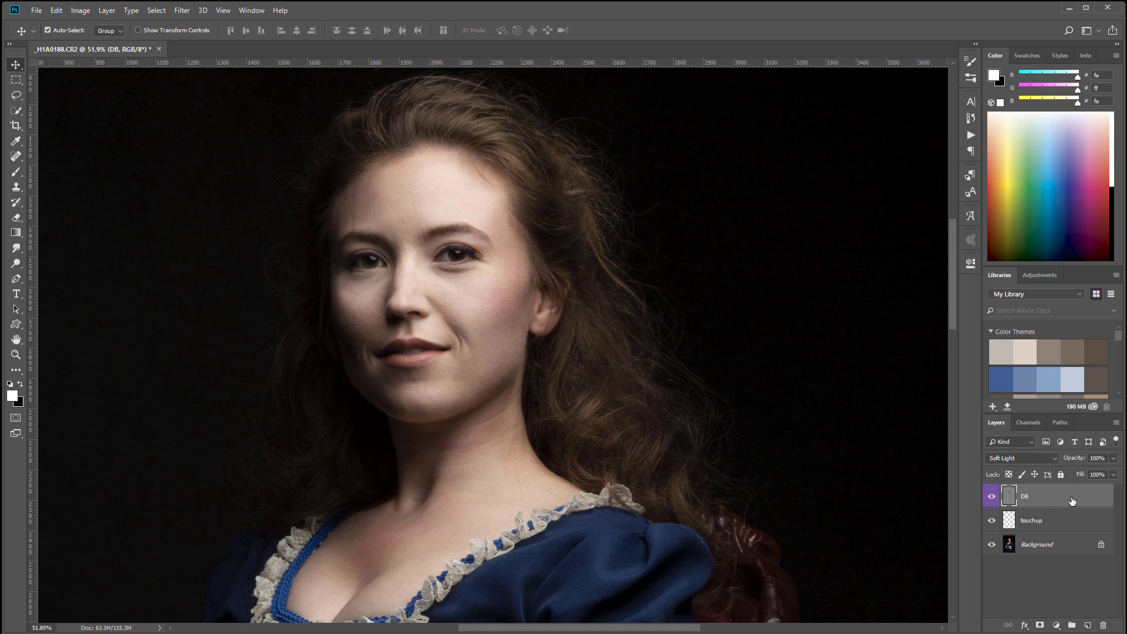
{"action": "key", "text": "ctrl+shift+alt+e"}
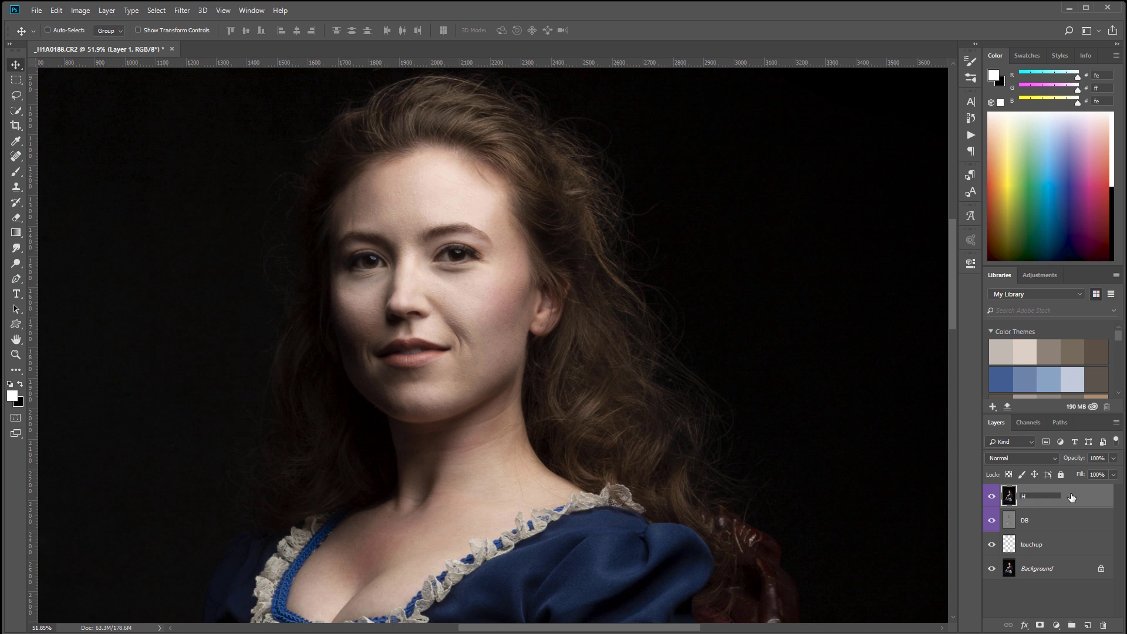
{"action": "key", "text": "Return"}
Step: Open the Oil Paint filter for the Hair layer and preview its strokes on the curls and the hairline
{"action": "left_click", "coordinate": [183, 11]}
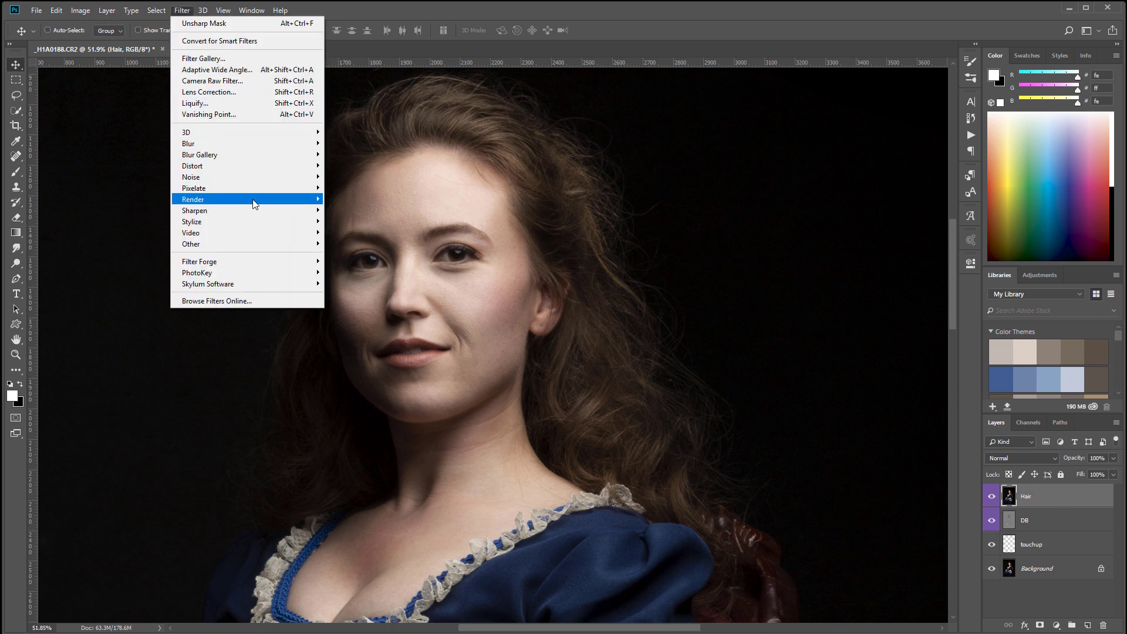
{"action": "mouse_move", "coordinate": [252, 221]}
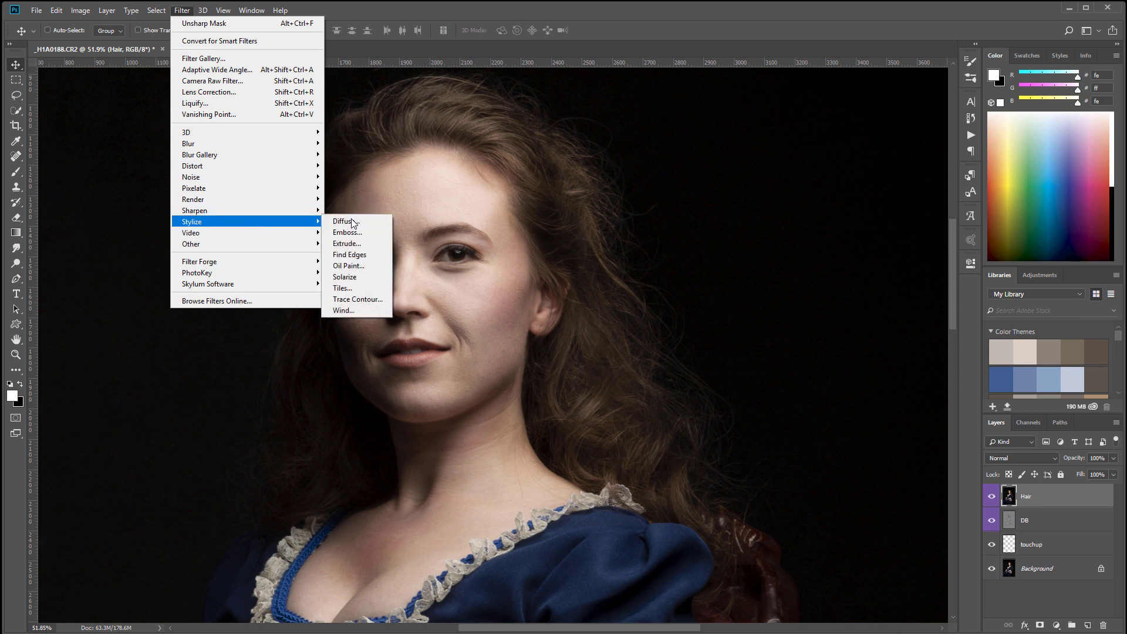
{"action": "left_click", "coordinate": [377, 267]}
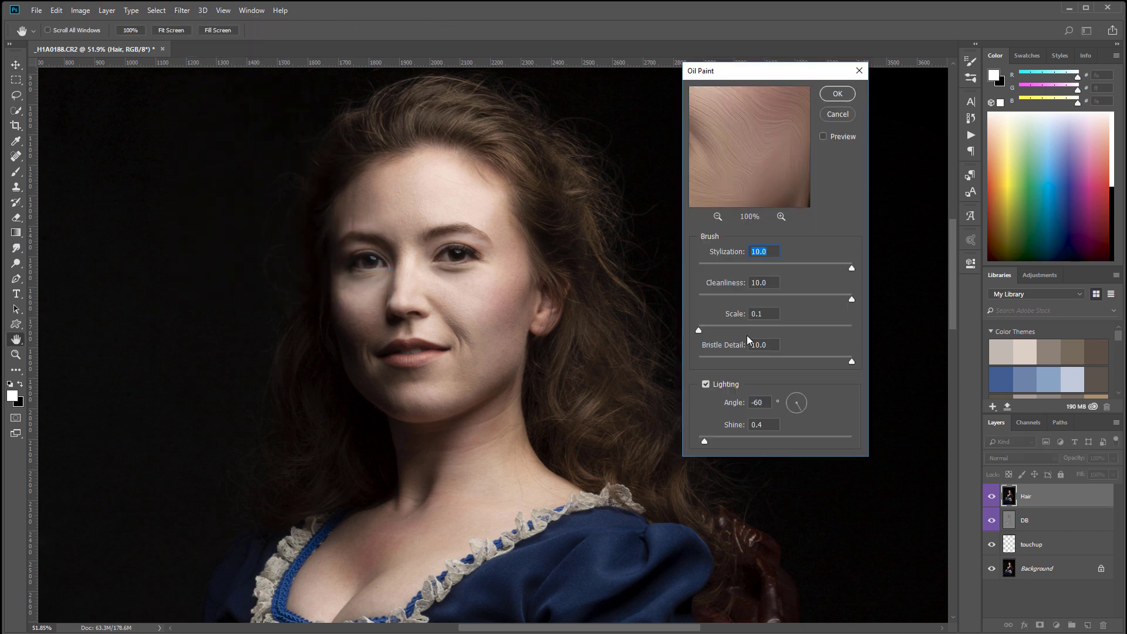
{"action": "left_click", "coordinate": [568, 186]}
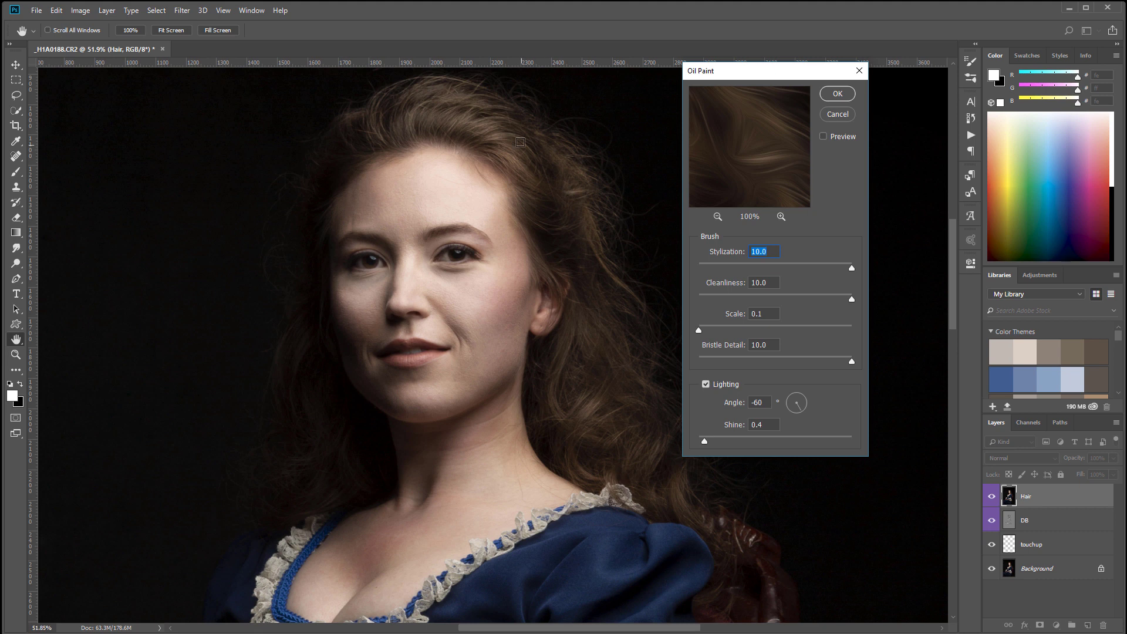
{"action": "left_click", "coordinate": [528, 156]}
{"action": "left_click", "coordinate": [472, 134]}
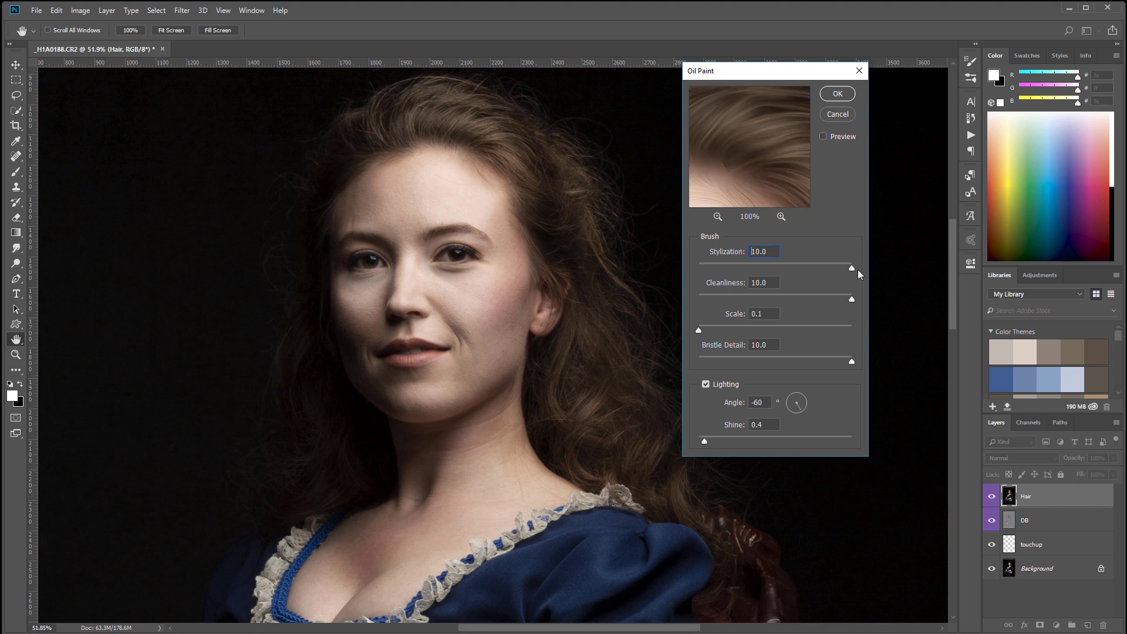
Step: Apply Oil Paint with stylization and cleanliness at 10.0 and the scale raised slightly above its minimum
{"action": "left_click", "coordinate": [851, 299]}
{"action": "left_click_drag", "start_coordinate": [700, 331], "coordinate": [820, 329]}
{"action": "mouse_move", "coordinate": [709, 329]}
{"action": "left_mouse_down"}
{"action": "mouse_move", "coordinate": [698, 330]}
{"action": "mouse_move", "coordinate": [720, 330]}
{"action": "left_mouse_up"}
{"action": "left_click", "coordinate": [836, 95]}
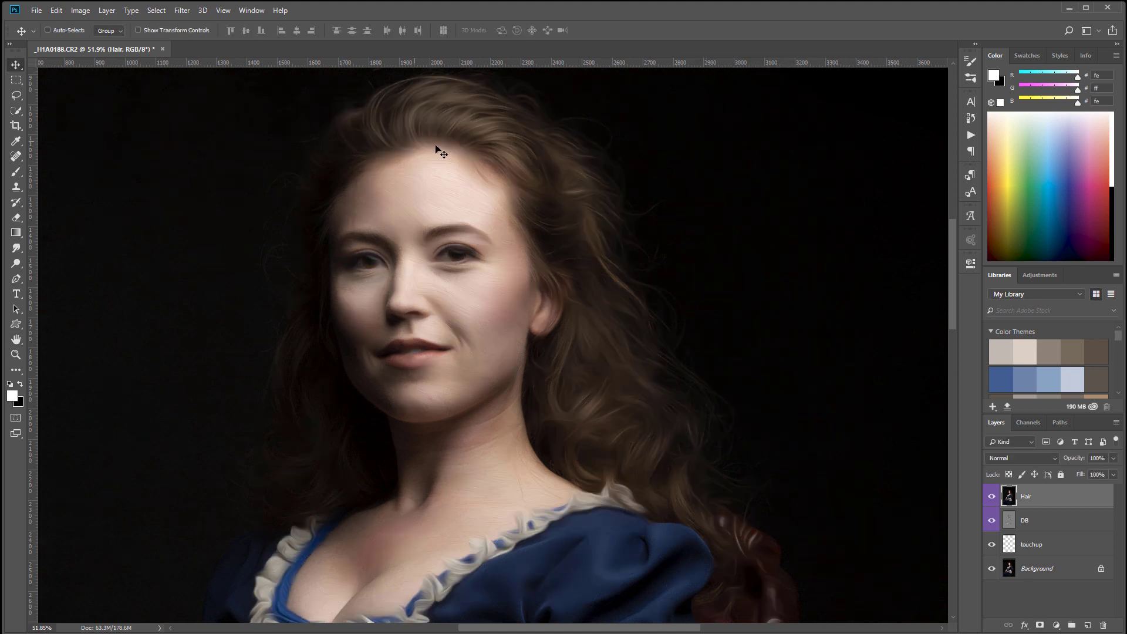
Step: Add a layer mask to the Hair layer, invert it to black, and ready a white brush at 10% opacity
{"action": "left_click", "coordinate": [1040, 625]}
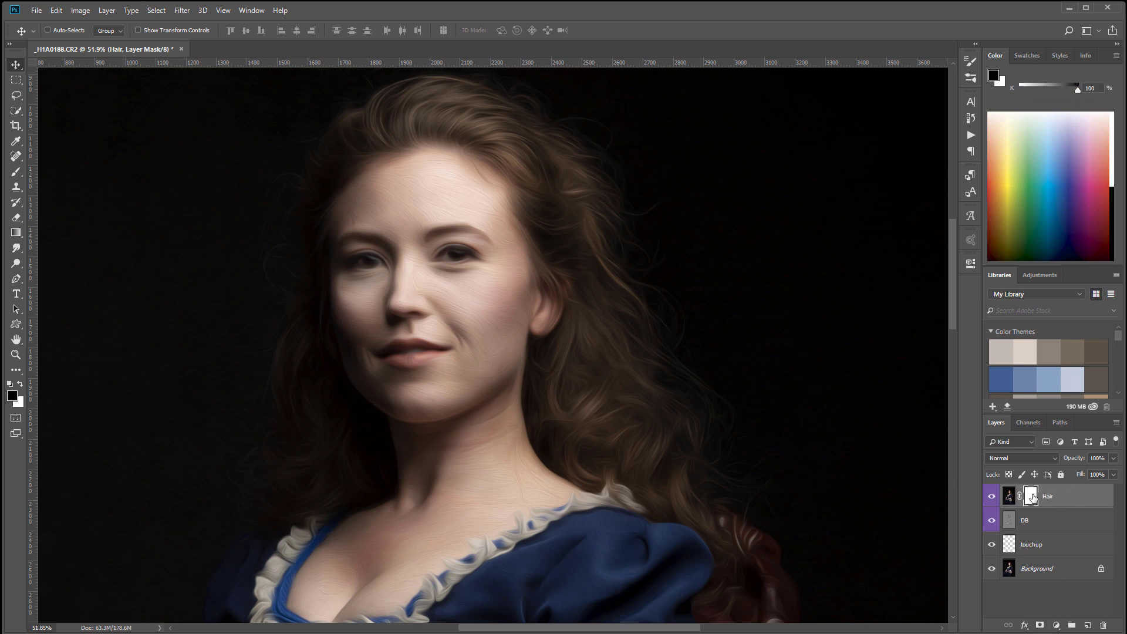
{"action": "key", "text": "ctrl+i"}
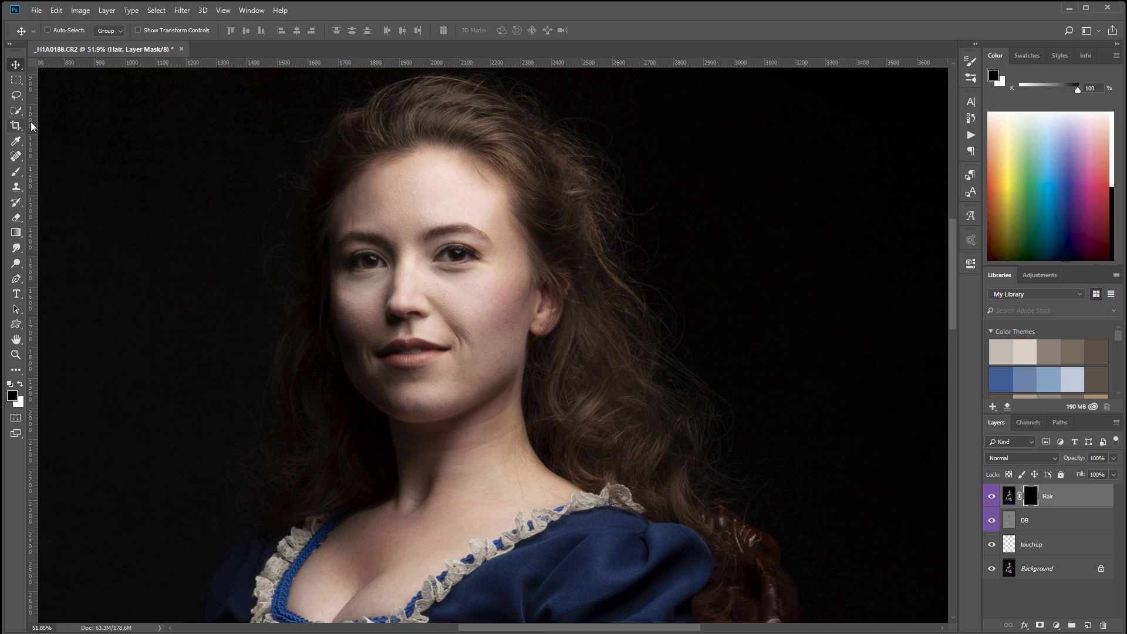
{"action": "left_click", "coordinate": [16, 171]}
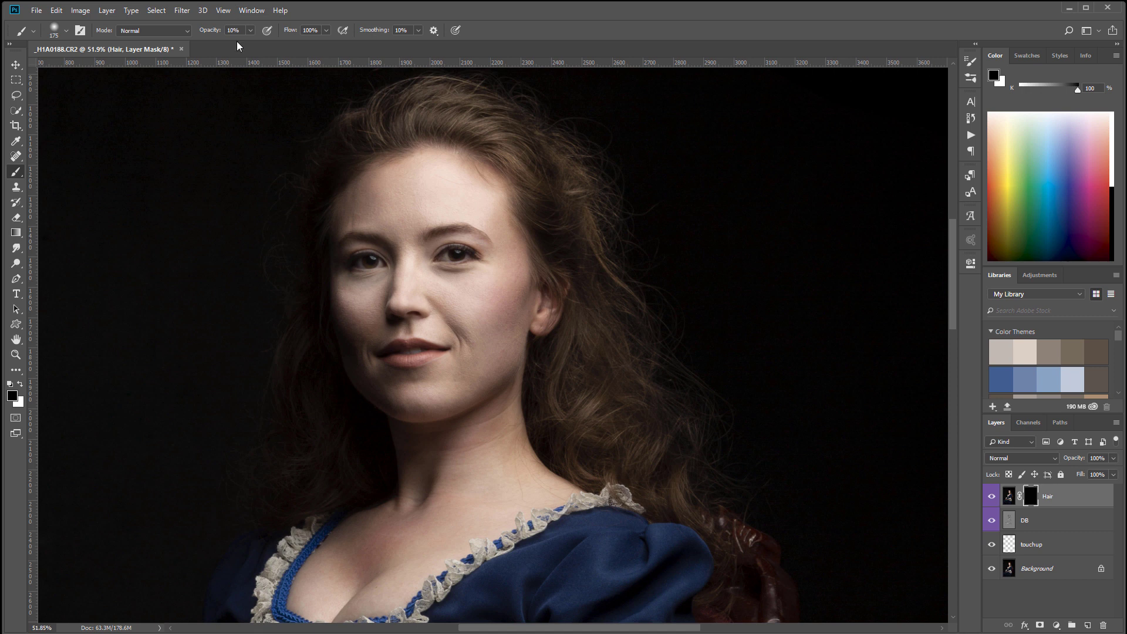
{"action": "key", "text": "x"}
Step: Paint white on the Hair mask over the long curls beside the cheek and neck to reveal the oil-paint effect
{"action": "mouse_move", "coordinate": [595, 264]}
{"action": "left_mouse_down"}
{"action": "mouse_move", "coordinate": [584, 329]}
{"action": "mouse_move", "coordinate": [594, 479]}
{"action": "mouse_move", "coordinate": [594, 414]}
{"action": "left_mouse_up"}
{"action": "scroll", "coordinate": [598, 436], "scroll_direction": "up", "scroll_amount": 9}
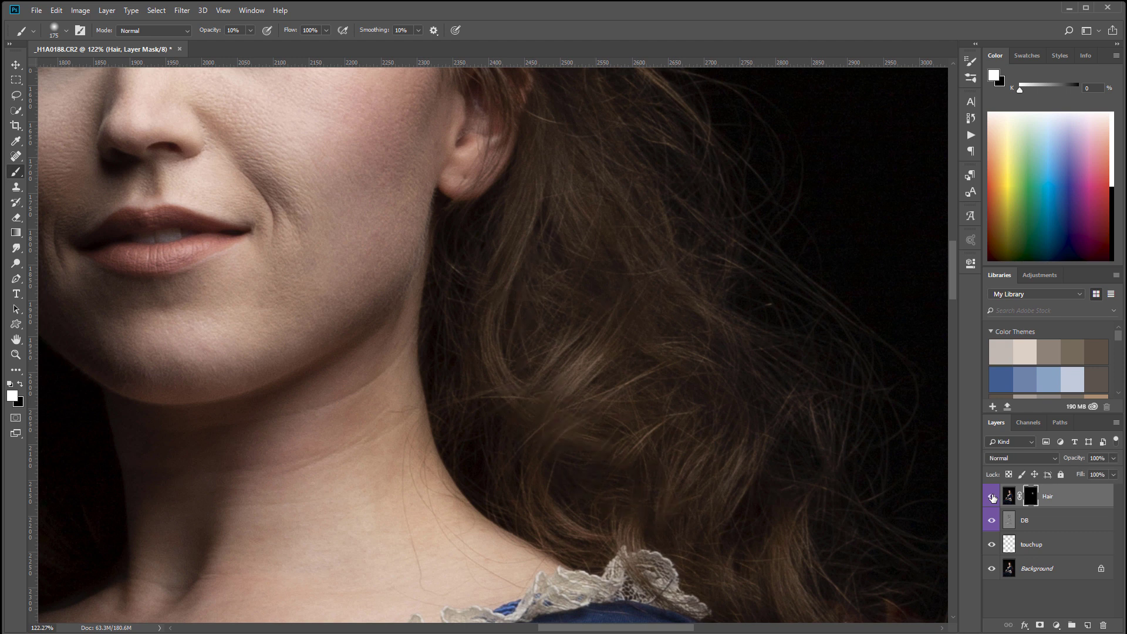
{"action": "mouse_move", "coordinate": [630, 281]}
{"action": "left_mouse_down"}
{"action": "mouse_move", "coordinate": [626, 503]}
{"action": "mouse_move", "coordinate": [642, 567]}
{"action": "left_mouse_up"}
{"action": "mouse_move", "coordinate": [481, 264]}
{"action": "left_mouse_down"}
{"action": "mouse_move", "coordinate": [487, 235]}
{"action": "mouse_move", "coordinate": [470, 254]}
{"action": "mouse_move", "coordinate": [516, 325]}
{"action": "mouse_move", "coordinate": [619, 397]}
{"action": "left_mouse_up"}
{"action": "left_click_drag", "start_coordinate": [598, 290], "coordinate": [704, 523]}
{"action": "mouse_move", "coordinate": [627, 265]}
{"action": "left_mouse_down"}
{"action": "mouse_move", "coordinate": [715, 264]}
{"action": "mouse_move", "coordinate": [631, 294]}
{"action": "mouse_move", "coordinate": [748, 314]}
{"action": "mouse_move", "coordinate": [789, 412]}
{"action": "mouse_move", "coordinate": [745, 505]}
{"action": "left_mouse_up"}
Step: Reveal the oil-paint effect in the hair at the crown and along the shaded side of the face
{"action": "mouse_move", "coordinate": [383, 258]}
{"action": "left_mouse_down"}
{"action": "mouse_move", "coordinate": [369, 208]}
{"action": "mouse_move", "coordinate": [448, 218]}
{"action": "mouse_move", "coordinate": [527, 284]}
{"action": "mouse_move", "coordinate": [661, 330]}
{"action": "left_mouse_up"}
{"action": "mouse_move", "coordinate": [397, 223]}
{"action": "left_mouse_down"}
{"action": "mouse_move", "coordinate": [587, 285]}
{"action": "mouse_move", "coordinate": [384, 266]}
{"action": "mouse_move", "coordinate": [460, 232]}
{"action": "mouse_move", "coordinate": [470, 184]}
{"action": "mouse_move", "coordinate": [546, 189]}
{"action": "mouse_move", "coordinate": [850, 306]}
{"action": "left_mouse_up"}
{"action": "left_click_drag", "start_coordinate": [480, 294], "coordinate": [659, 189]}
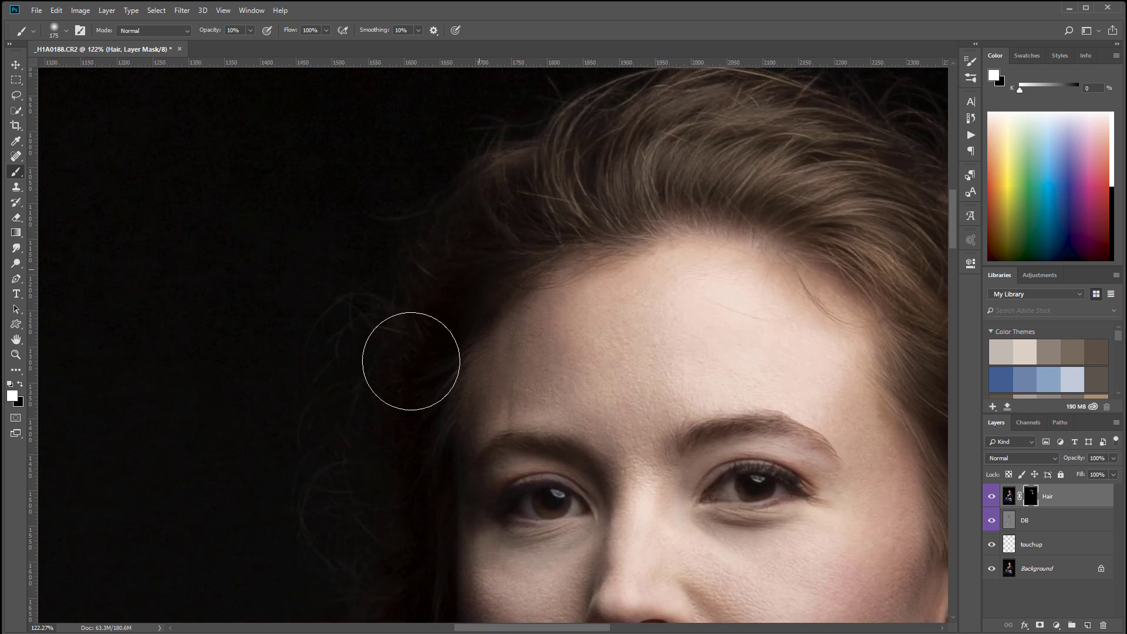
{"action": "left_click_drag", "start_coordinate": [395, 437], "coordinate": [388, 184]}
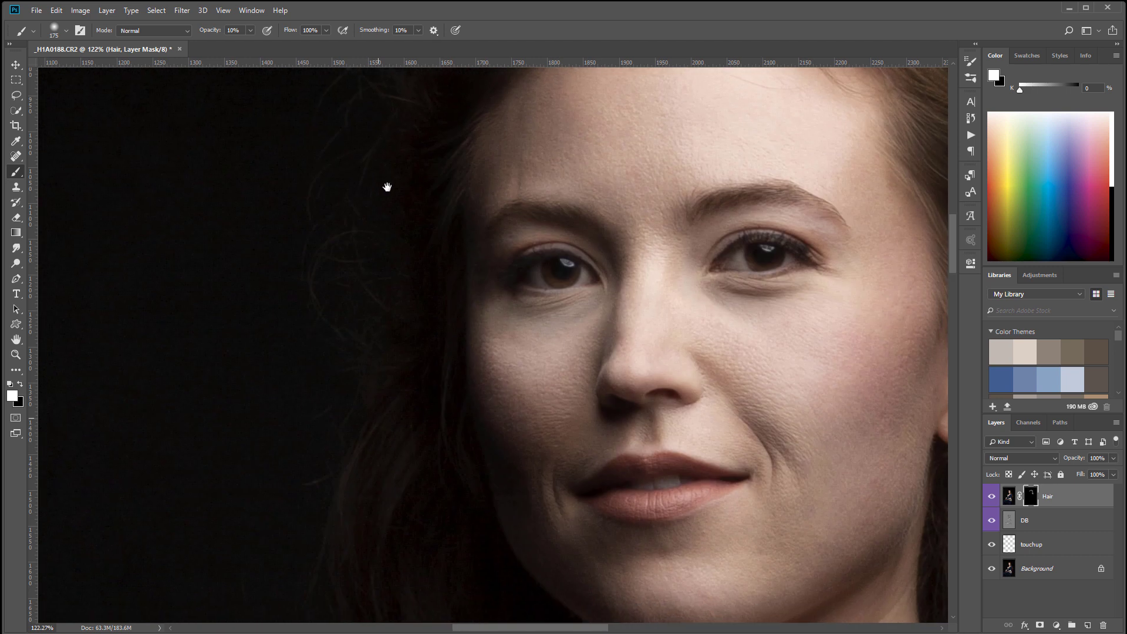
{"action": "left_click_drag", "start_coordinate": [368, 335], "coordinate": [340, 259]}
{"action": "left_click_drag", "start_coordinate": [351, 487], "coordinate": [337, 153]}
{"action": "left_click_drag", "start_coordinate": [372, 213], "coordinate": [359, 420]}
Step: Continue painting white on the Hair mask, blending the effect into the lower curls above the shoulder and chair back
{"action": "mouse_move", "coordinate": [448, 443]}
{"action": "left_mouse_down"}
{"action": "mouse_move", "coordinate": [210, 493]}
{"action": "mouse_move", "coordinate": [193, 514]}
{"action": "left_mouse_up"}
{"action": "left_click_drag", "start_coordinate": [399, 220], "coordinate": [583, 458]}
{"action": "mouse_move", "coordinate": [234, 516]}
{"action": "left_mouse_down"}
{"action": "mouse_move", "coordinate": [377, 170]}
{"action": "mouse_move", "coordinate": [549, 256]}
{"action": "mouse_move", "coordinate": [598, 93]}
{"action": "mouse_move", "coordinate": [594, 72]}
{"action": "left_mouse_up"}
{"action": "left_click_drag", "start_coordinate": [526, 472], "coordinate": [709, 510]}
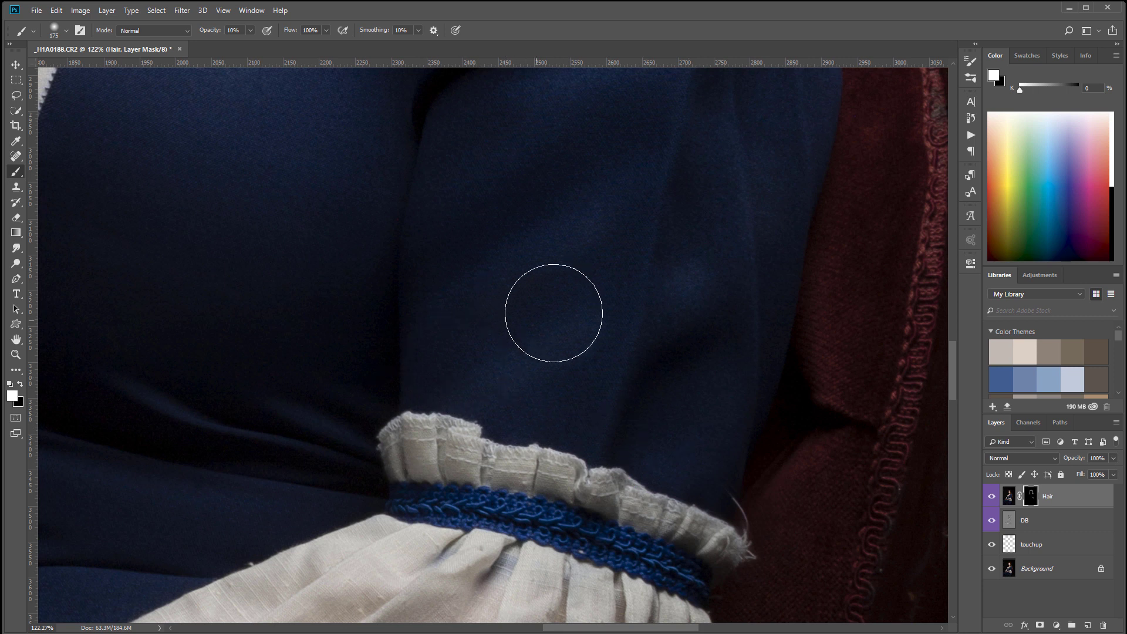
{"action": "left_click_drag", "start_coordinate": [633, 254], "coordinate": [513, 491]}
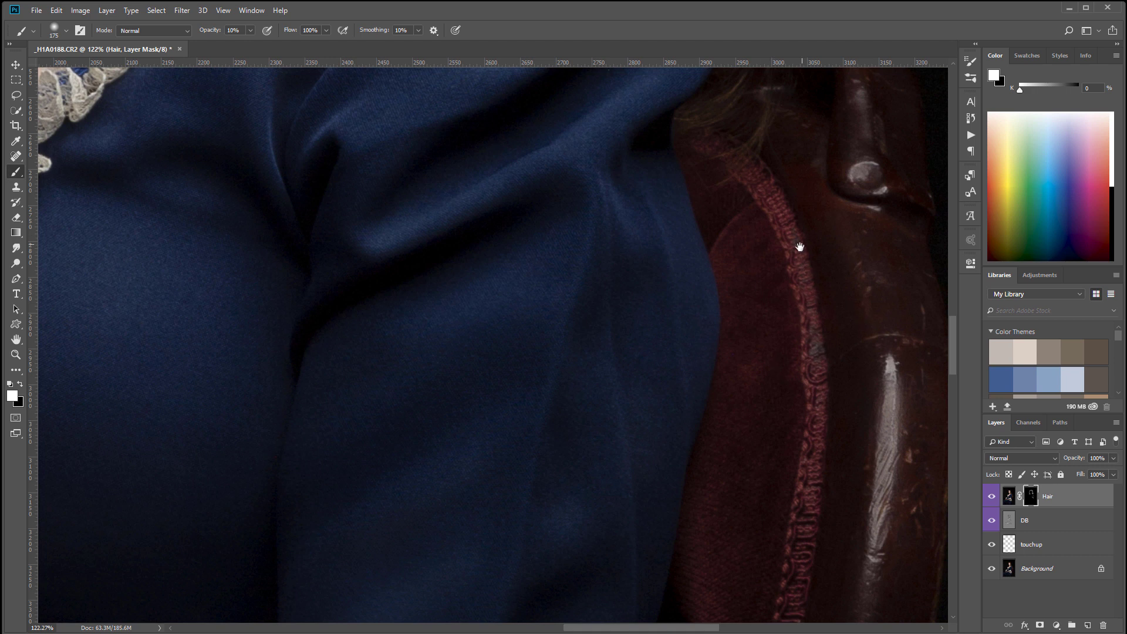
{"action": "left_click_drag", "start_coordinate": [812, 264], "coordinate": [619, 555]}
{"action": "left_click_drag", "start_coordinate": [451, 119], "coordinate": [737, 377]}
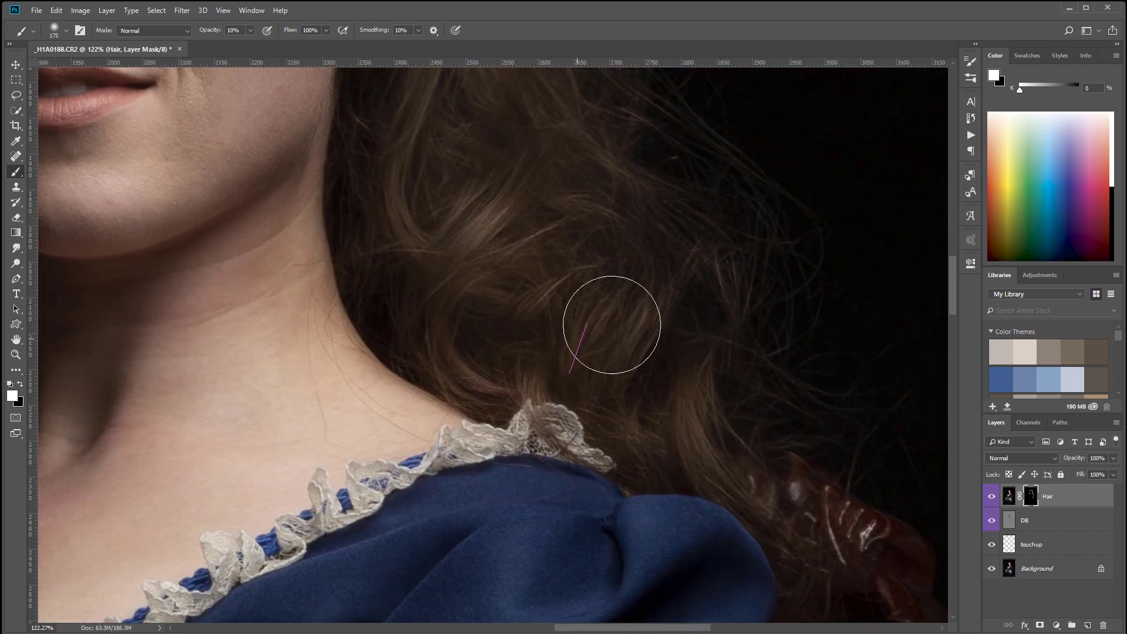
Step: Brush the oil-paint effect into the hair from beside the ear up to the top of the head
{"action": "scroll", "coordinate": [646, 364], "scroll_direction": "up", "scroll_amount": 6}
{"action": "left_click_drag", "start_coordinate": [431, 265], "coordinate": [401, 324]}
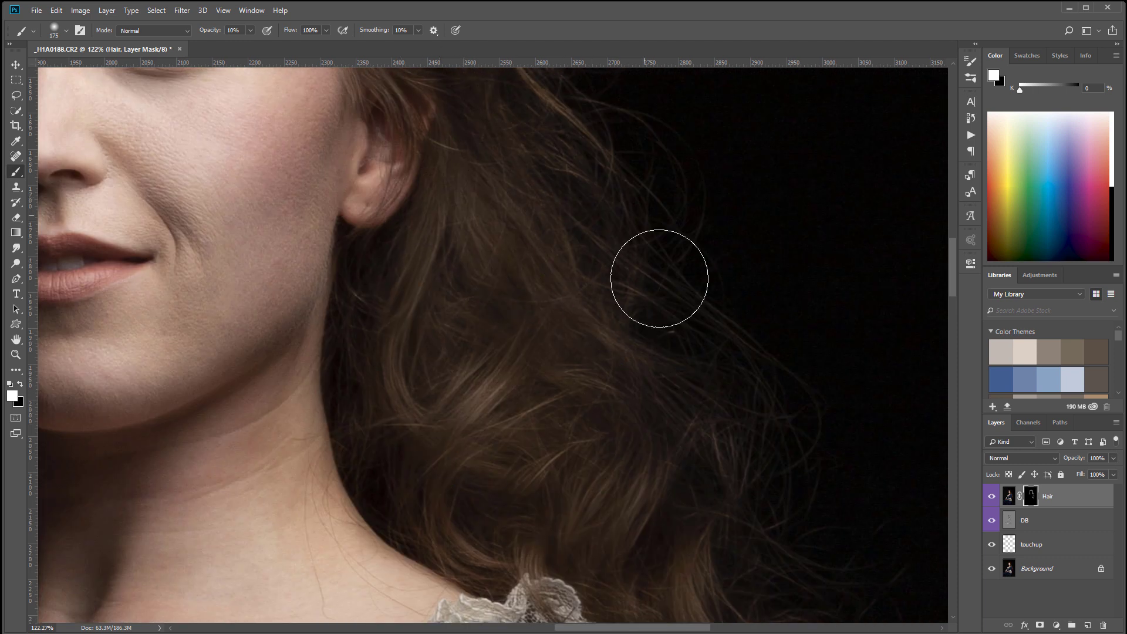
{"action": "left_click_drag", "start_coordinate": [562, 171], "coordinate": [594, 478]}
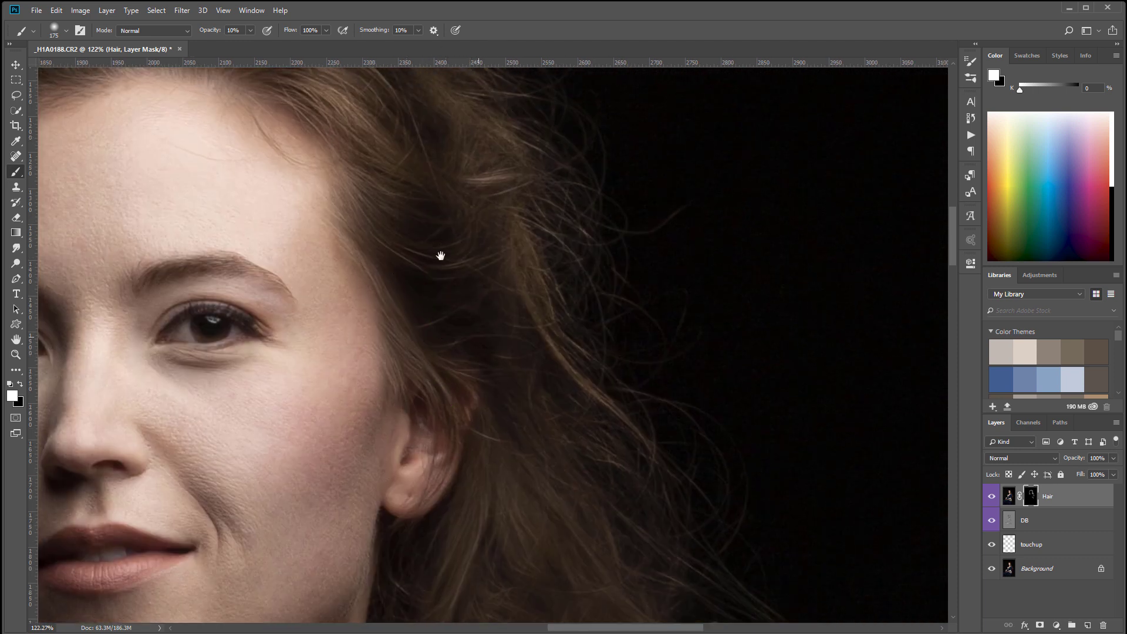
{"action": "left_click_drag", "start_coordinate": [495, 370], "coordinate": [585, 493]}
{"action": "mouse_move", "coordinate": [457, 248]}
{"action": "left_mouse_down"}
{"action": "mouse_move", "coordinate": [594, 273]}
{"action": "mouse_move", "coordinate": [456, 251]}
{"action": "mouse_move", "coordinate": [547, 246]}
{"action": "mouse_move", "coordinate": [566, 286]}
{"action": "left_mouse_up"}
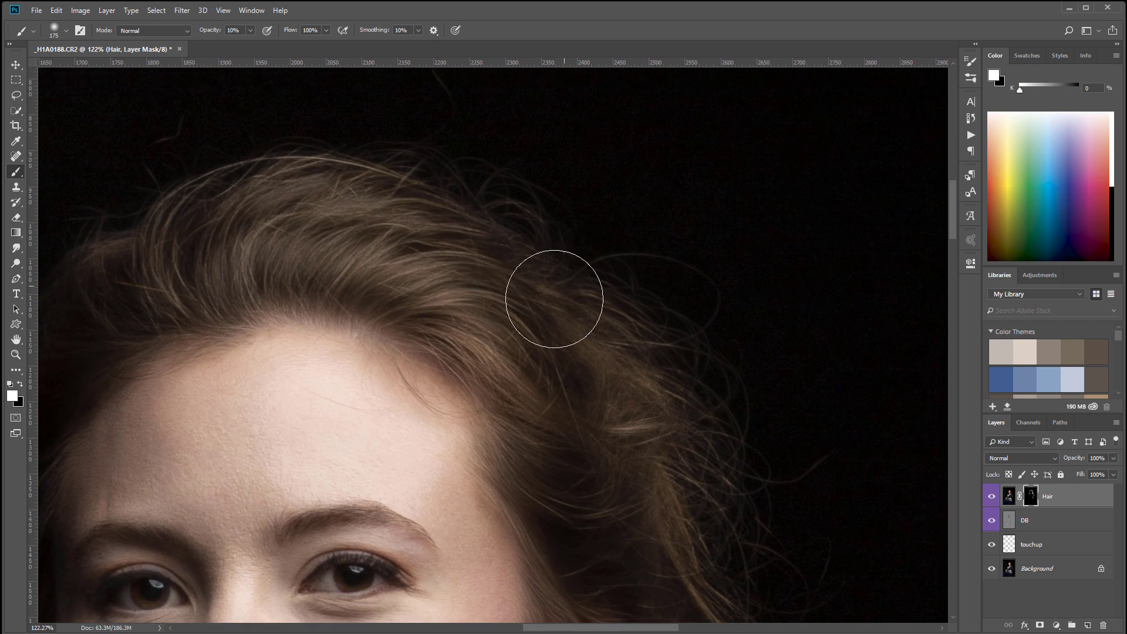
Step: Finish brushing the oil-paint effect into the outer hair on the Hair layer mask
{"action": "scroll", "coordinate": [538, 350], "scroll_direction": "down", "scroll_amount": 10}
{"action": "left_click_drag", "start_coordinate": [581, 517], "coordinate": [494, 330]}
{"action": "left_click_drag", "start_coordinate": [363, 311], "coordinate": [469, 382]}
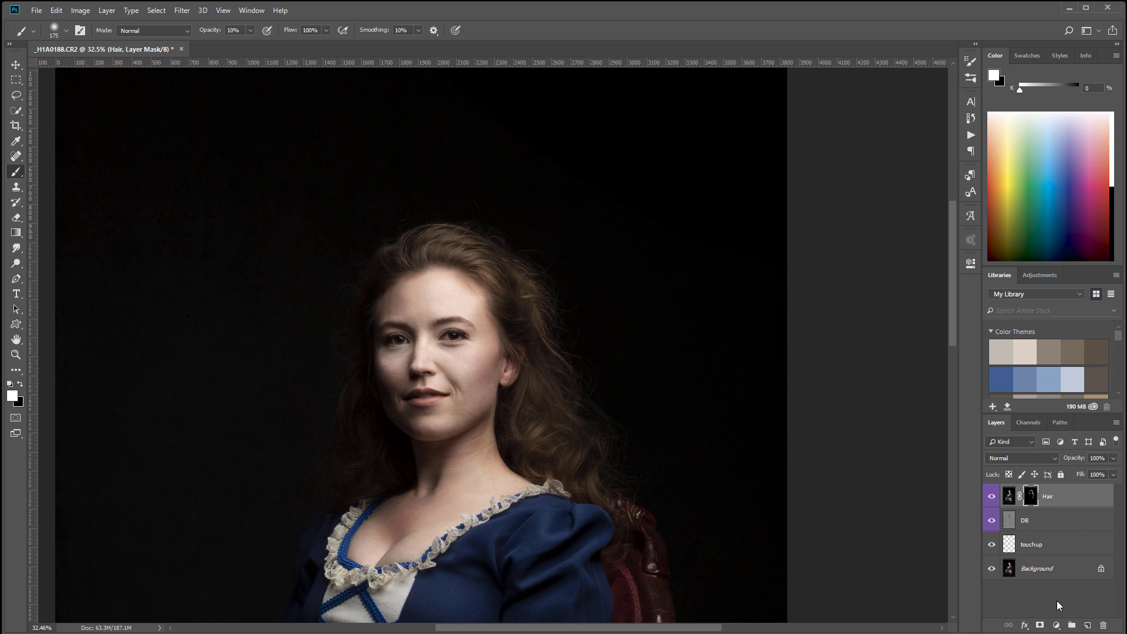
Step: Add a Curves adjustment layer above the Hair layer and set its blend mode to Overlay
{"action": "left_click", "coordinate": [1056, 625]}
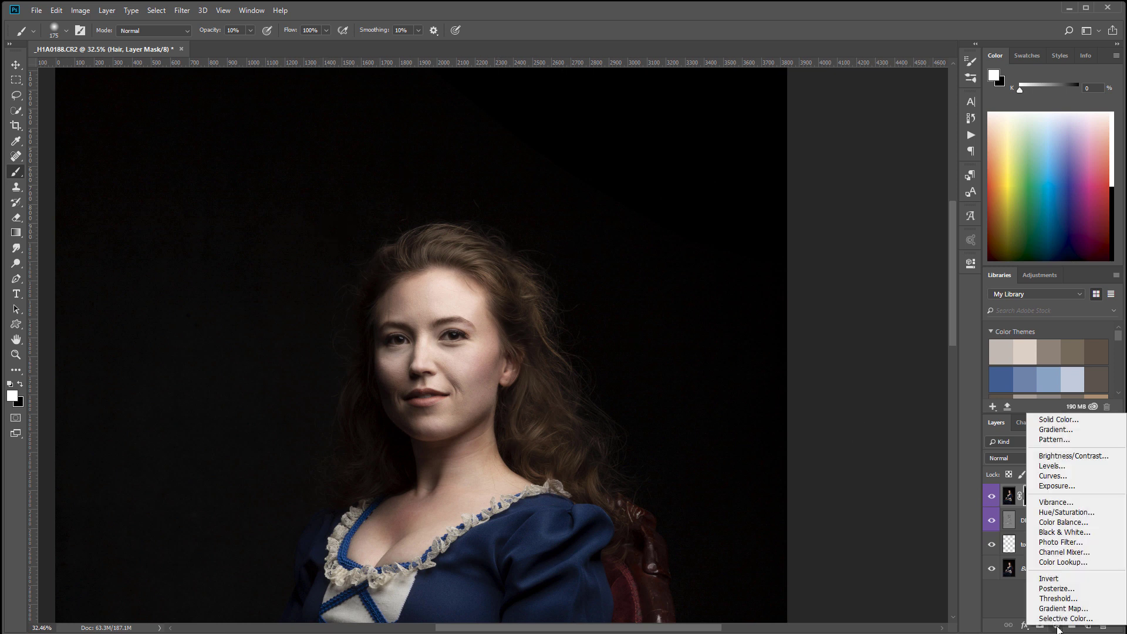
{"action": "left_click", "coordinate": [1064, 478]}
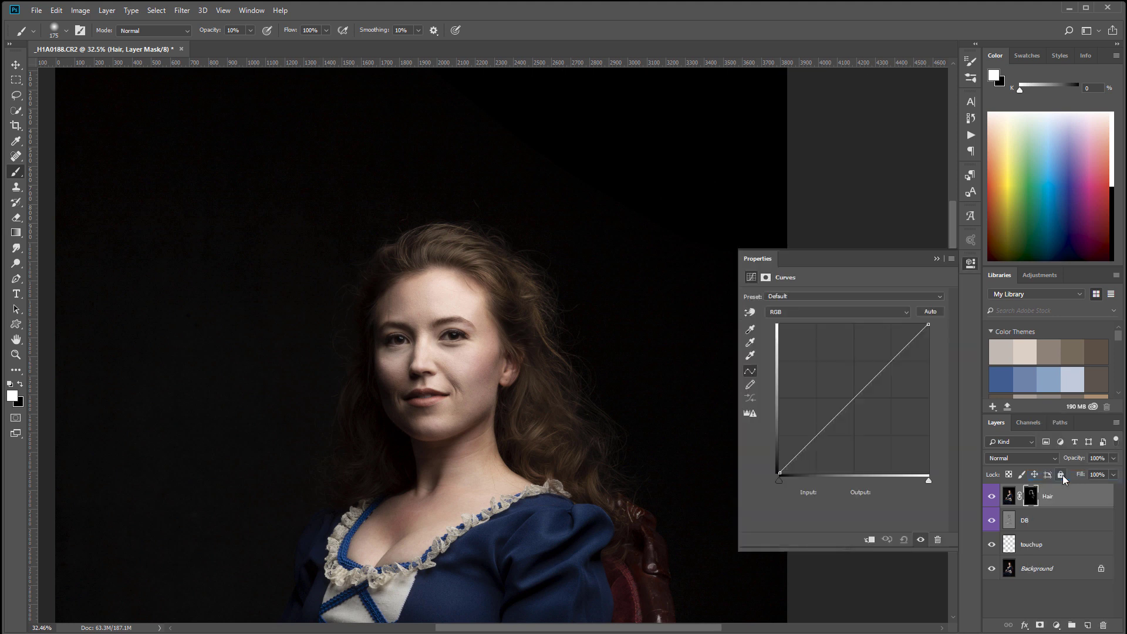
{"action": "left_click", "coordinate": [1038, 460]}
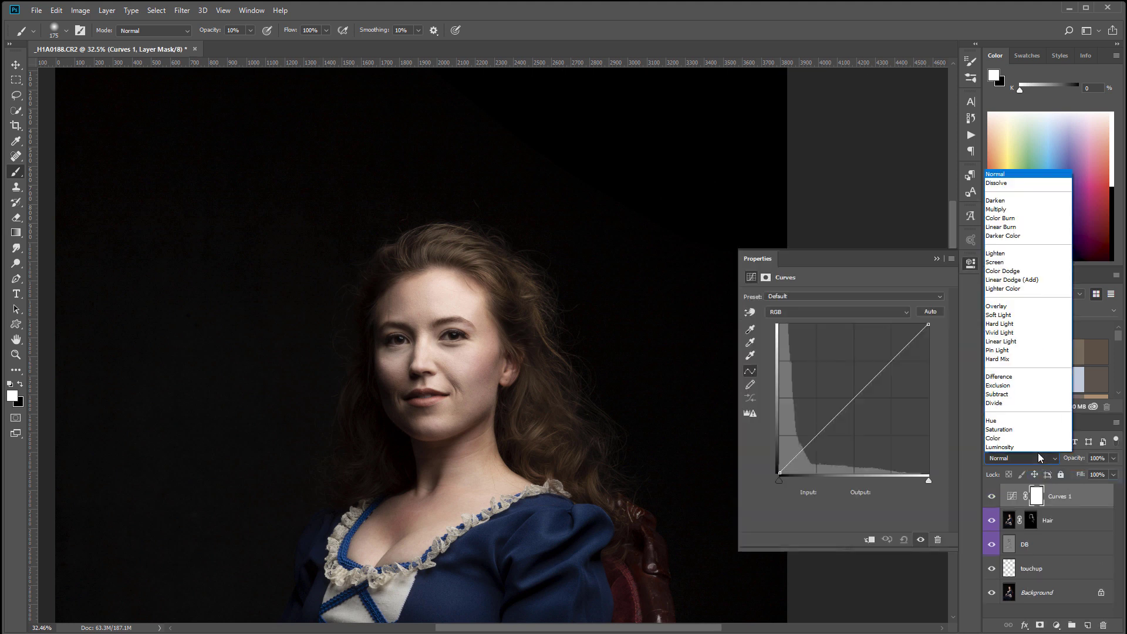
{"action": "left_click", "coordinate": [1036, 308]}
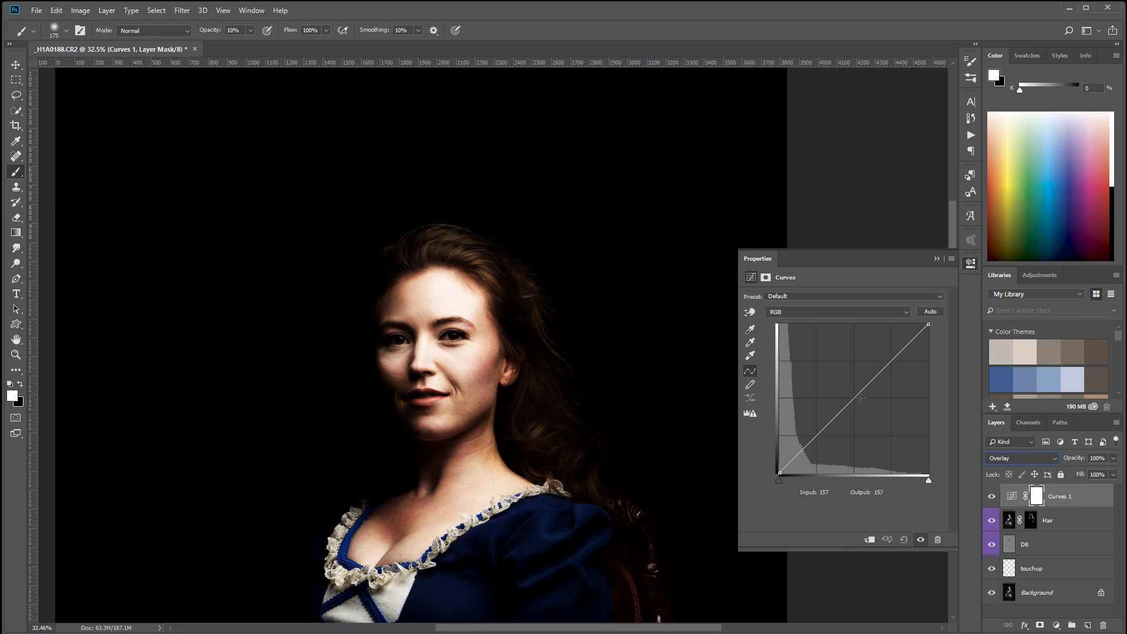
Step: Raise the RGB curve strongly with points in the shadows, lower midtones (input 77, output 192) and highlights
{"action": "left_click_drag", "start_coordinate": [846, 405], "coordinate": [826, 378]}
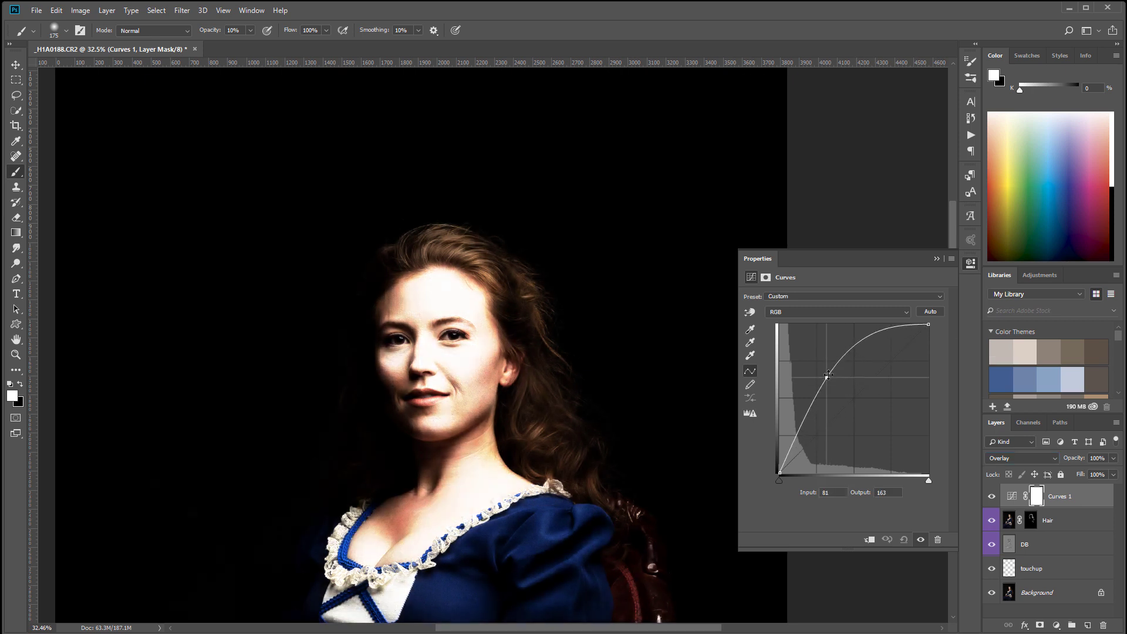
{"action": "left_click_drag", "start_coordinate": [889, 335], "coordinate": [889, 328]}
{"action": "left_click_drag", "start_coordinate": [791, 417], "coordinate": [792, 419]}
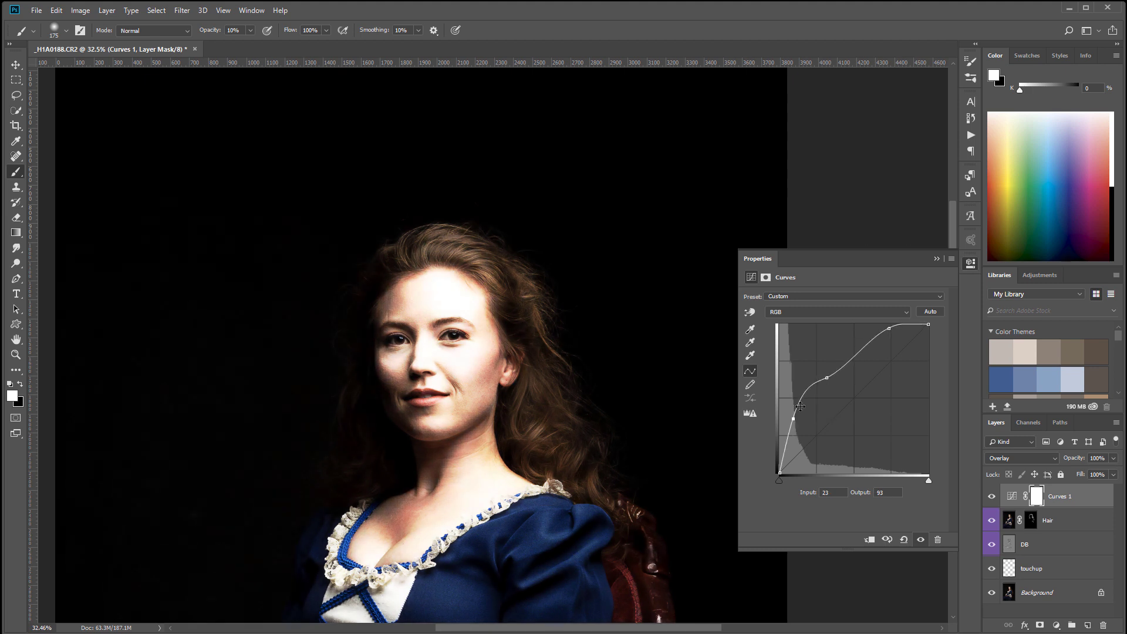
{"action": "left_click_drag", "start_coordinate": [827, 377], "coordinate": [825, 361]}
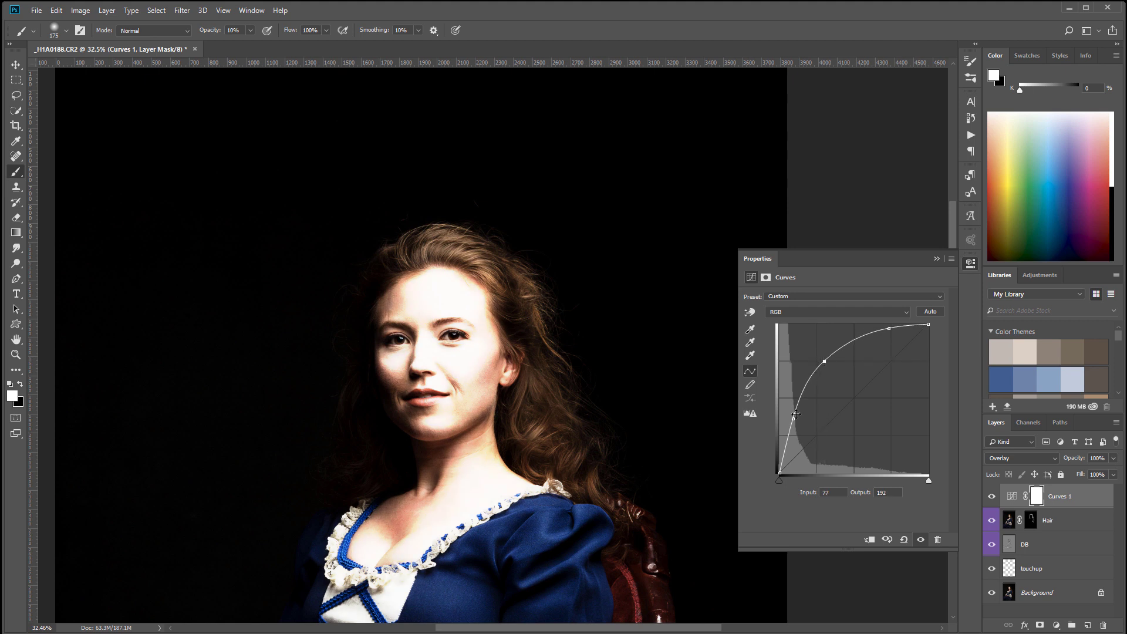
{"action": "left_click_drag", "start_coordinate": [793, 419], "coordinate": [795, 416]}
Step: Invert the Curves layer mask to black so the brightening is hidden everywhere
{"action": "left_click", "coordinate": [1035, 496]}
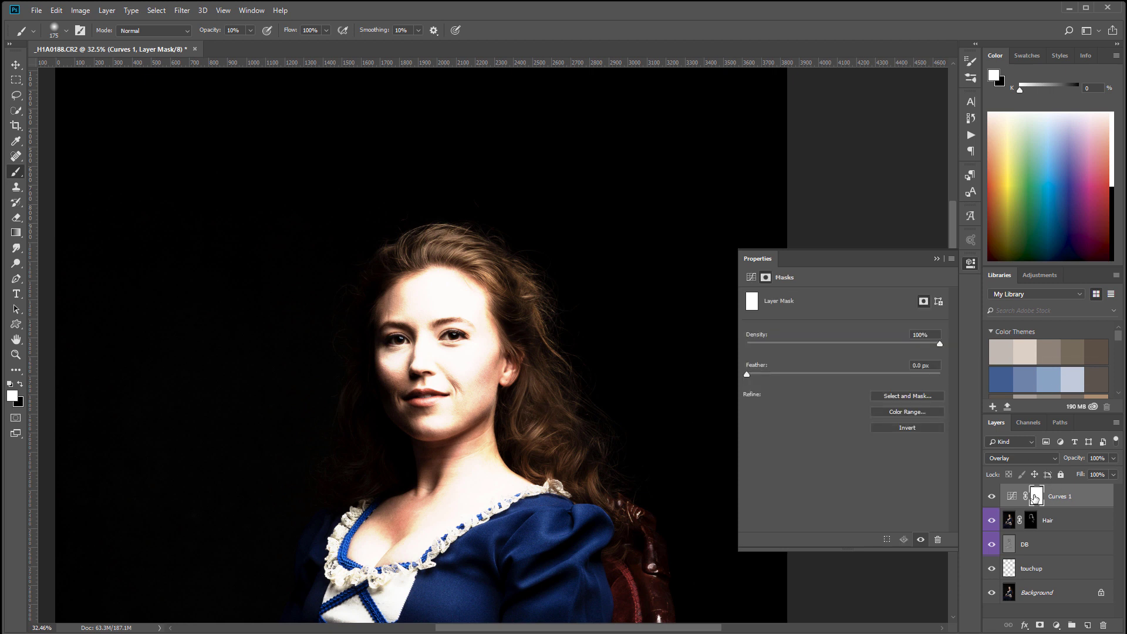
{"action": "key", "text": "ctrl+i"}
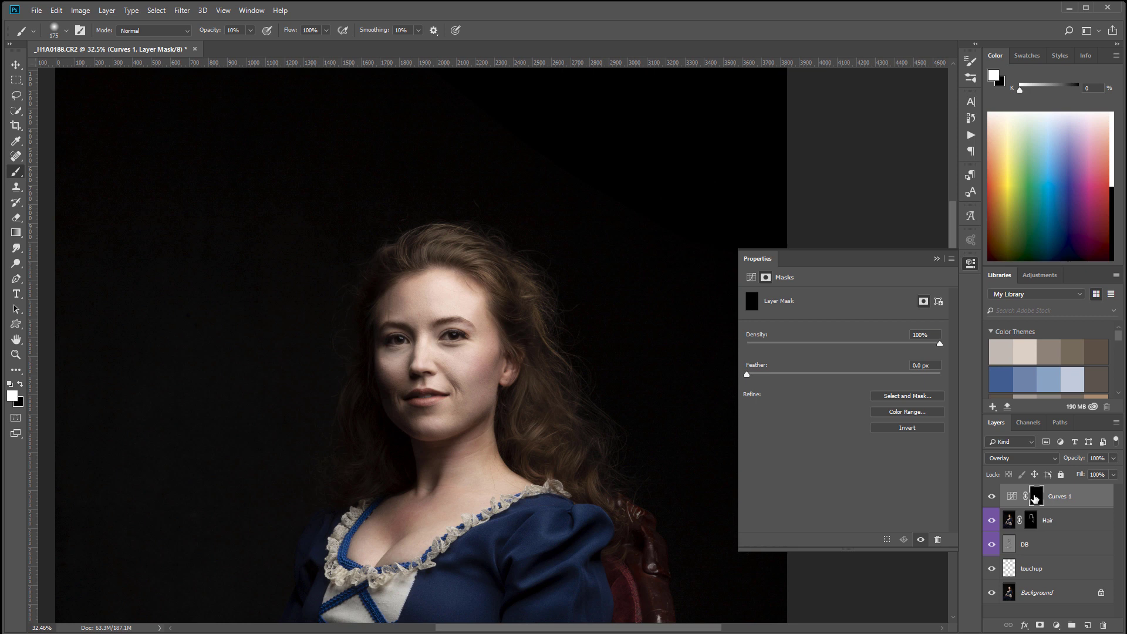
{"action": "left_click", "coordinate": [976, 263]}
Step: Paint white at 10% opacity on the Curves mask over the crown and the long curls beside the ear and neck
{"action": "scroll", "coordinate": [473, 254], "scroll_direction": "up", "scroll_amount": 12}
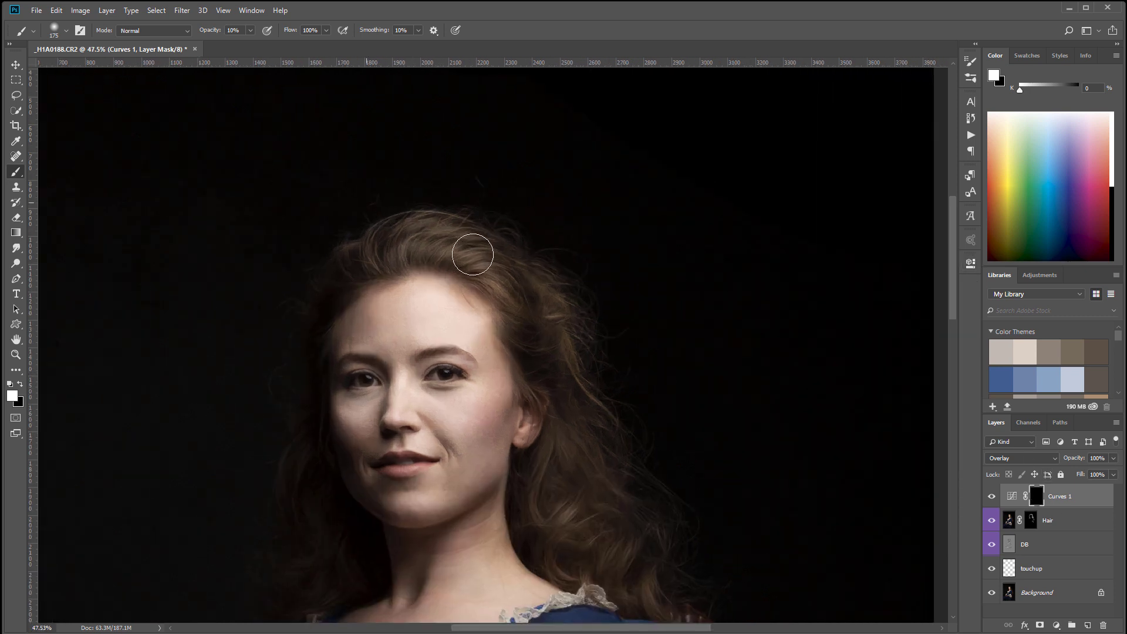
{"action": "left_click_drag", "start_coordinate": [420, 261], "coordinate": [485, 325]}
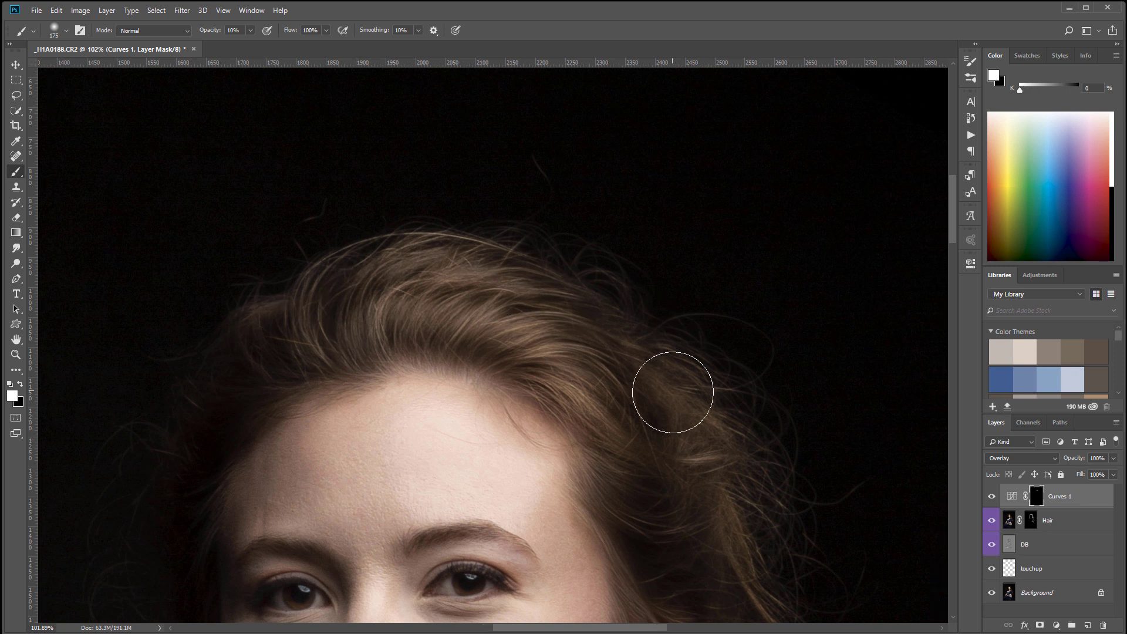
{"action": "left_click_drag", "start_coordinate": [672, 385], "coordinate": [616, 239]}
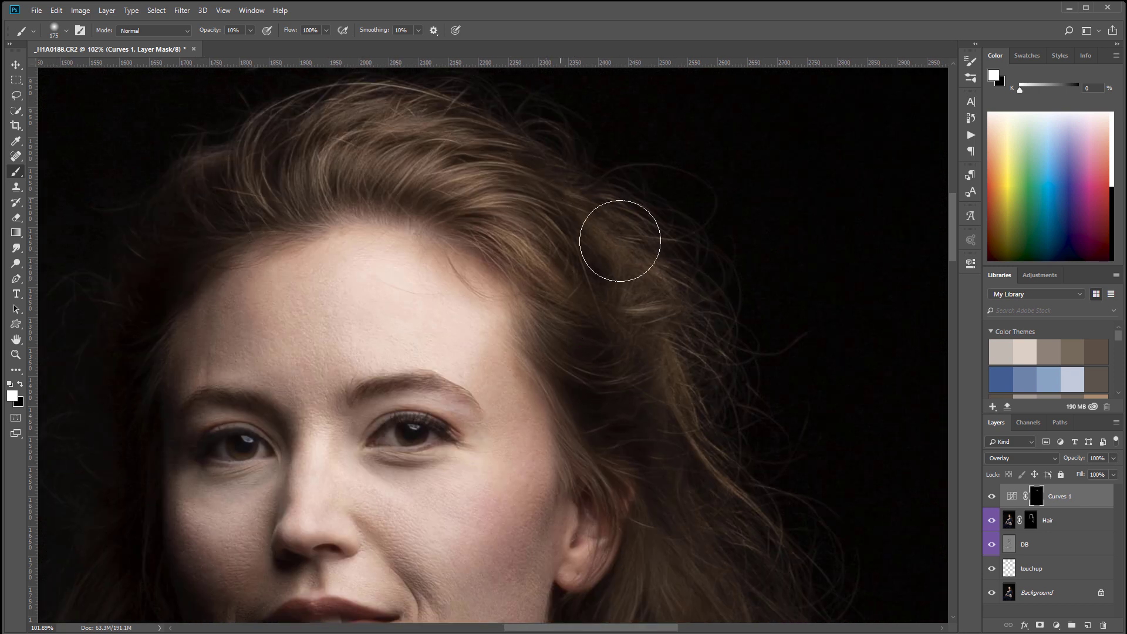
{"action": "left_click_drag", "start_coordinate": [717, 432], "coordinate": [602, 265]}
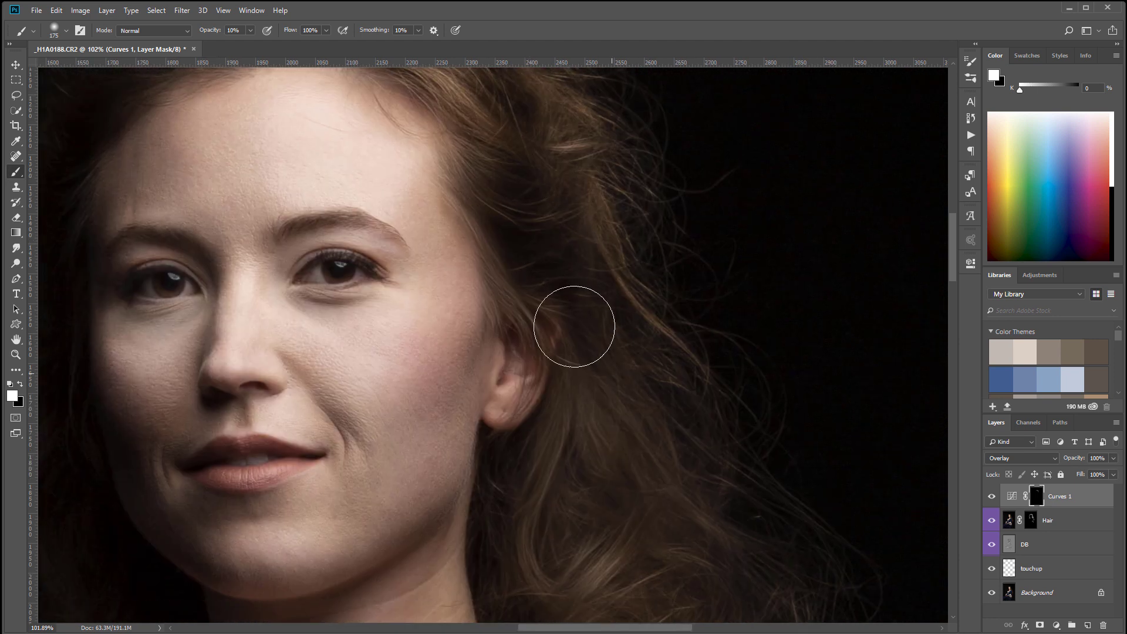
{"action": "left_click_drag", "start_coordinate": [680, 460], "coordinate": [629, 227]}
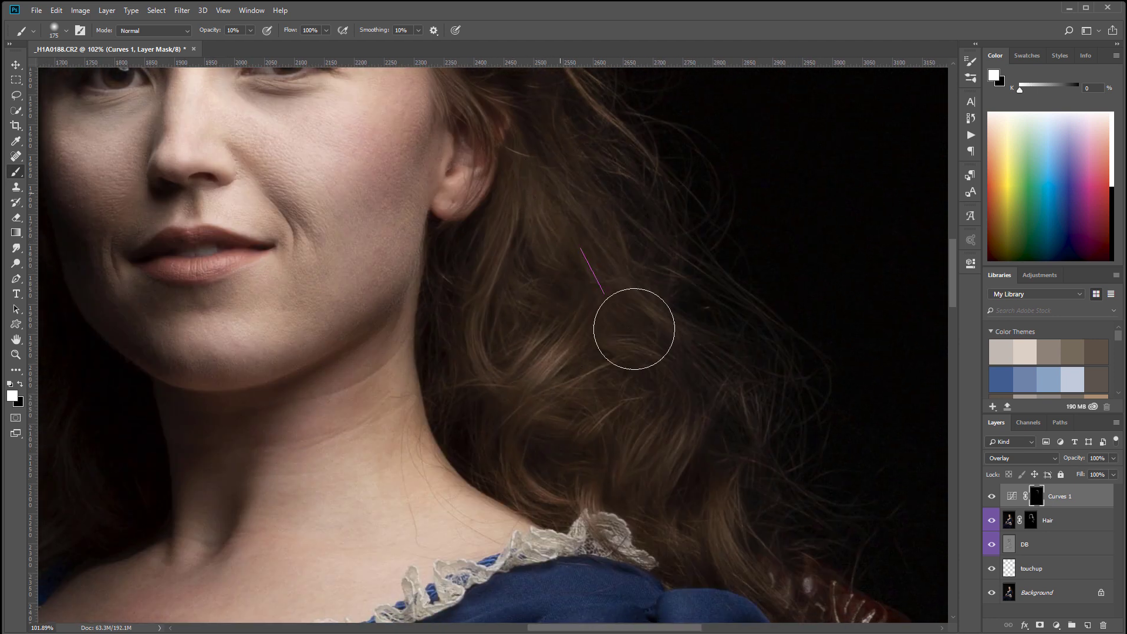
{"action": "left_click_drag", "start_coordinate": [699, 438], "coordinate": [629, 315]}
Step: Continue brightening the hair on the Curves mask along the dark side of the face and across the top of the head
{"action": "left_click_drag", "start_coordinate": [387, 247], "coordinate": [626, 322]}
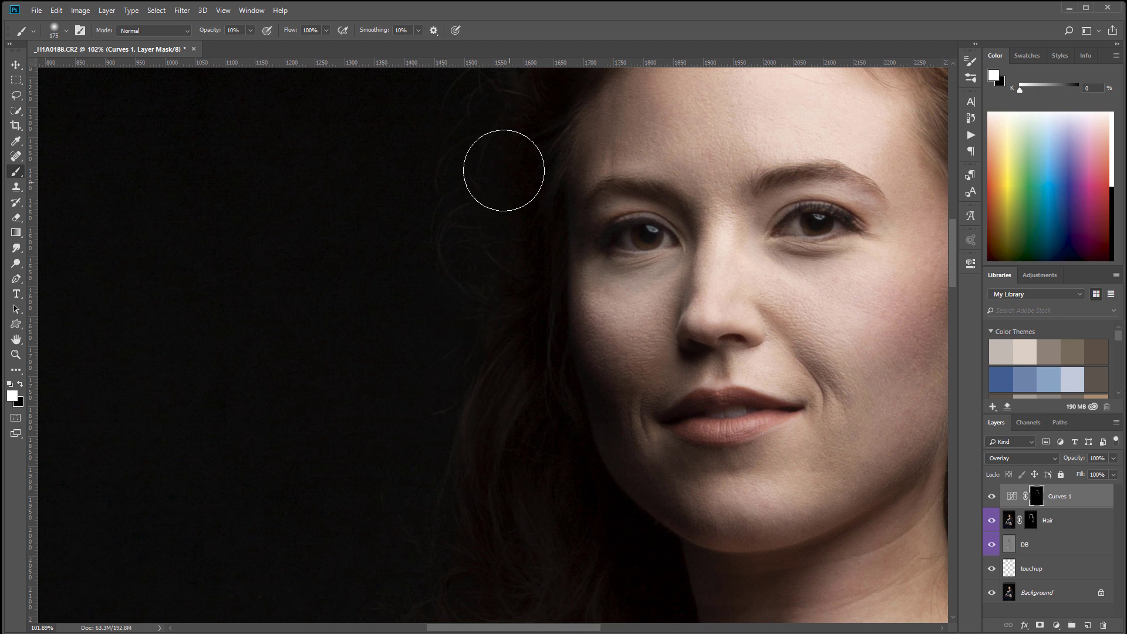
{"action": "left_click_drag", "start_coordinate": [528, 188], "coordinate": [430, 448]}
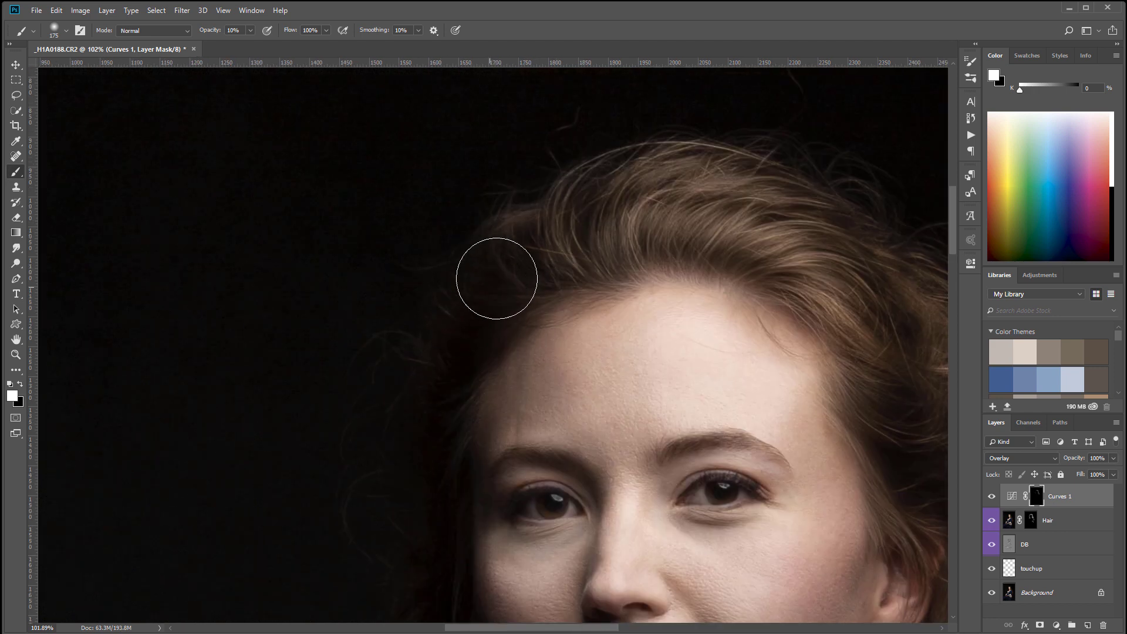
{"action": "mouse_move", "coordinate": [719, 265]}
{"action": "left_mouse_down"}
{"action": "mouse_move", "coordinate": [576, 257]}
{"action": "mouse_move", "coordinate": [449, 274]}
{"action": "left_mouse_up"}
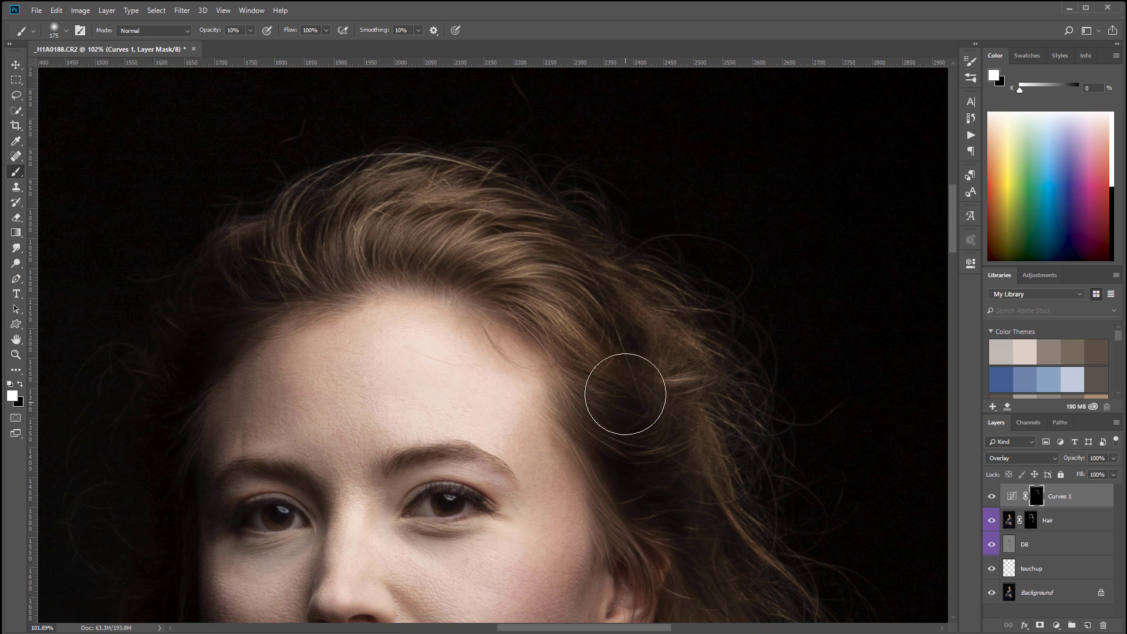
{"action": "scroll", "coordinate": [624, 403], "scroll_direction": "down", "scroll_amount": 5}
{"action": "left_click_drag", "start_coordinate": [697, 476], "coordinate": [679, 361]}
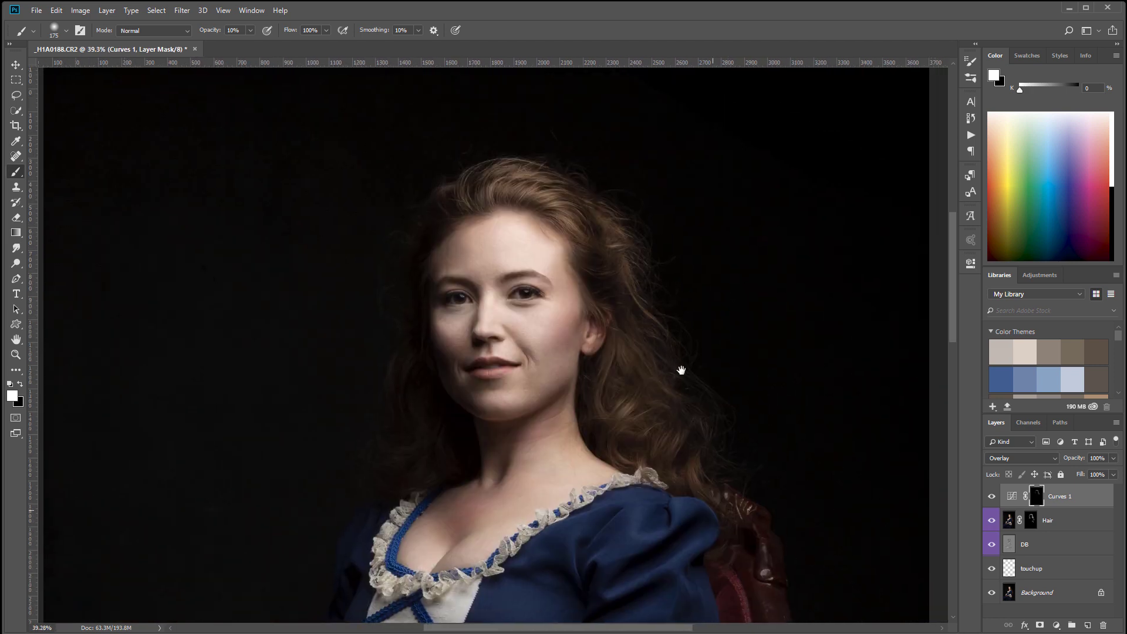
Step: Compare the hair with the Curves adjustment layer hidden and shown
{"action": "left_click", "coordinate": [992, 497]}
{"action": "left_click", "coordinate": [992, 497]}
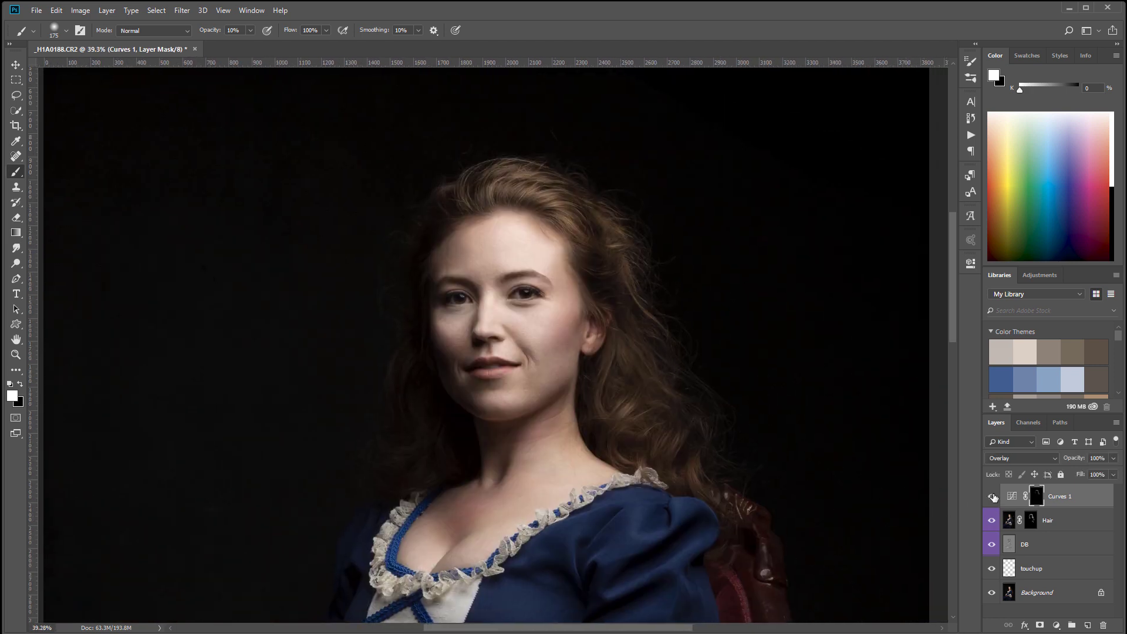
{"action": "left_click", "coordinate": [992, 496]}
{"action": "left_click", "coordinate": [992, 496]}
{"action": "left_click", "coordinate": [992, 496]}
{"action": "left_click", "coordinate": [992, 497]}
{"action": "left_click_drag", "start_coordinate": [706, 391], "coordinate": [605, 294]}
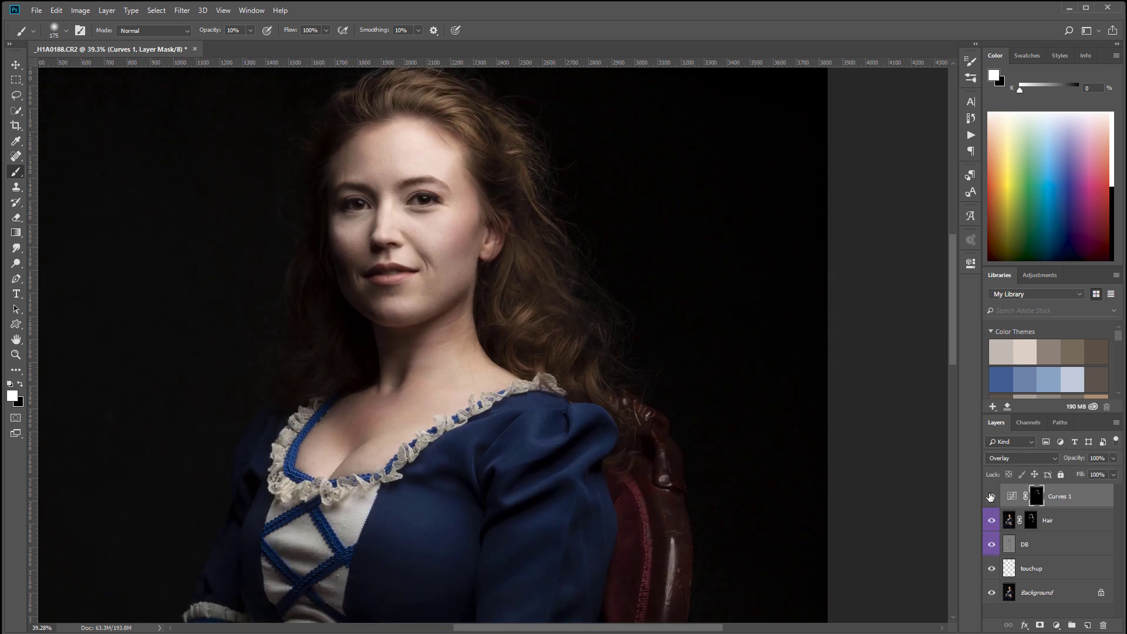
Step: Examine the whole portrait at several magnifications to judge the balance of hair, skin and dress
{"action": "scroll", "coordinate": [486, 339], "scroll_direction": "down", "scroll_amount": 3}
{"action": "left_click_drag", "start_coordinate": [454, 414], "coordinate": [492, 356]}
{"action": "scroll", "coordinate": [497, 332], "scroll_direction": "down", "scroll_amount": 3}
{"action": "scroll", "coordinate": [497, 332], "scroll_direction": "down", "scroll_amount": 2}
{"action": "scroll", "coordinate": [497, 331], "scroll_direction": "up", "scroll_amount": 2}
{"action": "mouse_move", "coordinate": [513, 298]}
{"action": "left_mouse_down"}
{"action": "mouse_move", "coordinate": [526, 329]}
{"action": "mouse_move", "coordinate": [568, 318]}
{"action": "left_mouse_up"}
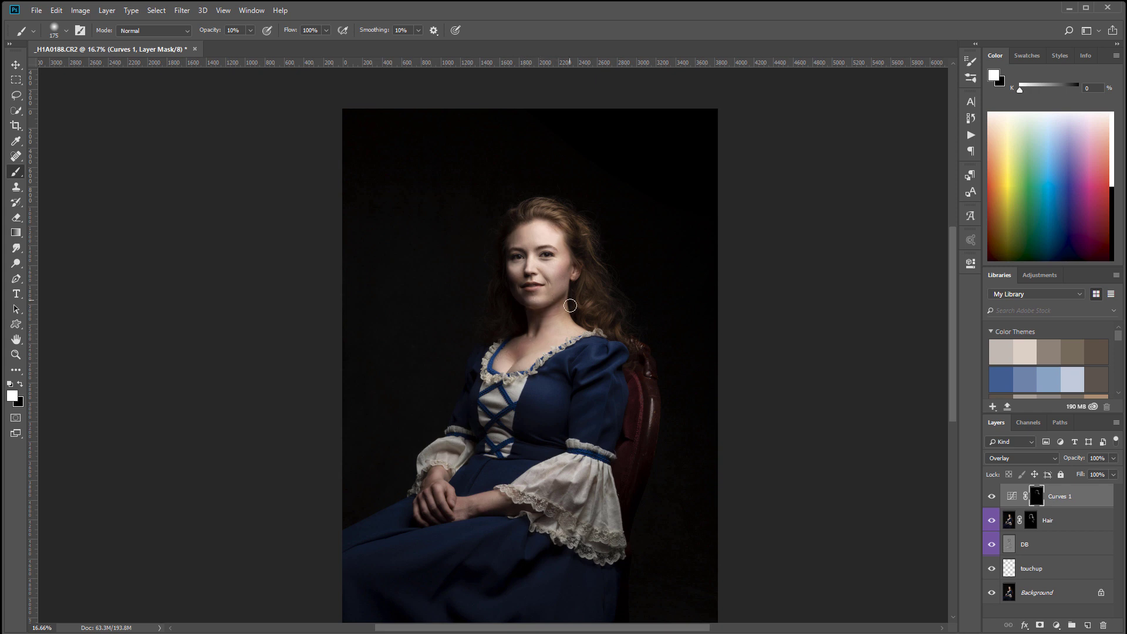
{"action": "scroll", "coordinate": [538, 337], "scroll_direction": "up", "scroll_amount": 6}
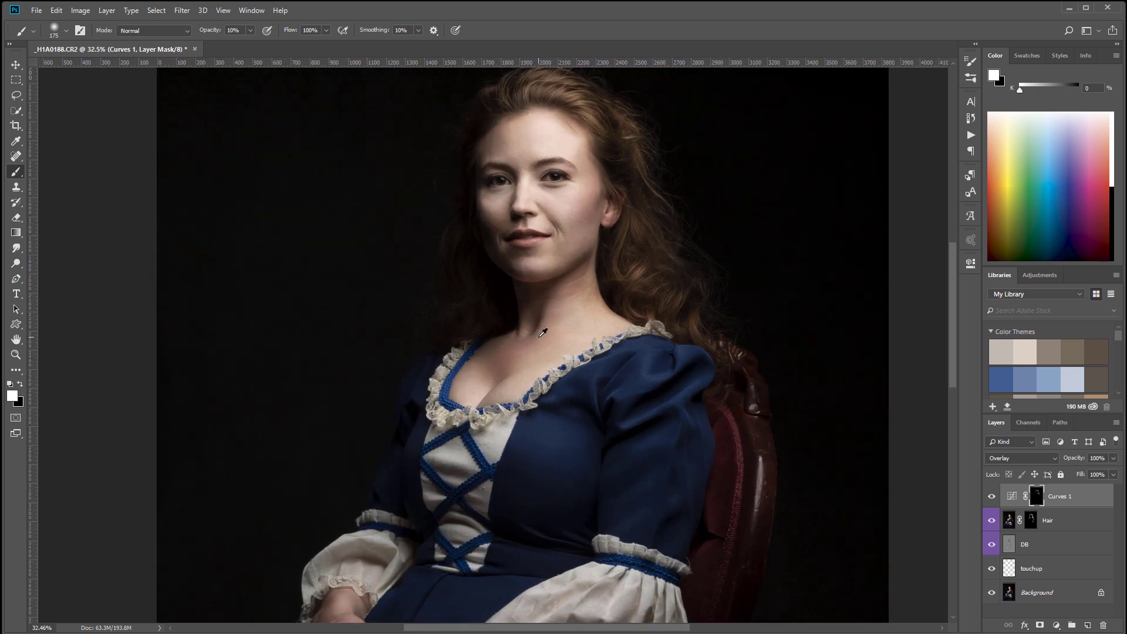
{"action": "scroll", "coordinate": [589, 329], "scroll_direction": "down", "scroll_amount": 5}
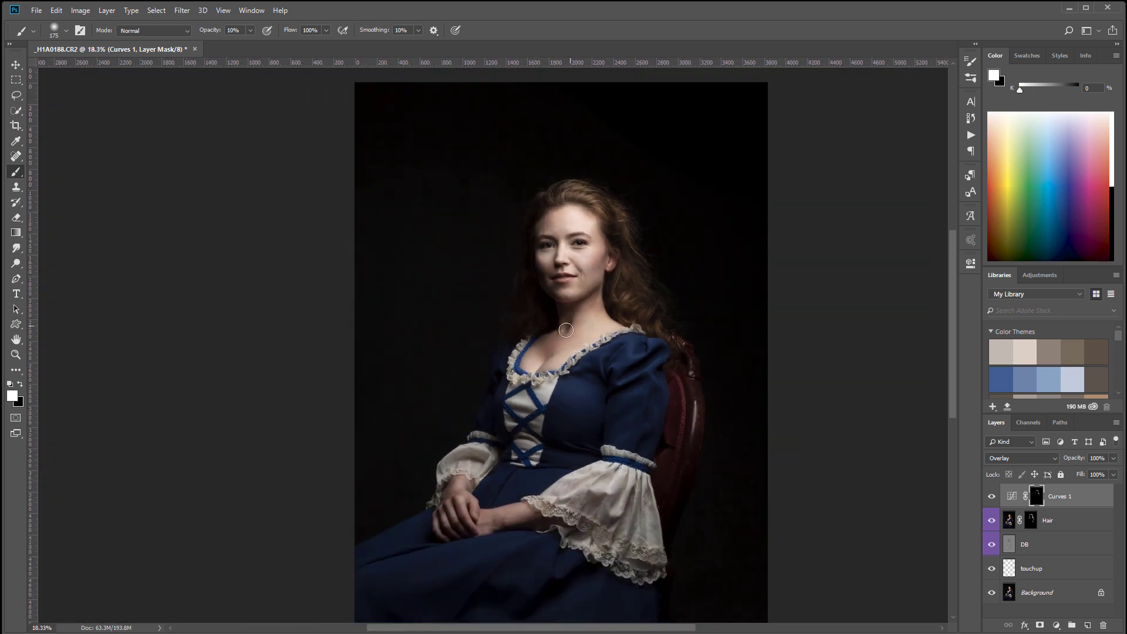
{"action": "scroll", "coordinate": [572, 341], "scroll_direction": "up", "scroll_amount": 2}
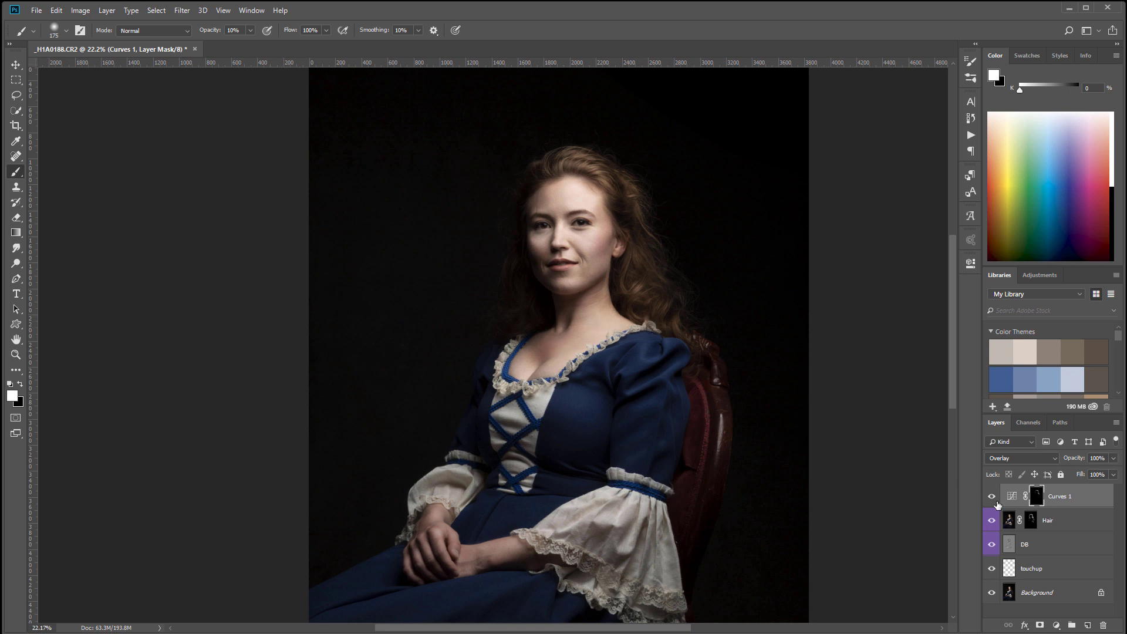
Step: Create a new layer between the DB and touchup layers and sample the light skin tone from the forehead
{"action": "left_click", "coordinate": [1085, 625]}
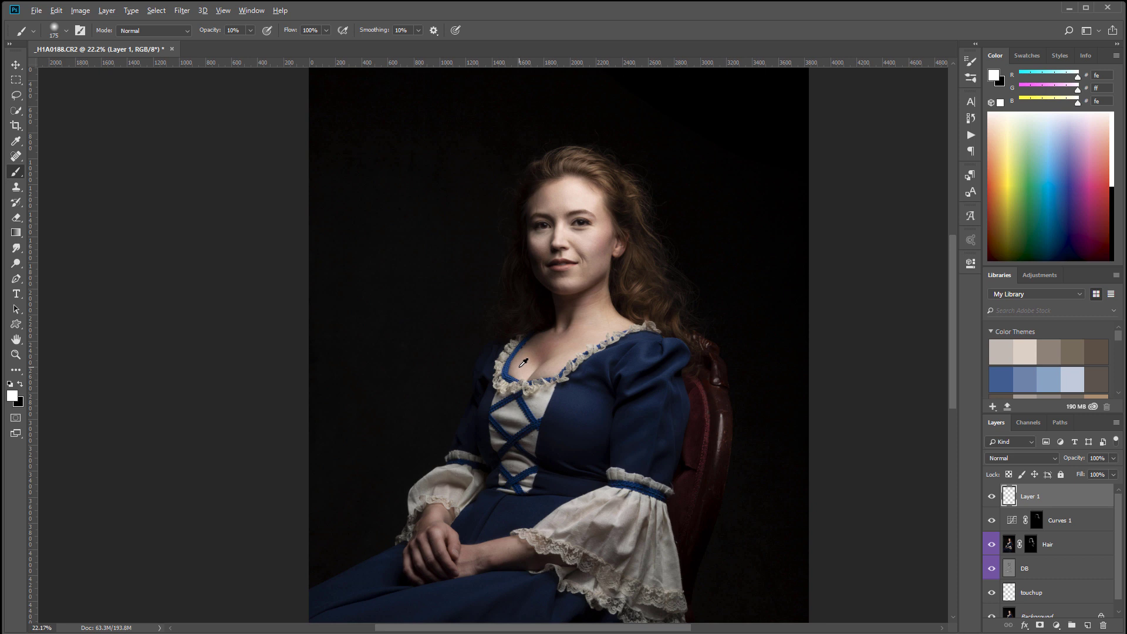
{"action": "left_click", "coordinate": [569, 192], "text": "alt"}
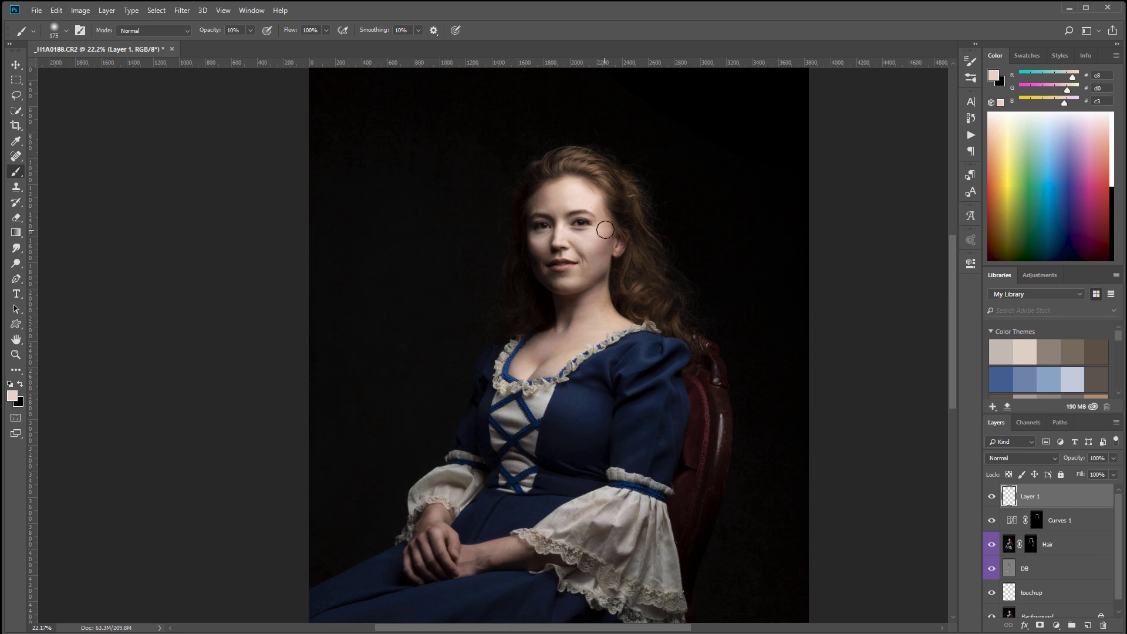
{"action": "left_click_drag", "start_coordinate": [546, 346], "coordinate": [621, 339]}
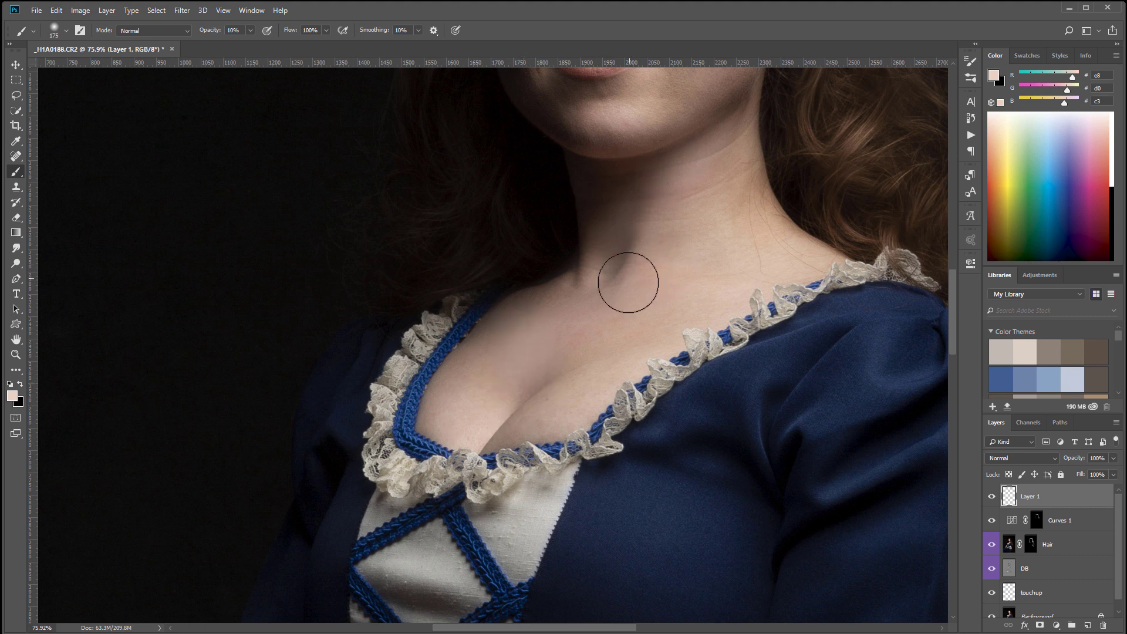
{"action": "left_click_drag", "start_coordinate": [719, 206], "coordinate": [649, 447]}
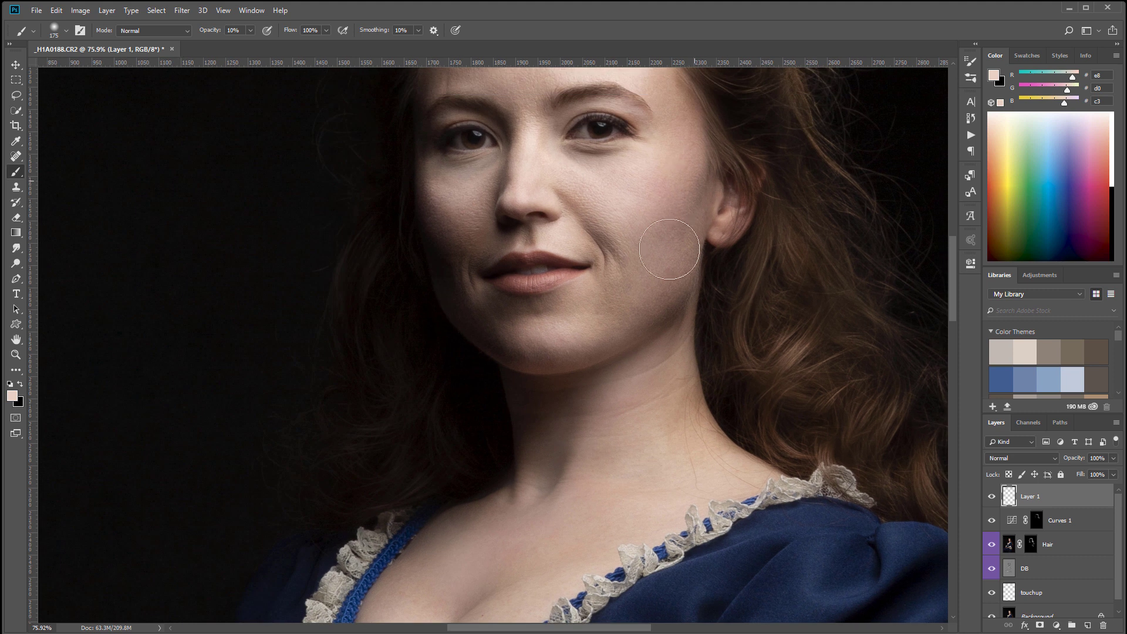
{"action": "left_click_drag", "start_coordinate": [1063, 496], "coordinate": [1057, 582]}
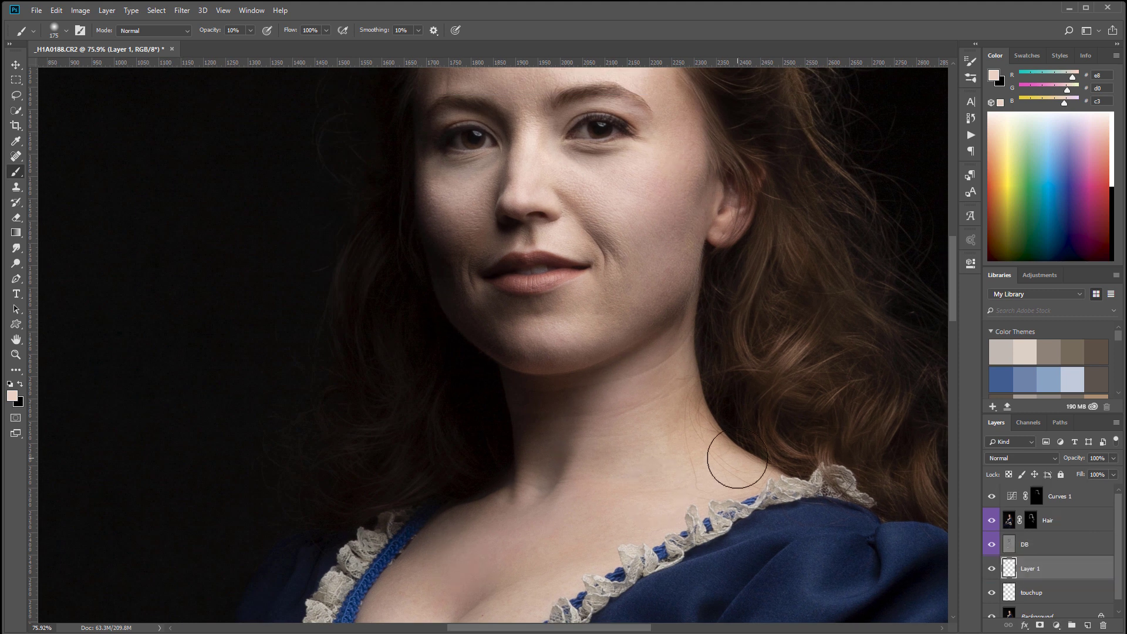
Step: Sample a darker skin tone from the chest beside the lace neckline and set the new layer's blend mode to Color
{"action": "left_click_drag", "start_coordinate": [673, 477], "coordinate": [669, 352]}
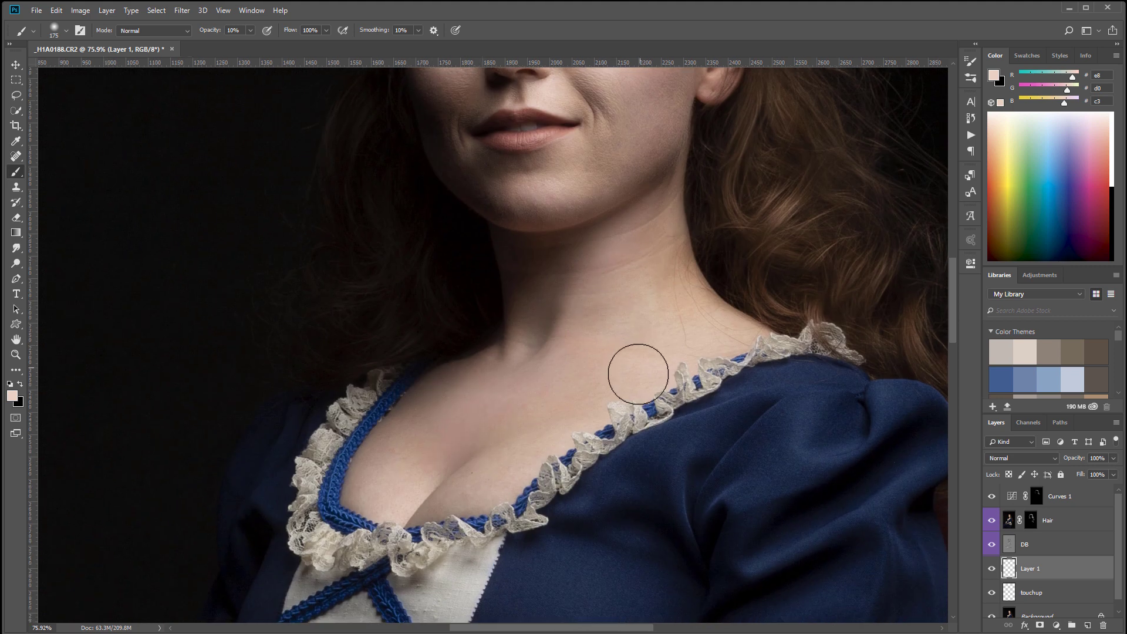
{"action": "left_click", "coordinate": [388, 451], "text": "alt"}
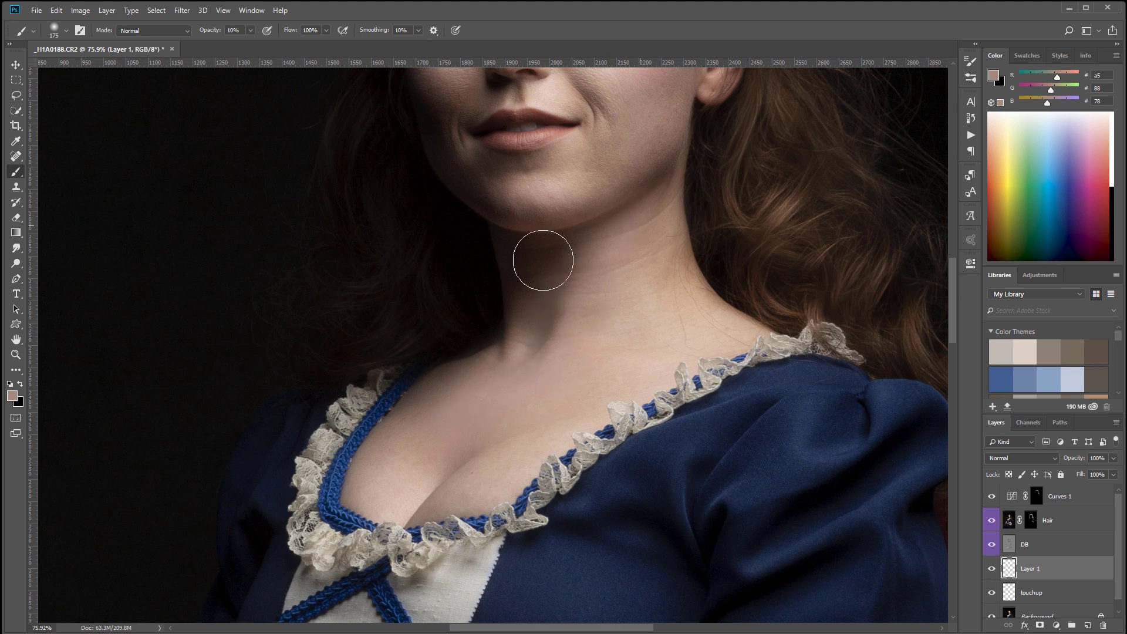
{"action": "left_click", "coordinate": [1051, 456]}
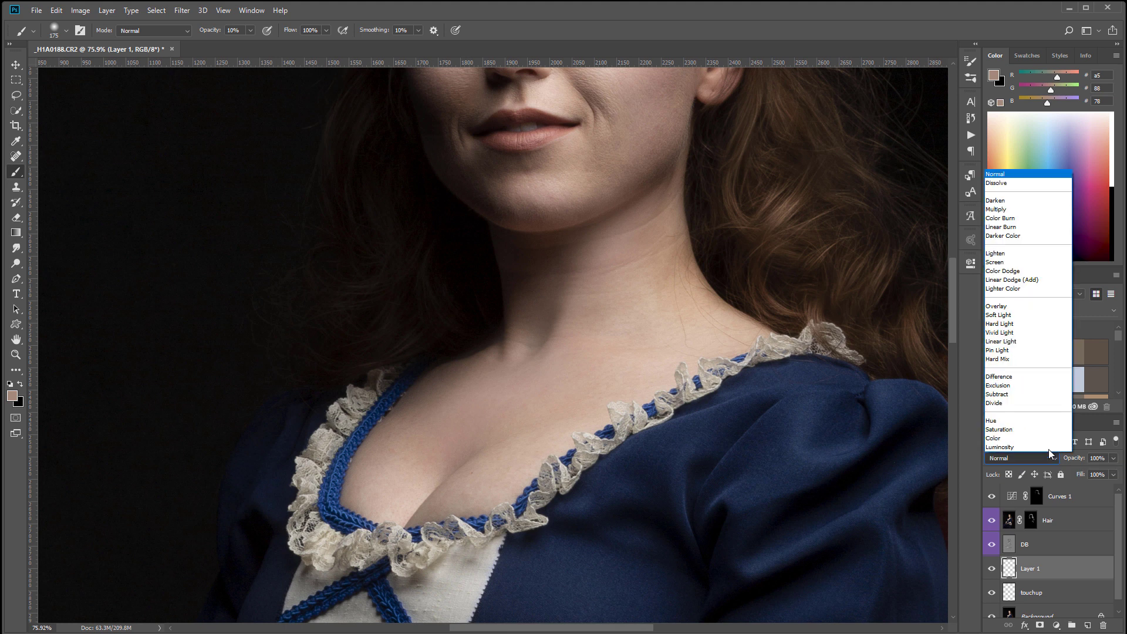
{"action": "left_click", "coordinate": [1043, 447]}
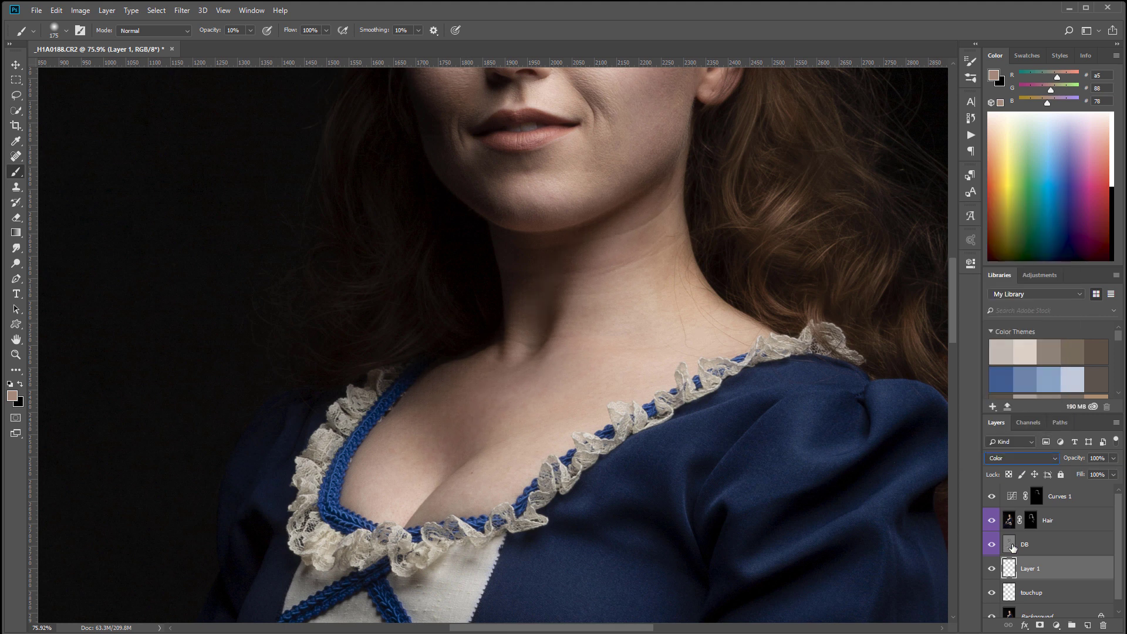
Step: Compare the chest and neck skin tones with the Color-mode layer hidden and shown
{"action": "left_click", "coordinate": [992, 572]}
{"action": "left_click", "coordinate": [992, 570]}
{"action": "left_click", "coordinate": [992, 569]}
{"action": "left_click", "coordinate": [992, 570]}
{"action": "left_click_drag", "start_coordinate": [684, 297], "coordinate": [745, 315]}
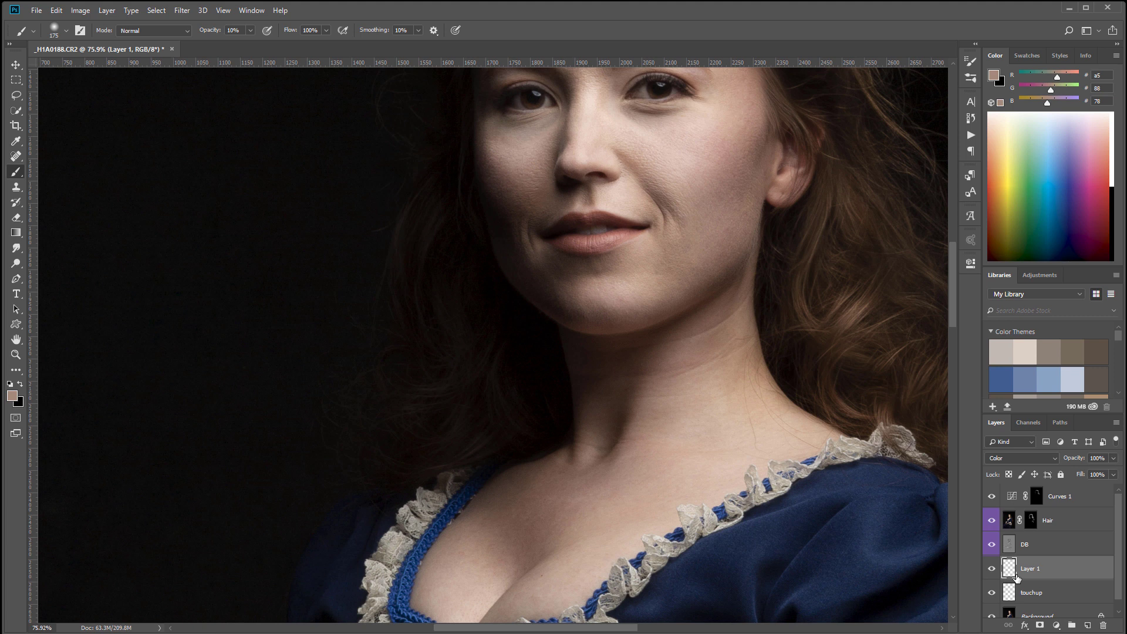
Step: Check the redness correction on the chest up close by switching the Color-mode layer off and back on
{"action": "left_click", "coordinate": [992, 570]}
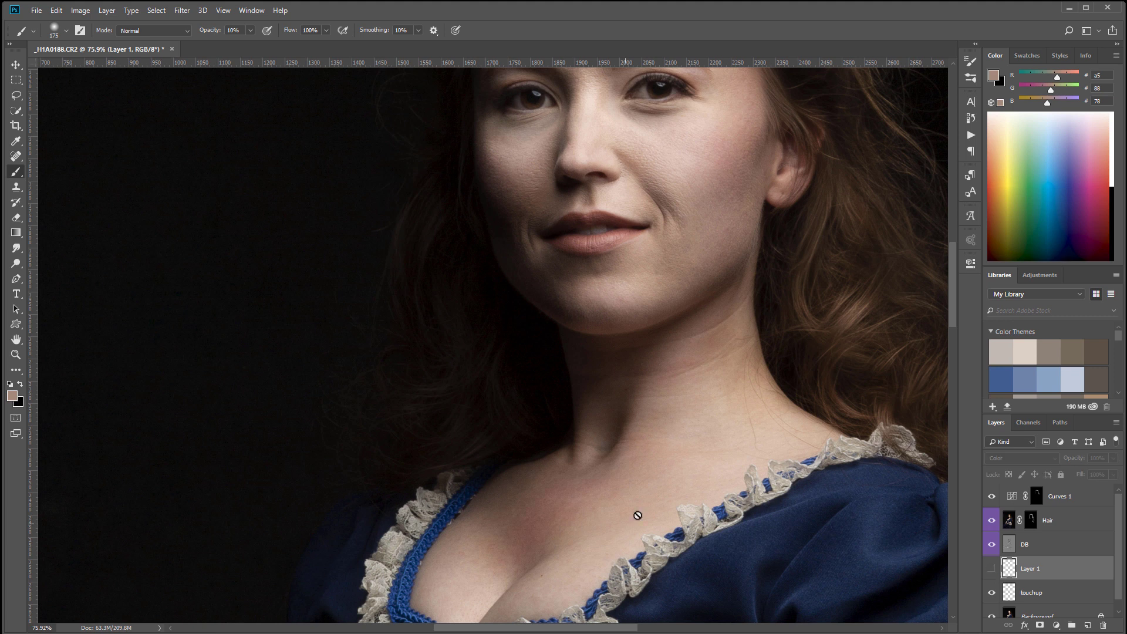
{"action": "scroll", "coordinate": [646, 482], "scroll_direction": "up", "scroll_amount": 2}
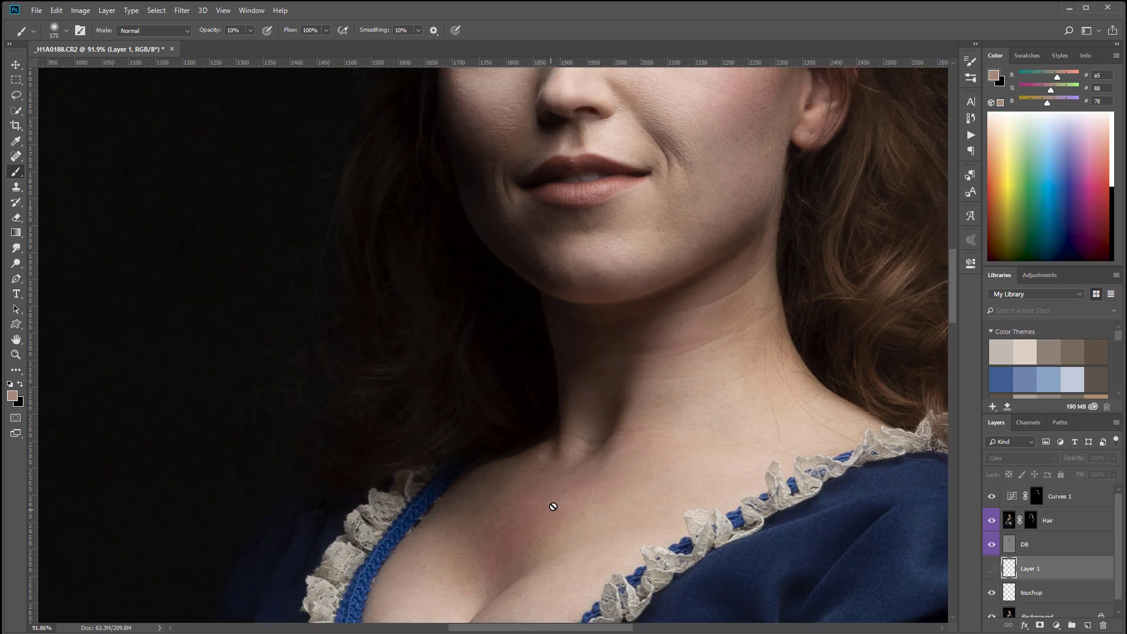
{"action": "left_click", "coordinate": [992, 569]}
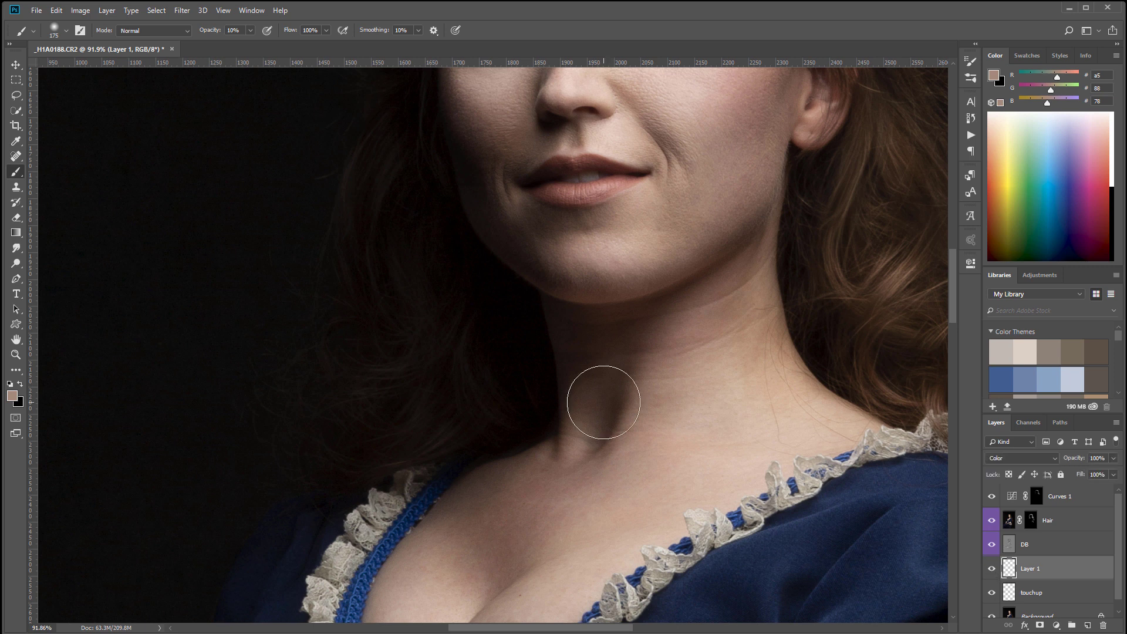
Step: Rename the Color-mode layer as "skin red down"
{"action": "scroll", "coordinate": [604, 402], "scroll_direction": "down", "scroll_amount": 5}
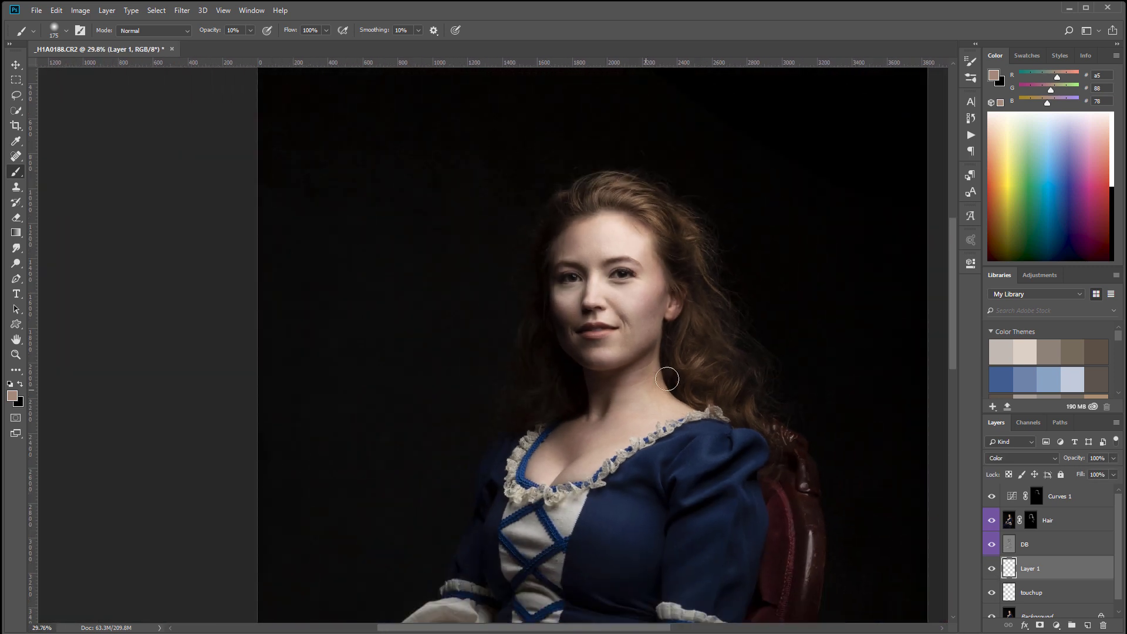
{"action": "left_click_drag", "start_coordinate": [724, 411], "coordinate": [624, 402]}
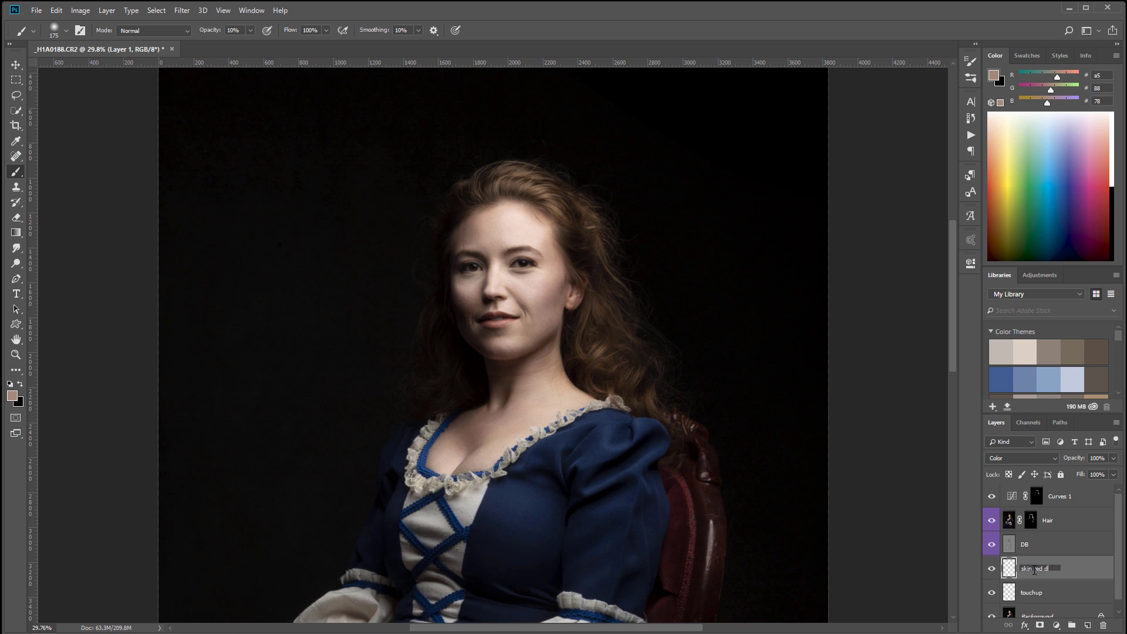
{"action": "key", "text": "Return"}
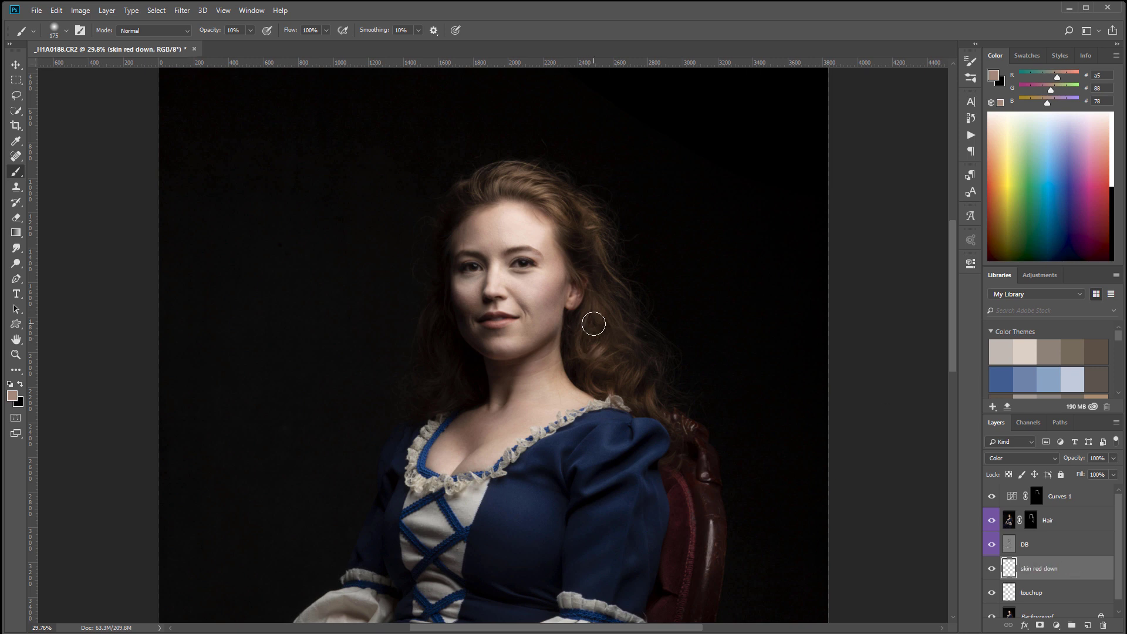
Step: Paint the sampled skin tone over the reddish hands and forearm on the skin red down layer
{"action": "mouse_move", "coordinate": [509, 370]}
{"action": "left_mouse_down"}
{"action": "mouse_move", "coordinate": [599, 260]}
{"action": "mouse_move", "coordinate": [692, 235]}
{"action": "left_mouse_up"}
{"action": "mouse_move", "coordinate": [553, 555]}
{"action": "left_mouse_down"}
{"action": "mouse_move", "coordinate": [597, 334]}
{"action": "mouse_move", "coordinate": [584, 344]}
{"action": "mouse_move", "coordinate": [626, 354]}
{"action": "mouse_move", "coordinate": [678, 345]}
{"action": "left_mouse_up"}
{"action": "left_click_drag", "start_coordinate": [852, 423], "coordinate": [659, 418]}
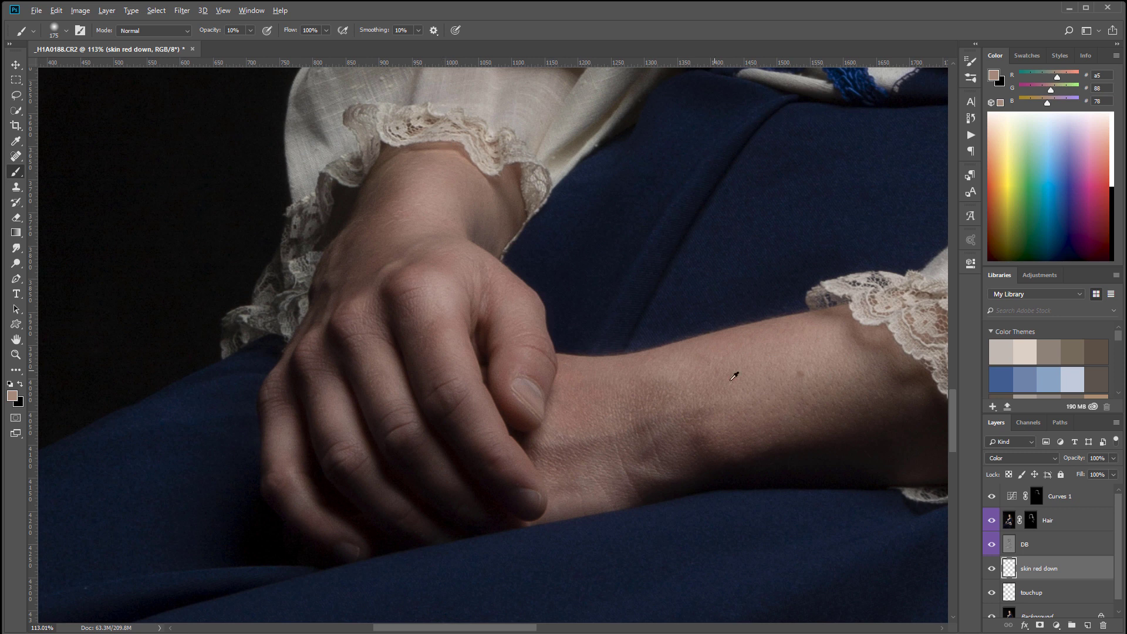
{"action": "mouse_move", "coordinate": [589, 399]}
{"action": "left_mouse_down"}
{"action": "mouse_move", "coordinate": [640, 400]}
{"action": "mouse_move", "coordinate": [513, 407]}
{"action": "mouse_move", "coordinate": [724, 408]}
{"action": "mouse_move", "coordinate": [657, 451]}
{"action": "left_mouse_up"}
{"action": "mouse_move", "coordinate": [456, 313]}
{"action": "left_mouse_down"}
{"action": "mouse_move", "coordinate": [452, 382]}
{"action": "mouse_move", "coordinate": [477, 390]}
{"action": "mouse_move", "coordinate": [508, 311]}
{"action": "mouse_move", "coordinate": [517, 376]}
{"action": "mouse_move", "coordinate": [448, 215]}
{"action": "mouse_move", "coordinate": [353, 272]}
{"action": "mouse_move", "coordinate": [372, 403]}
{"action": "mouse_move", "coordinate": [365, 339]}
{"action": "mouse_move", "coordinate": [402, 227]}
{"action": "mouse_move", "coordinate": [434, 326]}
{"action": "mouse_move", "coordinate": [516, 382]}
{"action": "mouse_move", "coordinate": [787, 395]}
{"action": "mouse_move", "coordinate": [699, 446]}
{"action": "mouse_move", "coordinate": [652, 323]}
{"action": "left_mouse_up"}
{"action": "scroll", "coordinate": [573, 305], "scroll_direction": "down", "scroll_amount": 12}
{"action": "left_click_drag", "start_coordinate": [764, 179], "coordinate": [615, 423]}
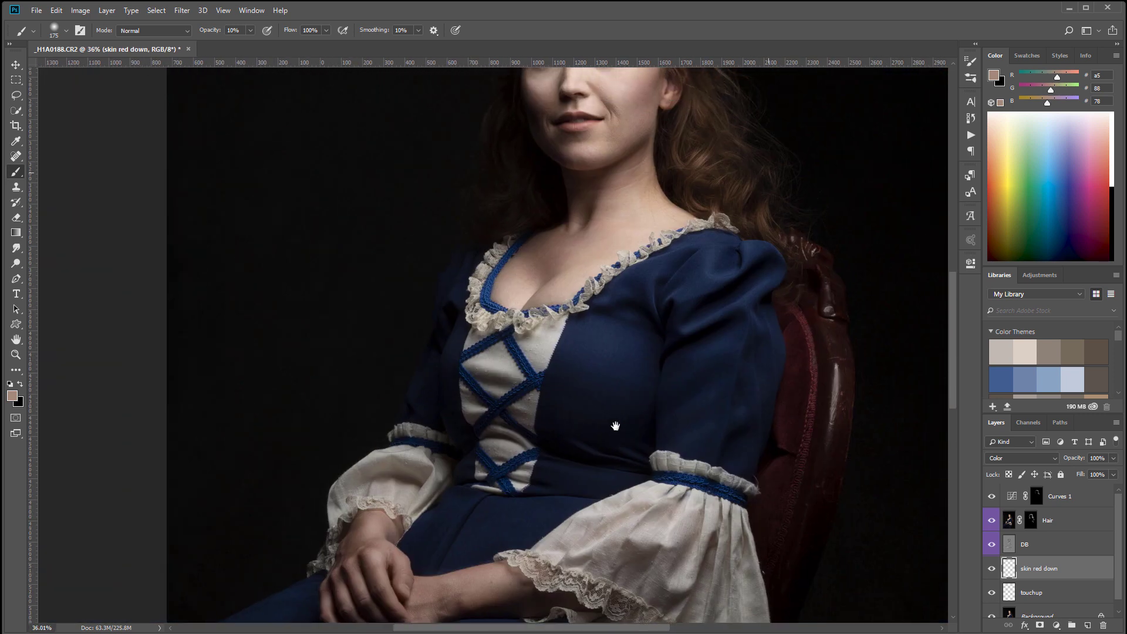
Step: Sample the dark blue of the dress bodice as the foreground color and review the portrait's overall colors
{"action": "left_click", "coordinate": [674, 340], "text": "alt"}
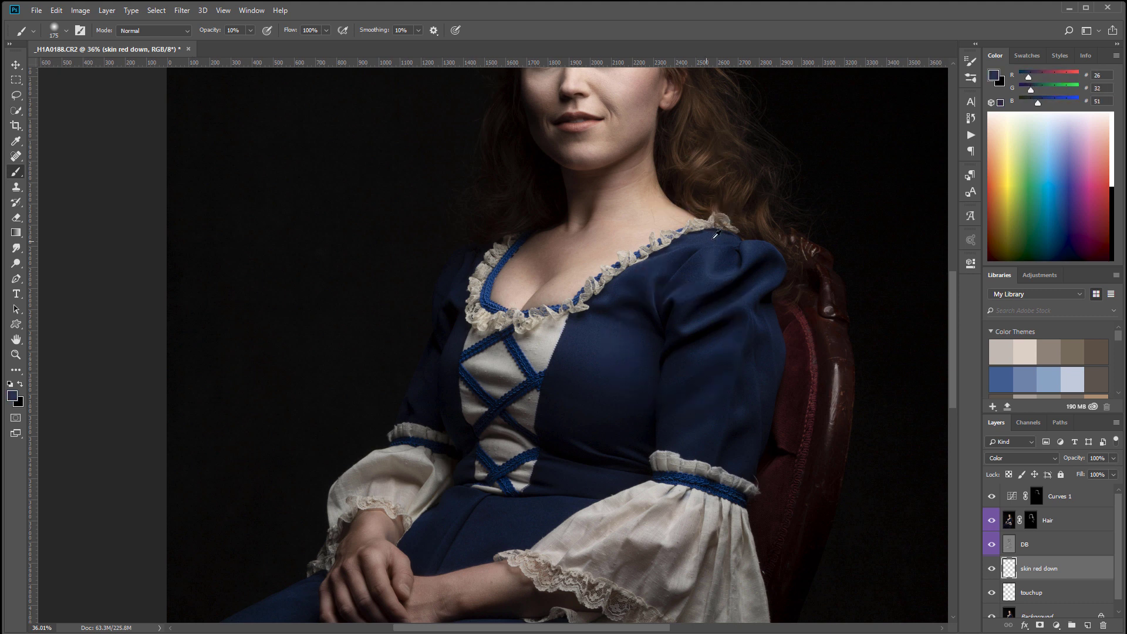
{"action": "left_click_drag", "start_coordinate": [732, 206], "coordinate": [742, 353]}
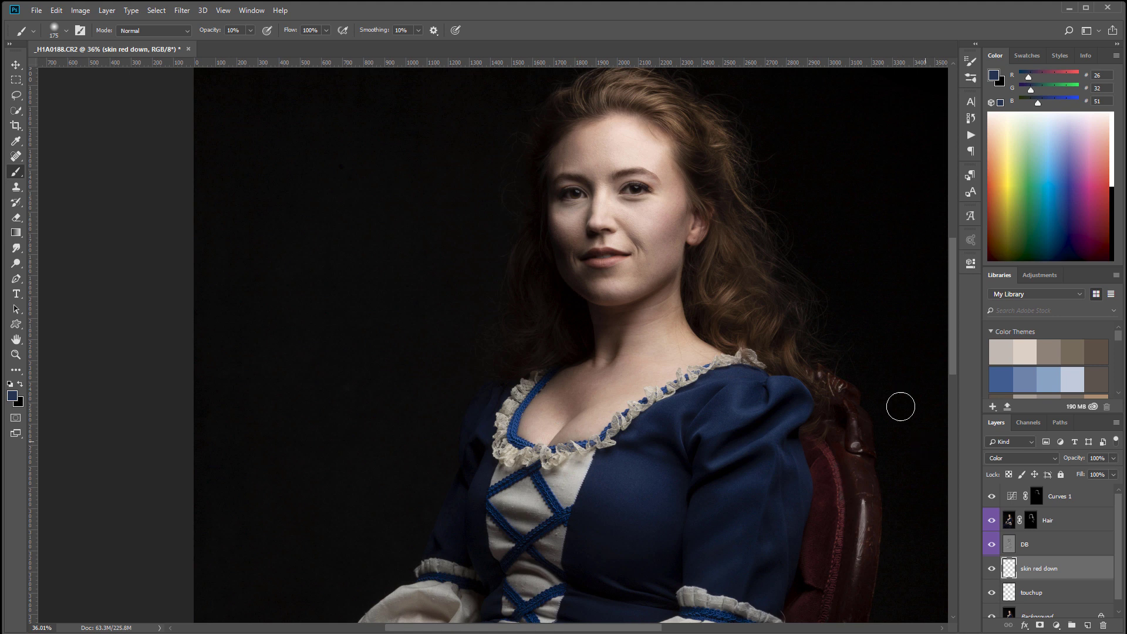
{"action": "scroll", "coordinate": [692, 288], "scroll_direction": "down", "scroll_amount": 2}
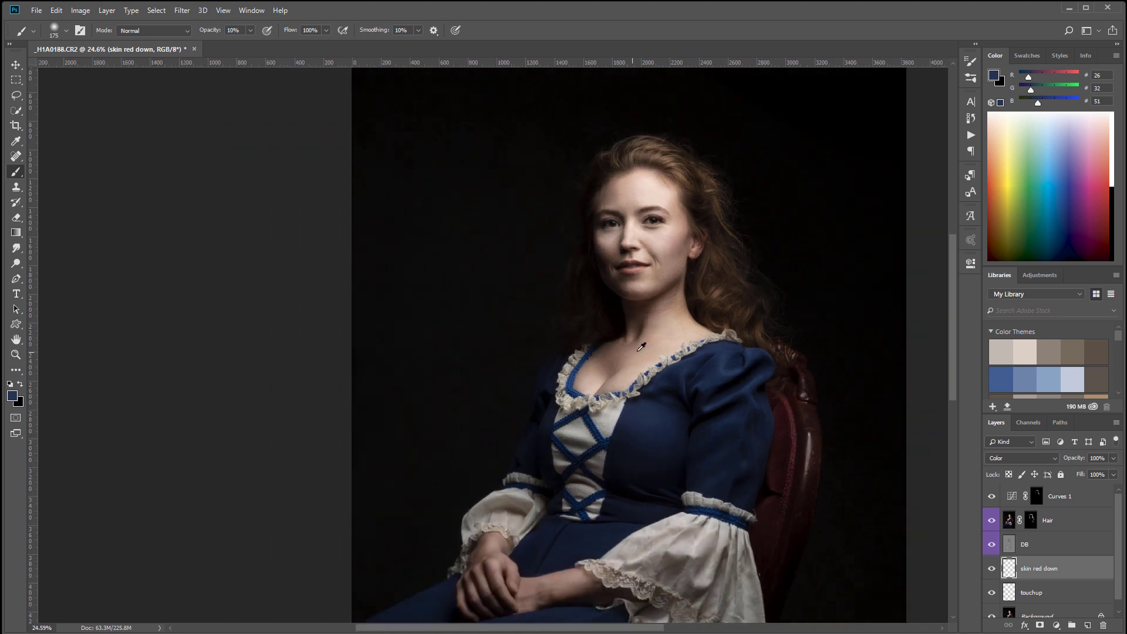
{"action": "left_click_drag", "start_coordinate": [780, 244], "coordinate": [742, 294]}
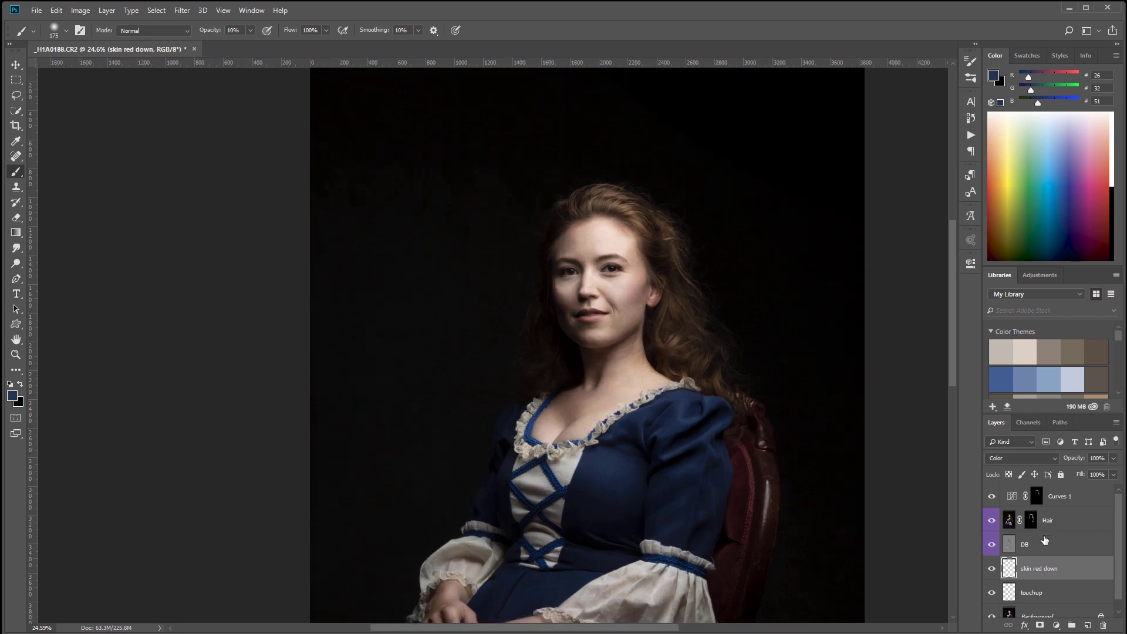
Step: Rename the Curves 1 adjustment layer as "hair highlight"
{"action": "left_click", "coordinate": [1099, 499]}
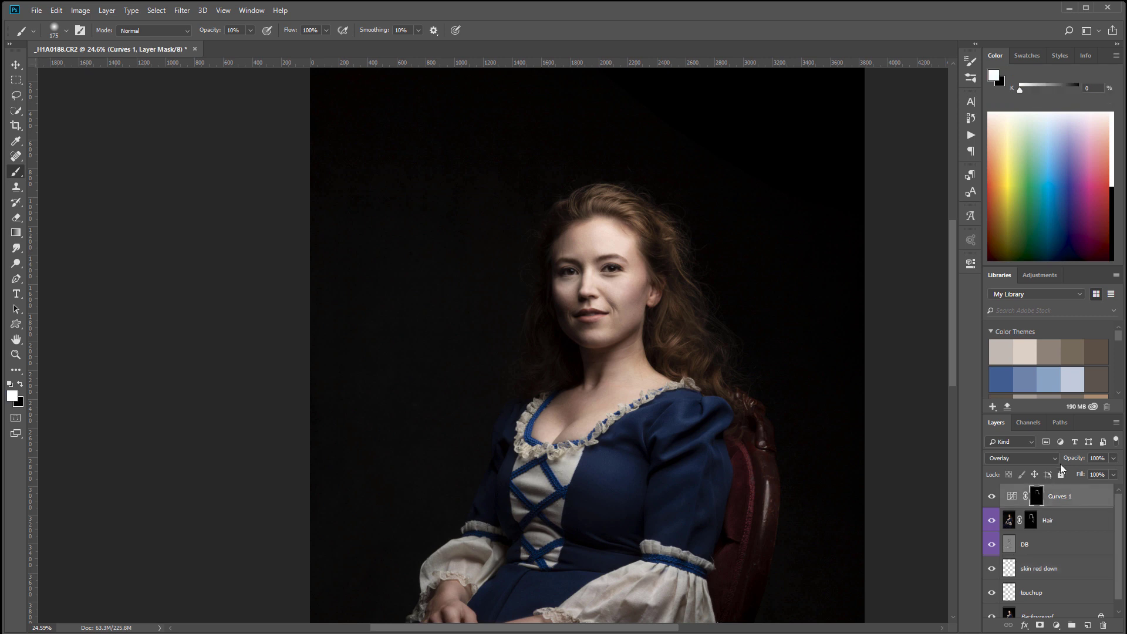
{"action": "double_click", "coordinate": [1060, 497]}
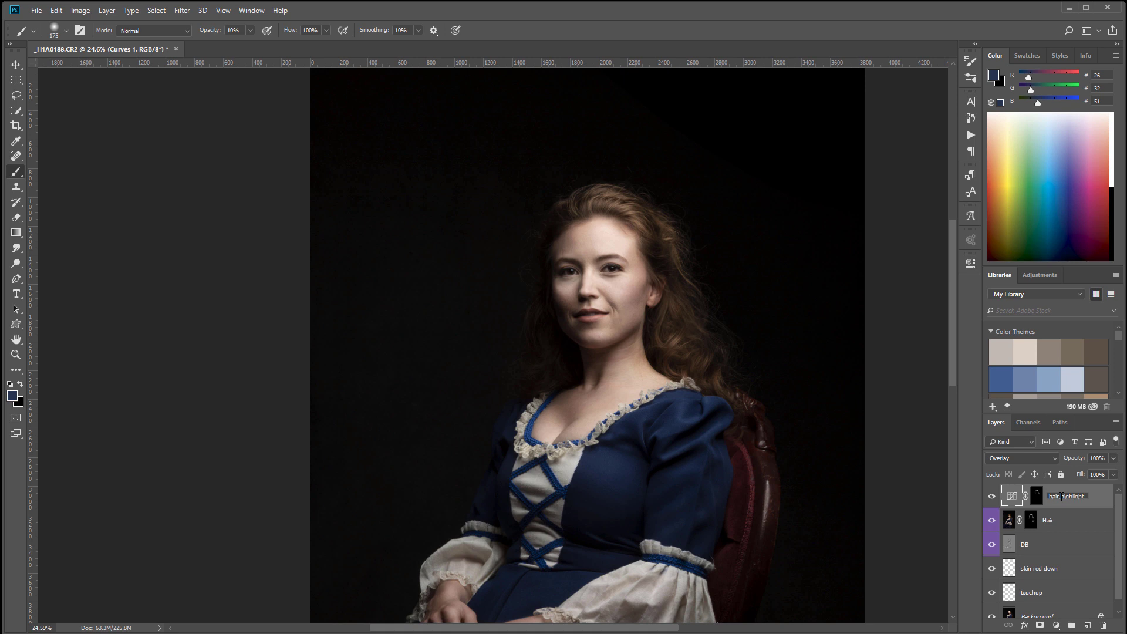
{"action": "left_click", "coordinate": [1103, 497]}
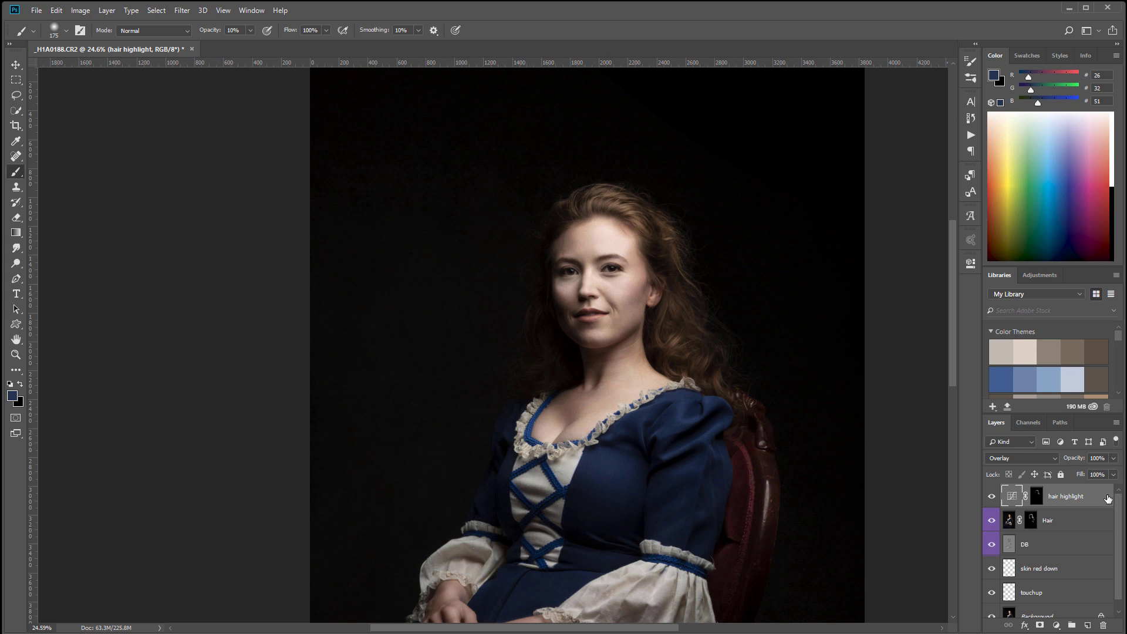
Step: Stamp all visible layers into a new top layer, name it "smooth" and give it an orange color label
{"action": "key", "text": "ctrl+shift+alt+e"}
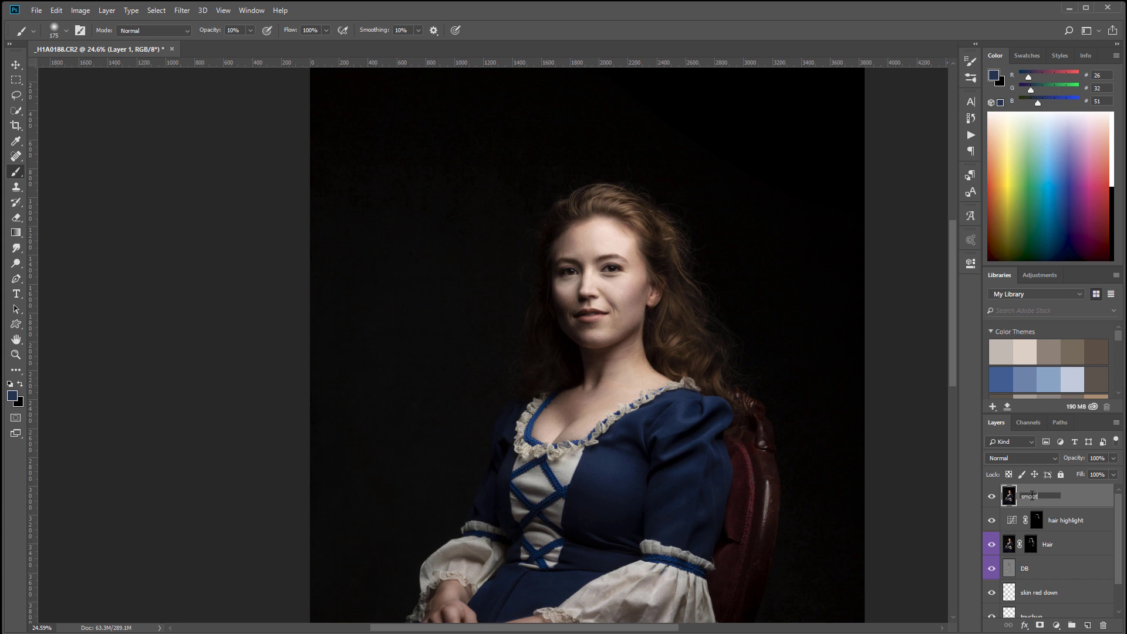
{"action": "right_click", "coordinate": [1082, 500]}
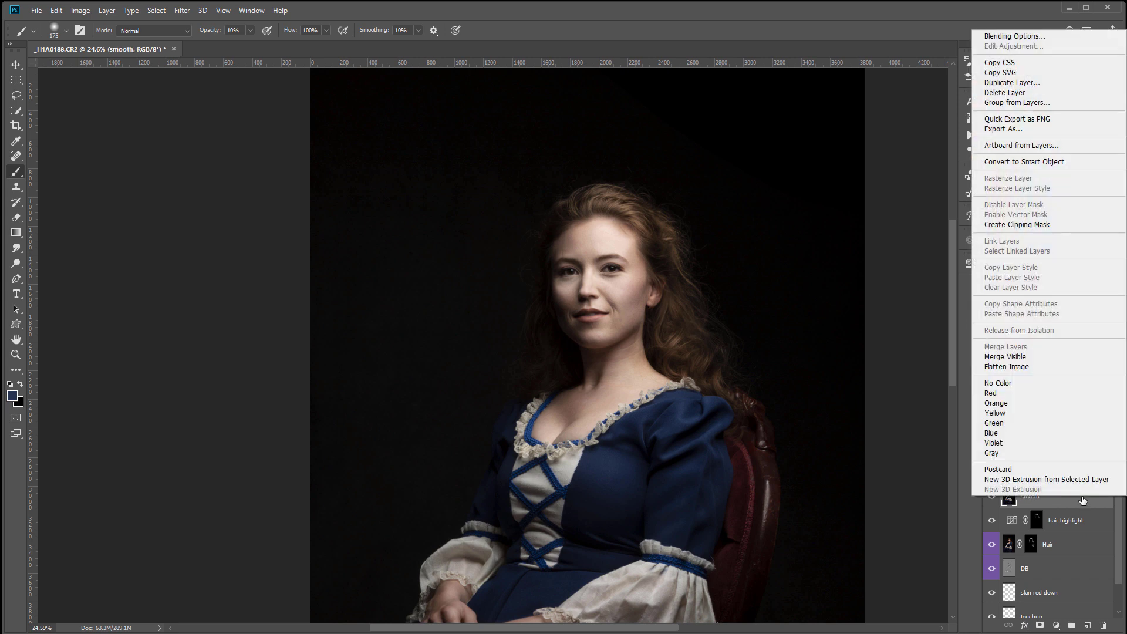
{"action": "left_click", "coordinate": [1039, 405]}
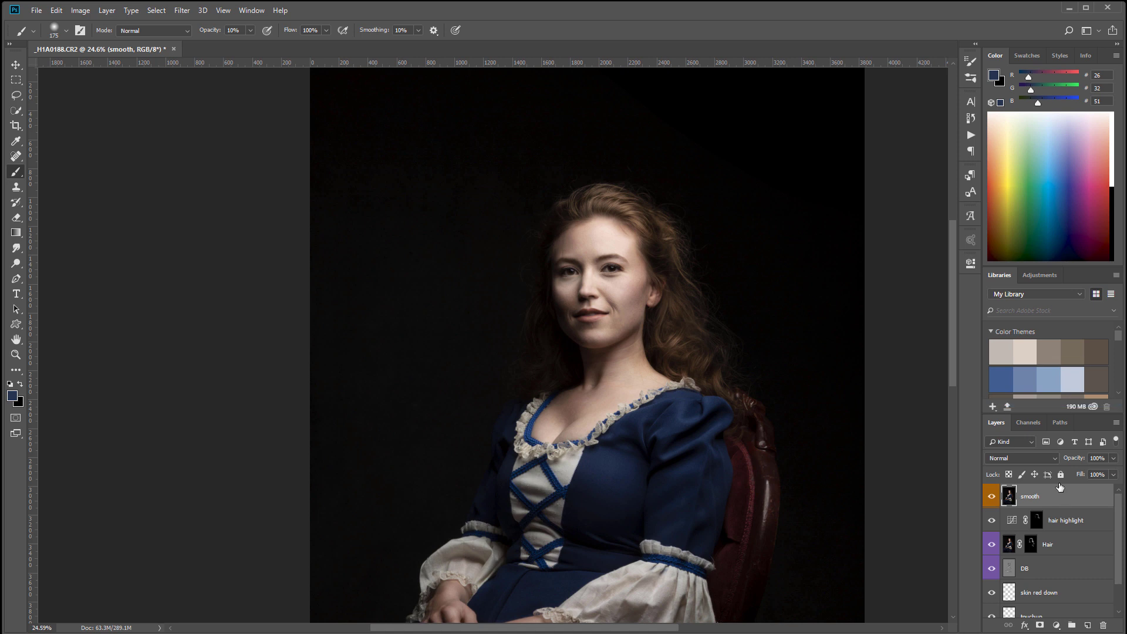
Step: Apply the Dust & Scratches filter to the smooth layer with a radius of 11 pixels and a threshold of 0
{"action": "left_click", "coordinate": [17, 64]}
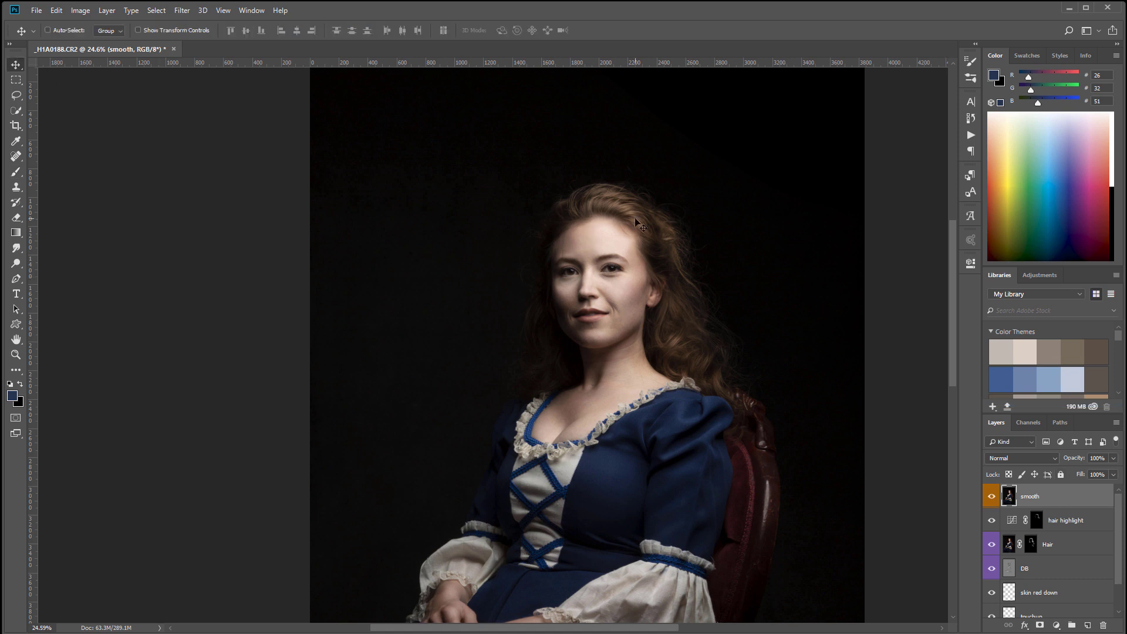
{"action": "scroll", "coordinate": [645, 238], "scroll_direction": "up", "scroll_amount": 6}
{"action": "left_click_drag", "start_coordinate": [669, 462], "coordinate": [679, 355]}
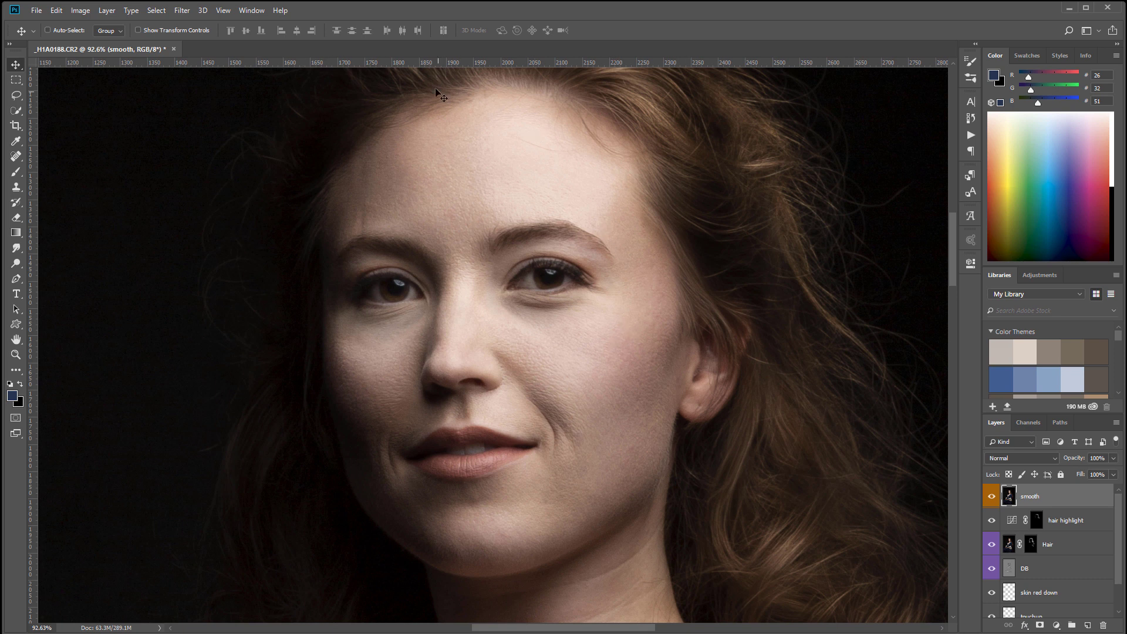
{"action": "left_click", "coordinate": [178, 11]}
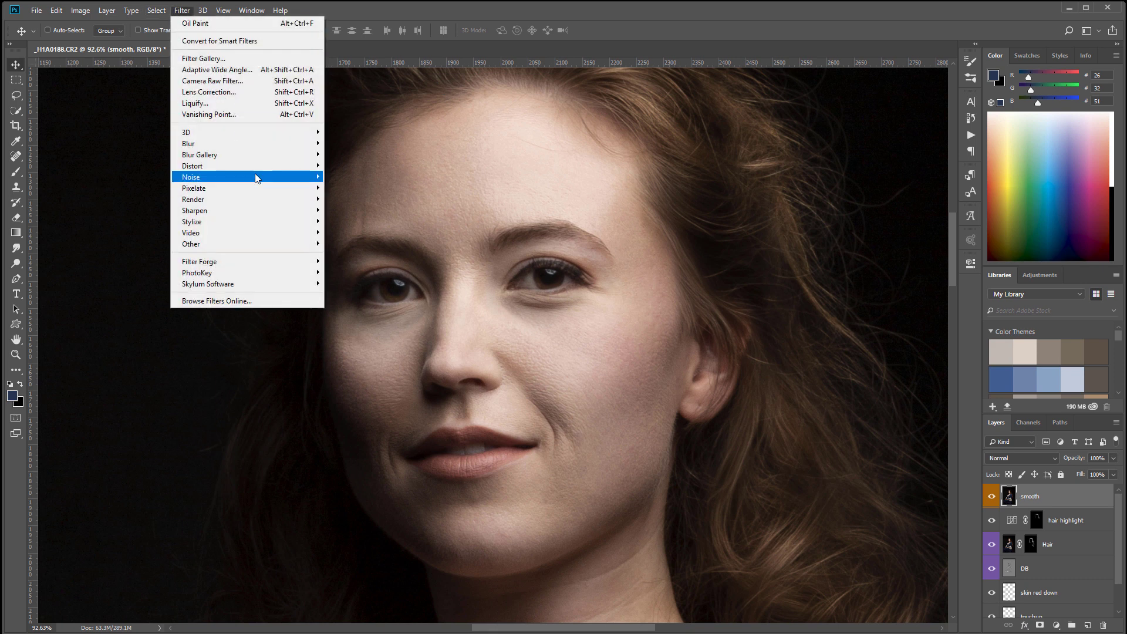
{"action": "mouse_move", "coordinate": [278, 177]}
{"action": "left_click", "coordinate": [369, 202]}
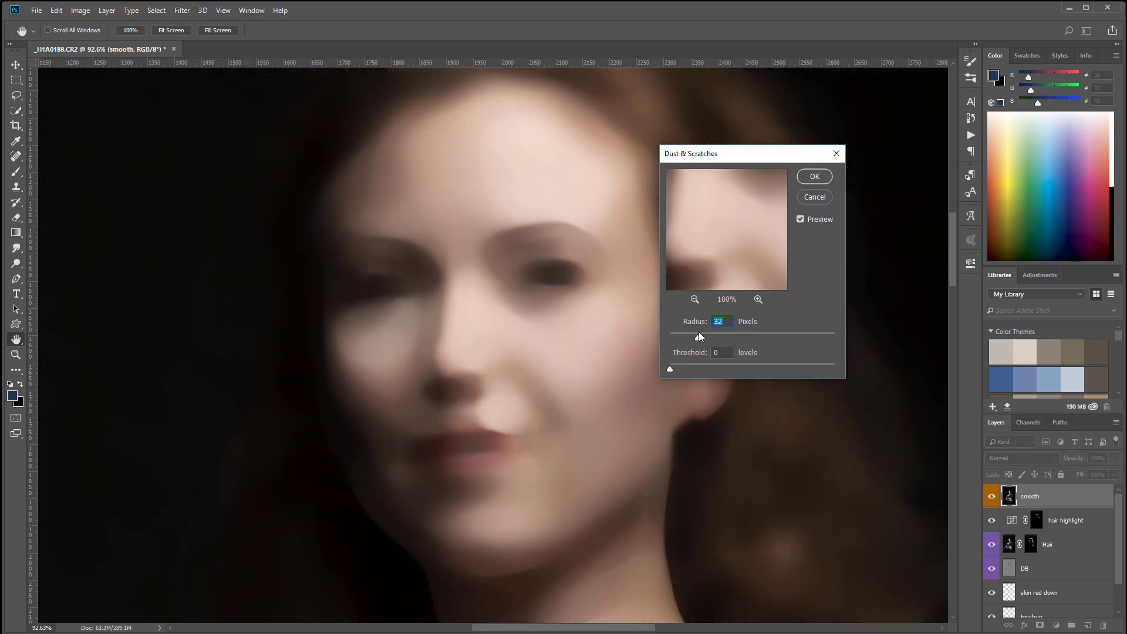
{"action": "left_click_drag", "start_coordinate": [690, 336], "coordinate": [679, 337]}
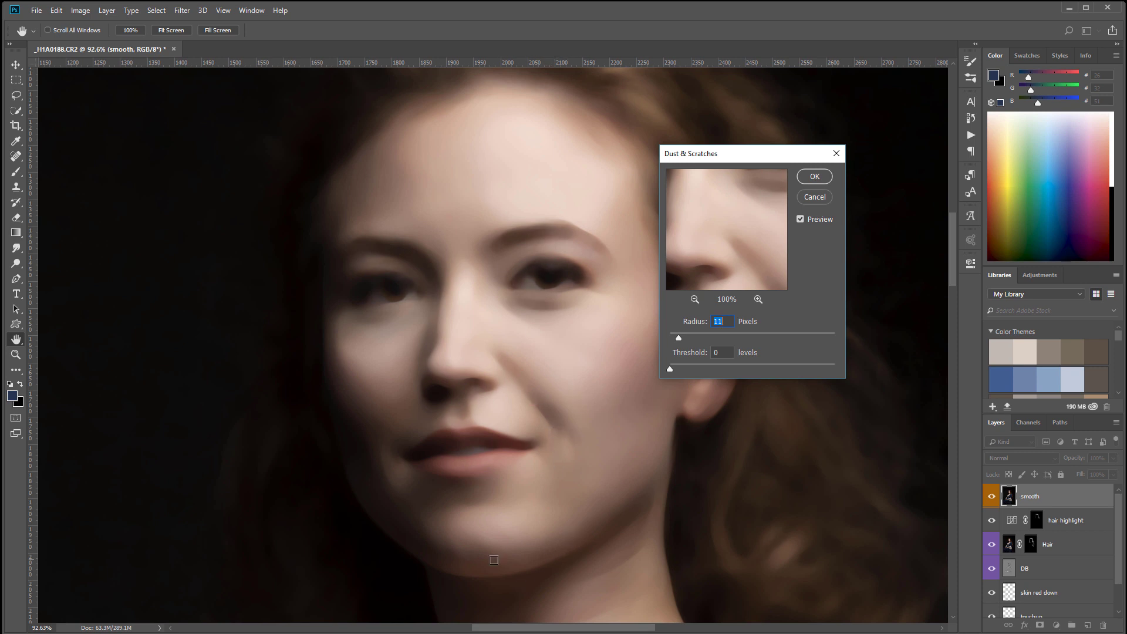
{"action": "left_click", "coordinate": [810, 177]}
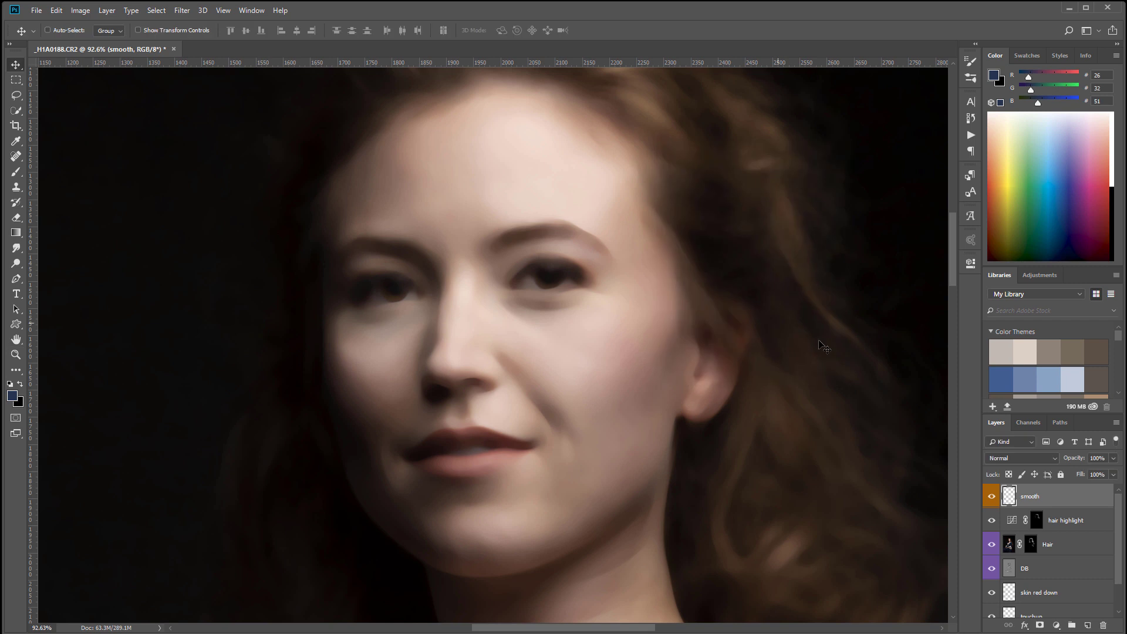
Step: Add a layer mask to the smooth layer and invert it to black to hide the smoothing
{"action": "scroll", "coordinate": [499, 306], "scroll_direction": "down", "scroll_amount": 5}
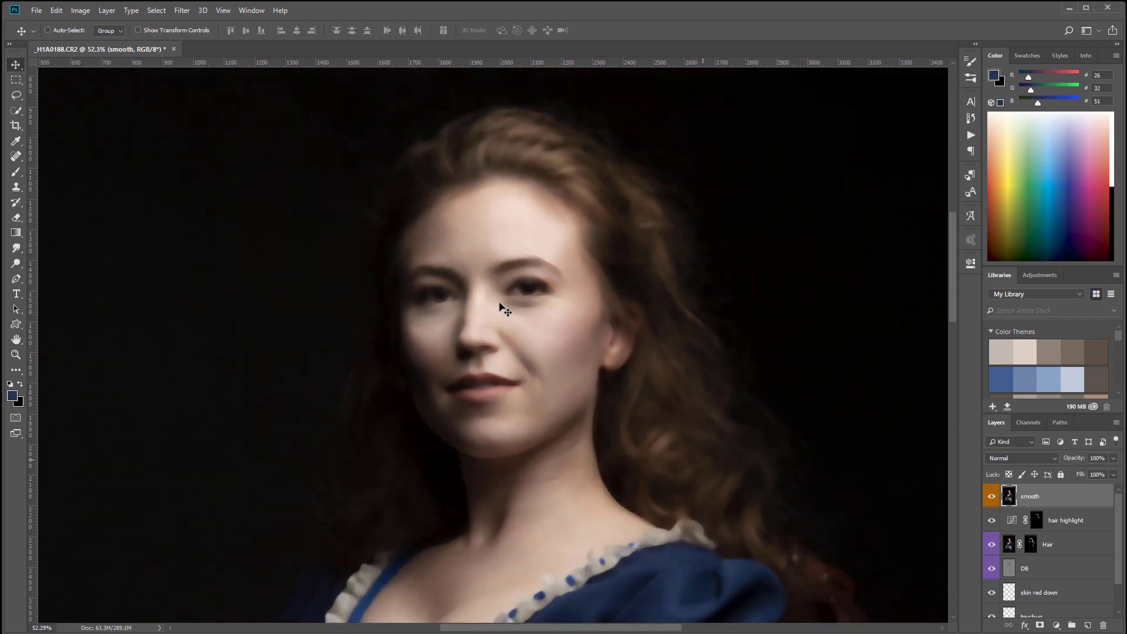
{"action": "scroll", "coordinate": [498, 309], "scroll_direction": "up", "scroll_amount": 4}
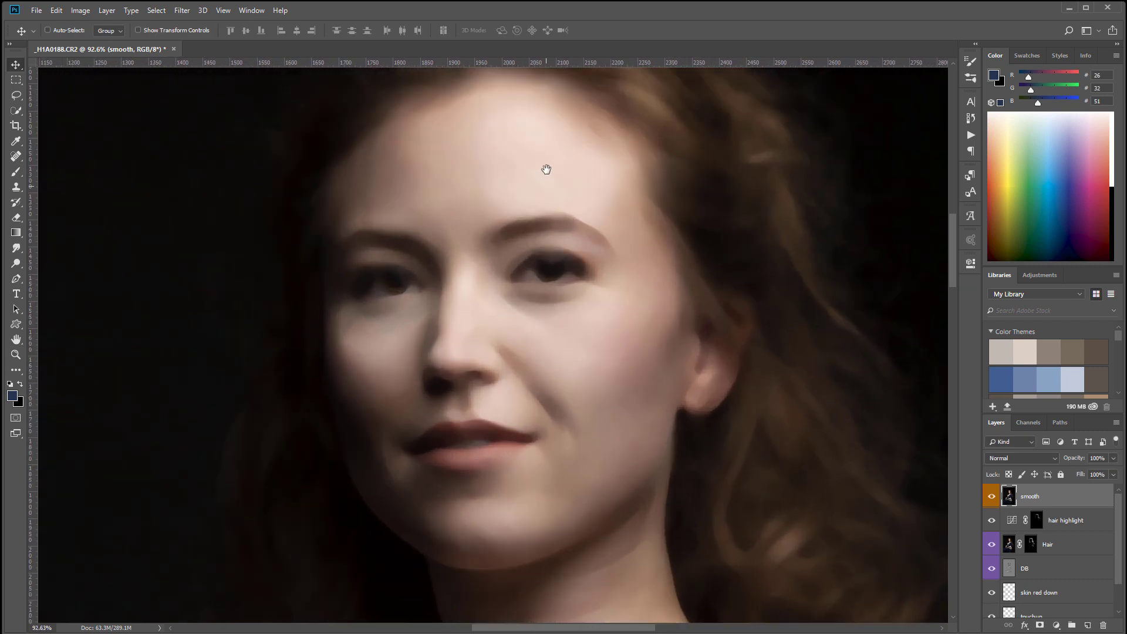
{"action": "scroll", "coordinate": [563, 218], "scroll_direction": "up", "scroll_amount": 1}
{"action": "left_click", "coordinate": [1040, 625]}
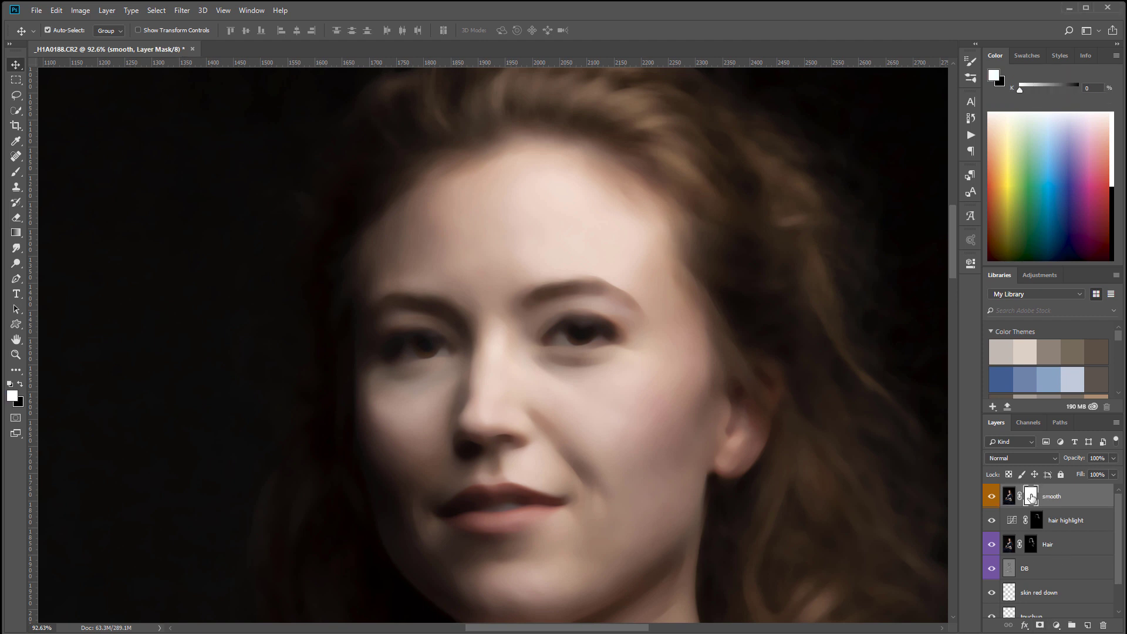
{"action": "key", "text": "ctrl+i"}
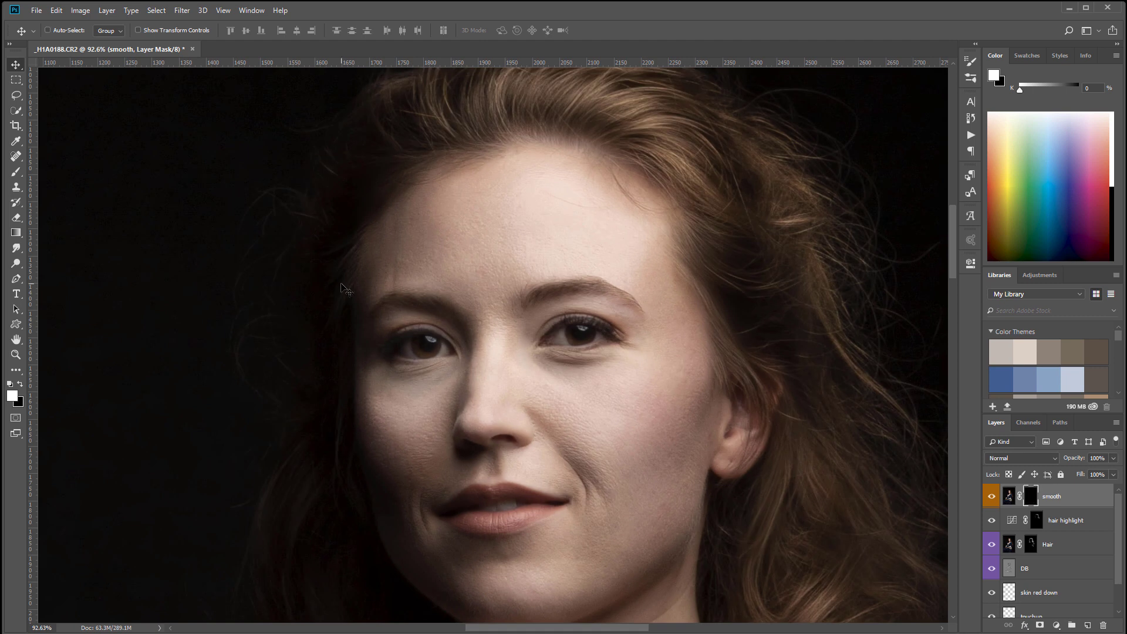
Step: Paint white on the smooth layer's mask over the forehead with a 100 px soft brush at 10% opacity
{"action": "left_click", "coordinate": [16, 172]}
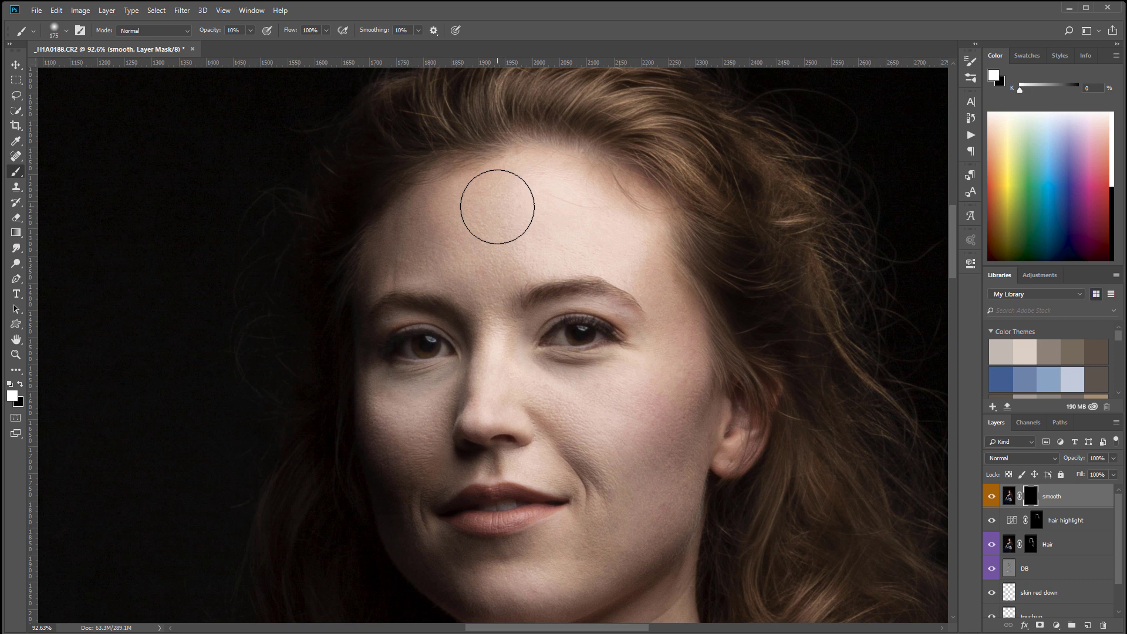
{"action": "scroll", "coordinate": [498, 208], "scroll_direction": "up", "scroll_amount": 3}
{"action": "key", "text": "bracketleft"}
{"action": "key", "text": "bracketleft"}
{"action": "key", "text": "bracketleft"}
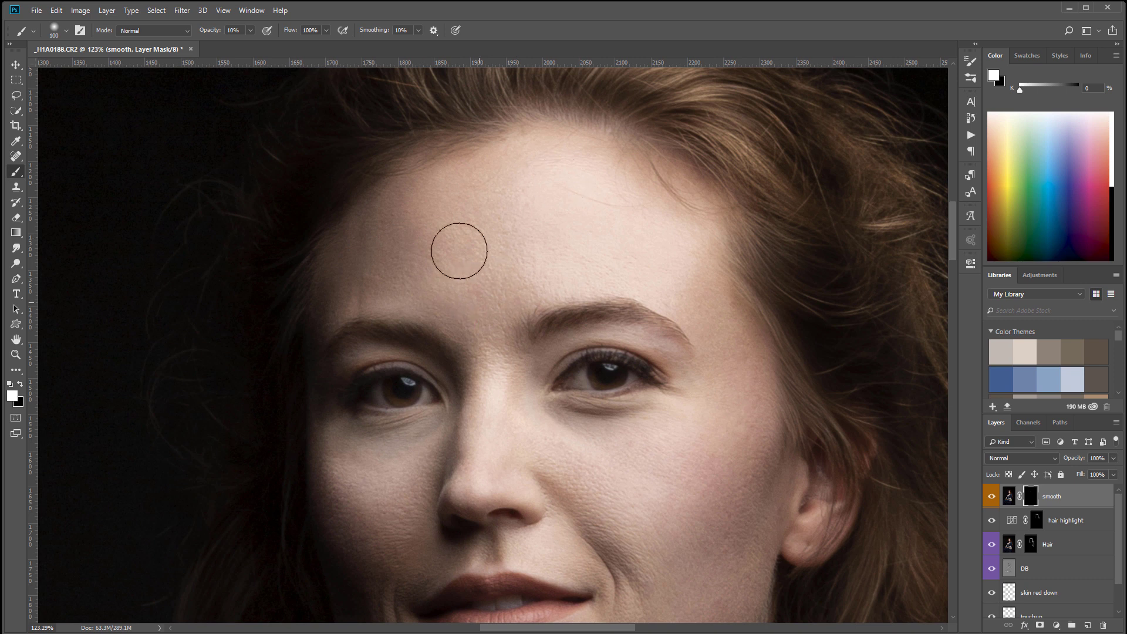
{"action": "mouse_move", "coordinate": [595, 216]}
{"action": "left_mouse_down"}
{"action": "mouse_move", "coordinate": [521, 276]}
{"action": "mouse_move", "coordinate": [687, 235]}
{"action": "mouse_move", "coordinate": [617, 181]}
{"action": "mouse_move", "coordinate": [518, 169]}
{"action": "left_mouse_up"}
Step: Paint the smoothing in over the cheeks, the area around the mouth and the chin on the mask
{"action": "left_click_drag", "start_coordinate": [722, 492], "coordinate": [714, 282]}
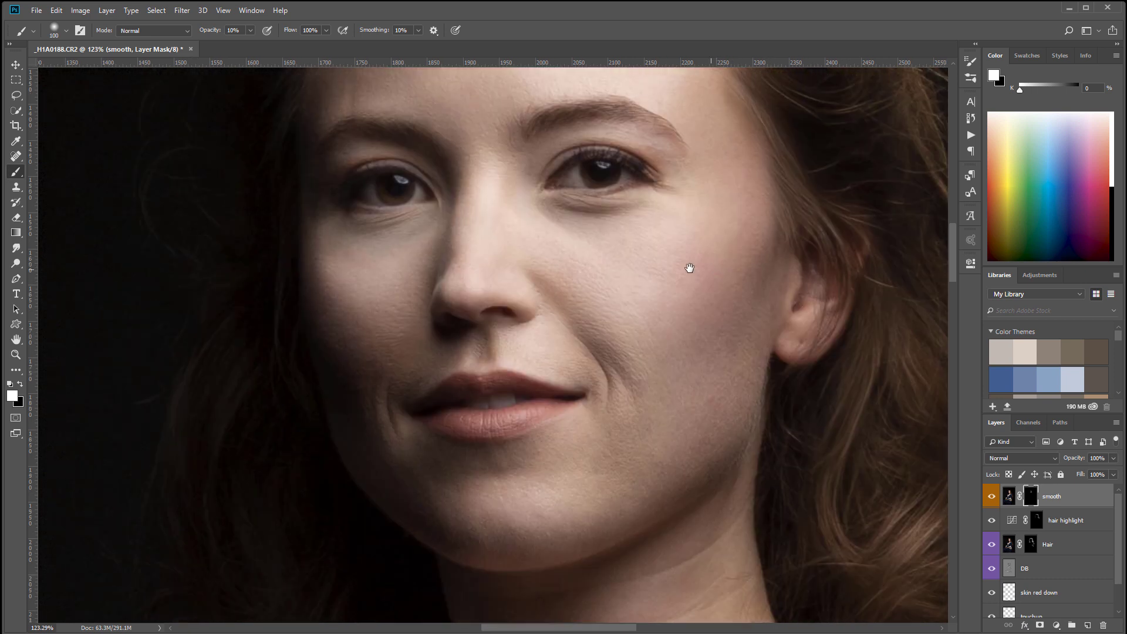
{"action": "mouse_move", "coordinate": [509, 348]}
{"action": "left_mouse_down"}
{"action": "mouse_move", "coordinate": [452, 360]}
{"action": "mouse_move", "coordinate": [406, 333]}
{"action": "mouse_move", "coordinate": [420, 290]}
{"action": "mouse_move", "coordinate": [393, 316]}
{"action": "mouse_move", "coordinate": [327, 309]}
{"action": "mouse_move", "coordinate": [384, 362]}
{"action": "mouse_move", "coordinate": [385, 435]}
{"action": "mouse_move", "coordinate": [431, 497]}
{"action": "mouse_move", "coordinate": [627, 520]}
{"action": "left_mouse_up"}
{"action": "mouse_move", "coordinate": [511, 456]}
{"action": "left_mouse_down"}
{"action": "mouse_move", "coordinate": [581, 438]}
{"action": "mouse_move", "coordinate": [601, 463]}
{"action": "mouse_move", "coordinate": [659, 431]}
{"action": "left_mouse_up"}
{"action": "mouse_move", "coordinate": [749, 349]}
{"action": "left_mouse_down"}
{"action": "mouse_move", "coordinate": [718, 406]}
{"action": "mouse_move", "coordinate": [681, 370]}
{"action": "mouse_move", "coordinate": [640, 412]}
{"action": "mouse_move", "coordinate": [547, 305]}
{"action": "mouse_move", "coordinate": [557, 299]}
{"action": "mouse_move", "coordinate": [688, 383]}
{"action": "mouse_move", "coordinate": [751, 286]}
{"action": "mouse_move", "coordinate": [795, 301]}
{"action": "mouse_move", "coordinate": [731, 418]}
{"action": "mouse_move", "coordinate": [729, 475]}
{"action": "mouse_move", "coordinate": [809, 224]}
{"action": "mouse_move", "coordinate": [751, 271]}
{"action": "mouse_move", "coordinate": [791, 357]}
{"action": "mouse_move", "coordinate": [686, 297]}
{"action": "mouse_move", "coordinate": [543, 274]}
{"action": "mouse_move", "coordinate": [541, 307]}
{"action": "mouse_move", "coordinate": [458, 162]}
{"action": "mouse_move", "coordinate": [475, 217]}
{"action": "mouse_move", "coordinate": [487, 189]}
{"action": "mouse_move", "coordinate": [407, 268]}
{"action": "mouse_move", "coordinate": [410, 300]}
{"action": "mouse_move", "coordinate": [326, 275]}
{"action": "mouse_move", "coordinate": [489, 233]}
{"action": "mouse_move", "coordinate": [531, 274]}
{"action": "mouse_move", "coordinate": [587, 290]}
{"action": "mouse_move", "coordinate": [569, 278]}
{"action": "mouse_move", "coordinate": [611, 347]}
{"action": "mouse_move", "coordinate": [637, 449]}
{"action": "mouse_move", "coordinate": [579, 502]}
{"action": "mouse_move", "coordinate": [685, 487]}
{"action": "mouse_move", "coordinate": [707, 288]}
{"action": "mouse_move", "coordinate": [700, 332]}
{"action": "left_mouse_up"}
Step: Paint more smoothing over the forehead and upper face on the smooth layer's mask
{"action": "left_click_drag", "start_coordinate": [710, 245], "coordinate": [712, 381]}
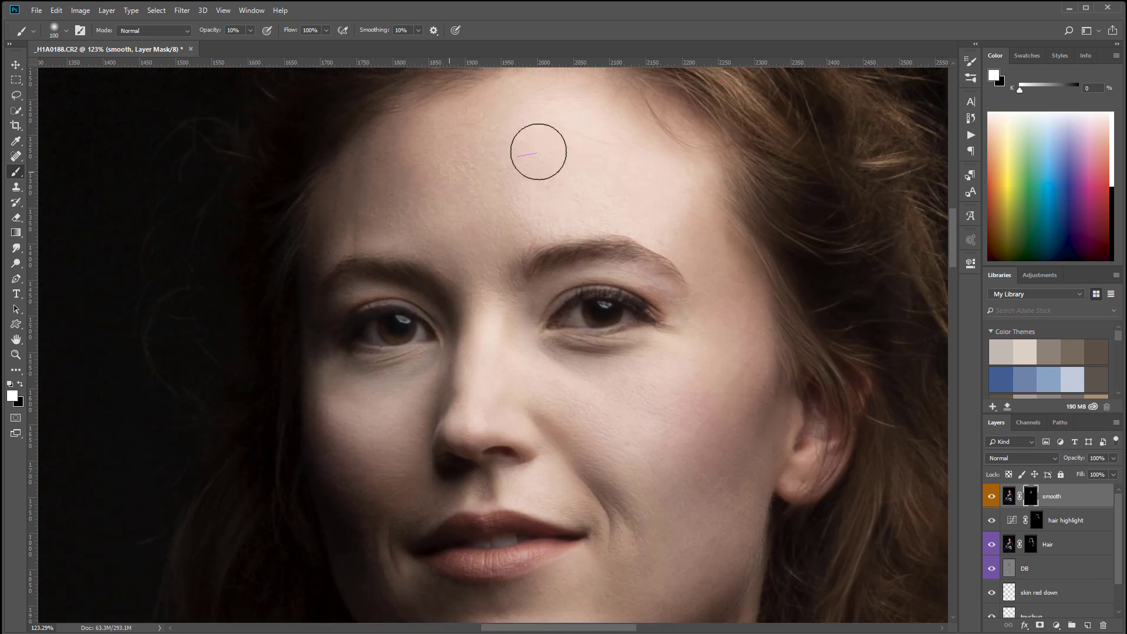
{"action": "left_click_drag", "start_coordinate": [434, 194], "coordinate": [503, 269]}
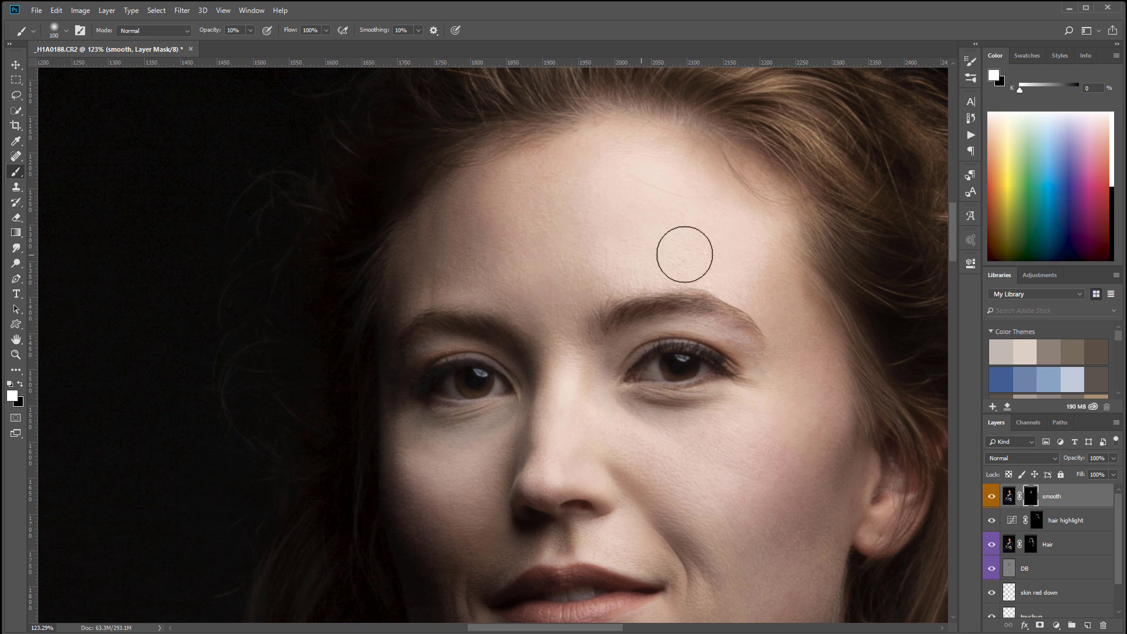
{"action": "mouse_move", "coordinate": [688, 382]}
{"action": "left_mouse_down"}
{"action": "mouse_move", "coordinate": [660, 327]}
{"action": "mouse_move", "coordinate": [540, 183]}
{"action": "left_mouse_up"}
{"action": "left_click_drag", "start_coordinate": [667, 366], "coordinate": [669, 284]}
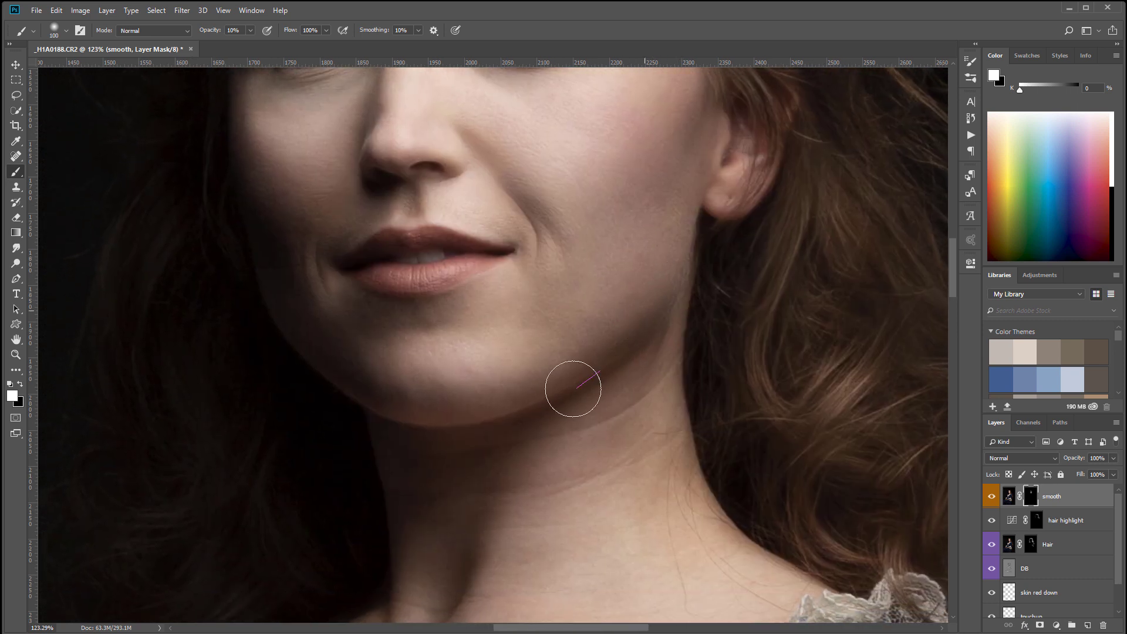
Step: Paint the smoothing in along the jawline and over the shadowed upper neck on the mask
{"action": "left_click_drag", "start_coordinate": [653, 386], "coordinate": [636, 289]}
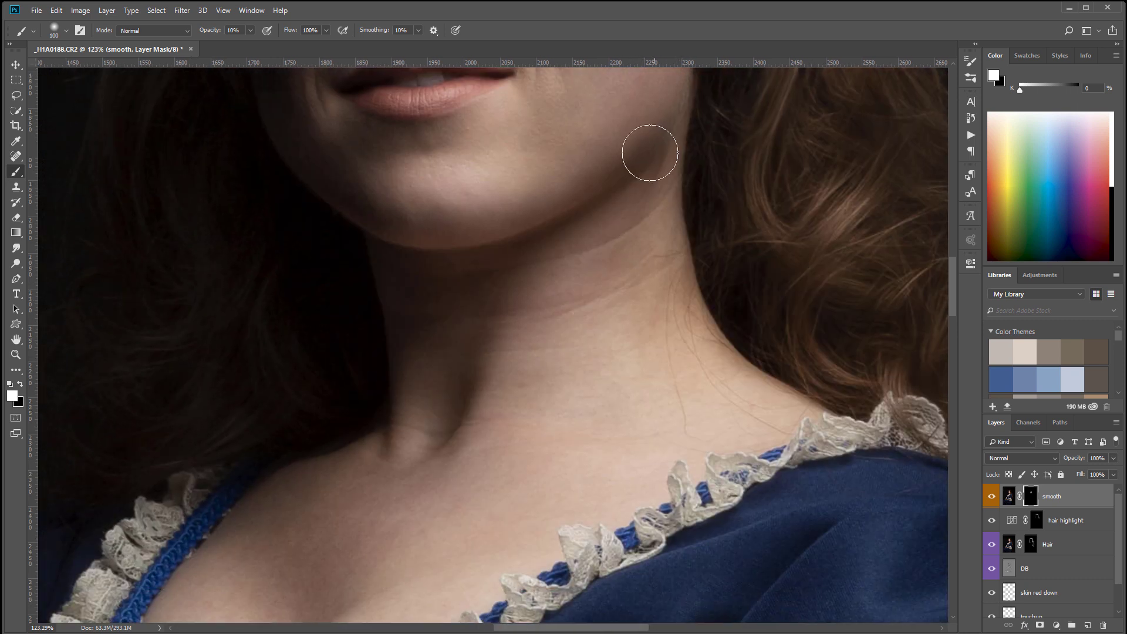
{"action": "scroll", "coordinate": [632, 160], "scroll_direction": "up", "scroll_amount": 5}
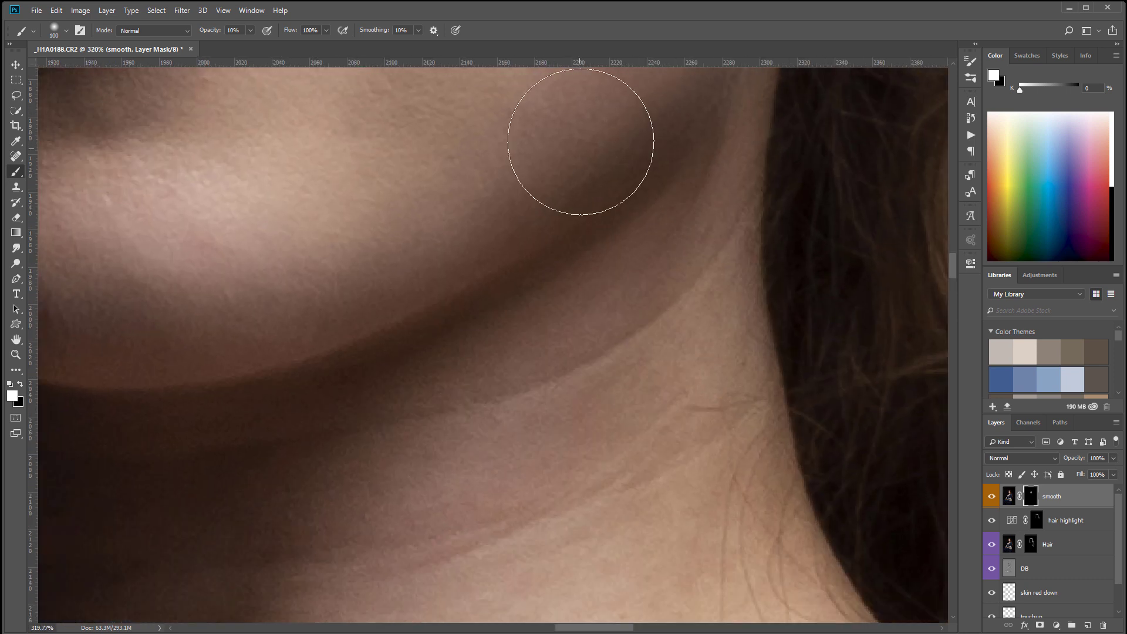
{"action": "left_click_drag", "start_coordinate": [626, 246], "coordinate": [594, 358]}
{"action": "scroll", "coordinate": [619, 359], "scroll_direction": "up", "scroll_amount": 3}
{"action": "scroll", "coordinate": [557, 398], "scroll_direction": "up", "scroll_amount": 1}
{"action": "mouse_move", "coordinate": [511, 332]}
{"action": "left_mouse_down"}
{"action": "mouse_move", "coordinate": [664, 220]}
{"action": "mouse_move", "coordinate": [300, 400]}
{"action": "mouse_move", "coordinate": [551, 397]}
{"action": "left_mouse_up"}
{"action": "left_click_drag", "start_coordinate": [645, 385], "coordinate": [861, 228]}
{"action": "mouse_move", "coordinate": [250, 229]}
{"action": "left_mouse_down"}
{"action": "mouse_move", "coordinate": [274, 294]}
{"action": "mouse_move", "coordinate": [468, 206]}
{"action": "mouse_move", "coordinate": [261, 243]}
{"action": "left_mouse_up"}
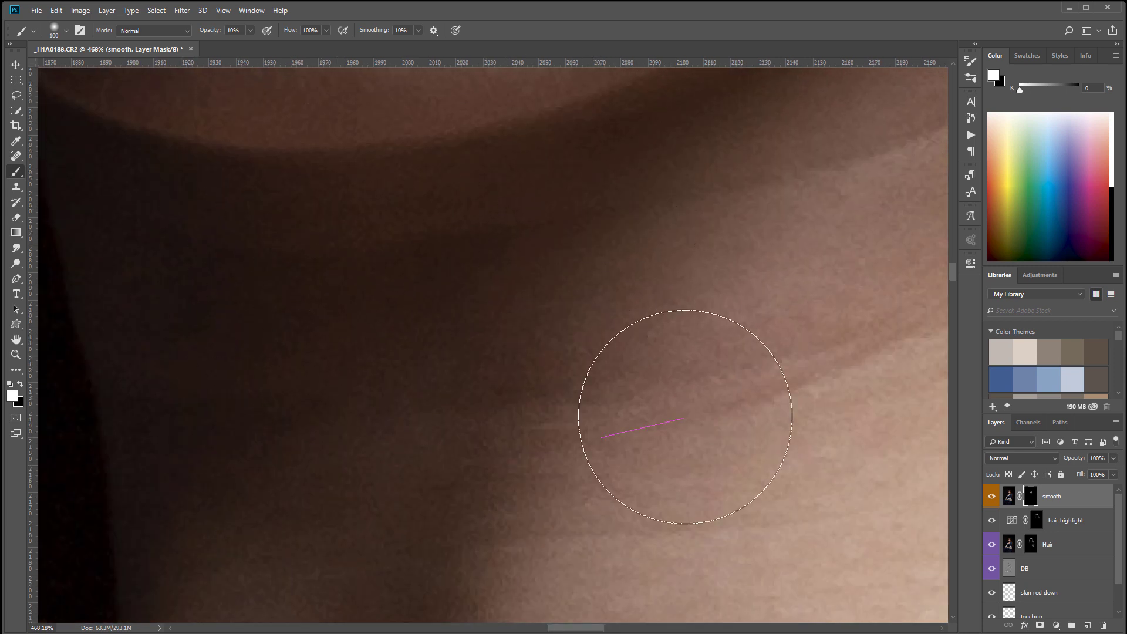
{"action": "left_click_drag", "start_coordinate": [677, 426], "coordinate": [793, 244]}
{"action": "mouse_move", "coordinate": [422, 470]}
{"action": "left_mouse_down"}
{"action": "mouse_move", "coordinate": [626, 432]}
{"action": "mouse_move", "coordinate": [743, 344]}
{"action": "mouse_move", "coordinate": [668, 364]}
{"action": "mouse_move", "coordinate": [692, 320]}
{"action": "left_mouse_up"}
{"action": "scroll", "coordinate": [692, 320], "scroll_direction": "down", "scroll_amount": 13}
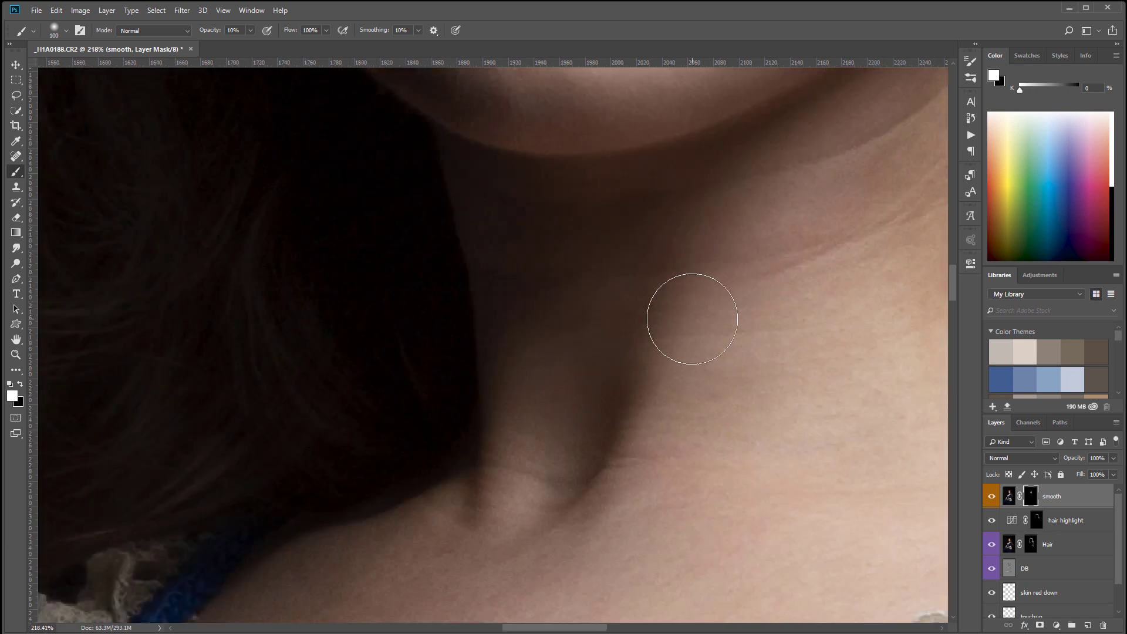
Step: Paint the smoothing in over the lower neck, collarbone area and chest on the mask
{"action": "left_click_drag", "start_coordinate": [824, 330], "coordinate": [711, 388]}
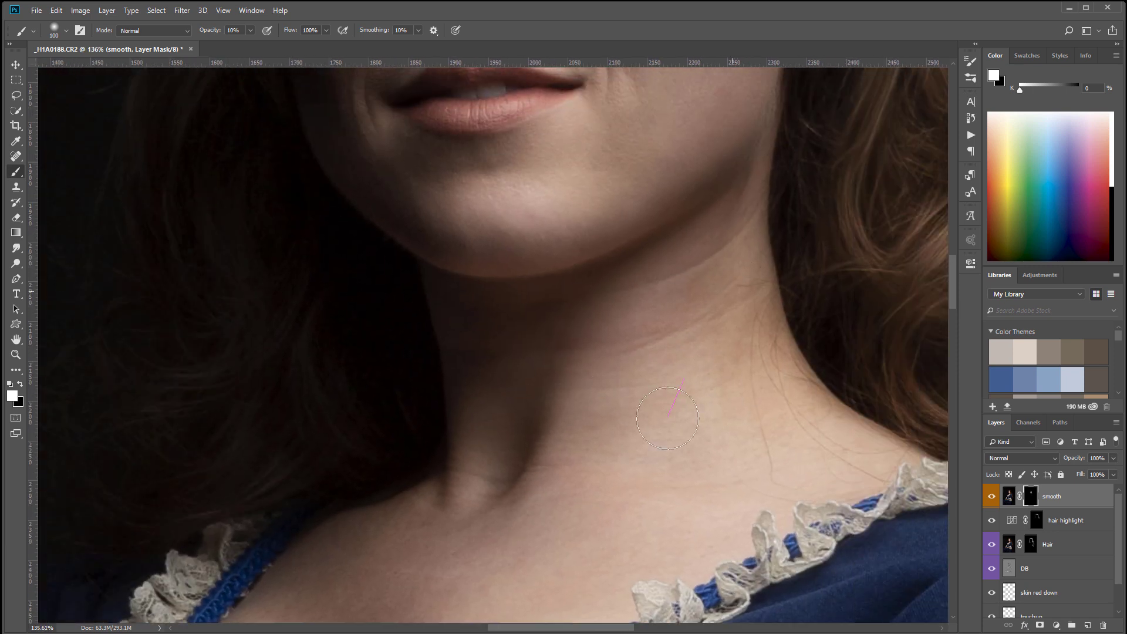
{"action": "mouse_move", "coordinate": [532, 504]}
{"action": "left_mouse_down"}
{"action": "mouse_move", "coordinate": [541, 483]}
{"action": "mouse_move", "coordinate": [471, 448]}
{"action": "left_mouse_up"}
{"action": "left_click_drag", "start_coordinate": [574, 512], "coordinate": [746, 328]}
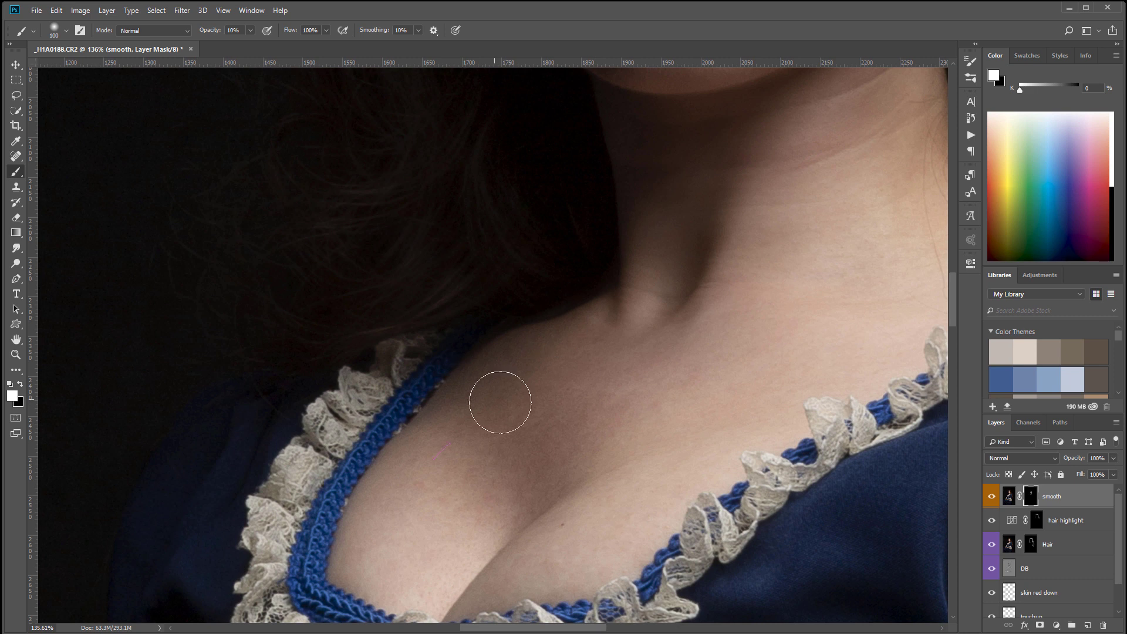
{"action": "left_click_drag", "start_coordinate": [527, 503], "coordinate": [641, 412]}
{"action": "left_click_drag", "start_coordinate": [780, 276], "coordinate": [562, 441]}
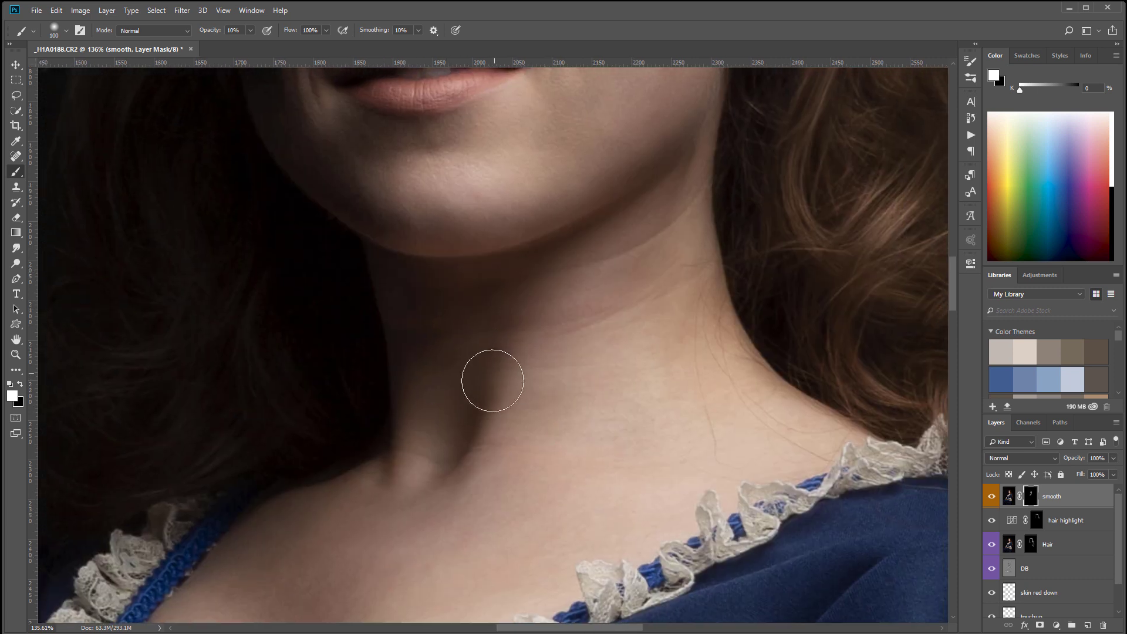
{"action": "left_click_drag", "start_coordinate": [640, 440], "coordinate": [697, 386]}
{"action": "mouse_move", "coordinate": [681, 235]}
{"action": "left_mouse_down"}
{"action": "mouse_move", "coordinate": [663, 265]}
{"action": "mouse_move", "coordinate": [734, 275]}
{"action": "mouse_move", "coordinate": [650, 319]}
{"action": "mouse_move", "coordinate": [607, 249]}
{"action": "left_mouse_up"}
{"action": "left_click_drag", "start_coordinate": [729, 423], "coordinate": [676, 445]}
Step: Paint the smoothing in over the forearm, fingers and wrists of both hands on the mask
{"action": "scroll", "coordinate": [676, 445], "scroll_direction": "down", "scroll_amount": 5}
{"action": "left_click_drag", "start_coordinate": [675, 532], "coordinate": [681, 199]}
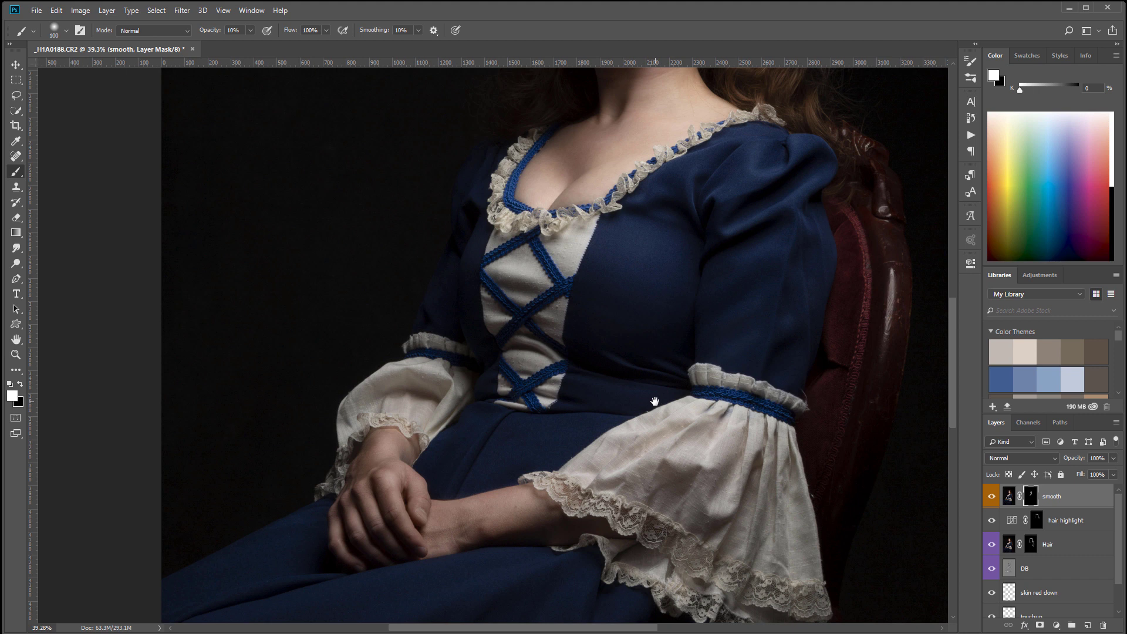
{"action": "scroll", "coordinate": [654, 387], "scroll_direction": "down", "scroll_amount": 4}
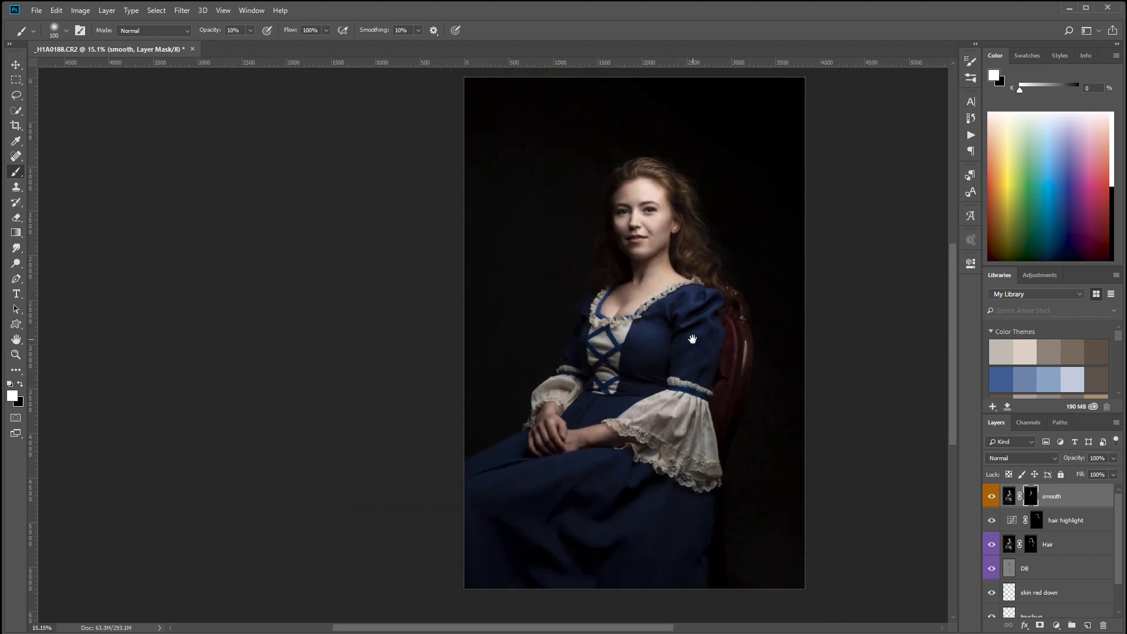
{"action": "scroll", "coordinate": [581, 442], "scroll_direction": "up", "scroll_amount": 10}
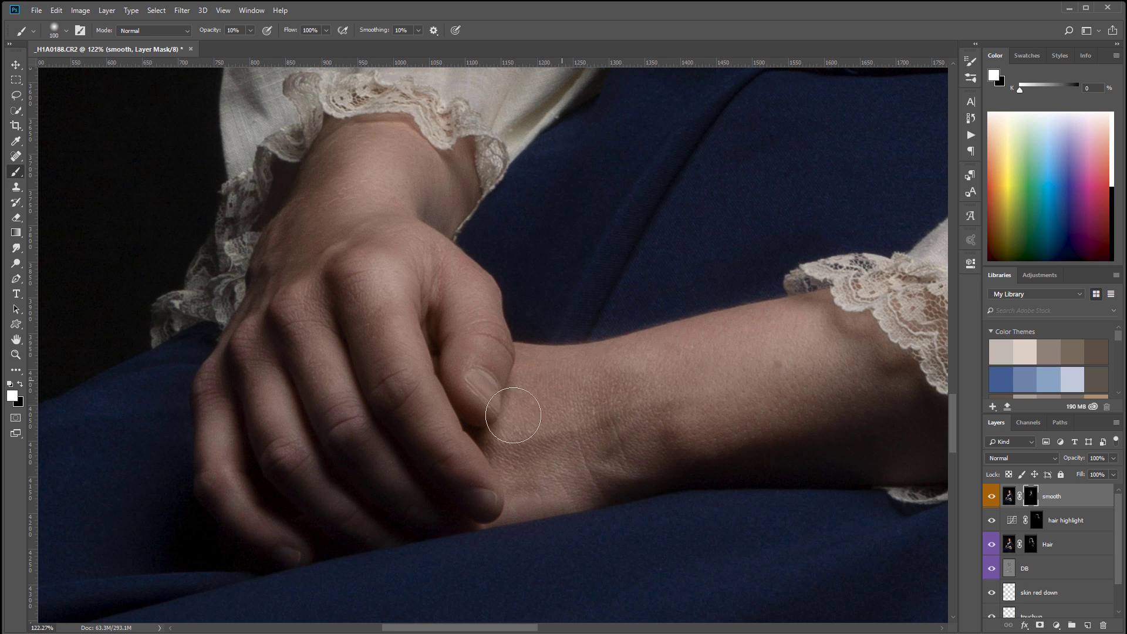
{"action": "mouse_move", "coordinate": [611, 446]}
{"action": "left_mouse_down"}
{"action": "mouse_move", "coordinate": [561, 477]}
{"action": "mouse_move", "coordinate": [524, 469]}
{"action": "left_mouse_up"}
{"action": "mouse_move", "coordinate": [284, 301]}
{"action": "left_mouse_down"}
{"action": "mouse_move", "coordinate": [322, 289]}
{"action": "mouse_move", "coordinate": [310, 317]}
{"action": "mouse_move", "coordinate": [395, 471]}
{"action": "left_mouse_up"}
{"action": "mouse_move", "coordinate": [264, 341]}
{"action": "left_mouse_down"}
{"action": "mouse_move", "coordinate": [259, 370]}
{"action": "mouse_move", "coordinate": [339, 494]}
{"action": "left_mouse_up"}
{"action": "mouse_move", "coordinate": [206, 382]}
{"action": "left_mouse_down"}
{"action": "mouse_move", "coordinate": [221, 470]}
{"action": "mouse_move", "coordinate": [291, 541]}
{"action": "left_mouse_up"}
{"action": "mouse_move", "coordinate": [317, 242]}
{"action": "left_mouse_down"}
{"action": "mouse_move", "coordinate": [317, 201]}
{"action": "mouse_move", "coordinate": [340, 167]}
{"action": "mouse_move", "coordinate": [327, 130]}
{"action": "mouse_move", "coordinate": [345, 164]}
{"action": "left_mouse_up"}
{"action": "left_click_drag", "start_coordinate": [416, 163], "coordinate": [429, 189]}
Step: Paint white on the smooth layer's mask over the background and lower skirt around the figure with a 1400 px brush at 10% opacity
{"action": "scroll", "coordinate": [382, 483], "scroll_direction": "down", "scroll_amount": 6}
{"action": "scroll", "coordinate": [395, 496], "scroll_direction": "down", "scroll_amount": 3}
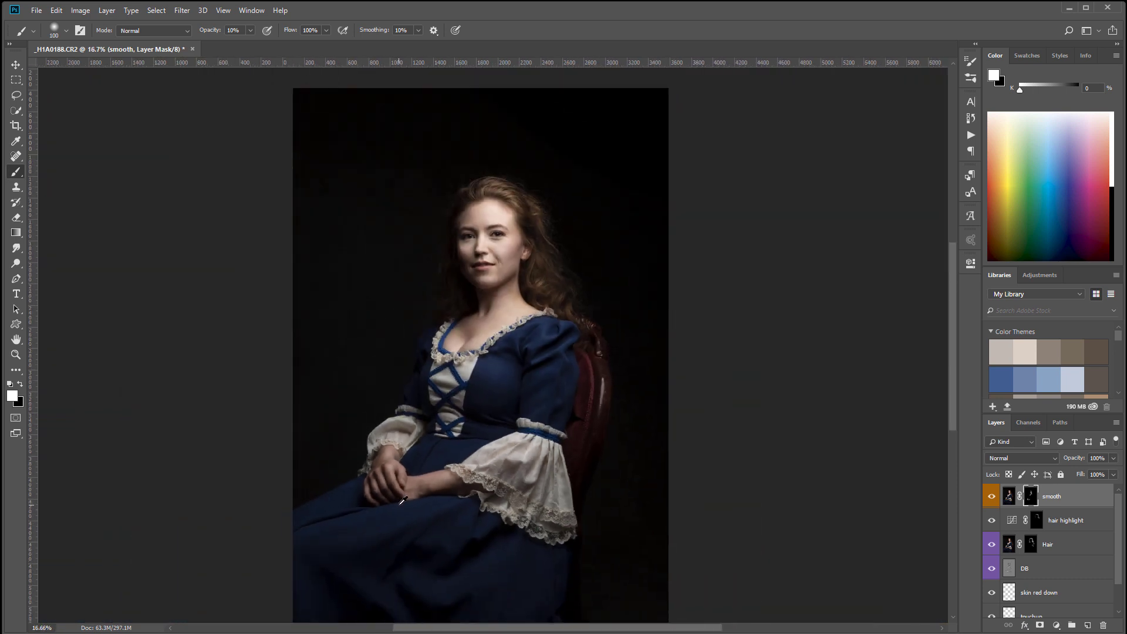
{"action": "left_click_drag", "start_coordinate": [511, 441], "coordinate": [578, 363]}
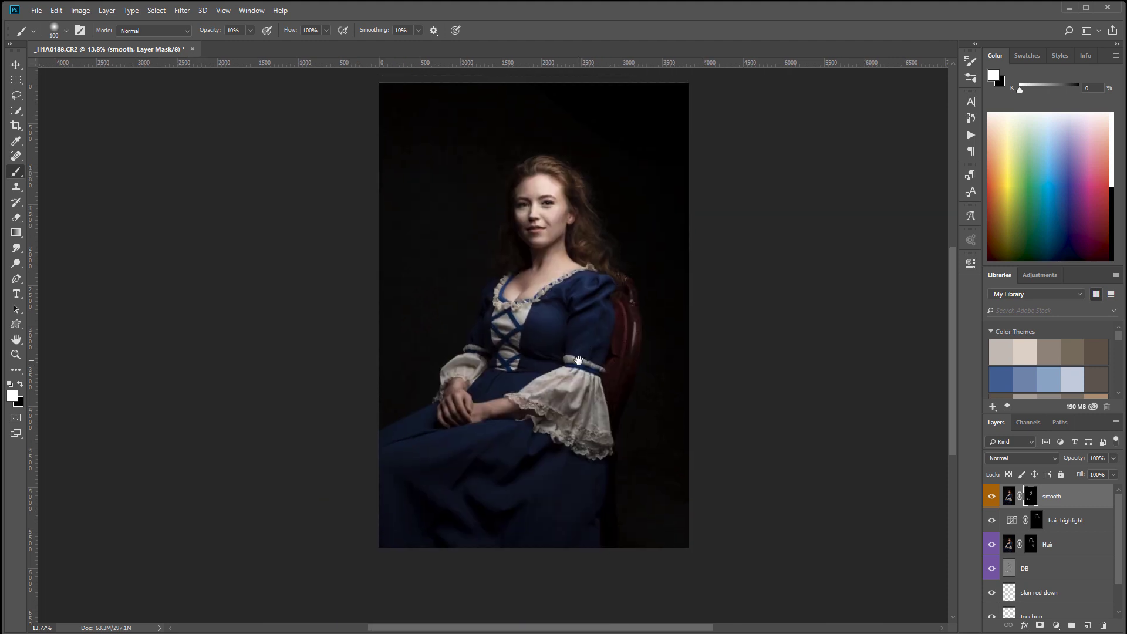
{"action": "key", "text": "bracketright"}
{"action": "key", "text": "bracketright"}
{"action": "key", "text": "bracketright"}
{"action": "key", "text": "bracketright"}
{"action": "key", "text": "bracketright"}
{"action": "key", "text": "bracketright"}
{"action": "key", "text": "bracketright"}
{"action": "key", "text": "bracketright"}
{"action": "key", "text": "bracketright"}
{"action": "key", "text": "bracketright"}
{"action": "key", "text": "bracketright"}
{"action": "key", "text": "bracketright"}
{"action": "key", "text": "bracketright"}
{"action": "mouse_move", "coordinate": [486, 501]}
{"action": "left_mouse_down"}
{"action": "mouse_move", "coordinate": [403, 511]}
{"action": "mouse_move", "coordinate": [357, 446]}
{"action": "mouse_move", "coordinate": [459, 531]}
{"action": "mouse_move", "coordinate": [506, 551]}
{"action": "mouse_move", "coordinate": [634, 516]}
{"action": "mouse_move", "coordinate": [727, 468]}
{"action": "left_mouse_up"}
{"action": "left_click_drag", "start_coordinate": [690, 392], "coordinate": [737, 485]}
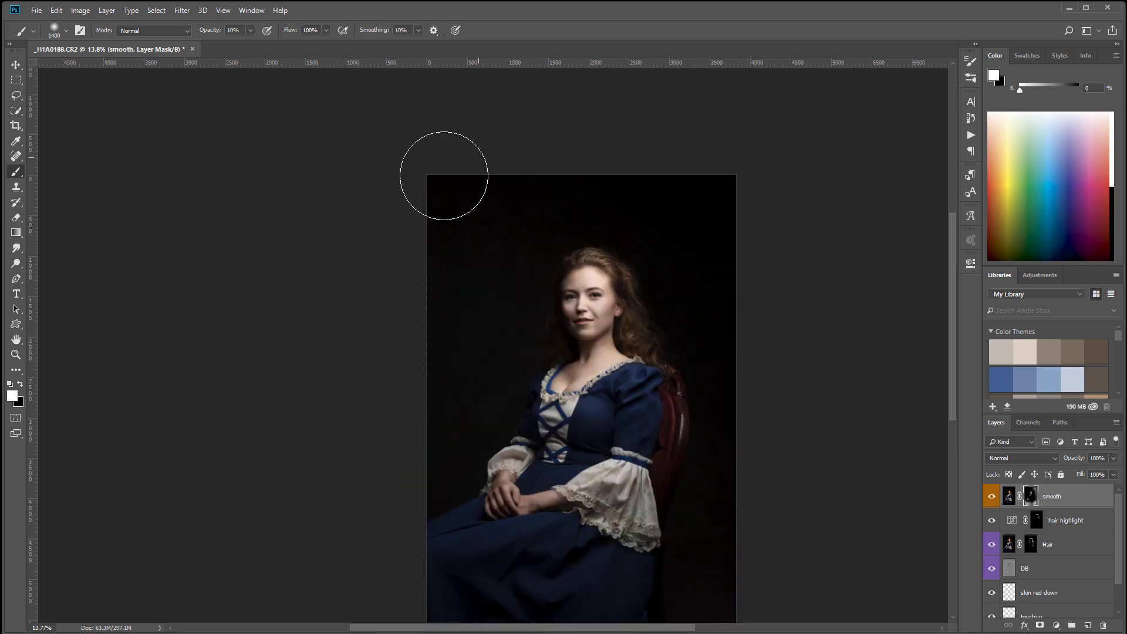
{"action": "mouse_move", "coordinate": [627, 182]}
{"action": "left_mouse_down"}
{"action": "mouse_move", "coordinate": [485, 189]}
{"action": "mouse_move", "coordinate": [407, 475]}
{"action": "left_mouse_up"}
{"action": "mouse_move", "coordinate": [507, 163]}
{"action": "left_mouse_down"}
{"action": "mouse_move", "coordinate": [604, 156]}
{"action": "mouse_move", "coordinate": [459, 168]}
{"action": "mouse_move", "coordinate": [755, 179]}
{"action": "mouse_move", "coordinate": [703, 269]}
{"action": "mouse_move", "coordinate": [768, 236]}
{"action": "left_mouse_up"}
{"action": "left_click_drag", "start_coordinate": [732, 558], "coordinate": [689, 597]}
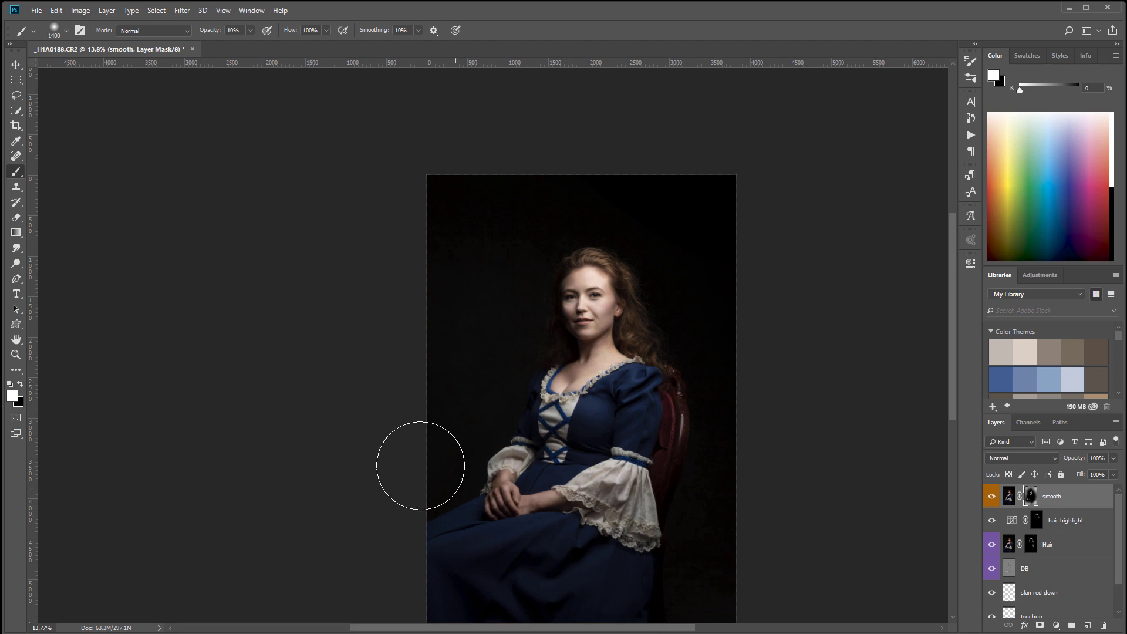
{"action": "mouse_move", "coordinate": [546, 565]}
{"action": "left_mouse_down"}
{"action": "mouse_move", "coordinate": [504, 496]}
{"action": "mouse_move", "coordinate": [666, 528]}
{"action": "mouse_move", "coordinate": [705, 499]}
{"action": "left_mouse_up"}
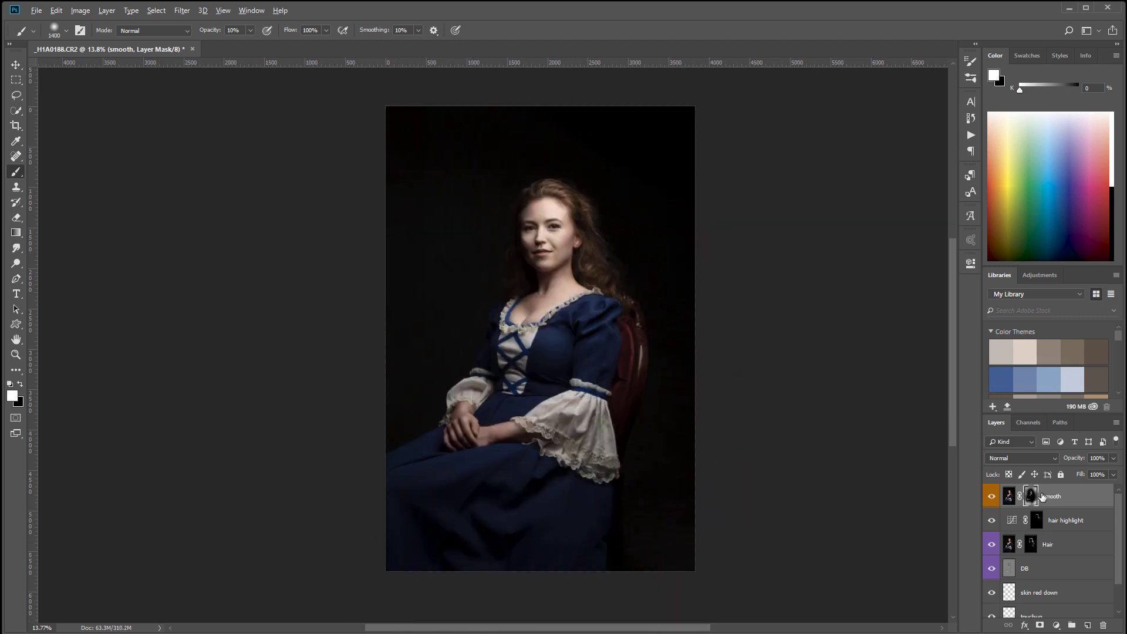
Step: Display the smooth layer's mask on its own, soften it with a slight Gaussian Blur, and return to the normal image view
{"action": "left_click", "coordinate": [1030, 498], "text": "alt"}
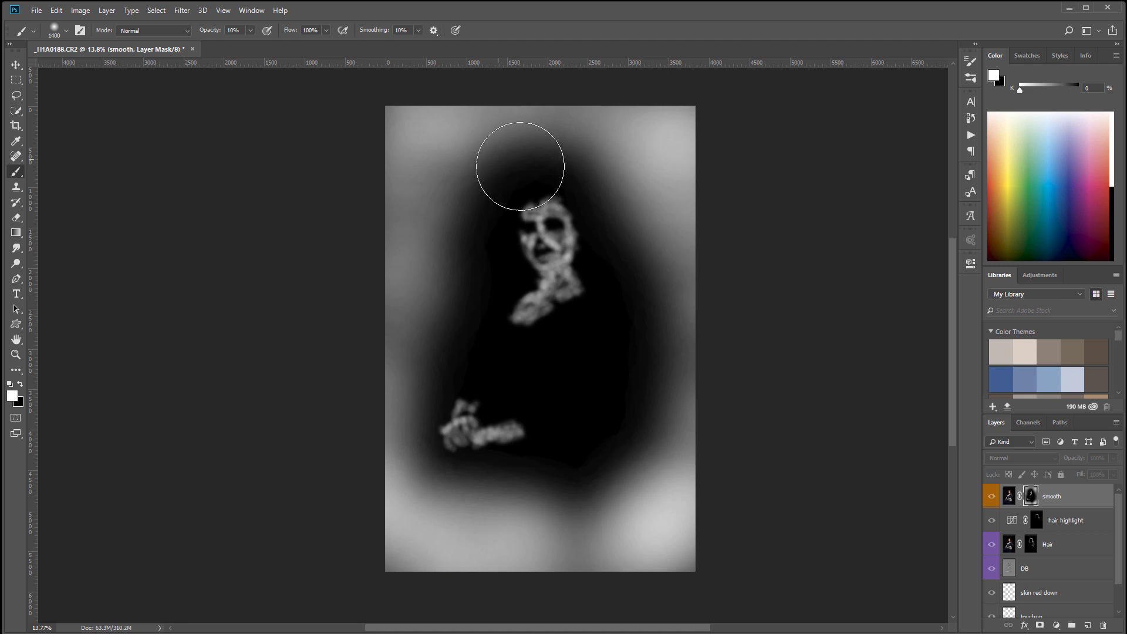
{"action": "scroll", "coordinate": [561, 256], "scroll_direction": "up", "scroll_amount": 3}
{"action": "scroll", "coordinate": [561, 256], "scroll_direction": "up", "scroll_amount": 5}
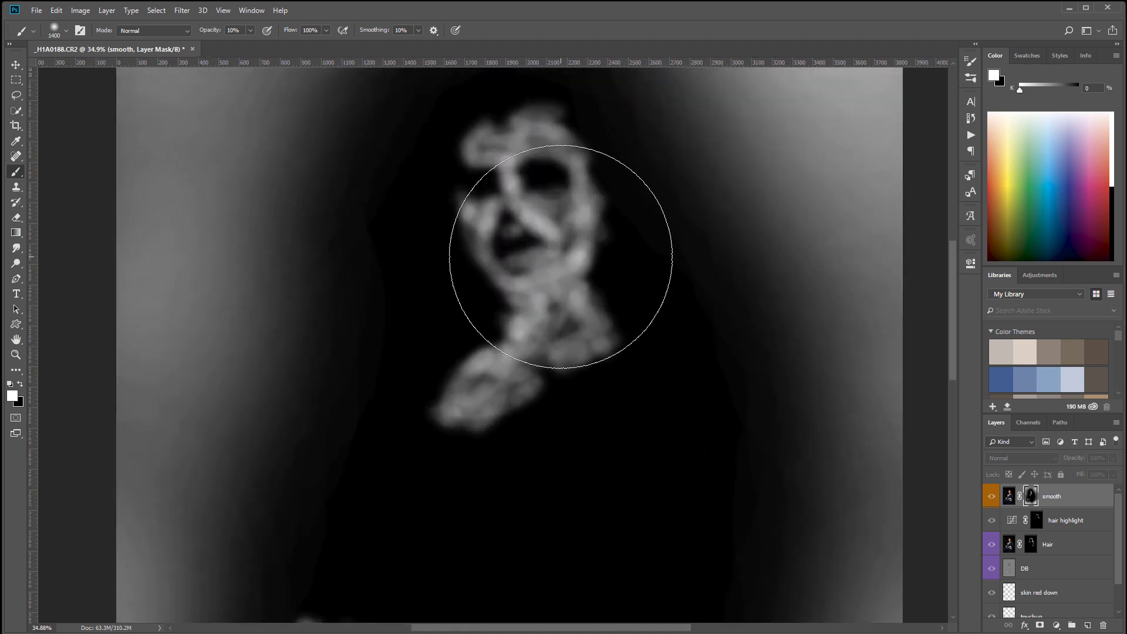
{"action": "left_click_drag", "start_coordinate": [659, 277], "coordinate": [668, 349]}
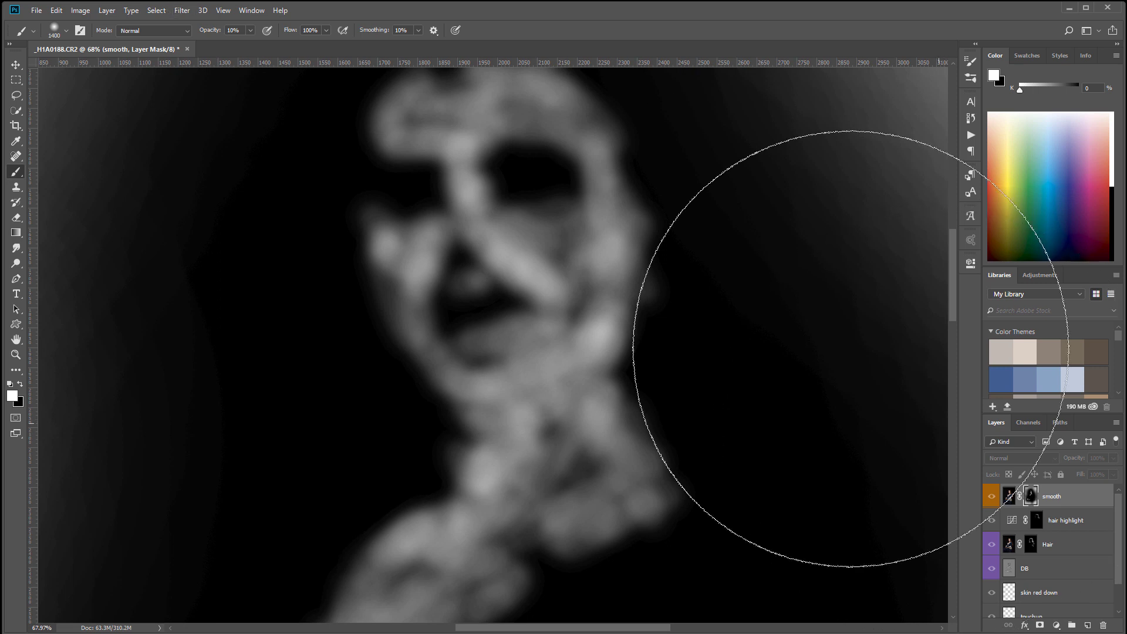
{"action": "left_click", "coordinate": [182, 10]}
{"action": "mouse_move", "coordinate": [238, 144]}
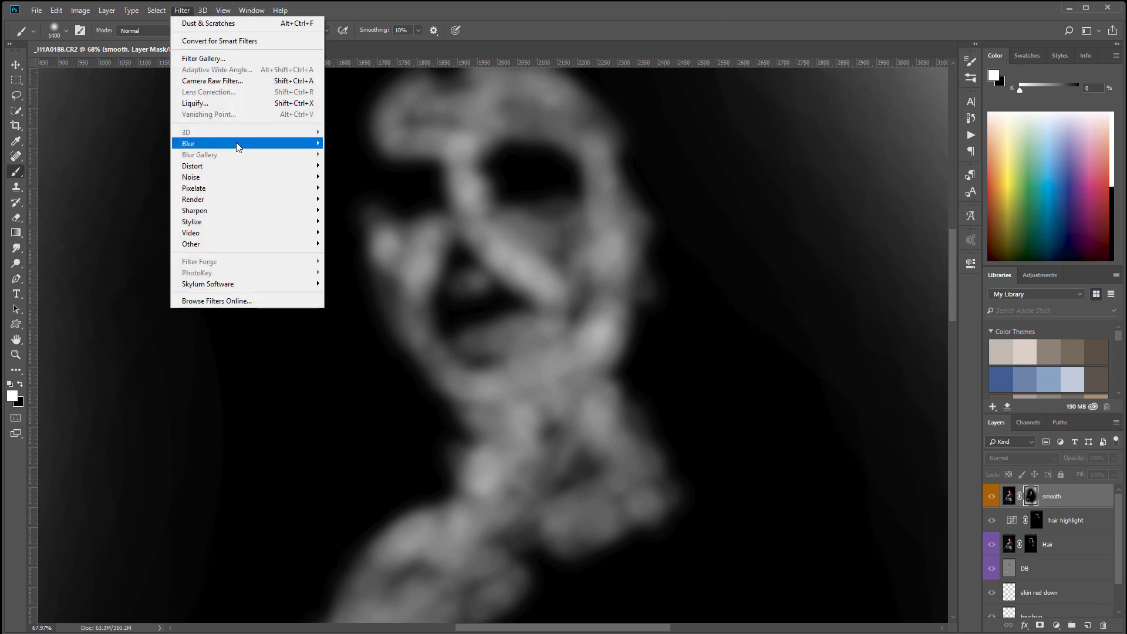
{"action": "left_click", "coordinate": [348, 187]}
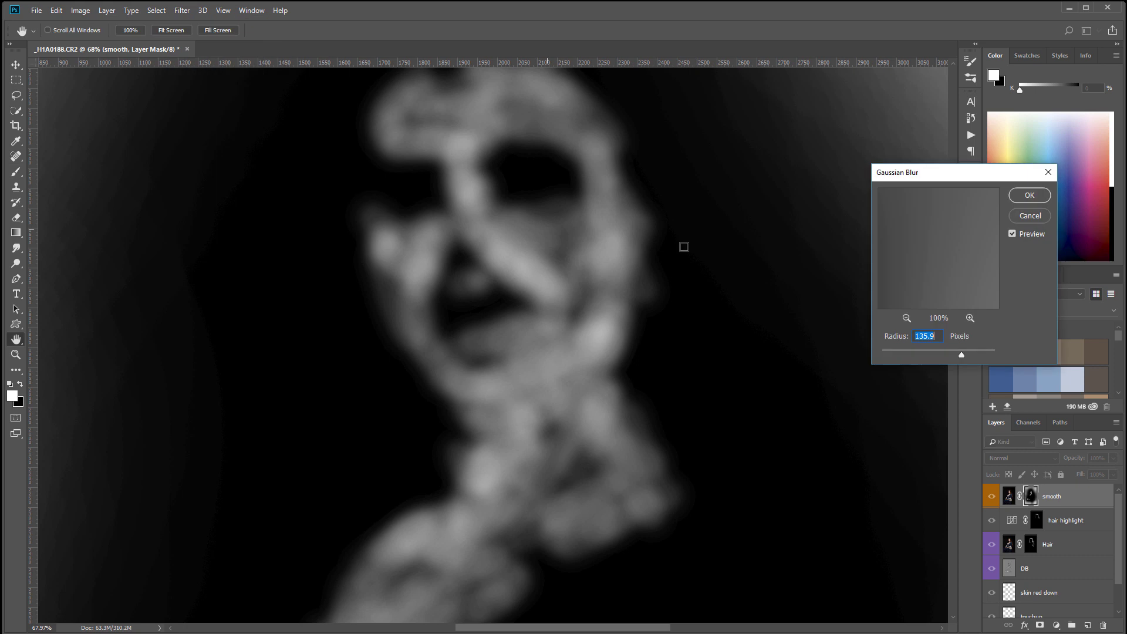
{"action": "mouse_move", "coordinate": [898, 350]}
{"action": "left_mouse_down"}
{"action": "mouse_move", "coordinate": [927, 351]}
{"action": "mouse_move", "coordinate": [904, 350]}
{"action": "left_mouse_up"}
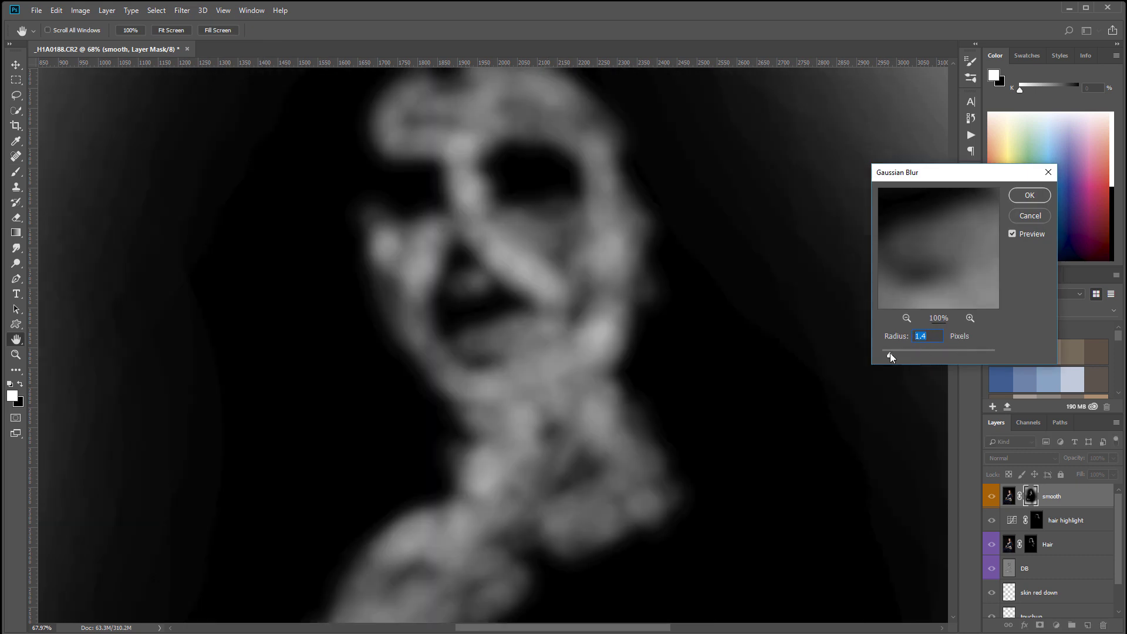
{"action": "mouse_move", "coordinate": [889, 351]}
{"action": "left_mouse_down"}
{"action": "mouse_move", "coordinate": [935, 351]}
{"action": "mouse_move", "coordinate": [909, 354]}
{"action": "left_mouse_up"}
{"action": "left_click", "coordinate": [1029, 194]}
{"action": "key", "text": "b"}
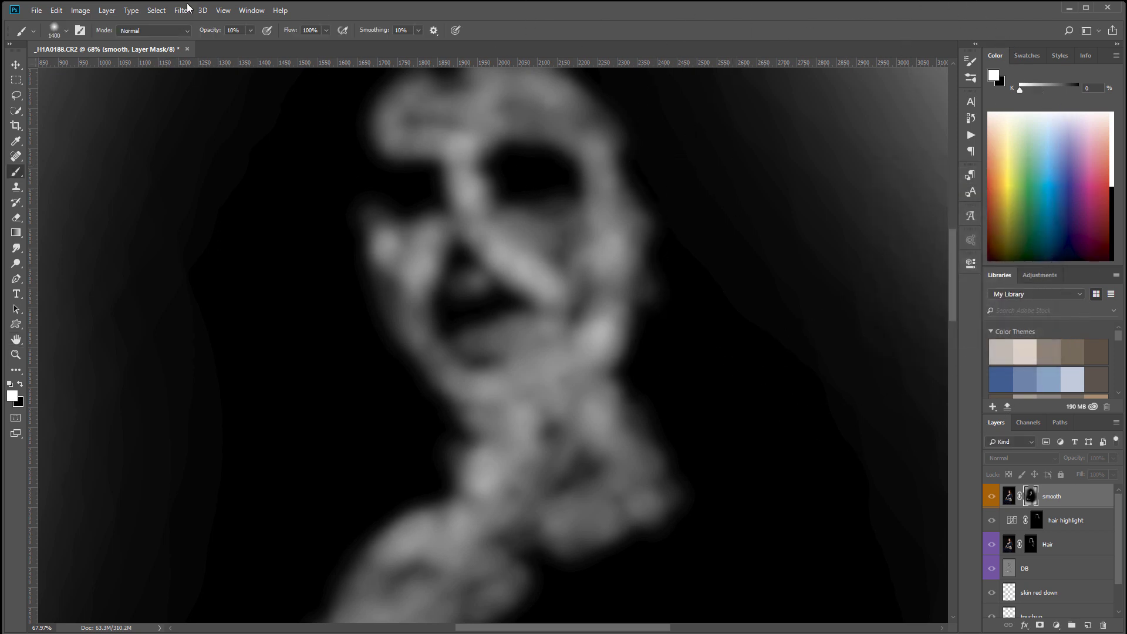
{"action": "left_click", "coordinate": [16, 64]}
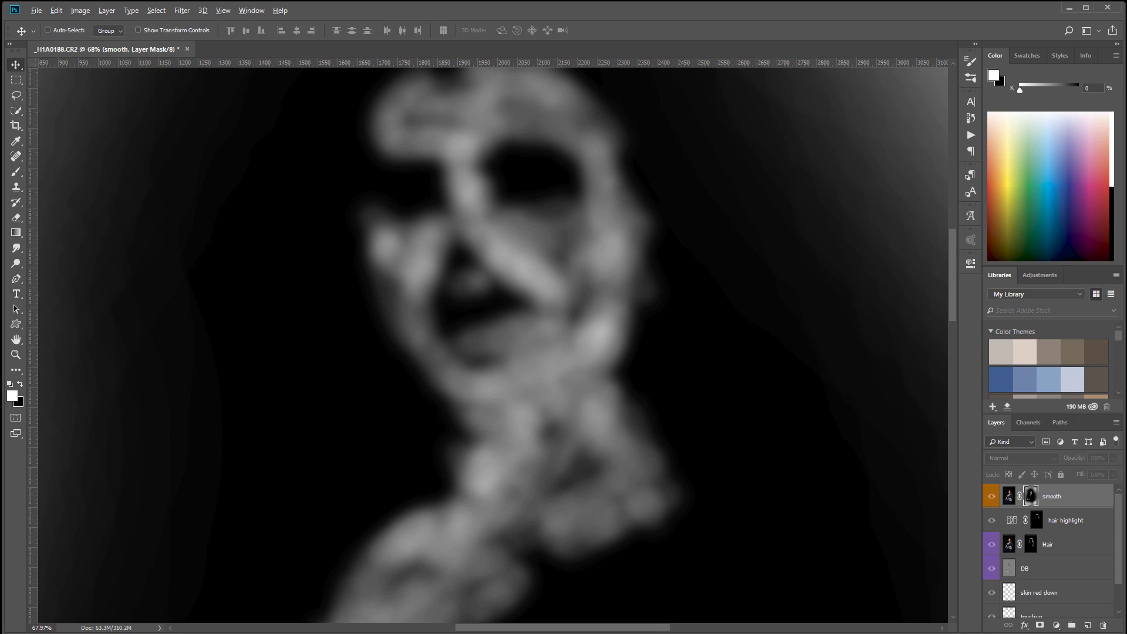
{"action": "left_click", "coordinate": [1031, 496], "text": "alt"}
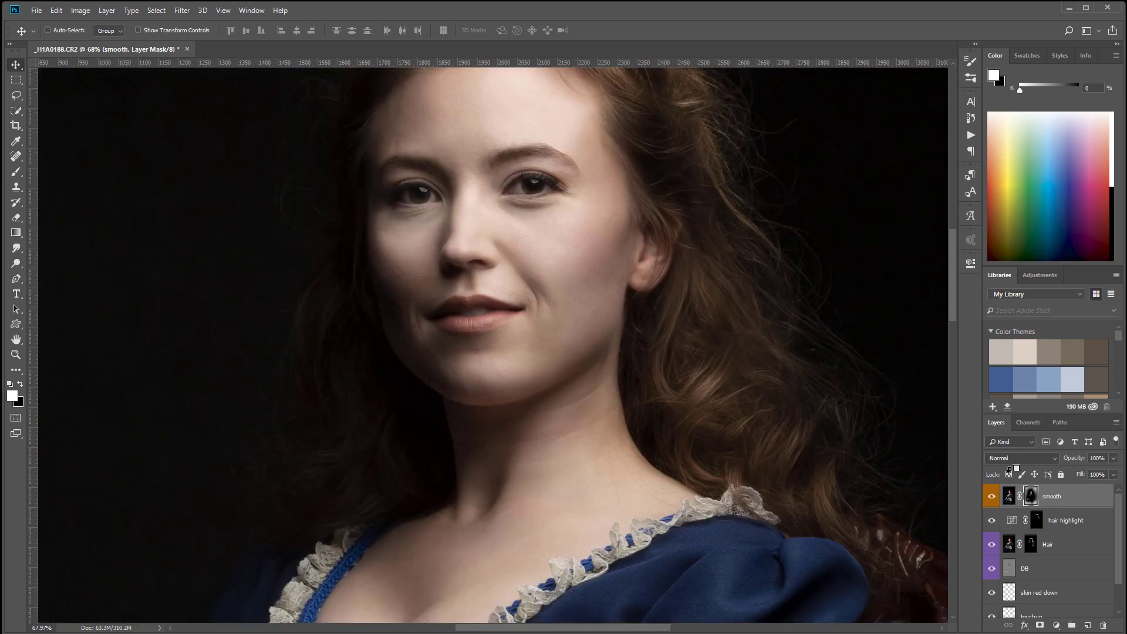
Step: Crop the portrait tighter around the seated woman, trimming the image's right side, top and bottom
{"action": "scroll", "coordinate": [630, 375], "scroll_direction": "down", "scroll_amount": 6}
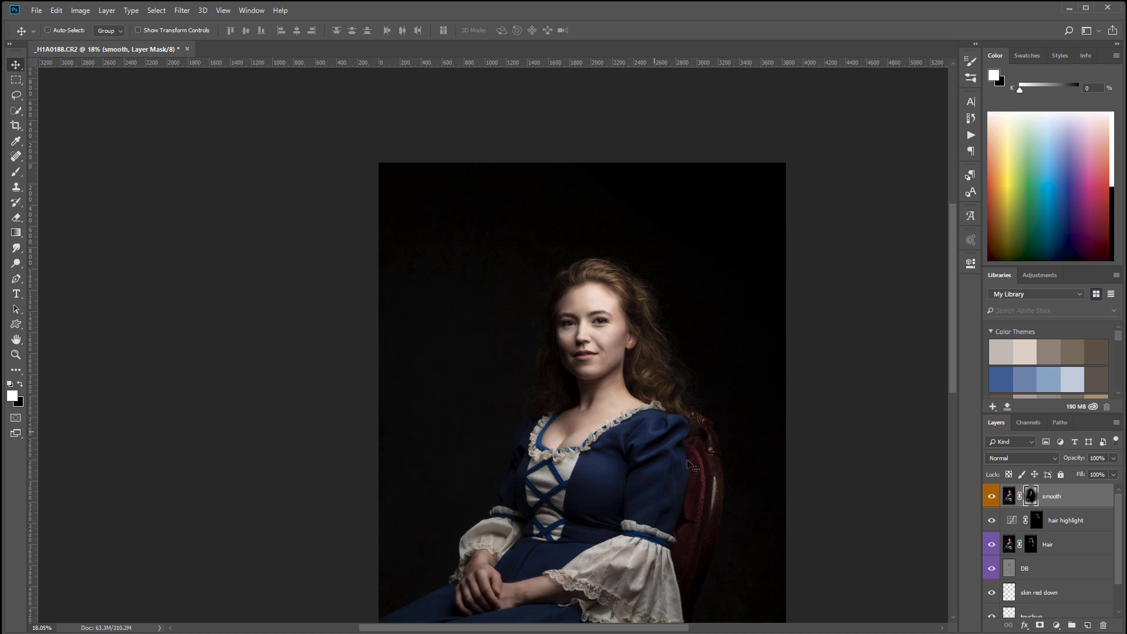
{"action": "left_click_drag", "start_coordinate": [688, 463], "coordinate": [666, 334]}
{"action": "scroll", "coordinate": [668, 334], "scroll_direction": "down", "scroll_amount": 3}
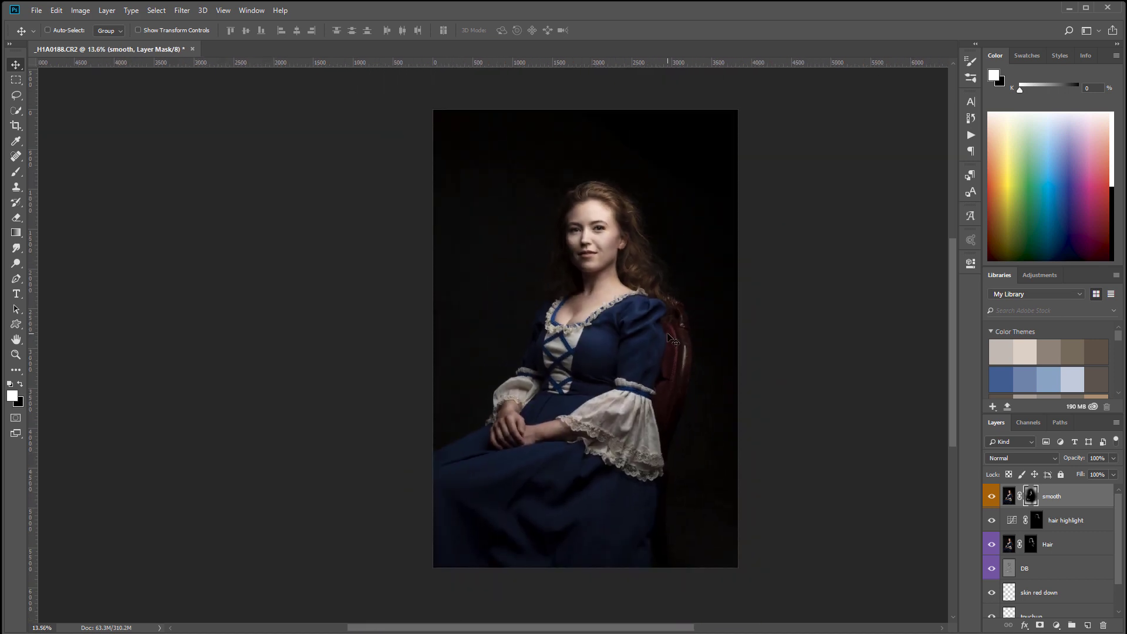
{"action": "scroll", "coordinate": [668, 334], "scroll_direction": "up", "scroll_amount": 1}
{"action": "left_click_drag", "start_coordinate": [674, 239], "coordinate": [669, 261]}
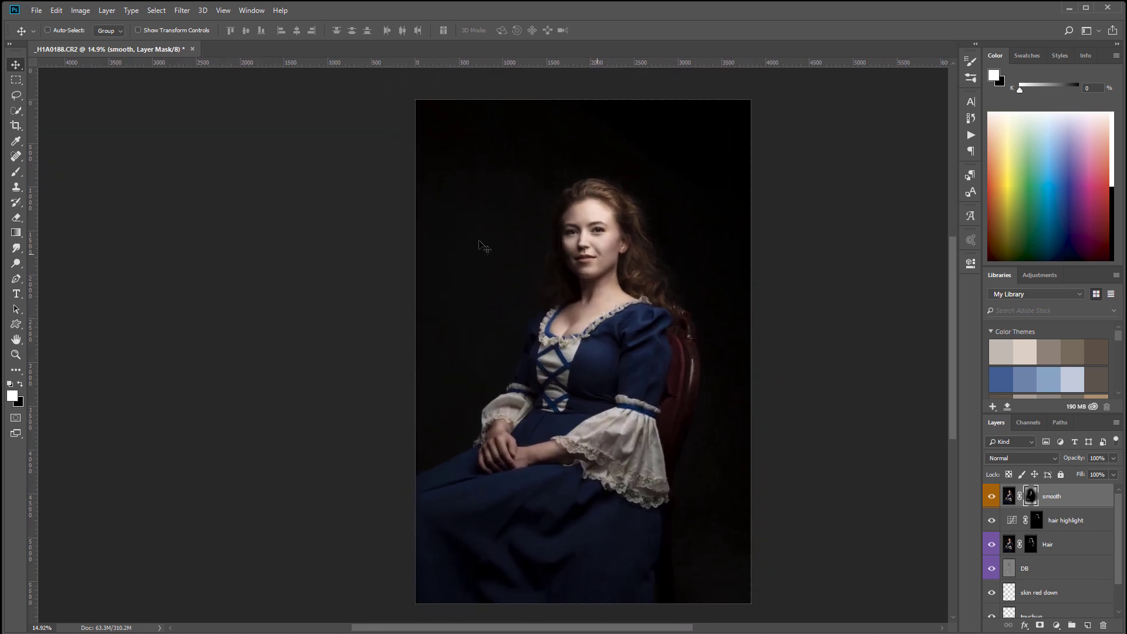
{"action": "left_click", "coordinate": [17, 127]}
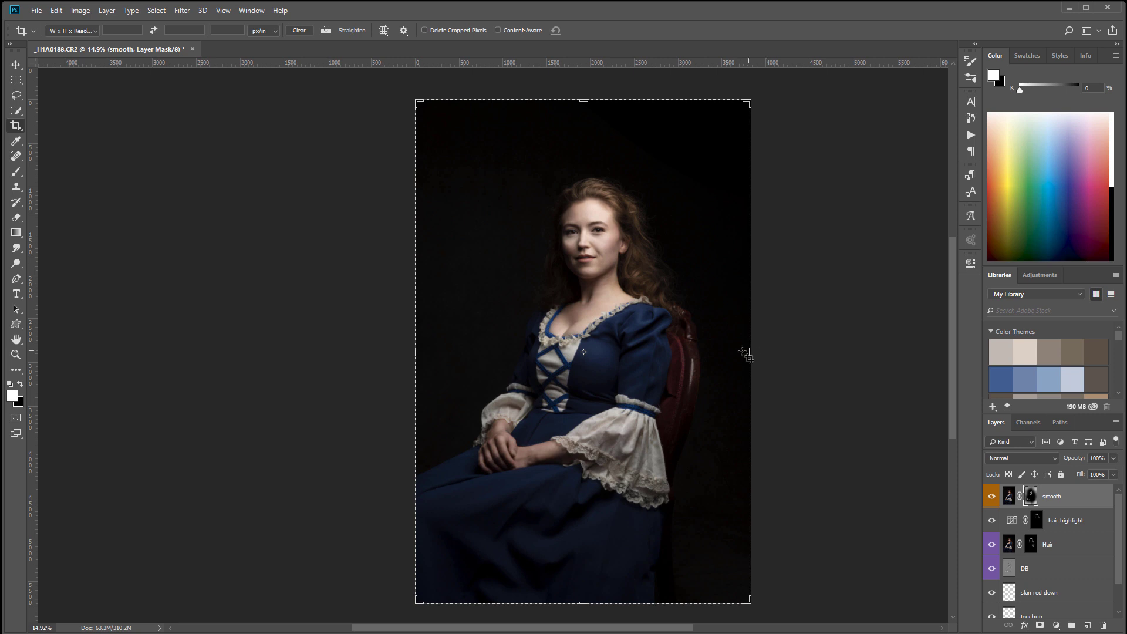
{"action": "left_click_drag", "start_coordinate": [750, 351], "coordinate": [735, 351]}
{"action": "left_click_drag", "start_coordinate": [580, 98], "coordinate": [580, 108]}
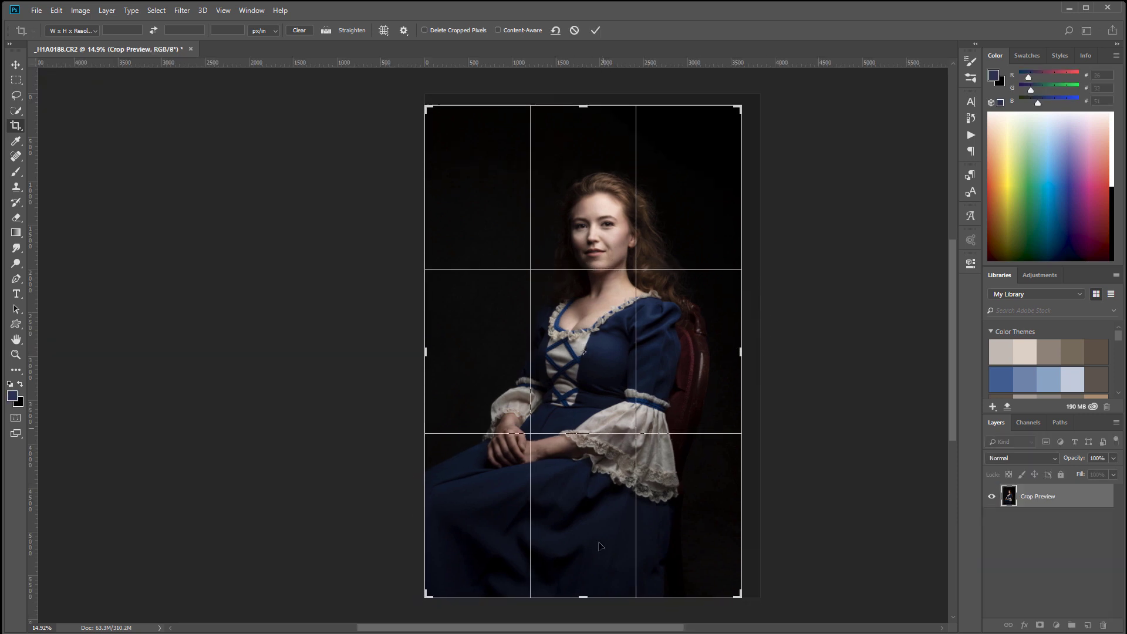
{"action": "left_click_drag", "start_coordinate": [585, 595], "coordinate": [583, 552]}
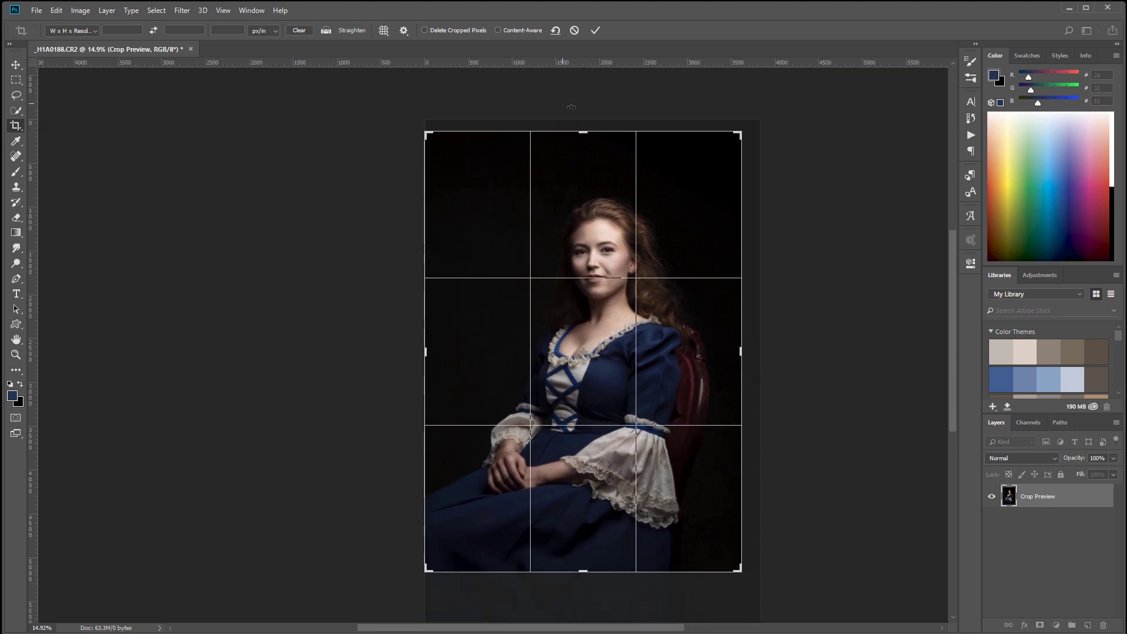
{"action": "left_click_drag", "start_coordinate": [583, 131], "coordinate": [583, 115]}
{"action": "left_click_drag", "start_coordinate": [740, 352], "coordinate": [735, 351]}
{"action": "left_click_drag", "start_coordinate": [584, 146], "coordinate": [584, 144]}
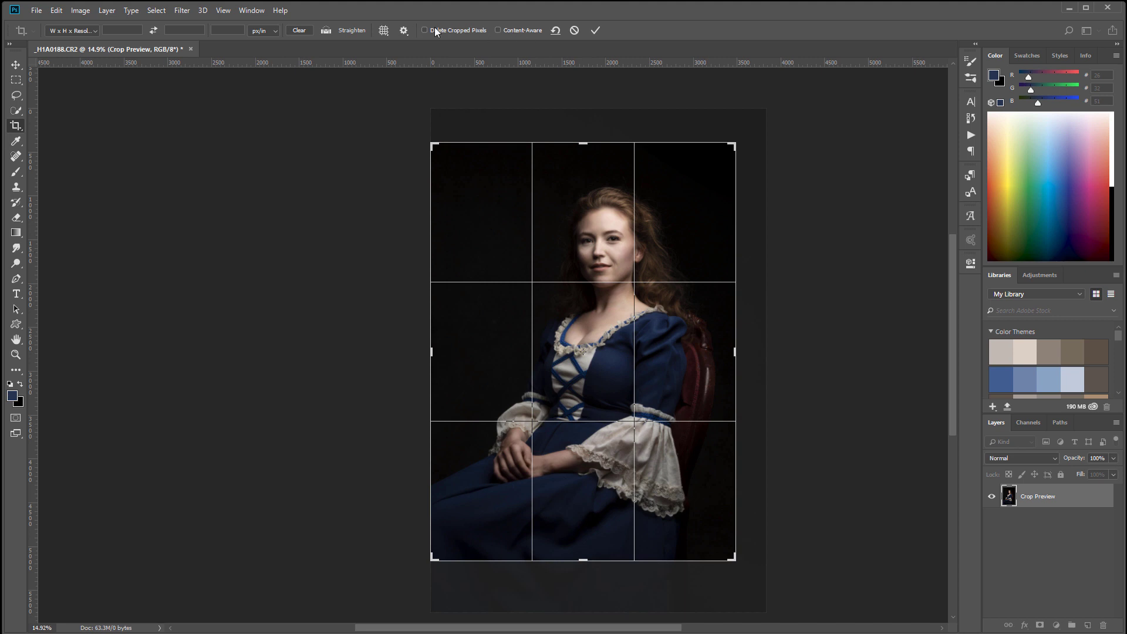
{"action": "key", "text": "Return"}
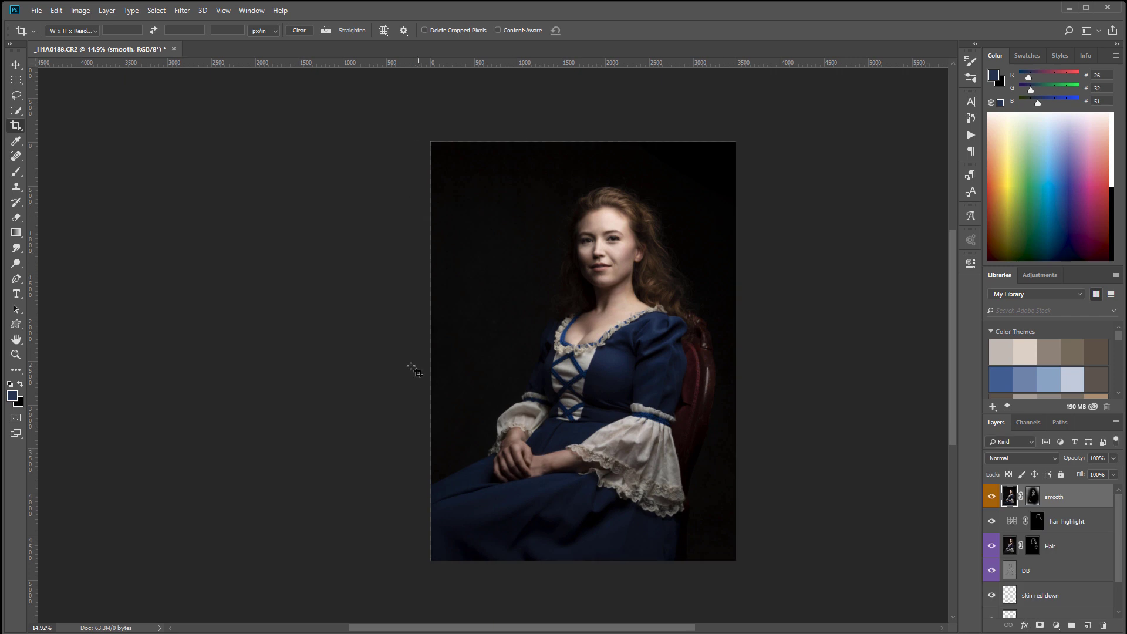
Step: Stamp all visible layers into a new layer at the top of the stack, name it AutoDB and label it blue
{"action": "left_click", "coordinate": [16, 65]}
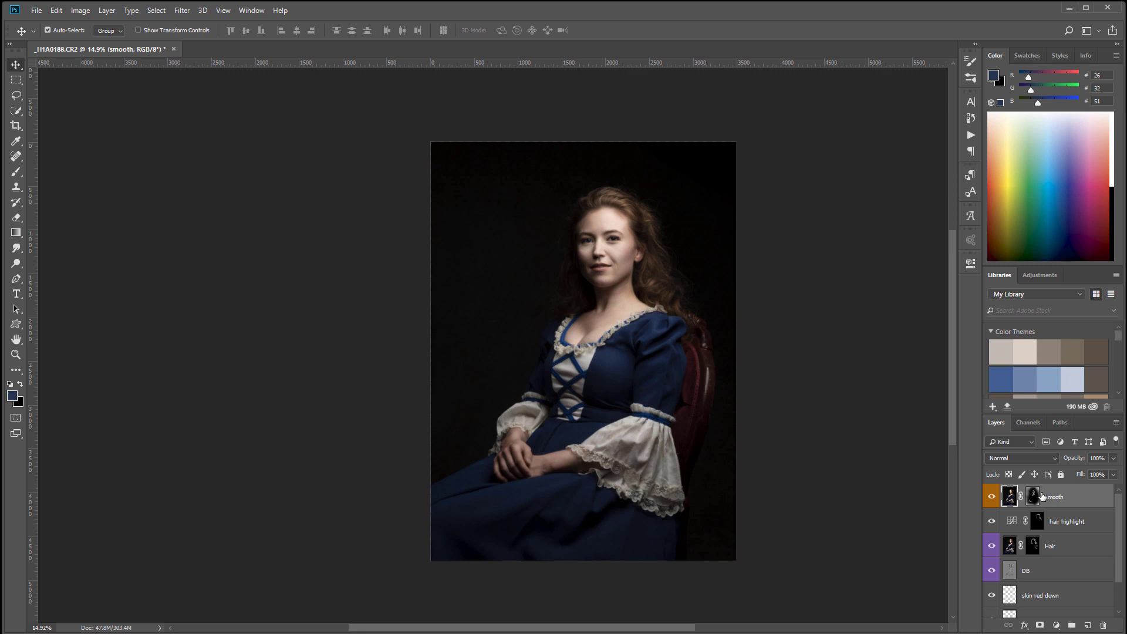
{"action": "key", "text": "ctrl+shift+alt+e"}
{"action": "double_click", "coordinate": [1032, 498]}
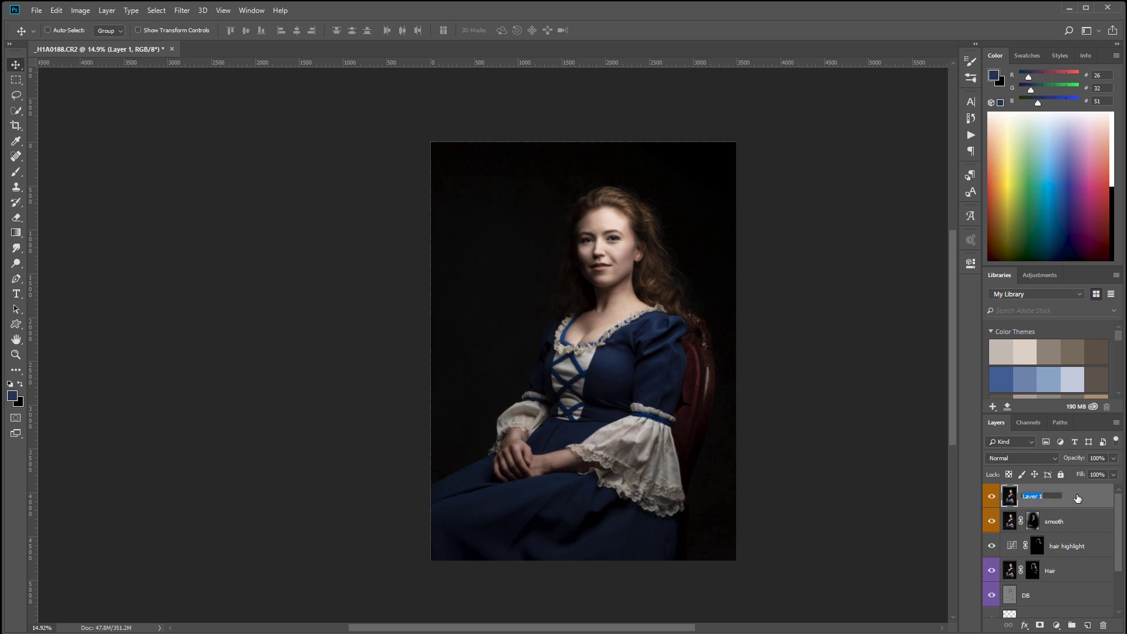
{"action": "type", "text": "A"}
{"action": "key", "text": "Return"}
{"action": "right_click", "coordinate": [1085, 498]}
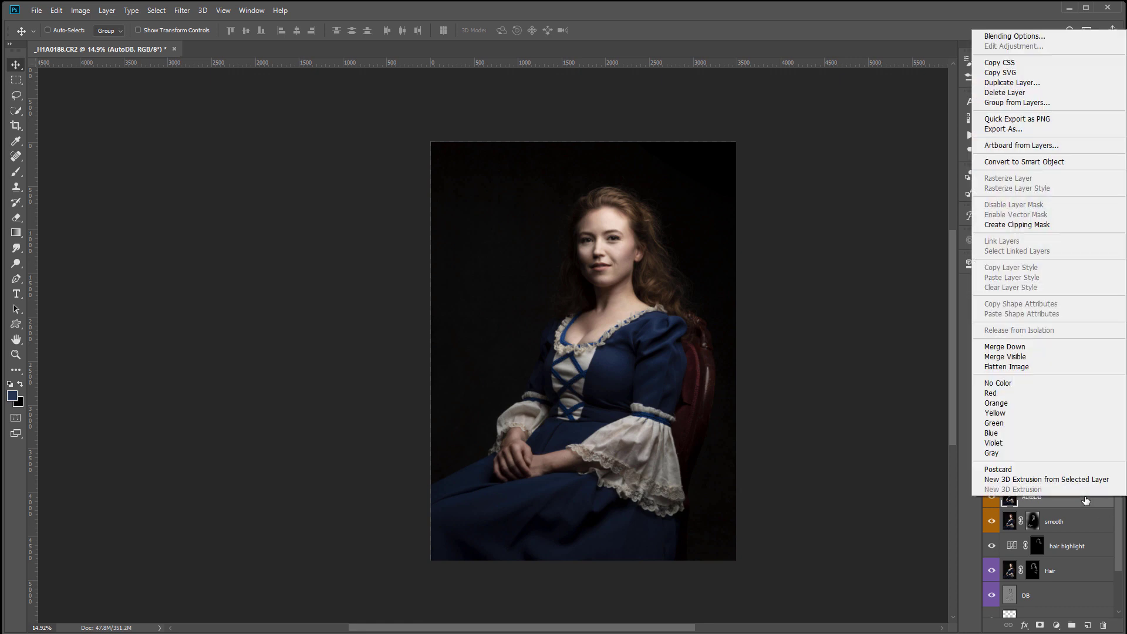
{"action": "left_click", "coordinate": [1050, 433]}
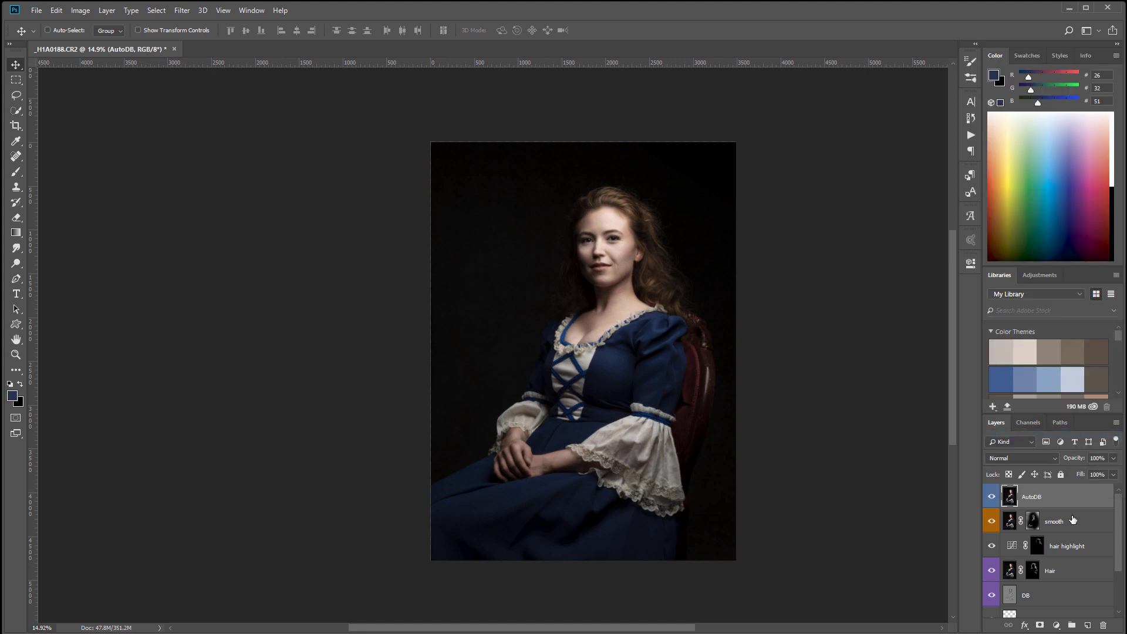
Step: Convert the AutoDB layer to monochrome with a Black & White adjustment using Reds 92%, Yellows 100% and Blues about 85%
{"action": "left_click", "coordinate": [81, 11]}
{"action": "mouse_move", "coordinate": [100, 46]}
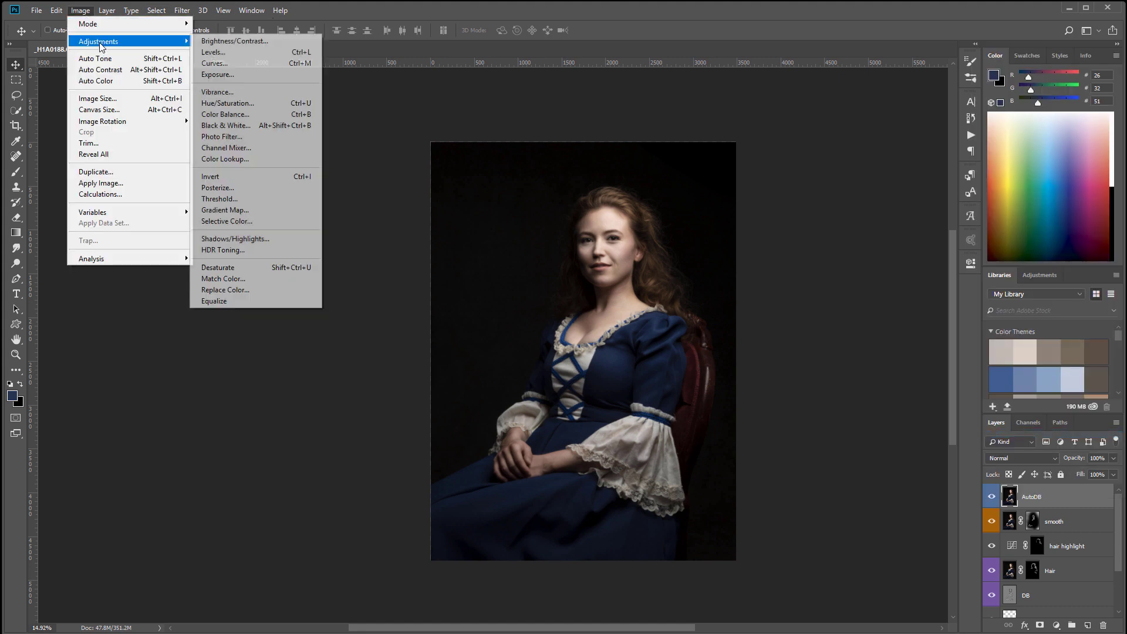
{"action": "left_click", "coordinate": [242, 128]}
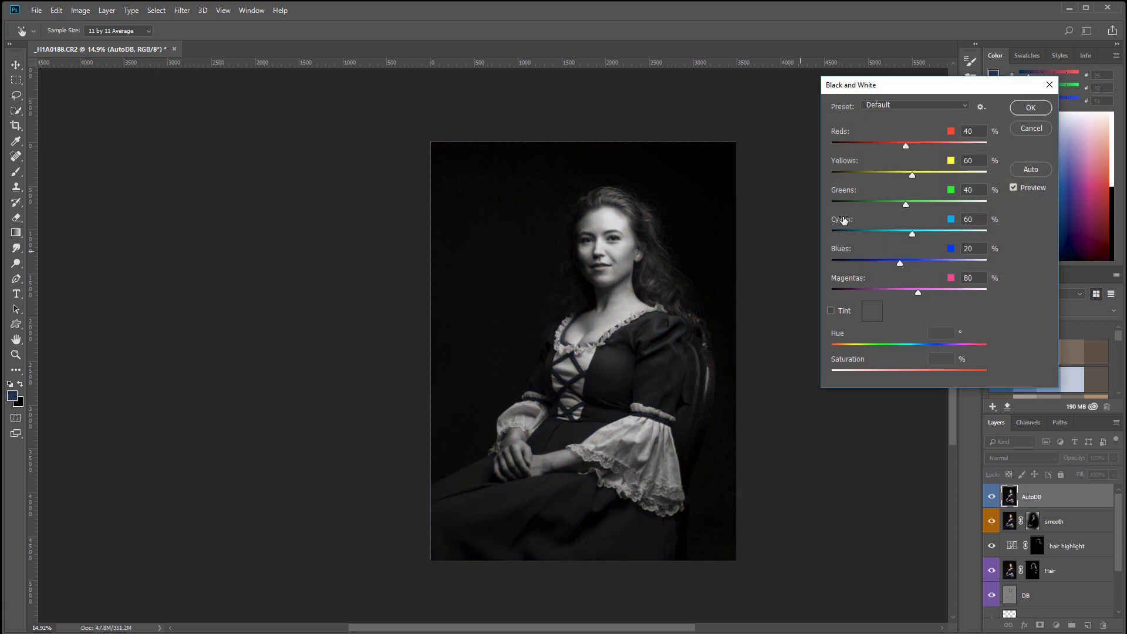
{"action": "mouse_move", "coordinate": [911, 146]}
{"action": "left_mouse_down"}
{"action": "mouse_move", "coordinate": [889, 146]}
{"action": "mouse_move", "coordinate": [914, 144]}
{"action": "left_mouse_up"}
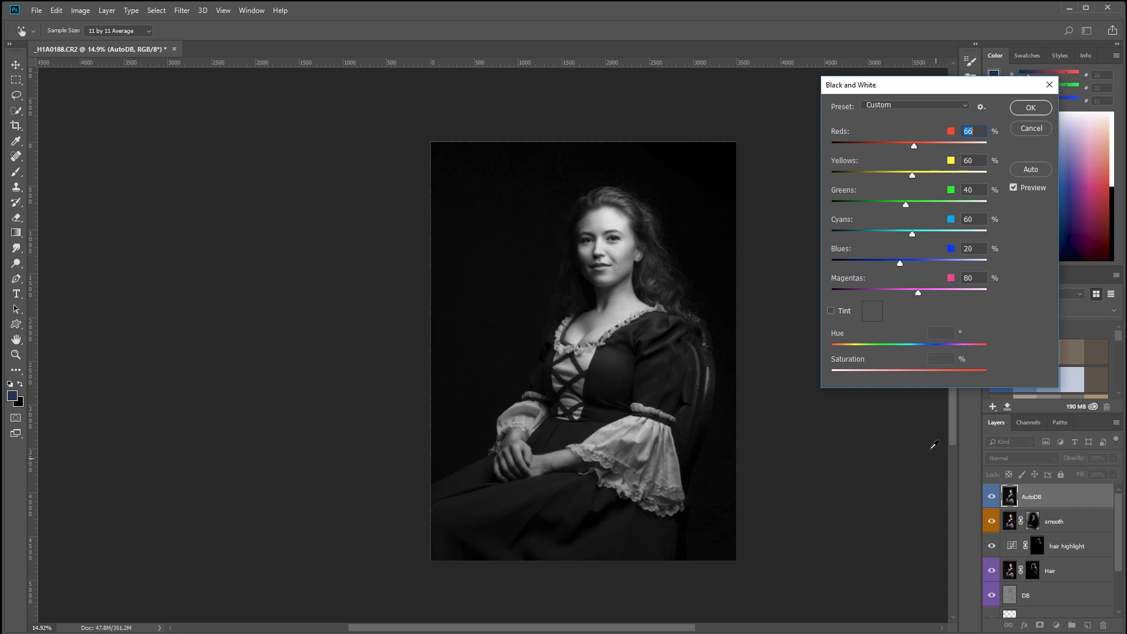
{"action": "type", "text": "70"}
{"action": "left_click_drag", "start_coordinate": [944, 140], "coordinate": [924, 170]}
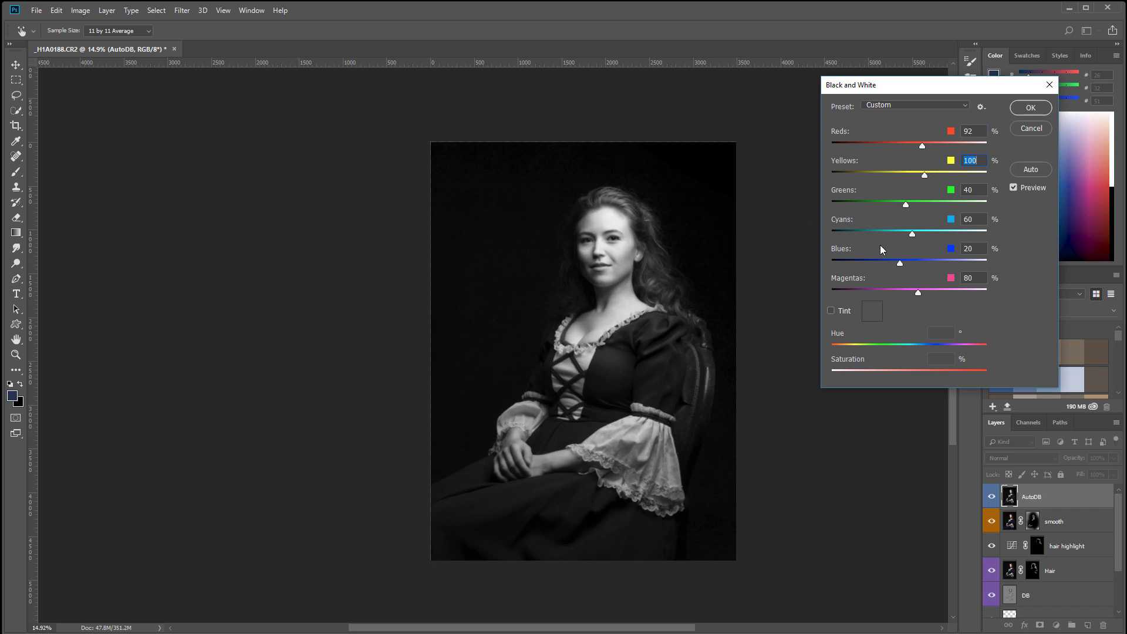
{"action": "mouse_move", "coordinate": [900, 262]}
{"action": "left_mouse_down"}
{"action": "mouse_move", "coordinate": [823, 258]}
{"action": "mouse_move", "coordinate": [918, 259]}
{"action": "left_mouse_up"}
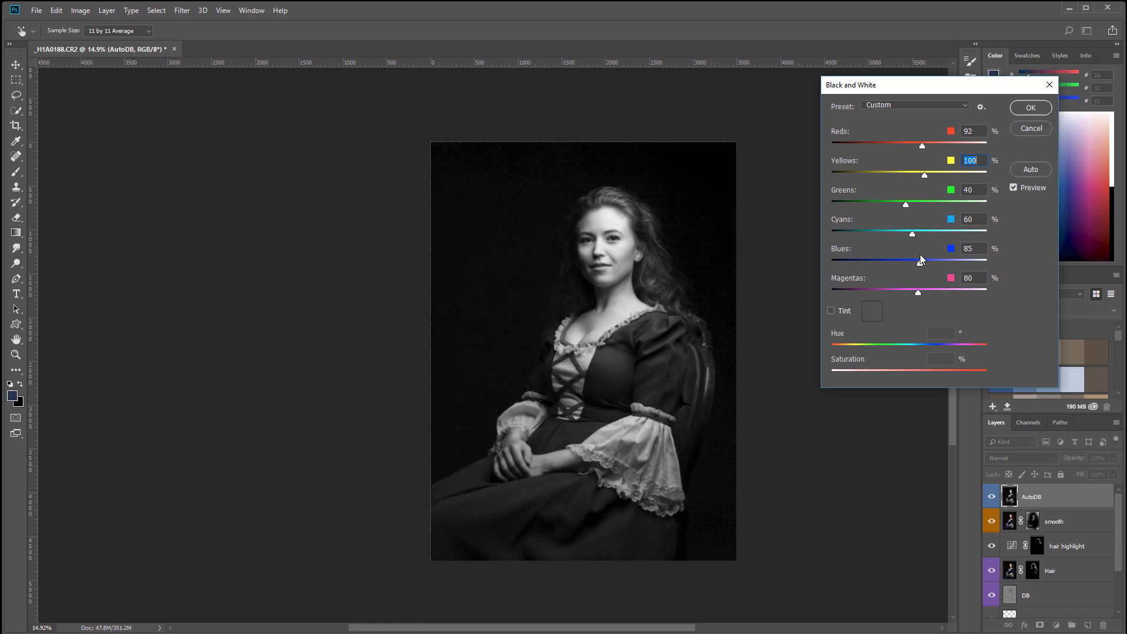
{"action": "left_click", "coordinate": [921, 260]}
{"action": "left_click", "coordinate": [1031, 110]}
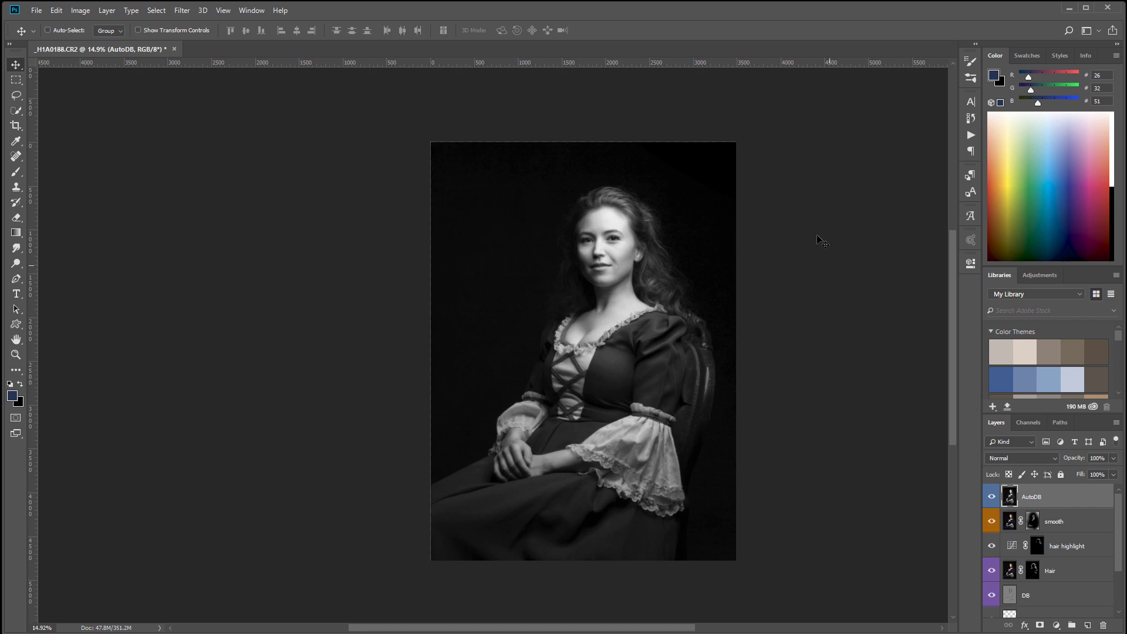
Step: Start a Shadows/Highlights adjustment on the AutoDB layer with both the shadows and highlights amounts at 100%, showing the extended options
{"action": "left_click", "coordinate": [81, 11]}
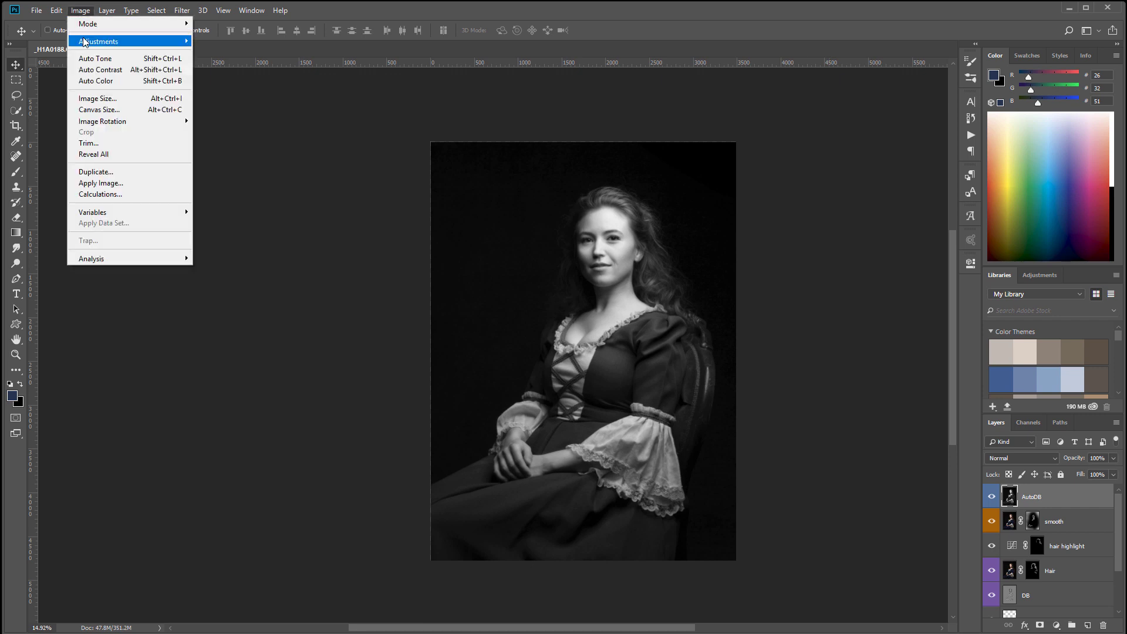
{"action": "mouse_move", "coordinate": [84, 41]}
{"action": "left_click", "coordinate": [259, 238]}
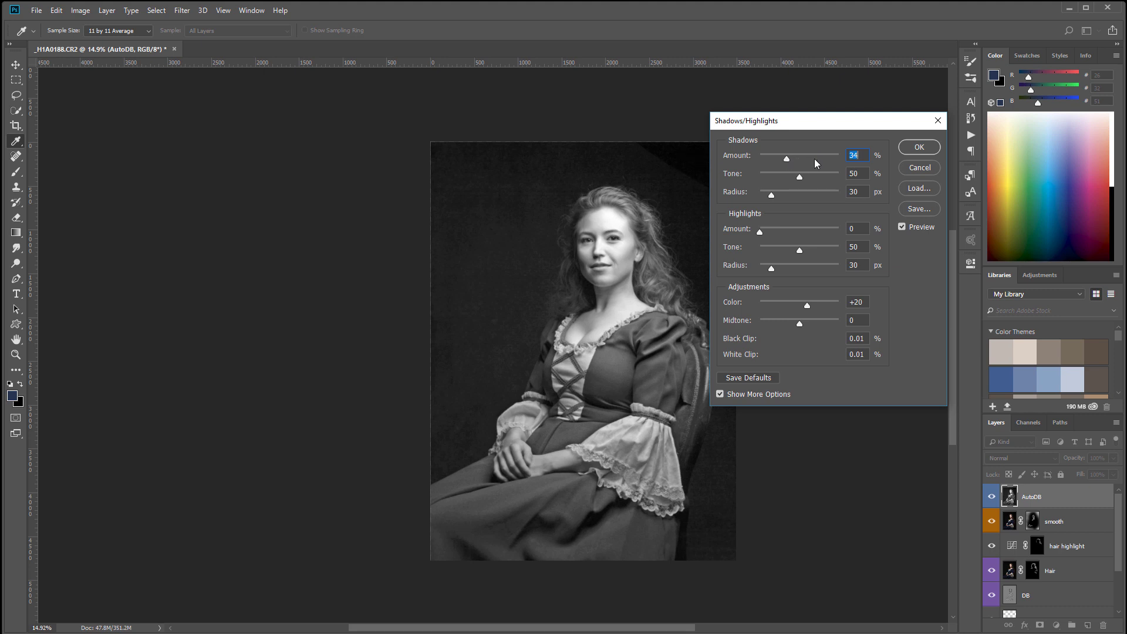
{"action": "type", "text": "100"}
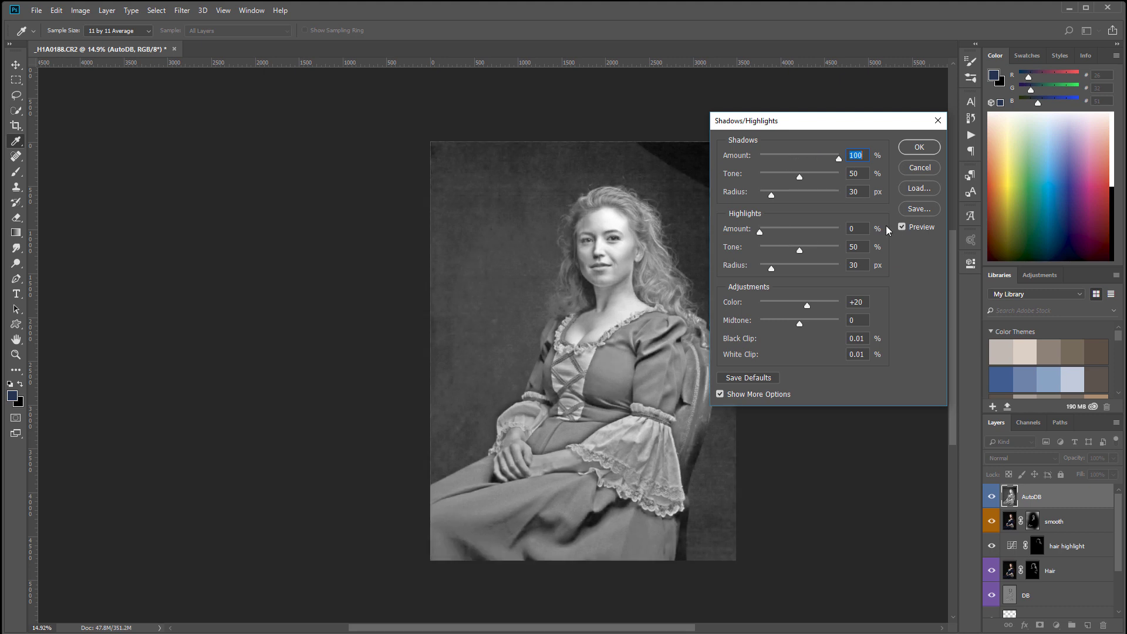
{"action": "left_click_drag", "start_coordinate": [761, 230], "coordinate": [952, 229]}
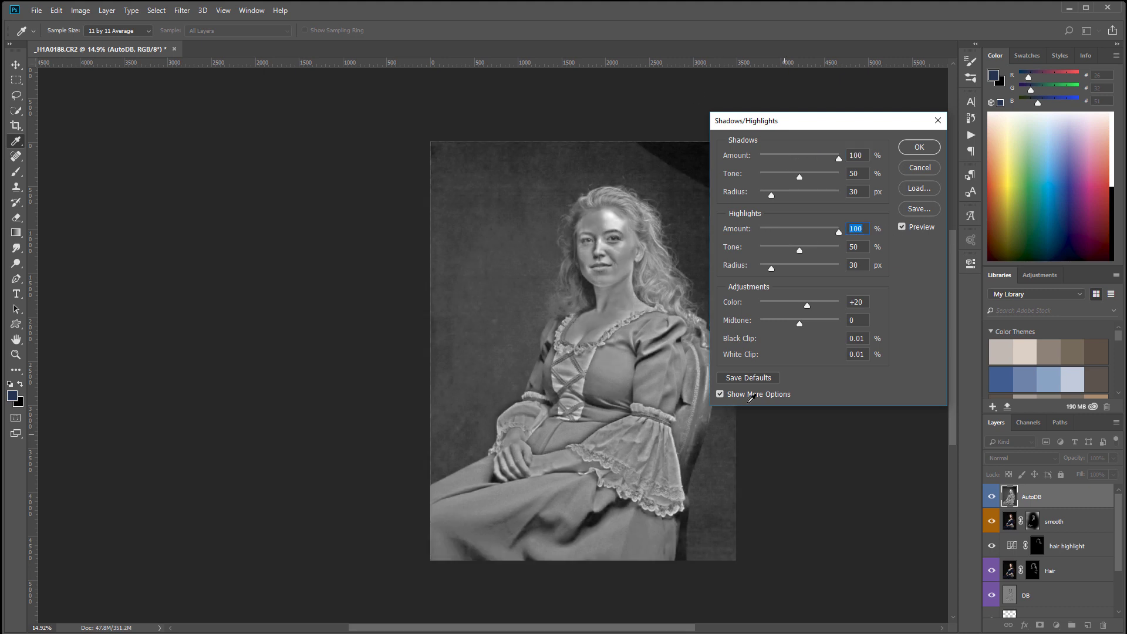
{"action": "left_click", "coordinate": [719, 394]}
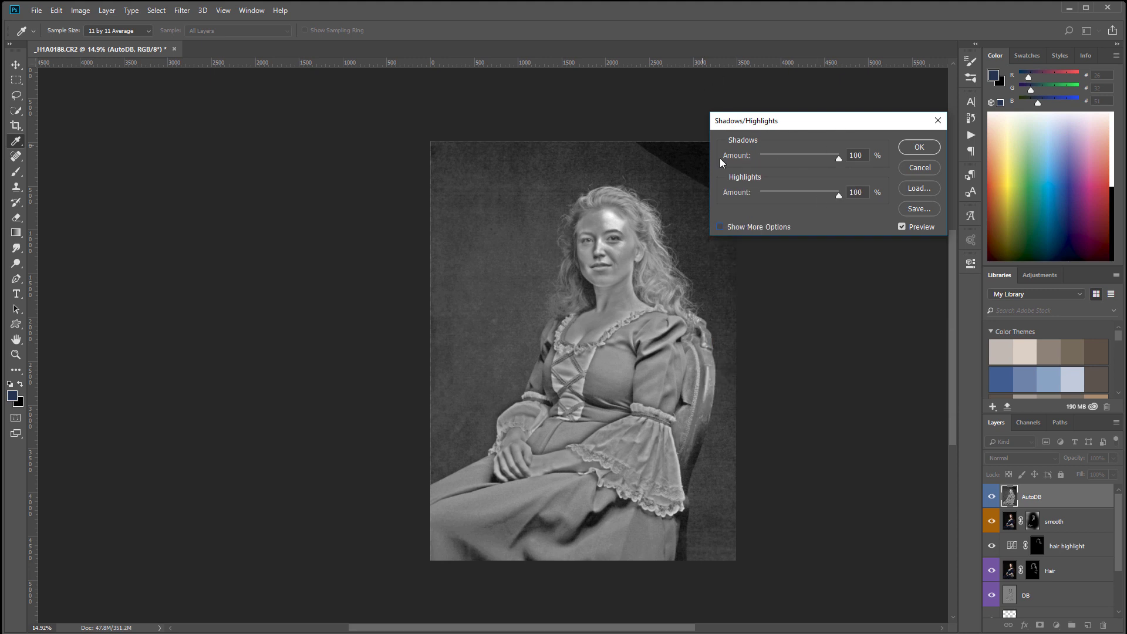
{"action": "left_click", "coordinate": [721, 226]}
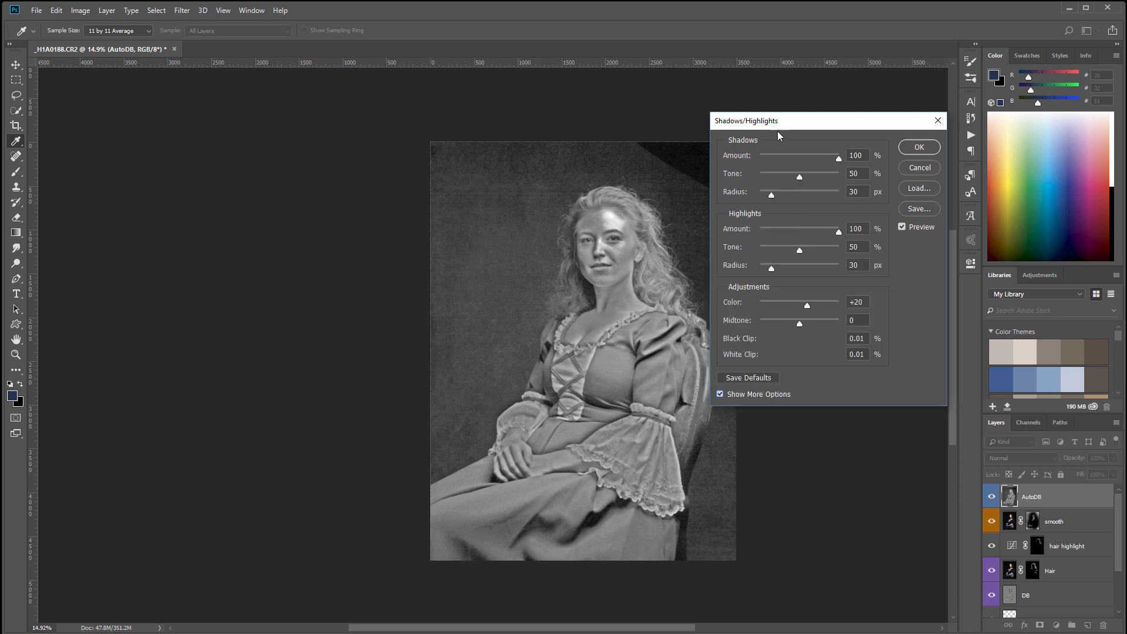
Step: Set both Shadows/Highlights radii to 13 px and the shadows tone to 21%, adjust the highlights tone, and apply the adjustment
{"action": "left_click_drag", "start_coordinate": [793, 122], "coordinate": [854, 165]}
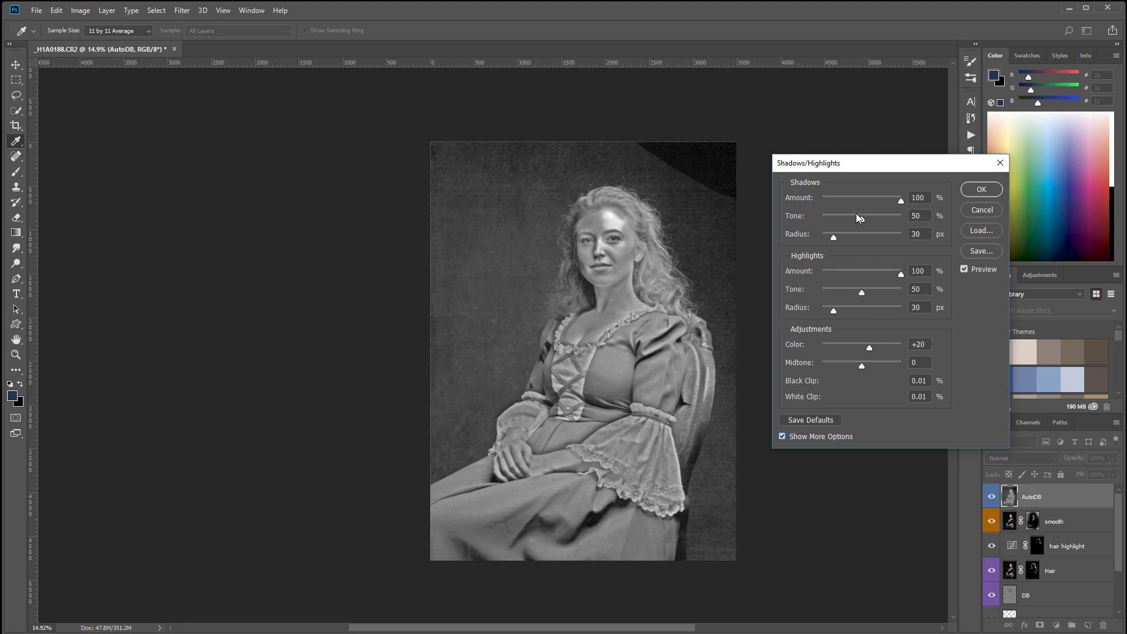
{"action": "left_click_drag", "start_coordinate": [833, 238], "coordinate": [827, 238]}
{"action": "left_click_drag", "start_coordinate": [833, 311], "coordinate": [826, 312]}
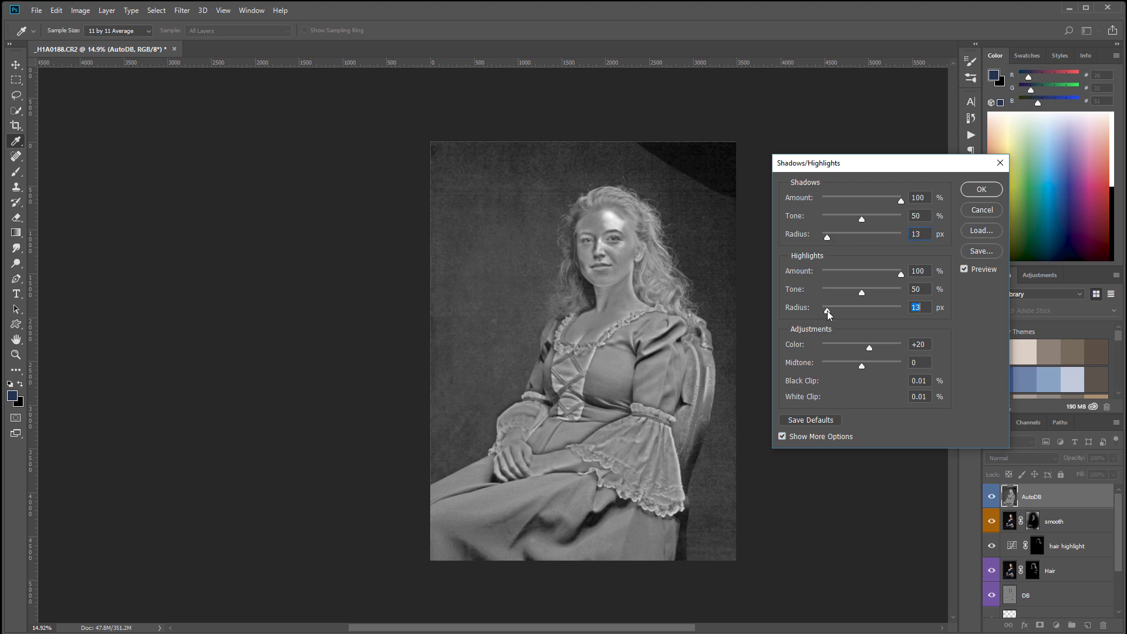
{"action": "left_click_drag", "start_coordinate": [861, 217], "coordinate": [840, 220]}
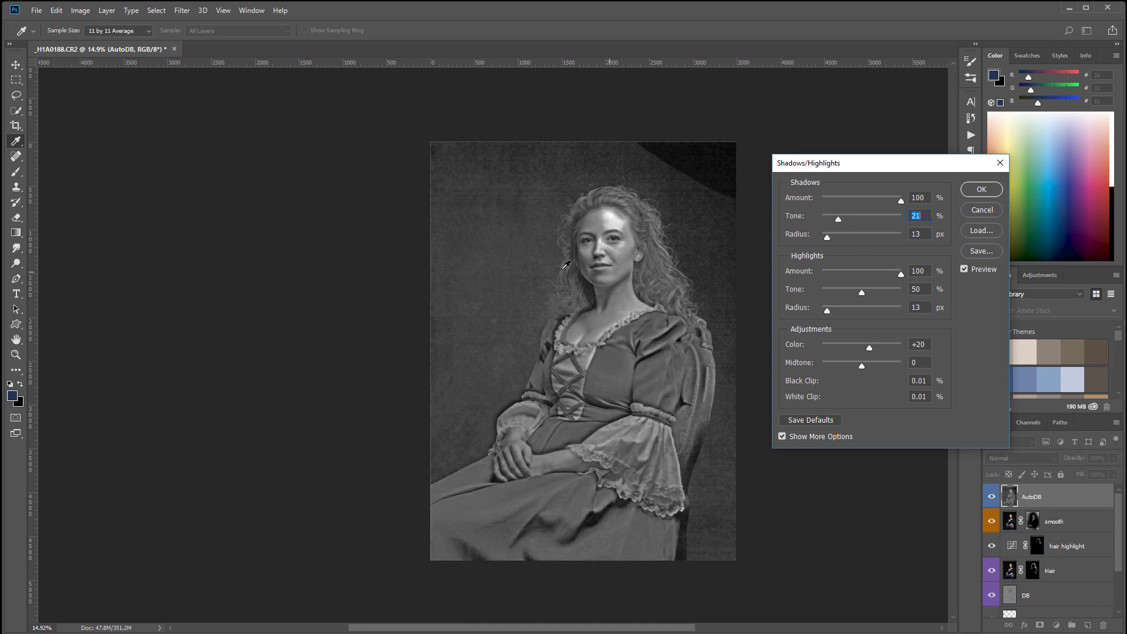
{"action": "left_click_drag", "start_coordinate": [861, 290], "coordinate": [864, 290]}
{"action": "left_click", "coordinate": [962, 189]}
{"action": "key", "text": "v"}
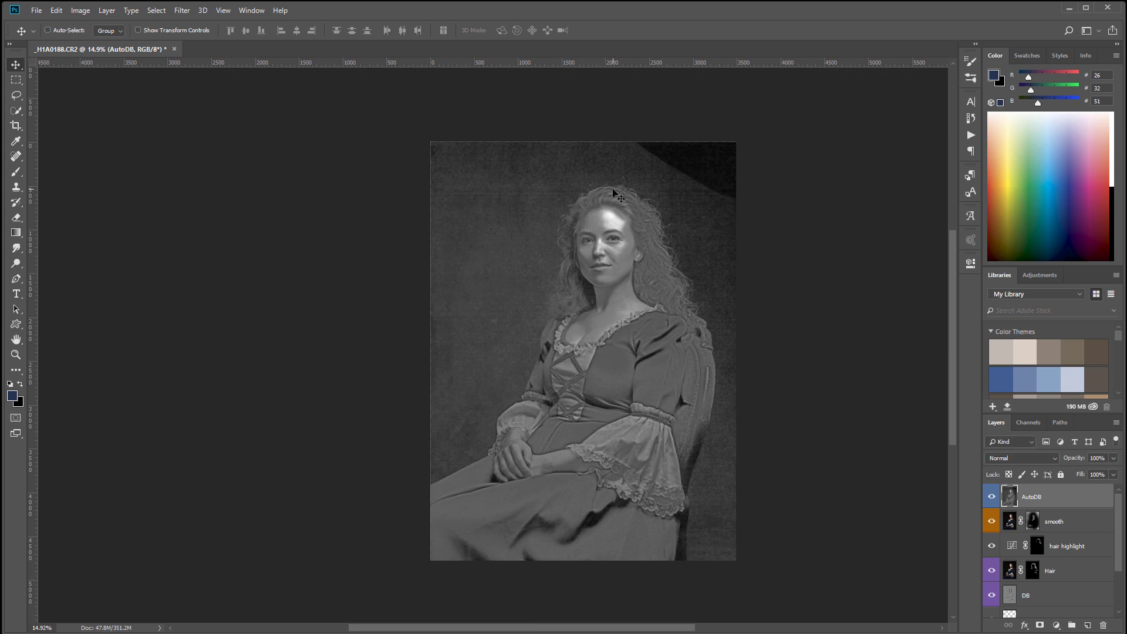
Step: Set the AutoDB layer's blend mode to Soft Light and compare the portrait with the layer hidden and shown
{"action": "left_click", "coordinate": [1049, 458]}
{"action": "left_click", "coordinate": [1018, 316]}
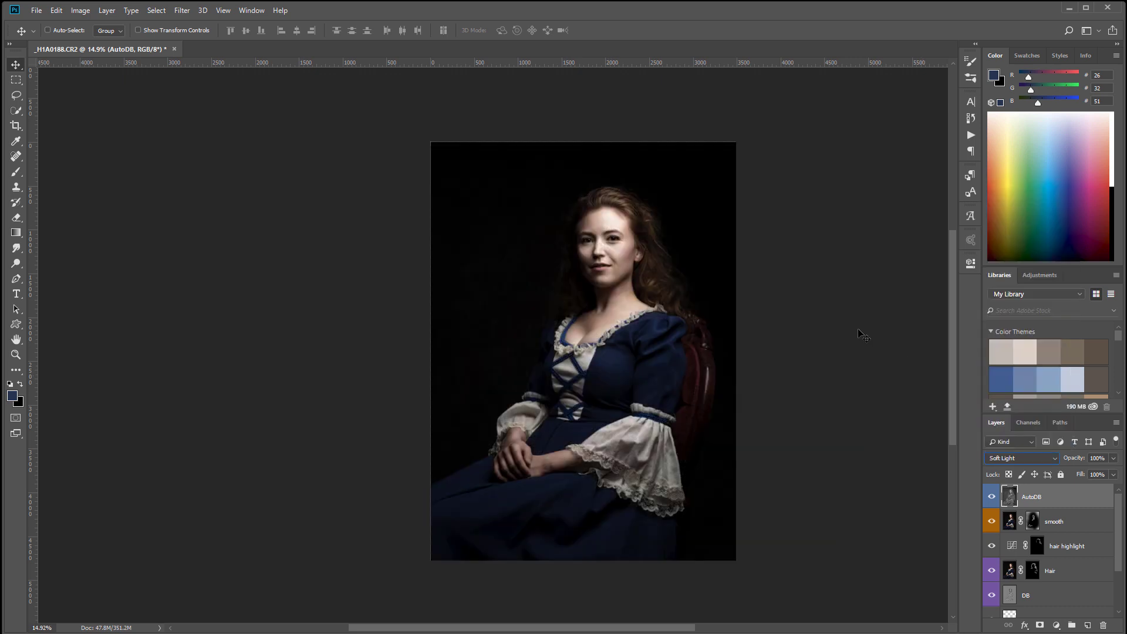
{"action": "left_click", "coordinate": [991, 495]}
{"action": "left_click", "coordinate": [992, 497]}
{"action": "left_click", "coordinate": [993, 498]}
{"action": "left_click", "coordinate": [993, 498]}
Step: Examine the AutoDB layer's effect on the dress sleeve and chair up close by hiding and showing the layer
{"action": "scroll", "coordinate": [663, 364], "scroll_direction": "up", "scroll_amount": 8}
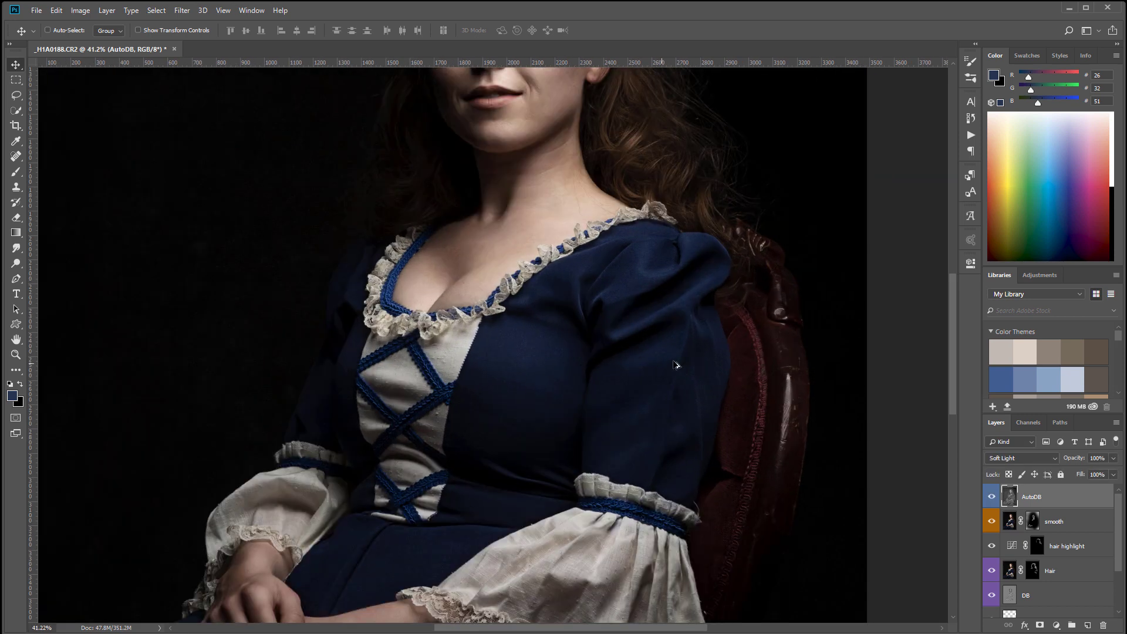
{"action": "scroll", "coordinate": [660, 324], "scroll_direction": "up", "scroll_amount": 1}
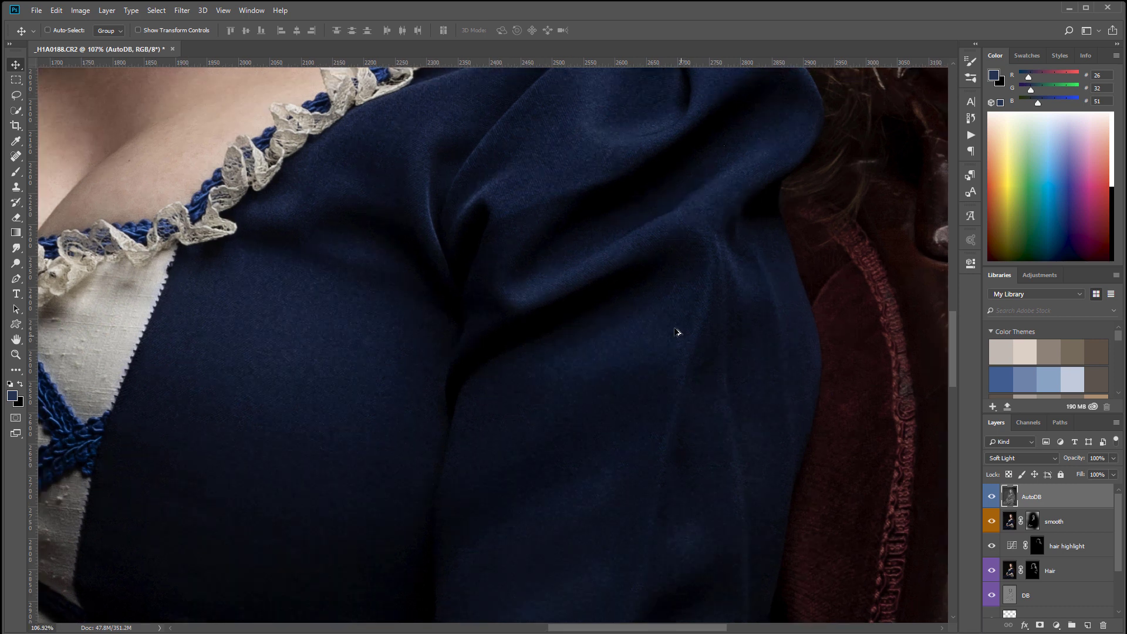
{"action": "left_click", "coordinate": [992, 497]}
{"action": "left_click", "coordinate": [992, 497]}
{"action": "left_click", "coordinate": [992, 497]}
{"action": "left_click", "coordinate": [992, 497]}
{"action": "scroll", "coordinate": [573, 347], "scroll_direction": "down", "scroll_amount": 20}
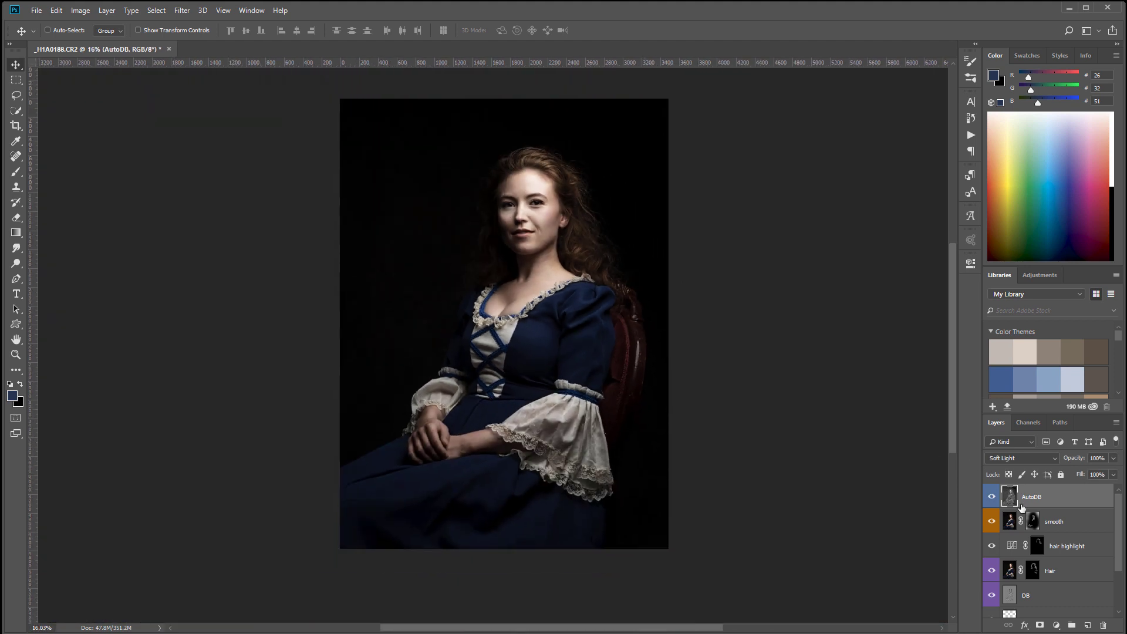
Step: Lower the AutoDB layer's opacity to 20% and compare the portrait with the layer hidden and shown
{"action": "left_click", "coordinate": [1112, 457]}
{"action": "left_click_drag", "start_coordinate": [1115, 471], "coordinate": [1049, 474]}
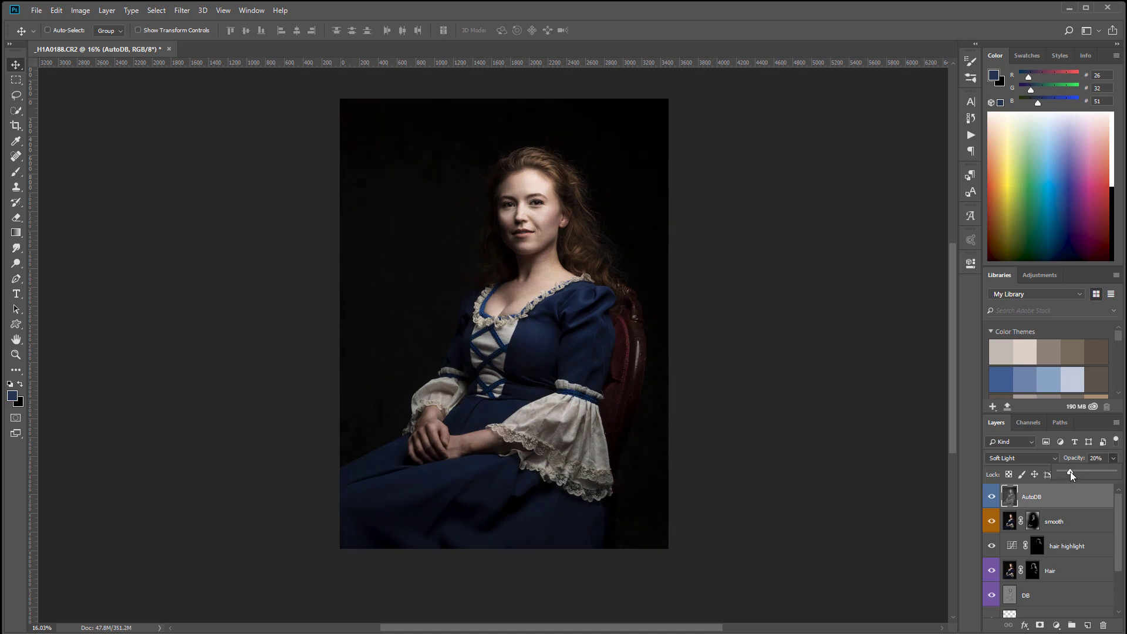
{"action": "left_click", "coordinate": [992, 498]}
{"action": "left_click", "coordinate": [992, 497]}
Step: Inspect the woman's face up close with the AutoDB layer hidden and shown, and check the whole portrait
{"action": "scroll", "coordinate": [521, 216], "scroll_direction": "up", "scroll_amount": 1}
{"action": "left_click_drag", "start_coordinate": [554, 209], "coordinate": [606, 214]}
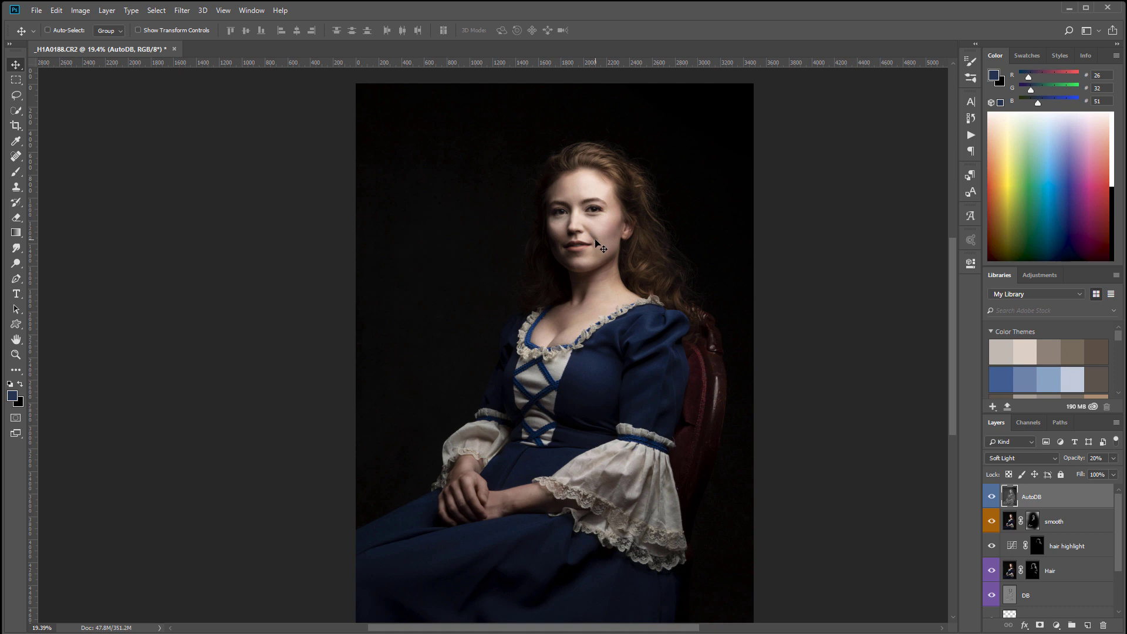
{"action": "scroll", "coordinate": [597, 243], "scroll_direction": "down", "scroll_amount": 1}
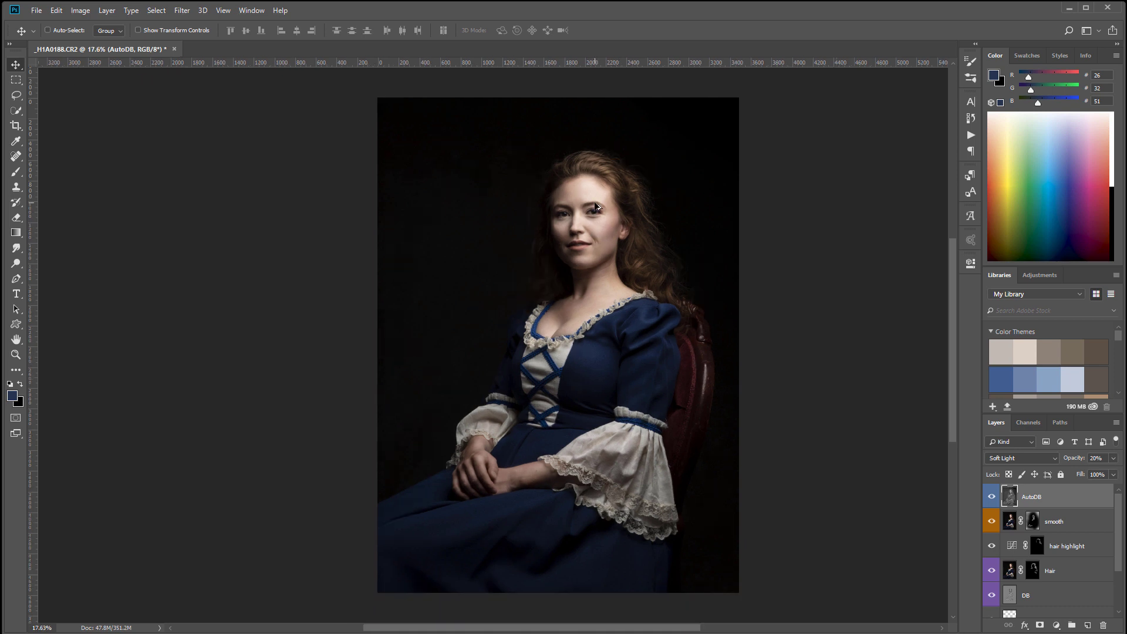
{"action": "scroll", "coordinate": [597, 243], "scroll_direction": "up", "scroll_amount": 10}
{"action": "scroll", "coordinate": [643, 273], "scroll_direction": "up", "scroll_amount": 1}
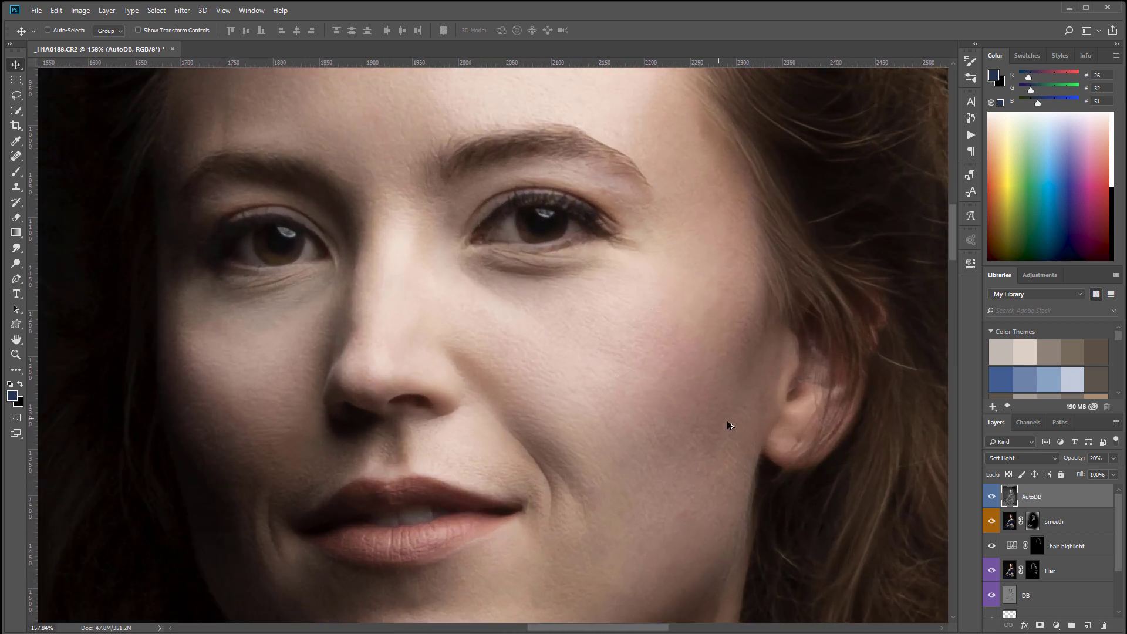
{"action": "left_click", "coordinate": [991, 496]}
{"action": "left_click", "coordinate": [991, 497]}
{"action": "scroll", "coordinate": [578, 302], "scroll_direction": "down", "scroll_amount": 4}
{"action": "scroll", "coordinate": [583, 304], "scroll_direction": "down", "scroll_amount": 8}
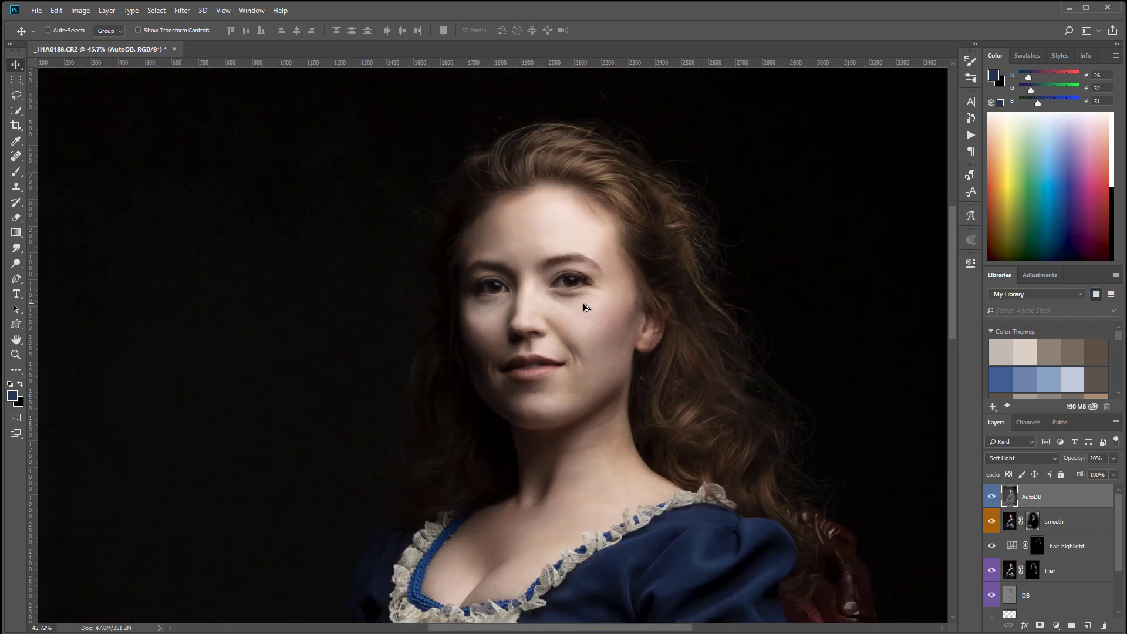
{"action": "scroll", "coordinate": [582, 303], "scroll_direction": "down", "scroll_amount": 1}
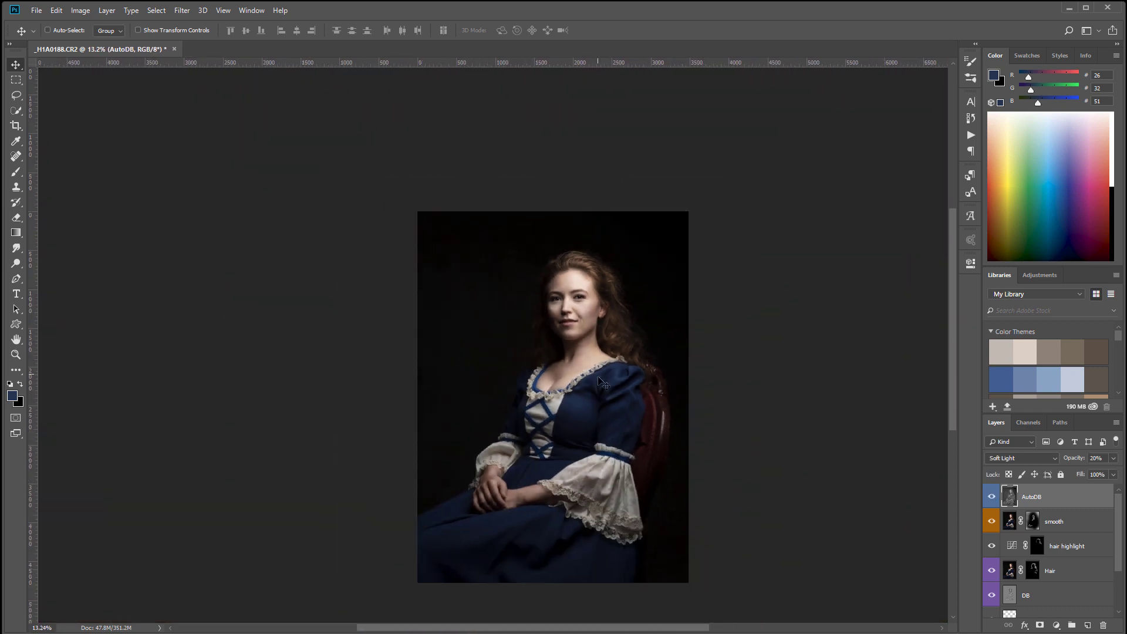
{"action": "left_click_drag", "start_coordinate": [651, 368], "coordinate": [613, 342]}
{"action": "scroll", "coordinate": [575, 335], "scroll_direction": "up", "scroll_amount": 1}
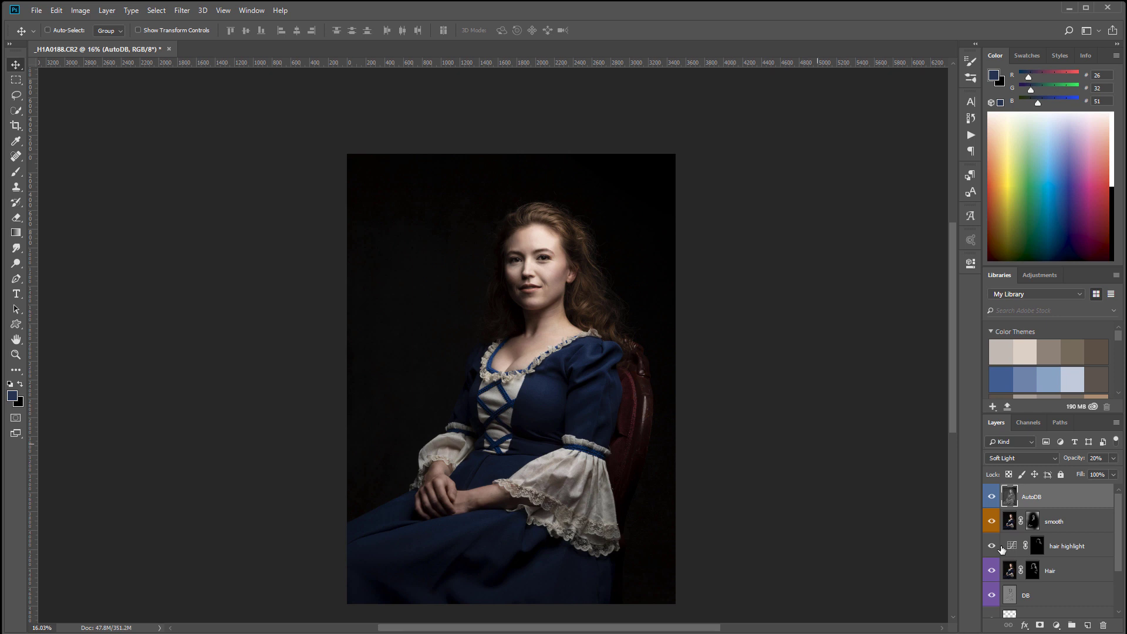
Step: Add a Curves adjustment layer above AutoDB, name it "color" and set its blend mode to Color
{"action": "left_click", "coordinate": [1057, 625]}
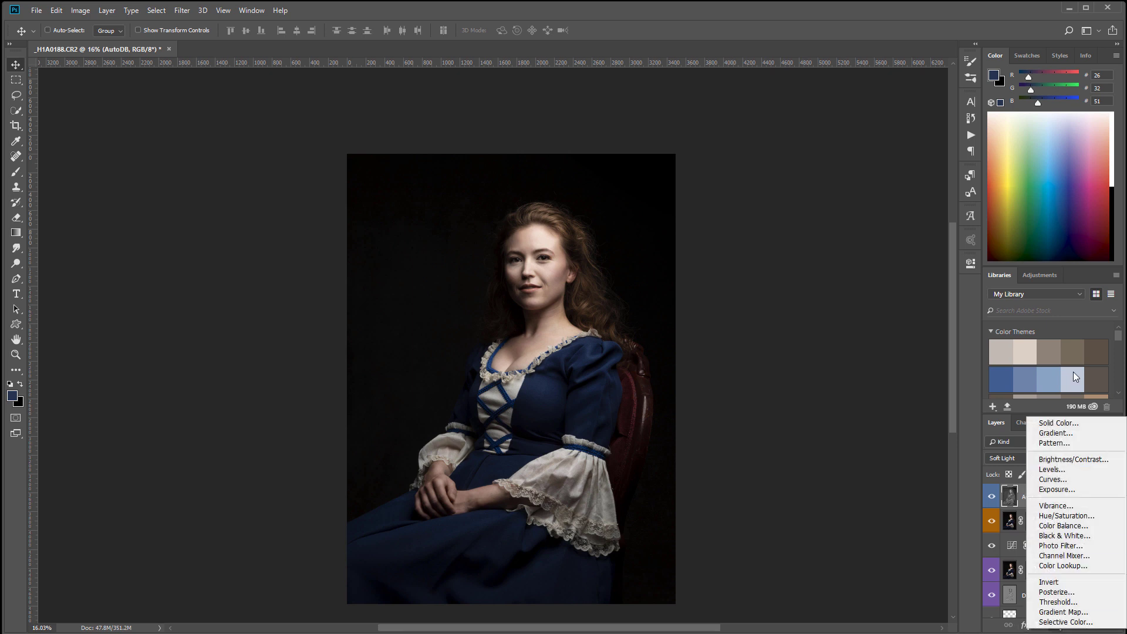
{"action": "left_click", "coordinate": [1045, 479]}
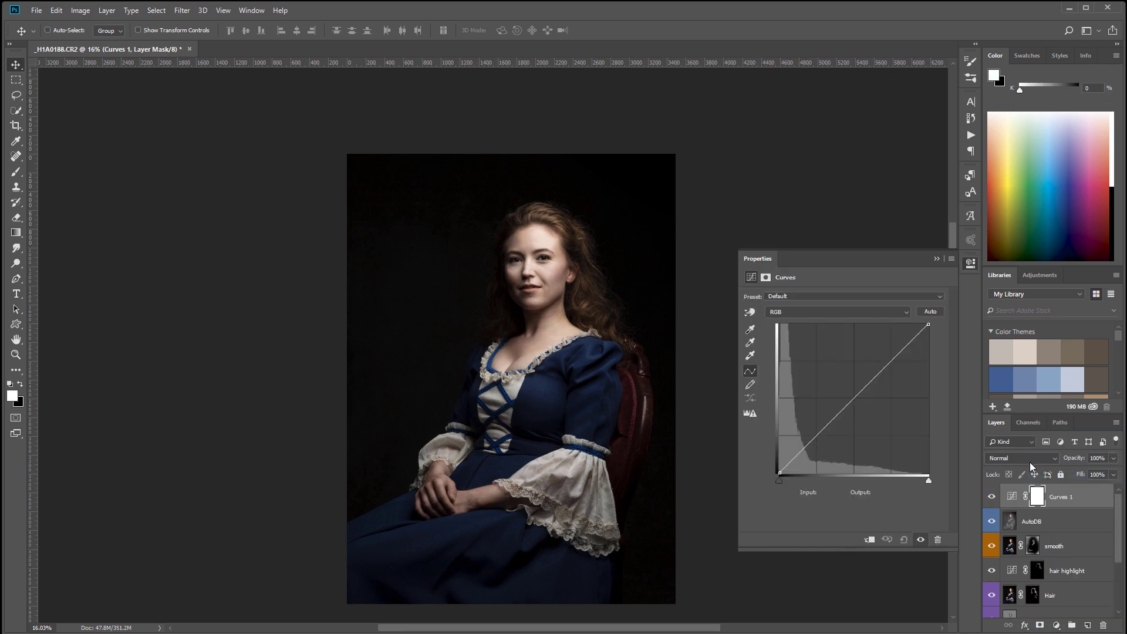
{"action": "double_click", "coordinate": [1069, 497]}
{"action": "type", "text": "co"}
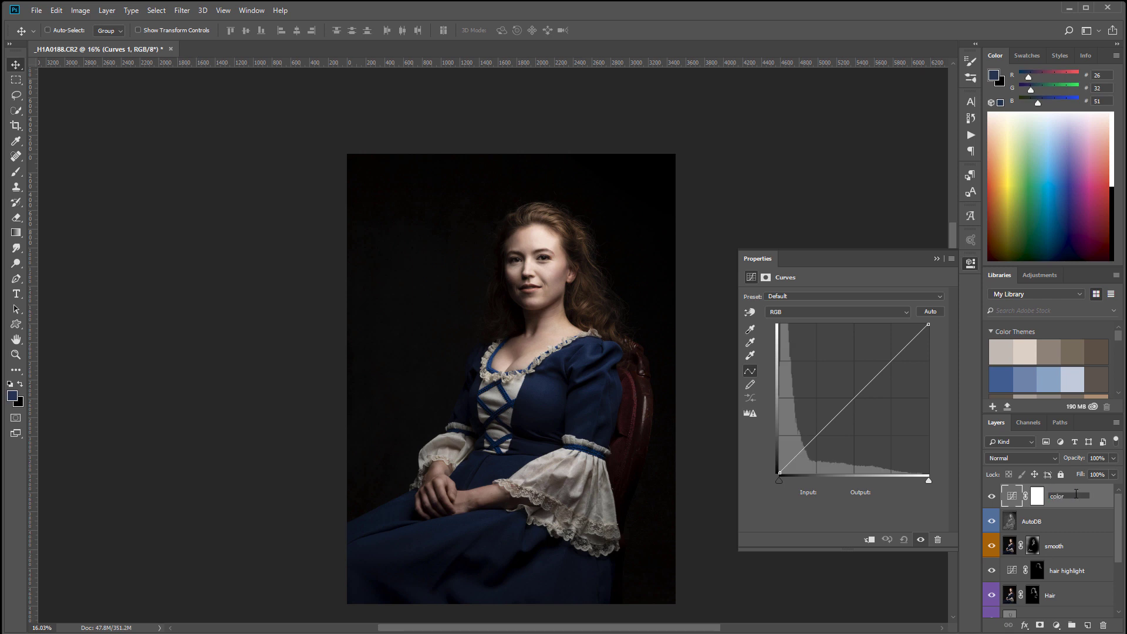
{"action": "type", "text": "lor"}
{"action": "key", "text": "Return"}
{"action": "left_click", "coordinate": [1044, 457]}
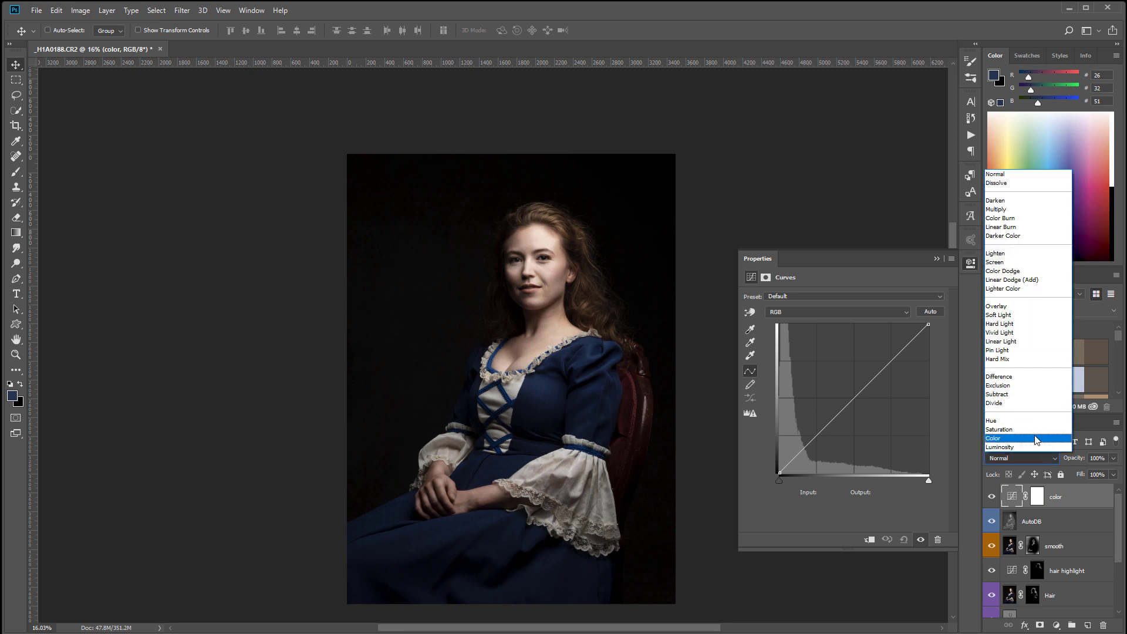
{"action": "left_click", "coordinate": [1038, 441]}
Step: In the blue channel curve, raise the black point to output 20 and place a midtone point at input 139, output 126
{"action": "left_click", "coordinate": [887, 311]}
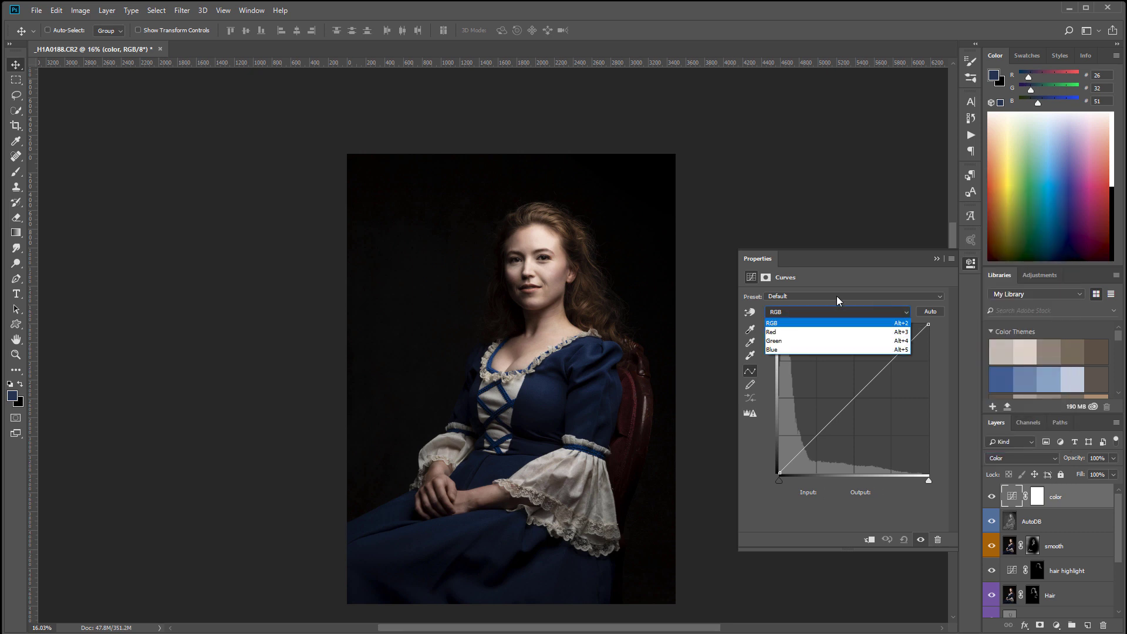
{"action": "left_click", "coordinate": [799, 350]}
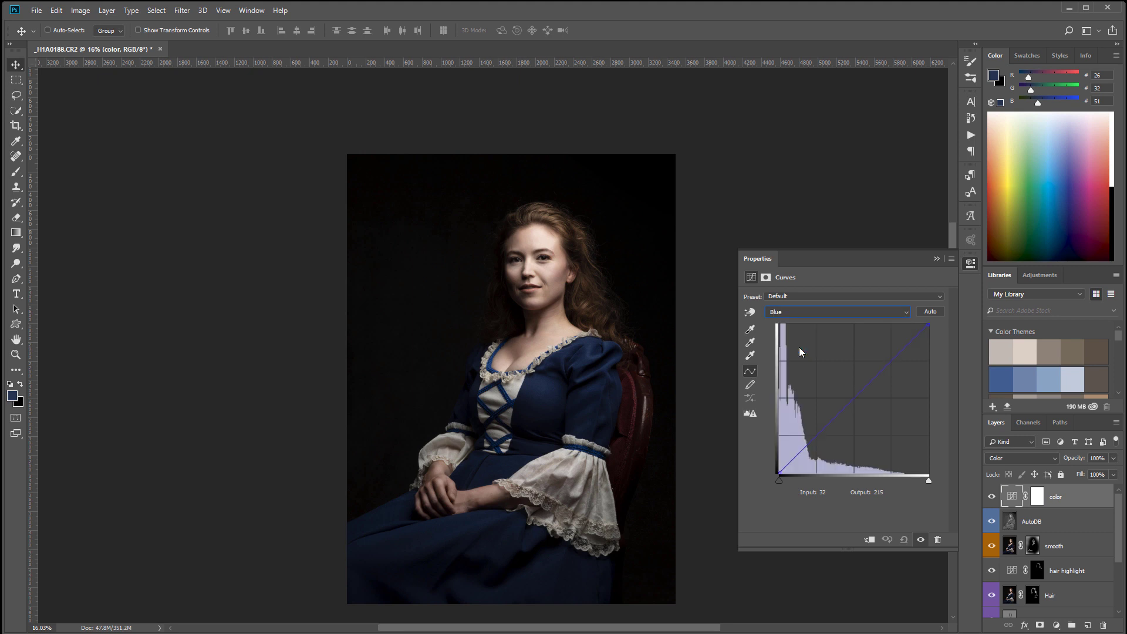
{"action": "left_click_drag", "start_coordinate": [779, 471], "coordinate": [780, 457]}
{"action": "left_click_drag", "start_coordinate": [852, 391], "coordinate": [860, 400]}
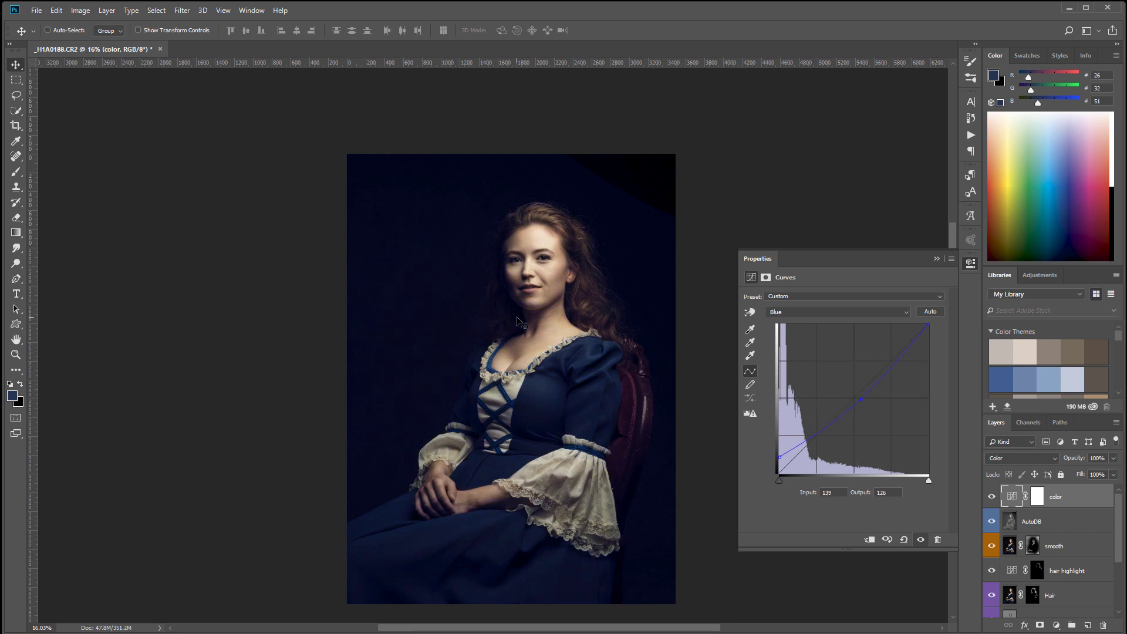
{"action": "left_click_drag", "start_coordinate": [779, 456], "coordinate": [774, 461]}
Step: In the red channel curve, move the black point inward, add a highlight point and set a shadow point at input 83, output 77
{"action": "left_click", "coordinate": [825, 313]}
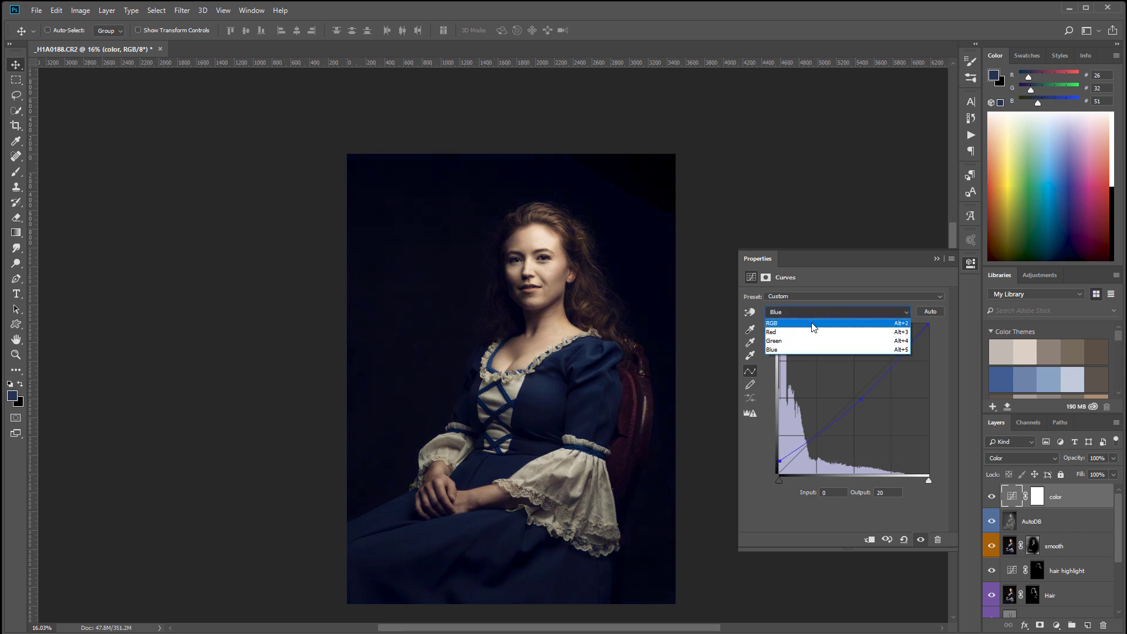
{"action": "left_click", "coordinate": [822, 332]}
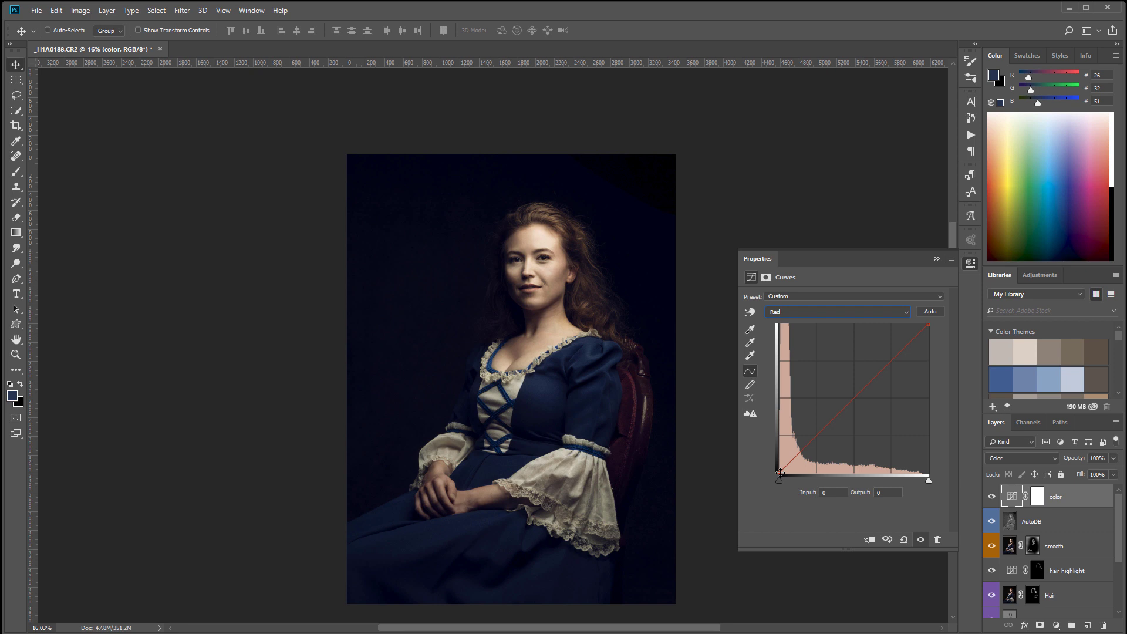
{"action": "mouse_move", "coordinate": [779, 472]}
{"action": "left_mouse_down"}
{"action": "mouse_move", "coordinate": [782, 452]}
{"action": "mouse_move", "coordinate": [789, 483]}
{"action": "left_mouse_up"}
{"action": "left_click_drag", "start_coordinate": [823, 437], "coordinate": [827, 426]}
{"action": "left_click", "coordinate": [881, 373]}
{"action": "left_click_drag", "start_coordinate": [882, 372], "coordinate": [881, 372]}
{"action": "left_click_drag", "start_coordinate": [827, 428], "coordinate": [829, 428]}
Step: Compare the portrait with the color layer hidden and shown, and lower the layer's opacity to 79%
{"action": "left_click", "coordinate": [992, 497]}
{"action": "left_click", "coordinate": [992, 497]}
{"action": "left_click", "coordinate": [992, 499]}
{"action": "left_click", "coordinate": [992, 499]}
{"action": "left_click", "coordinate": [1113, 458]}
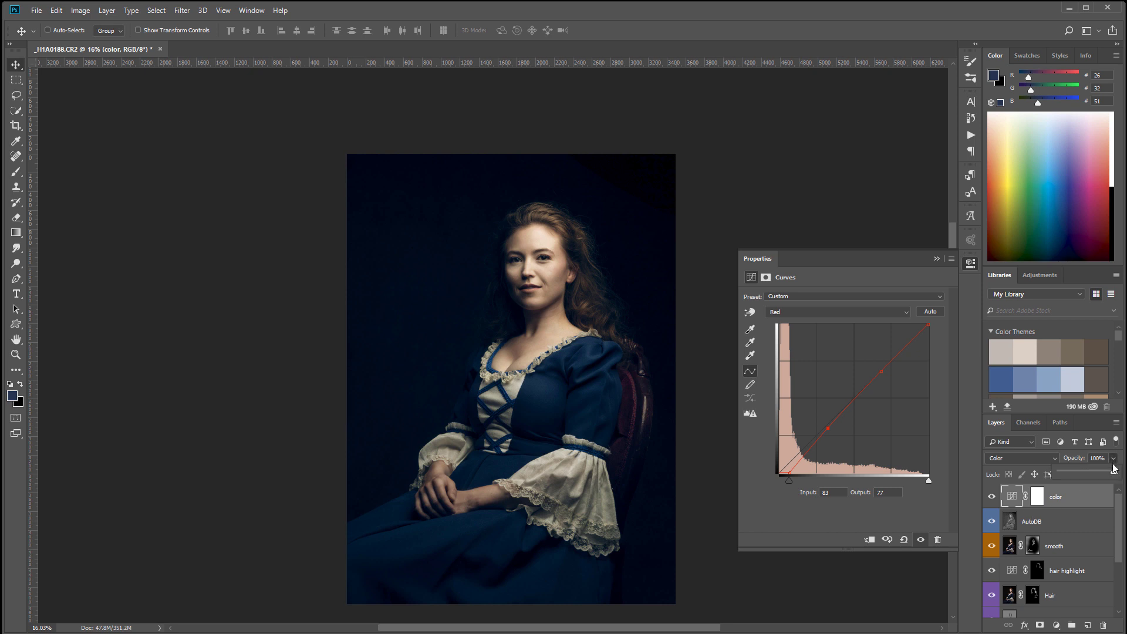
{"action": "left_click_drag", "start_coordinate": [1115, 472], "coordinate": [1082, 472]}
Step: Add a second Curves layer in Luminosity mode, lifting the RGB black point slightly and lowering the white point to output 249
{"action": "left_click", "coordinate": [1056, 626]}
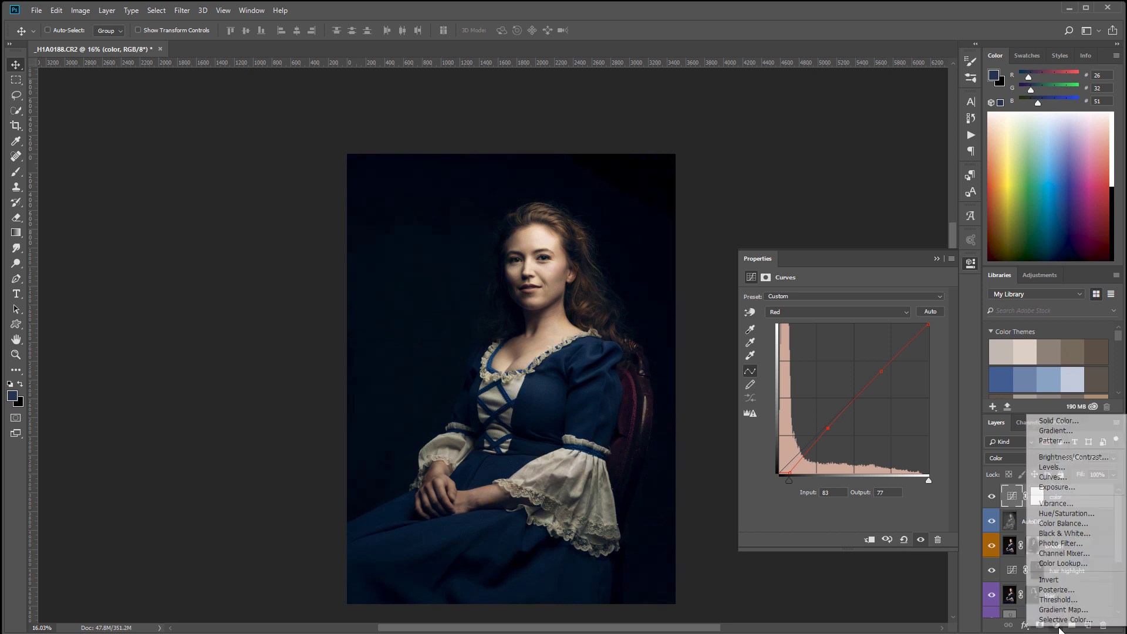
{"action": "left_click", "coordinate": [1061, 476]}
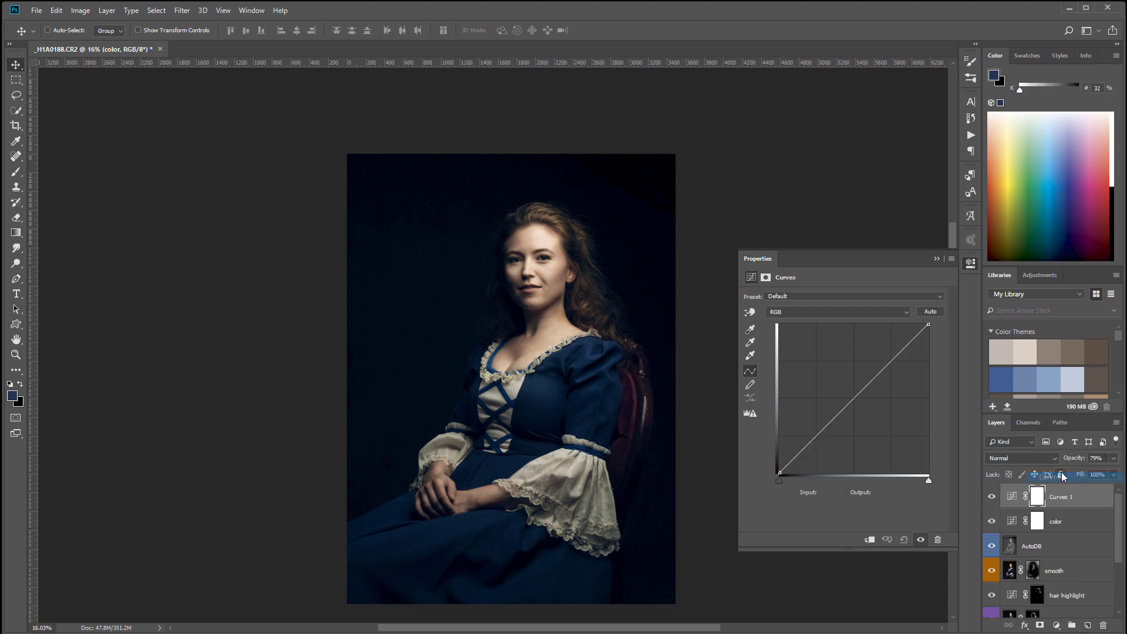
{"action": "left_click", "coordinate": [1047, 459]}
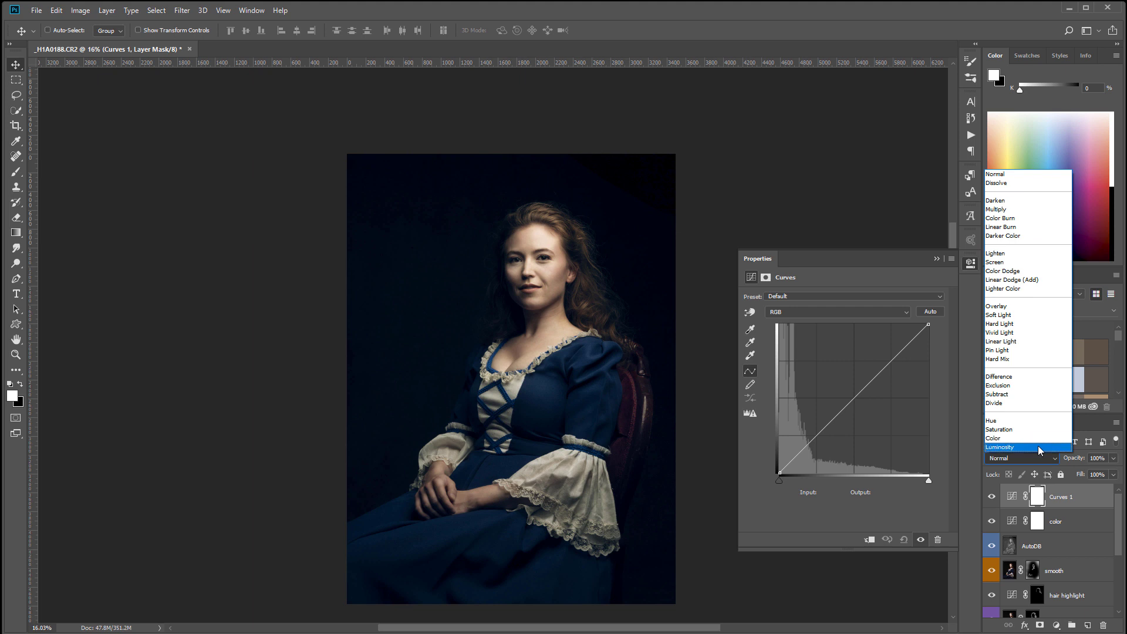
{"action": "left_click", "coordinate": [1037, 446]}
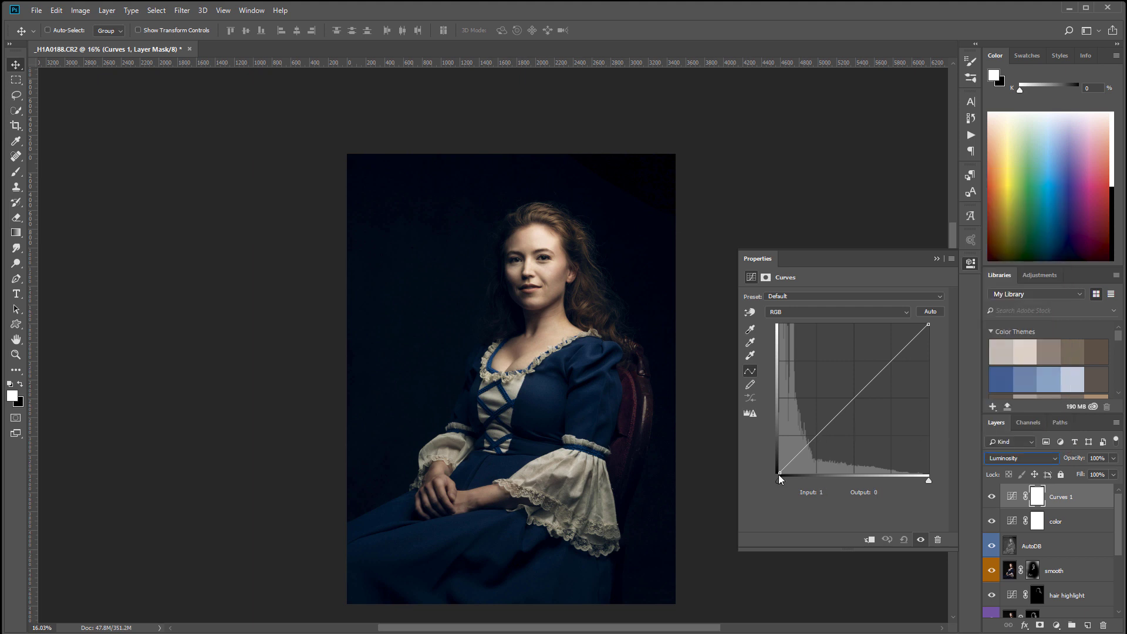
{"action": "mouse_move", "coordinate": [779, 472]}
{"action": "left_mouse_down"}
{"action": "mouse_move", "coordinate": [766, 413]}
{"action": "mouse_move", "coordinate": [756, 433]}
{"action": "mouse_move", "coordinate": [769, 490]}
{"action": "mouse_move", "coordinate": [761, 468]}
{"action": "left_mouse_up"}
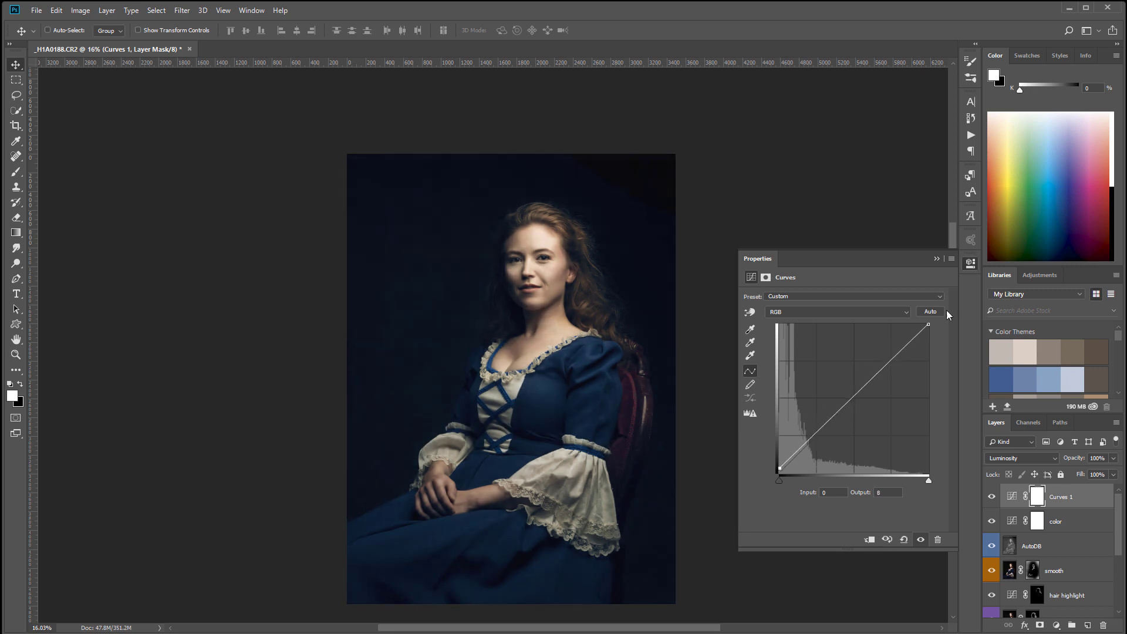
{"action": "left_click_drag", "start_coordinate": [927, 323], "coordinate": [936, 326]}
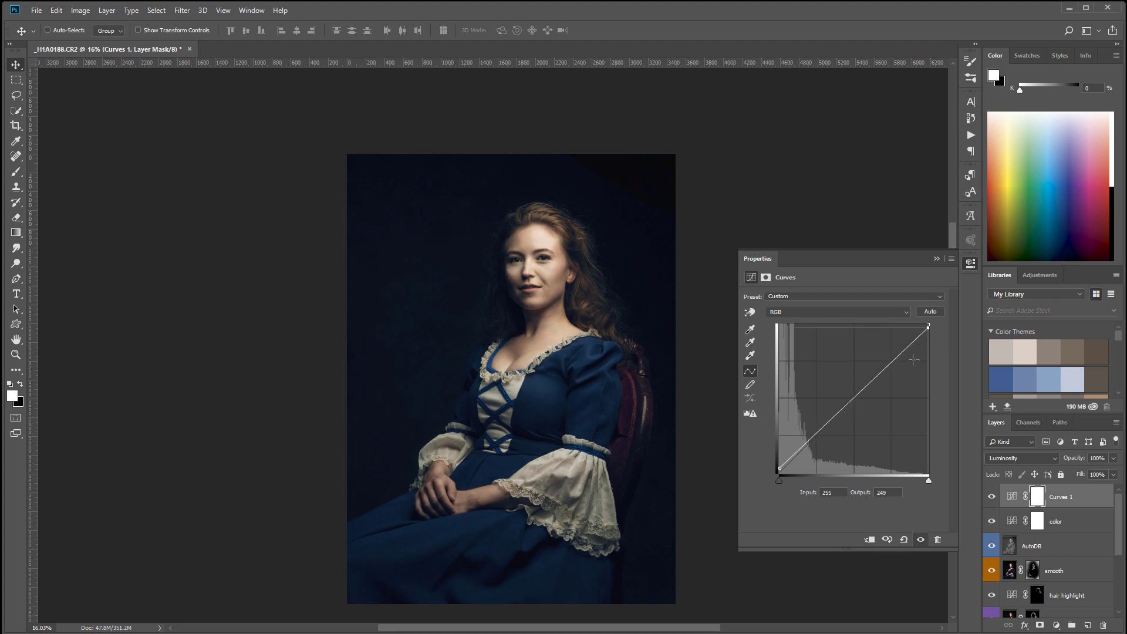
{"action": "left_click_drag", "start_coordinate": [779, 467], "coordinate": [779, 468]}
Step: Hide both color grading Curves layers and create a new layer above AutoDB filled with 50% gray
{"action": "left_click", "coordinate": [991, 496]}
{"action": "left_click", "coordinate": [991, 520]}
{"action": "left_click", "coordinate": [1074, 547]}
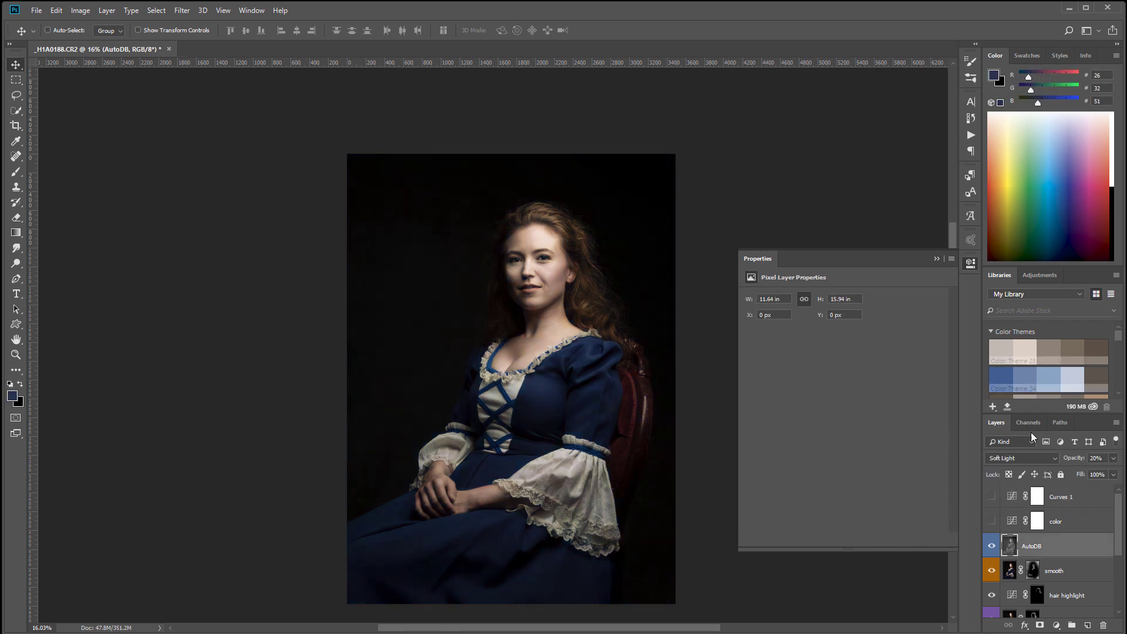
{"action": "left_click", "coordinate": [1086, 625]}
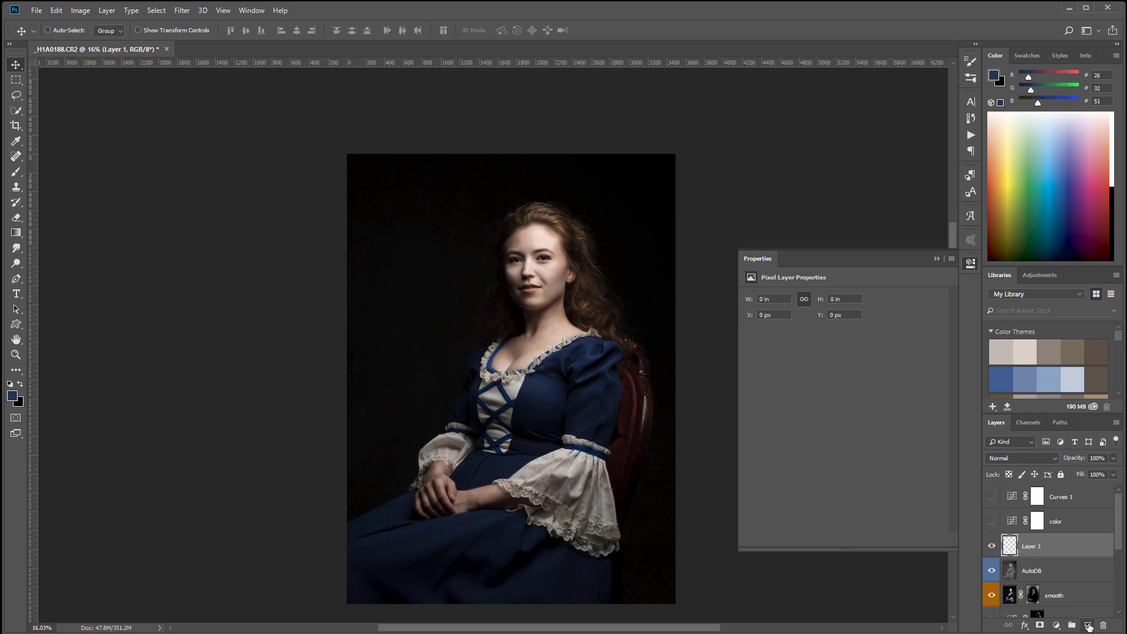
{"action": "key", "text": "shift+F5"}
{"action": "key", "text": "Return"}
{"action": "key", "text": "v"}
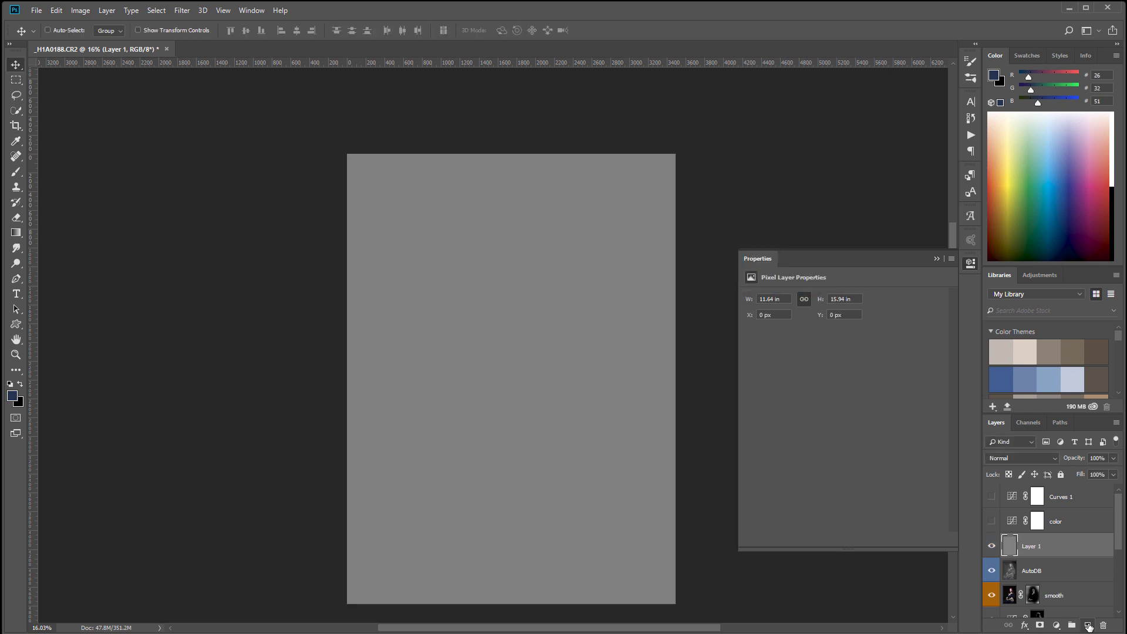
Step: Rename the gray layer "GlobalDB" and set its blend mode to Soft Light
{"action": "double_click", "coordinate": [1033, 545]}
{"action": "type", "text": "GlobalDB"}
{"action": "left_click", "coordinate": [1076, 542]}
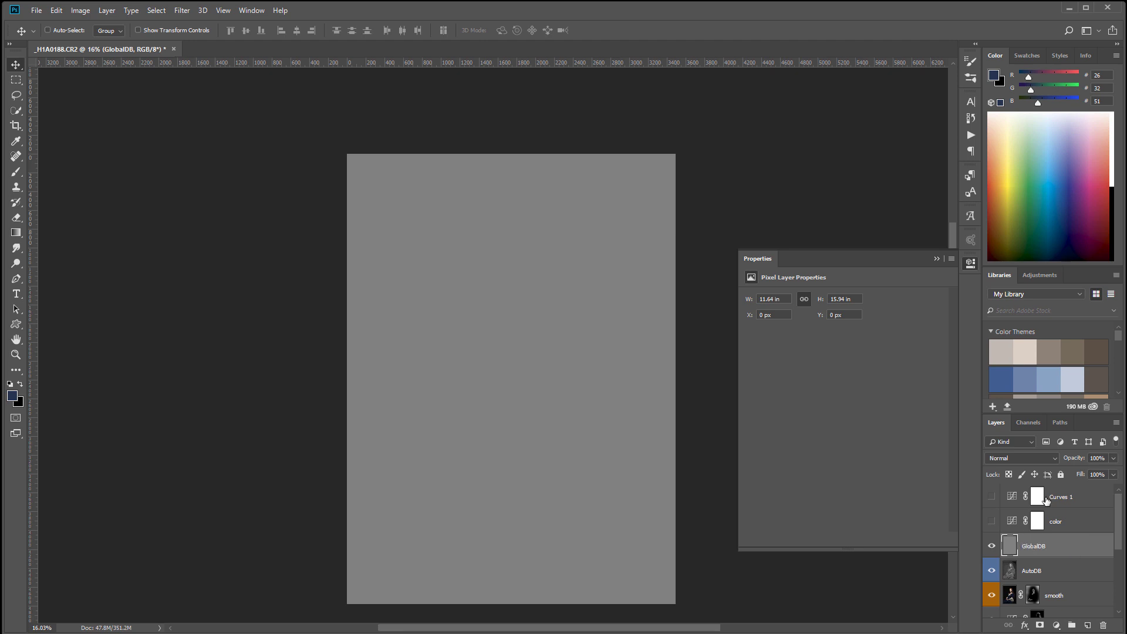
{"action": "left_click", "coordinate": [1038, 455]}
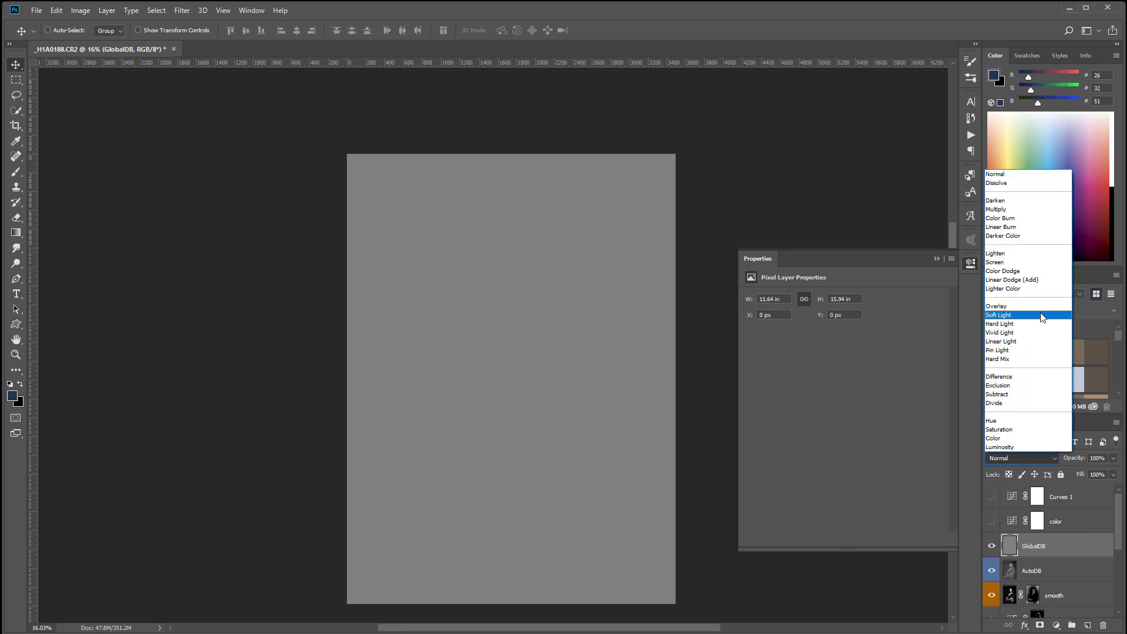
{"action": "left_click", "coordinate": [1043, 315]}
Step: Dodge the woman and the background around her on GlobalDB with a large white brush at 10% opacity
{"action": "left_click", "coordinate": [16, 172]}
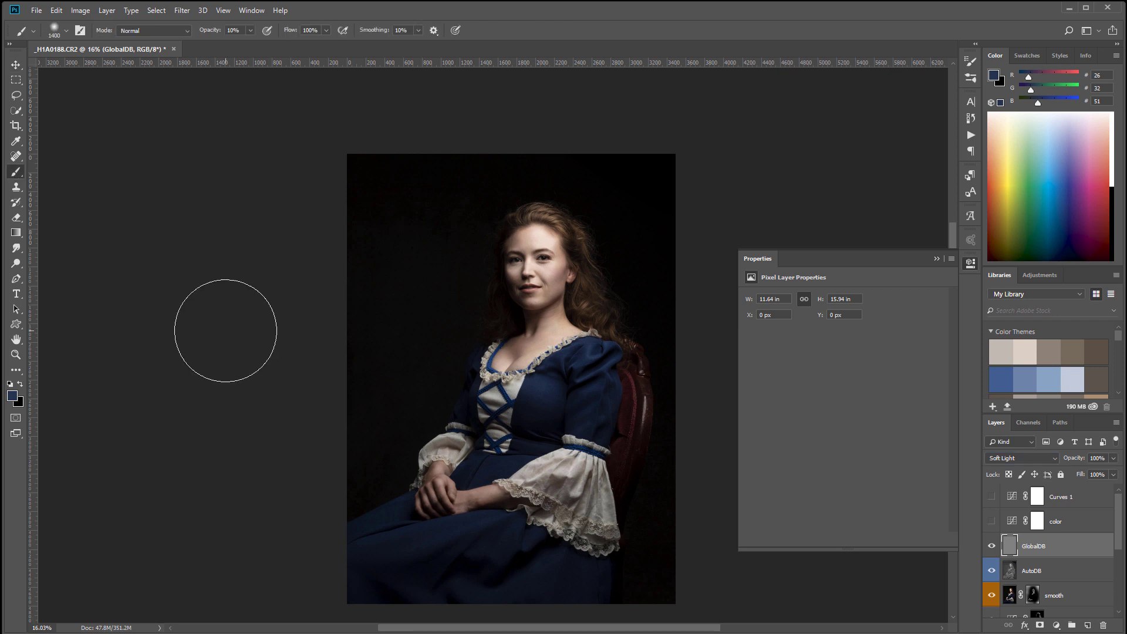
{"action": "key", "text": "d"}
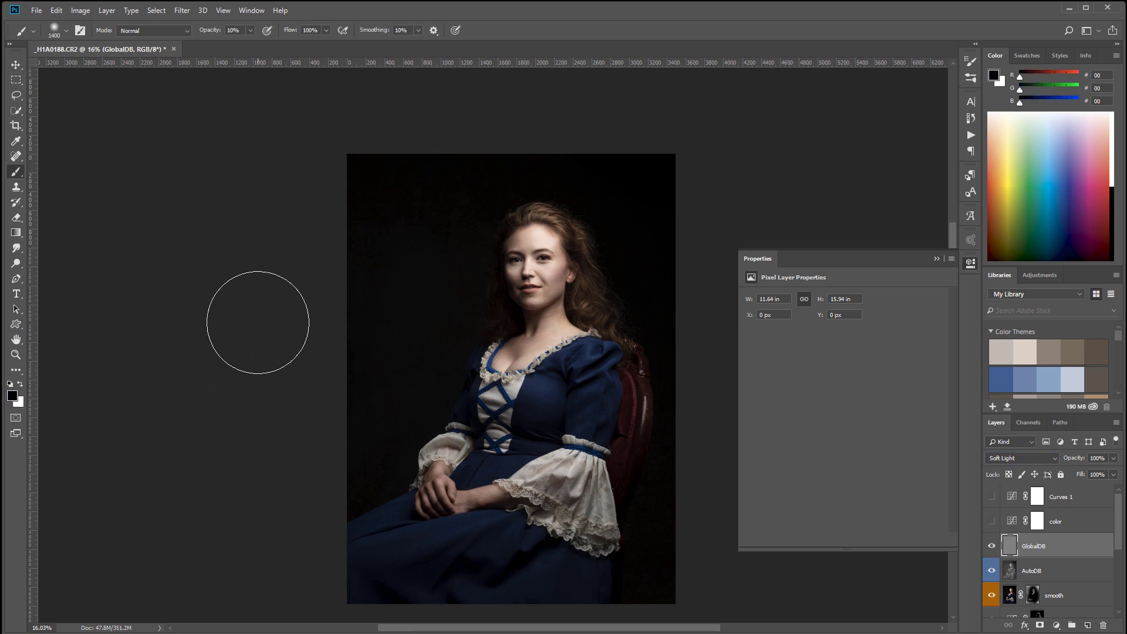
{"action": "key", "text": "x"}
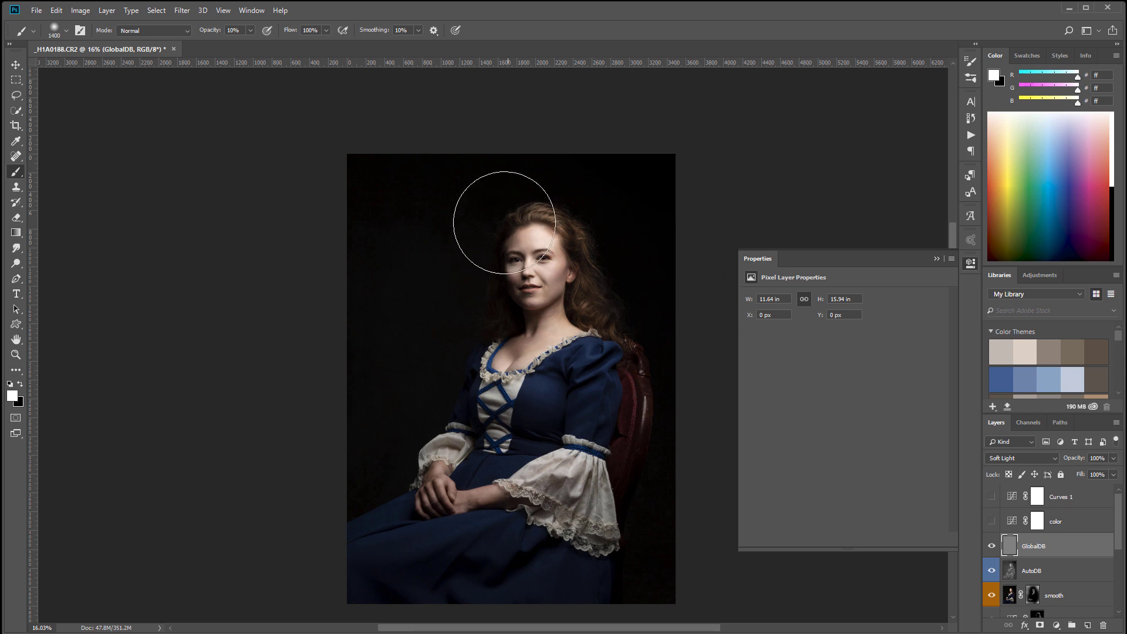
{"action": "mouse_move", "coordinate": [588, 342]}
{"action": "left_mouse_down"}
{"action": "mouse_move", "coordinate": [622, 292]}
{"action": "mouse_move", "coordinate": [611, 341]}
{"action": "mouse_move", "coordinate": [616, 295]}
{"action": "mouse_move", "coordinate": [610, 336]}
{"action": "mouse_move", "coordinate": [591, 230]}
{"action": "mouse_move", "coordinate": [646, 280]}
{"action": "mouse_move", "coordinate": [636, 257]}
{"action": "mouse_move", "coordinate": [634, 327]}
{"action": "mouse_move", "coordinate": [615, 270]}
{"action": "mouse_move", "coordinate": [624, 294]}
{"action": "mouse_move", "coordinate": [610, 292]}
{"action": "mouse_move", "coordinate": [560, 193]}
{"action": "mouse_move", "coordinate": [560, 207]}
{"action": "mouse_move", "coordinate": [559, 182]}
{"action": "mouse_move", "coordinate": [601, 205]}
{"action": "mouse_move", "coordinate": [617, 327]}
{"action": "mouse_move", "coordinate": [567, 399]}
{"action": "mouse_move", "coordinate": [437, 332]}
{"action": "mouse_move", "coordinate": [450, 400]}
{"action": "mouse_move", "coordinate": [497, 415]}
{"action": "mouse_move", "coordinate": [449, 282]}
{"action": "mouse_move", "coordinate": [429, 266]}
{"action": "mouse_move", "coordinate": [467, 412]}
{"action": "mouse_move", "coordinate": [455, 194]}
{"action": "mouse_move", "coordinate": [473, 178]}
{"action": "mouse_move", "coordinate": [489, 183]}
{"action": "mouse_move", "coordinate": [476, 214]}
{"action": "mouse_move", "coordinate": [435, 251]}
{"action": "mouse_move", "coordinate": [597, 463]}
{"action": "mouse_move", "coordinate": [628, 248]}
{"action": "mouse_move", "coordinate": [596, 229]}
{"action": "mouse_move", "coordinate": [629, 297]}
{"action": "mouse_move", "coordinate": [590, 201]}
{"action": "mouse_move", "coordinate": [570, 185]}
{"action": "mouse_move", "coordinate": [607, 201]}
{"action": "mouse_move", "coordinate": [632, 307]}
{"action": "mouse_move", "coordinate": [621, 393]}
{"action": "mouse_move", "coordinate": [598, 438]}
{"action": "mouse_move", "coordinate": [640, 204]}
{"action": "mouse_move", "coordinate": [608, 192]}
{"action": "mouse_move", "coordinate": [656, 296]}
{"action": "mouse_move", "coordinate": [516, 387]}
{"action": "mouse_move", "coordinate": [456, 224]}
{"action": "mouse_move", "coordinate": [452, 441]}
{"action": "mouse_move", "coordinate": [521, 433]}
{"action": "left_mouse_up"}
Step: Burn the lower dress and the outer edges of the portrait on GlobalDB with a black brush at 10% opacity
{"action": "key", "text": "x"}
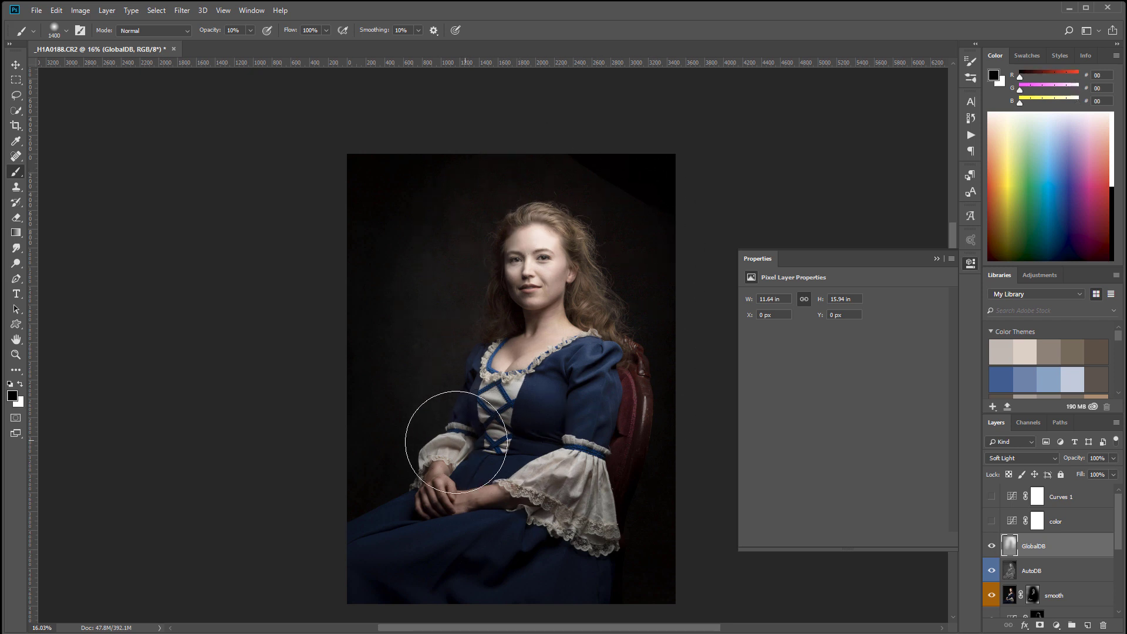
{"action": "mouse_move", "coordinate": [354, 503]}
{"action": "left_mouse_down"}
{"action": "mouse_move", "coordinate": [540, 602]}
{"action": "mouse_move", "coordinate": [458, 593]}
{"action": "mouse_move", "coordinate": [649, 558]}
{"action": "mouse_move", "coordinate": [634, 511]}
{"action": "mouse_move", "coordinate": [558, 516]}
{"action": "mouse_move", "coordinate": [579, 511]}
{"action": "mouse_move", "coordinate": [449, 564]}
{"action": "mouse_move", "coordinate": [477, 514]}
{"action": "mouse_move", "coordinate": [432, 520]}
{"action": "mouse_move", "coordinate": [370, 390]}
{"action": "mouse_move", "coordinate": [658, 587]}
{"action": "mouse_move", "coordinate": [659, 352]}
{"action": "mouse_move", "coordinate": [641, 411]}
{"action": "mouse_move", "coordinate": [649, 403]}
{"action": "left_mouse_up"}
{"action": "left_click_drag", "start_coordinate": [526, 628], "coordinate": [655, 628]}
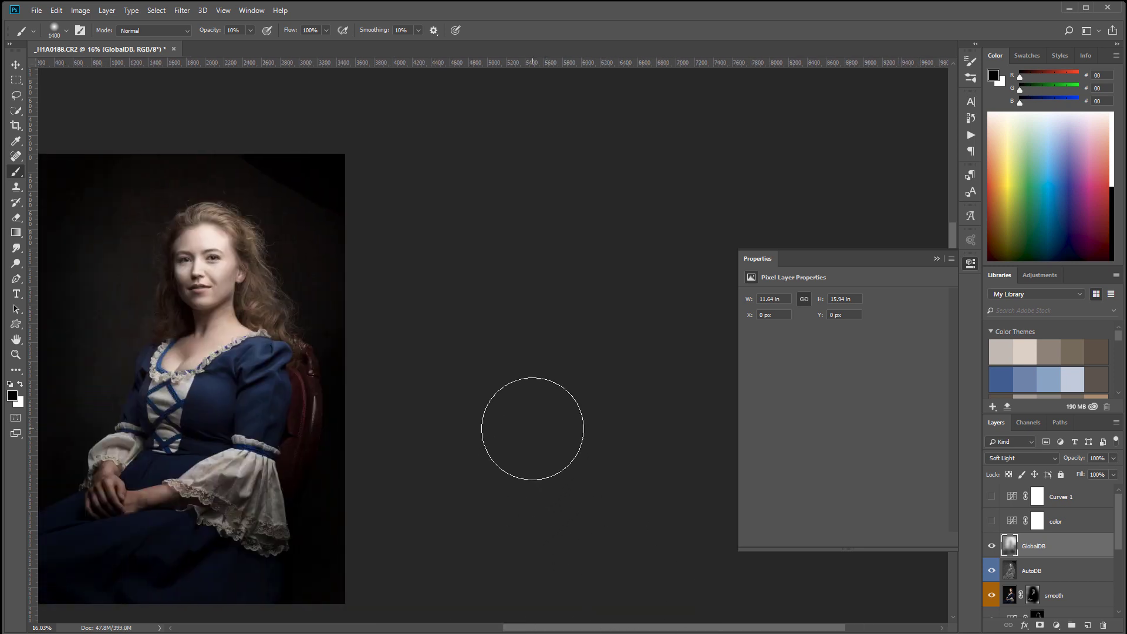
{"action": "key", "text": "space"}
{"action": "left_click_drag", "start_coordinate": [282, 411], "coordinate": [550, 385]}
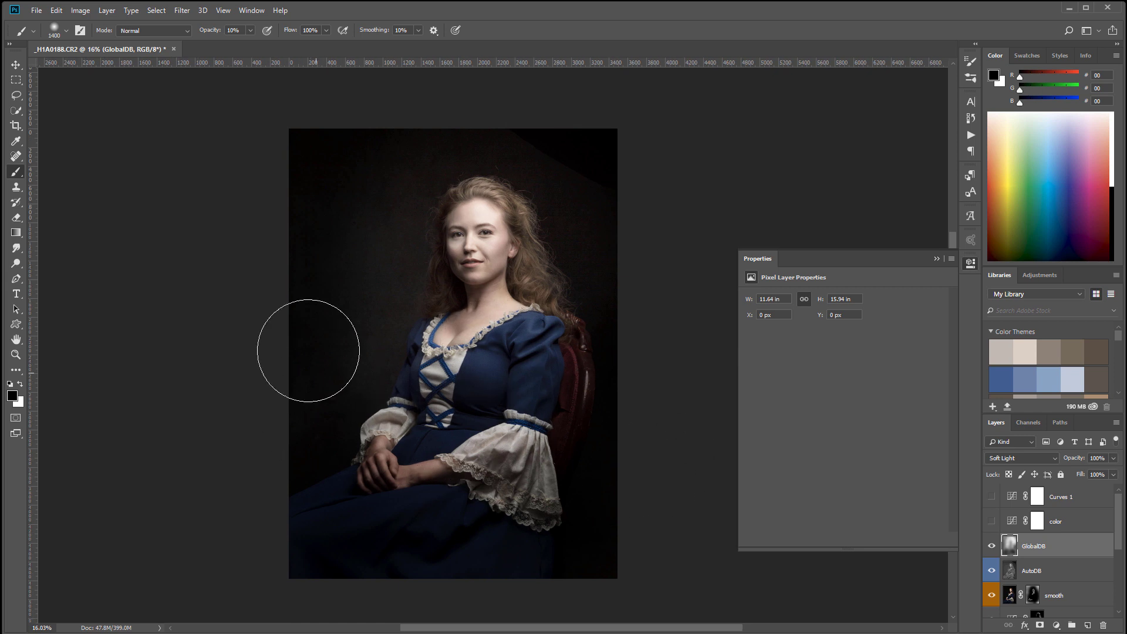
Step: Refine the dodging and burning around the chair and background, and compare the portrait with GlobalDB hidden and shown
{"action": "key", "text": "x"}
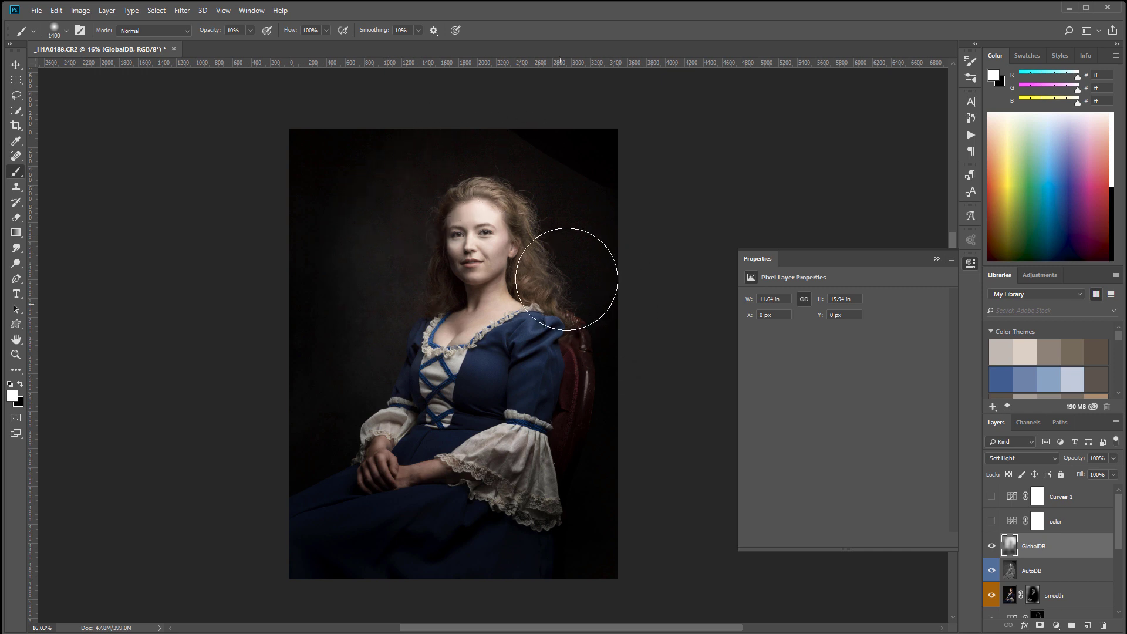
{"action": "key", "text": "x"}
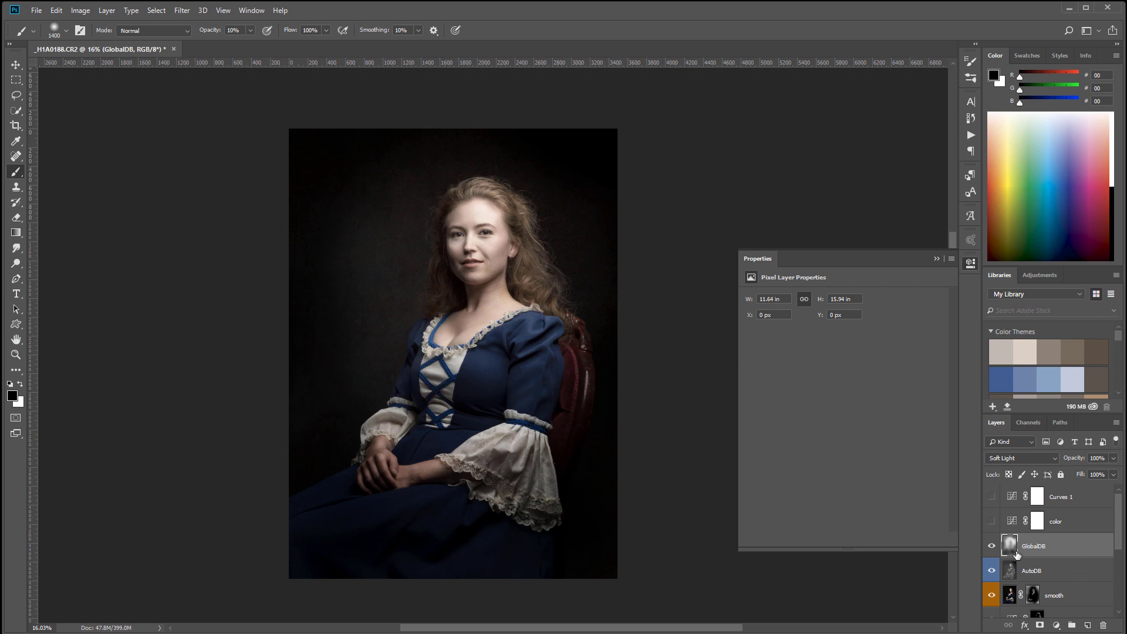
{"action": "left_click", "coordinate": [991, 548]}
{"action": "left_click", "coordinate": [992, 548]}
{"action": "left_click", "coordinate": [992, 548]}
{"action": "left_click", "coordinate": [991, 548]}
Step: Create a new layer above GlobalDB, fill it with 50% gray and name it "grain"
{"action": "left_click", "coordinate": [1088, 625]}
{"action": "key", "text": "shift+F5"}
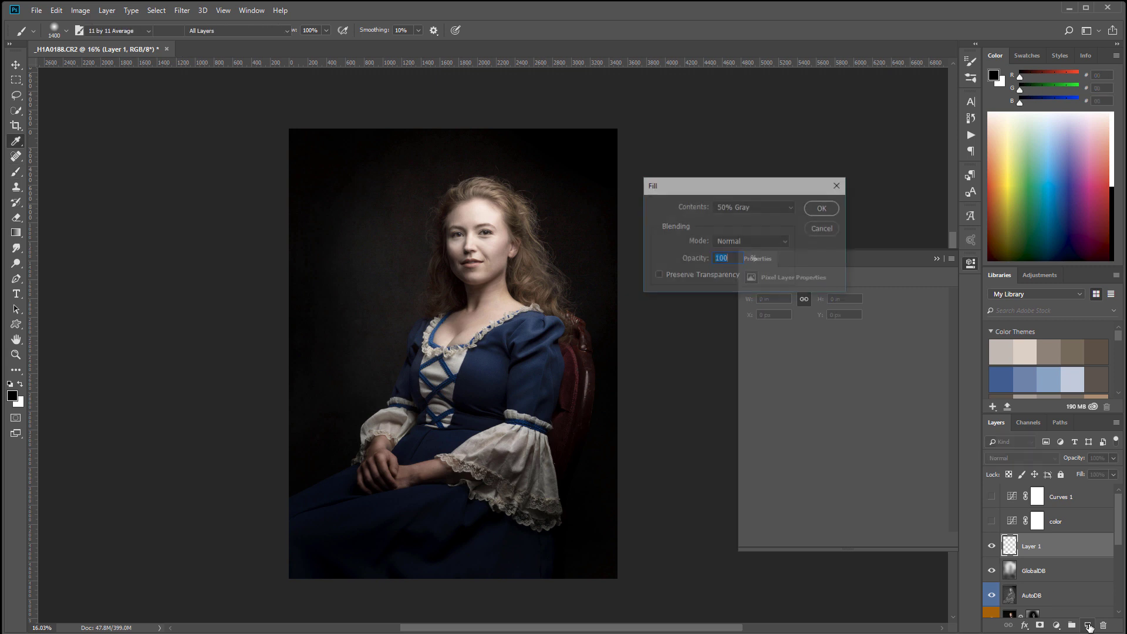
{"action": "key", "text": "Return"}
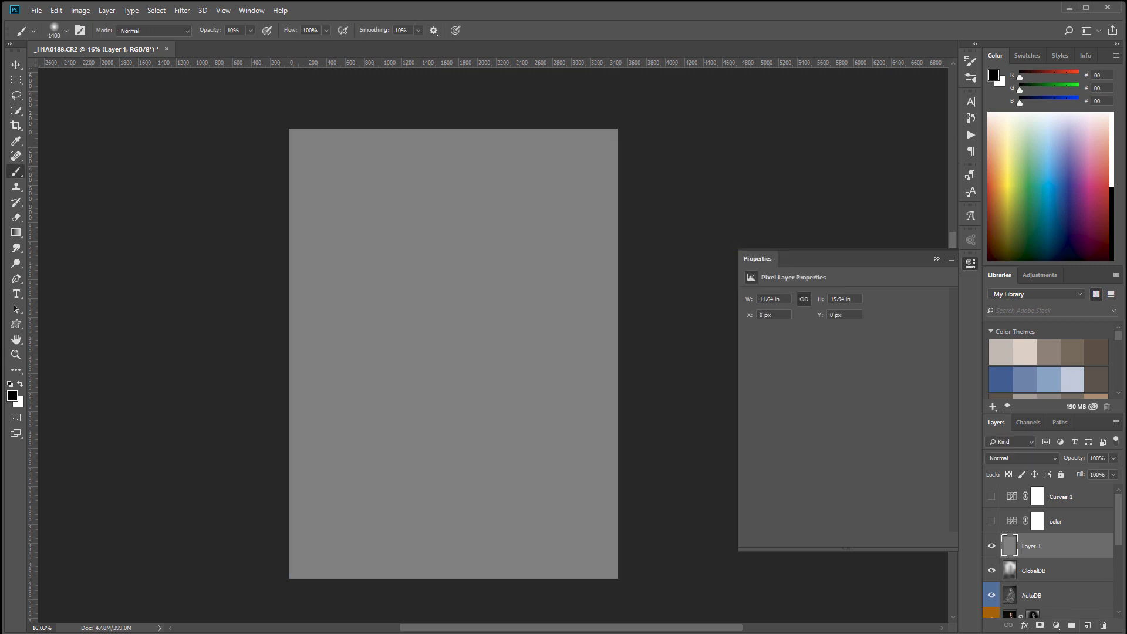
{"action": "double_click", "coordinate": [1032, 547]}
{"action": "key", "text": "Return"}
Step: Apply Add Noise at 129.89%, uniform and monochromatic, to the grain layer and set its blend mode to Overlay
{"action": "left_click", "coordinate": [191, 15]}
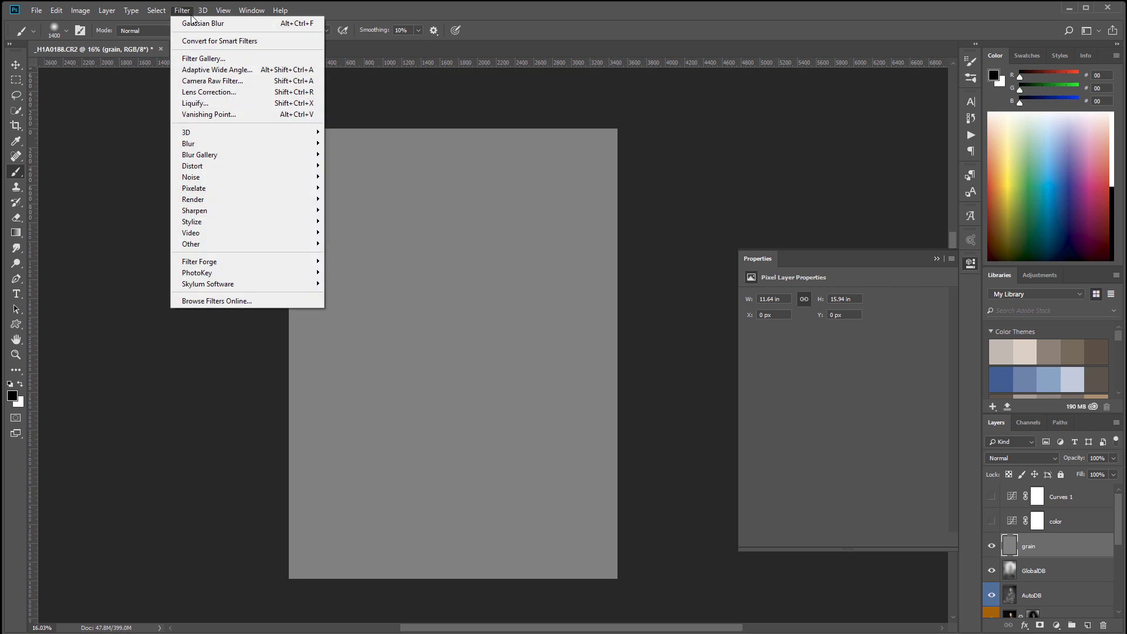
{"action": "mouse_move", "coordinate": [258, 223]}
{"action": "mouse_move", "coordinate": [258, 177]}
{"action": "left_click", "coordinate": [359, 178]}
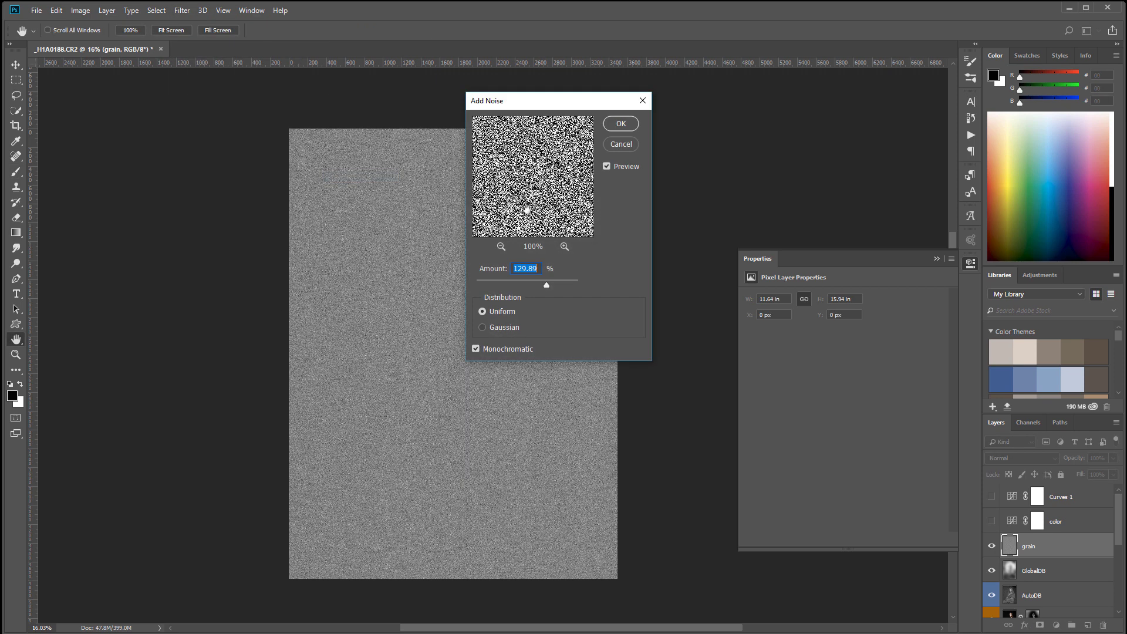
{"action": "left_click", "coordinate": [630, 128]}
{"action": "left_click", "coordinate": [991, 458]}
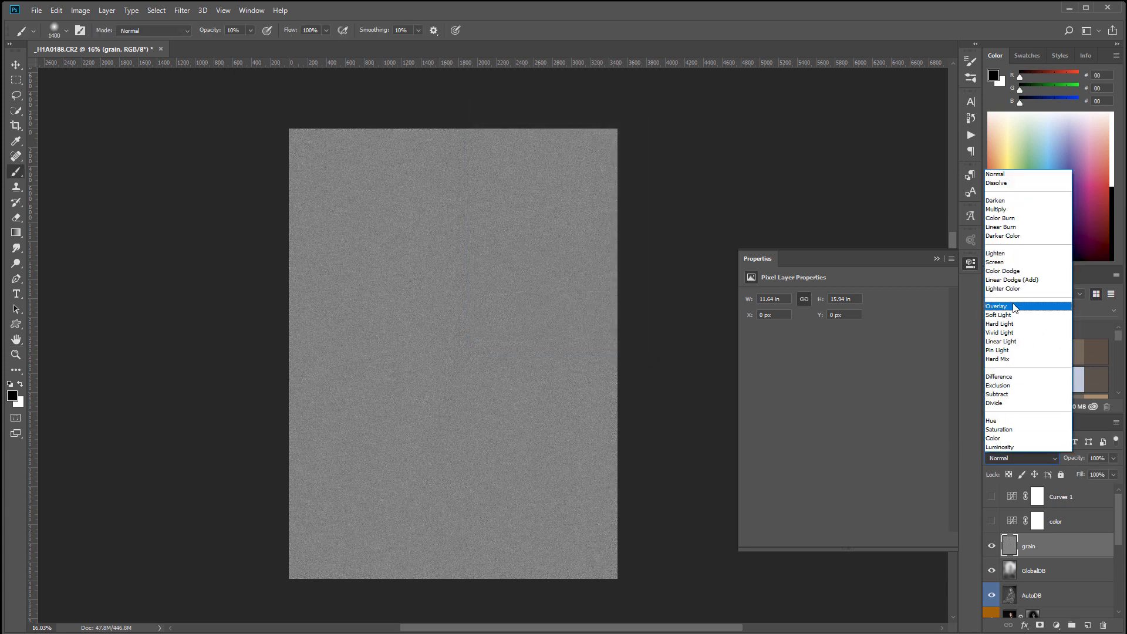
{"action": "left_click", "coordinate": [1005, 307]}
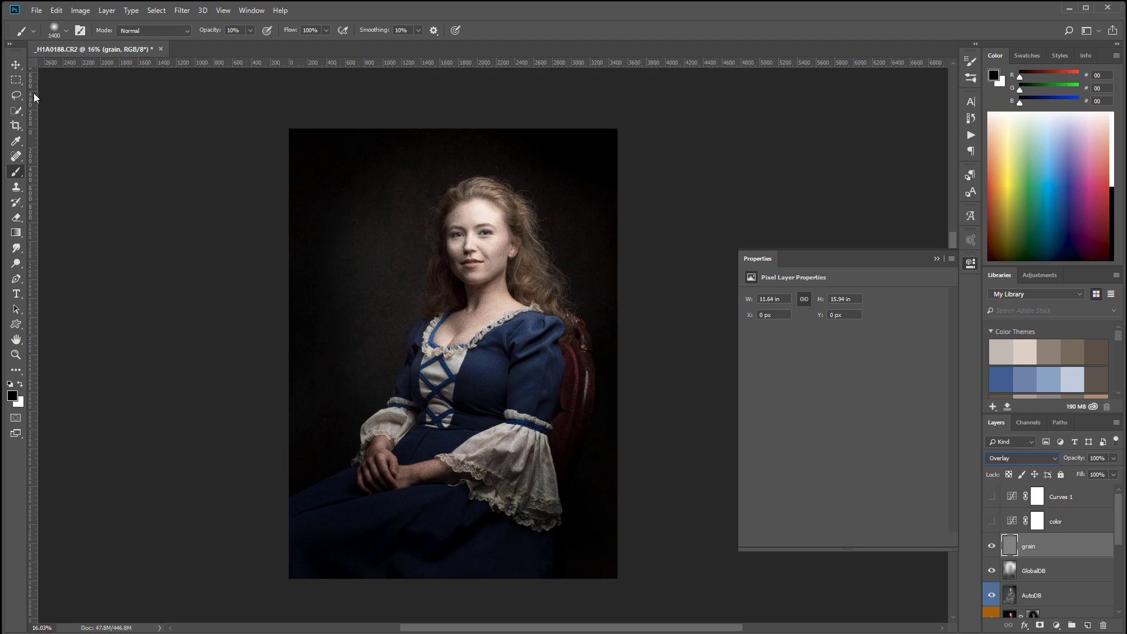
Step: Lower the grain layer's opacity for a subtler effect on the face, and hide the layer
{"action": "left_click", "coordinate": [22, 64]}
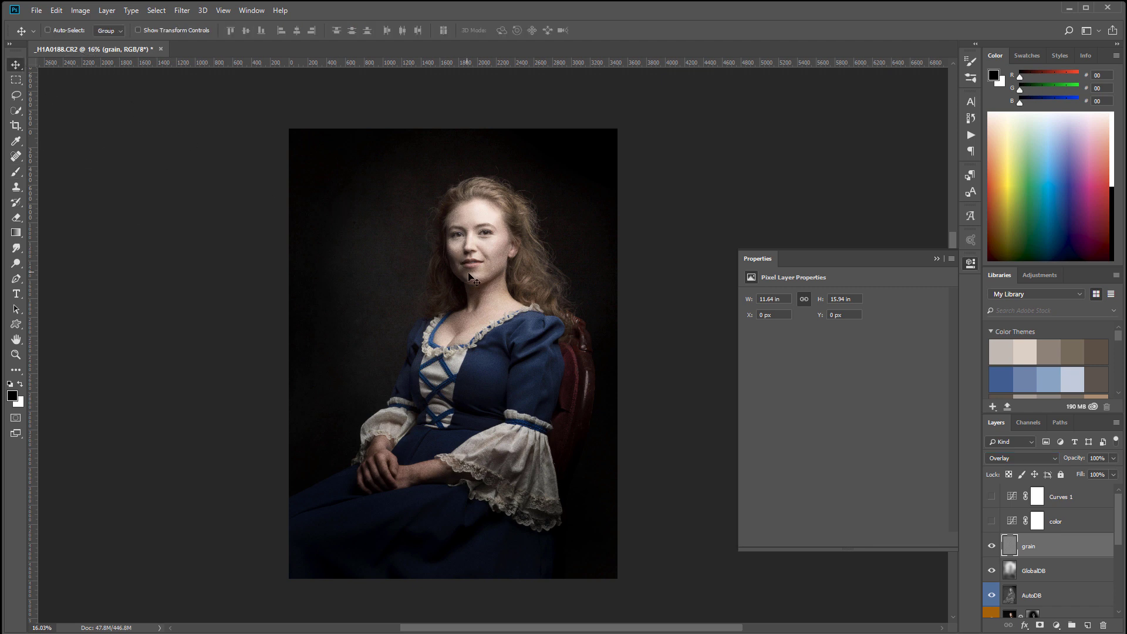
{"action": "scroll", "coordinate": [477, 277], "scroll_direction": "up", "scroll_amount": 6}
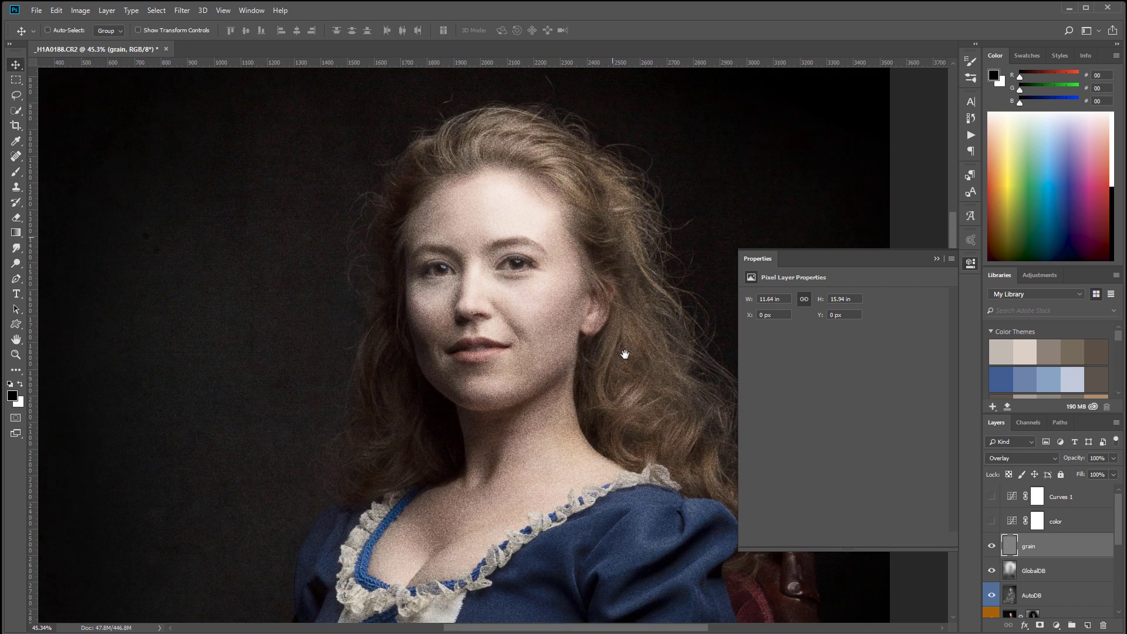
{"action": "left_click", "coordinate": [1113, 458]}
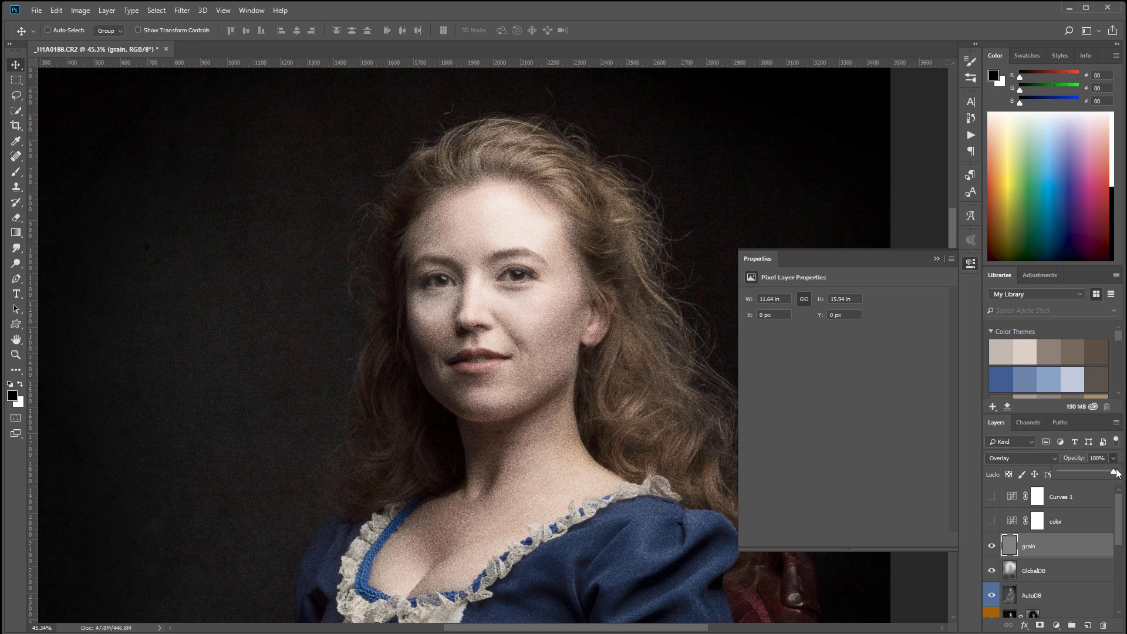
{"action": "left_click_drag", "start_coordinate": [1074, 472], "coordinate": [1059, 473]}
{"action": "left_click", "coordinate": [991, 546]}
Step: Raise the AutoDB layer's opacity to about 54% and reselect the grain layer
{"action": "left_click", "coordinate": [1085, 595]}
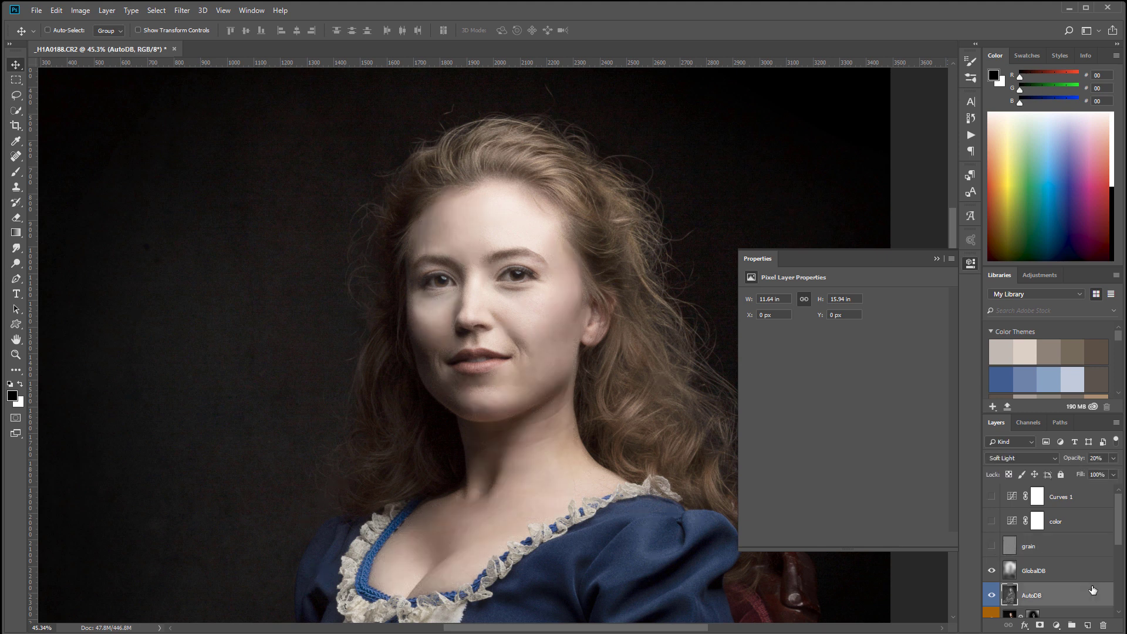
{"action": "left_click", "coordinate": [1113, 459]}
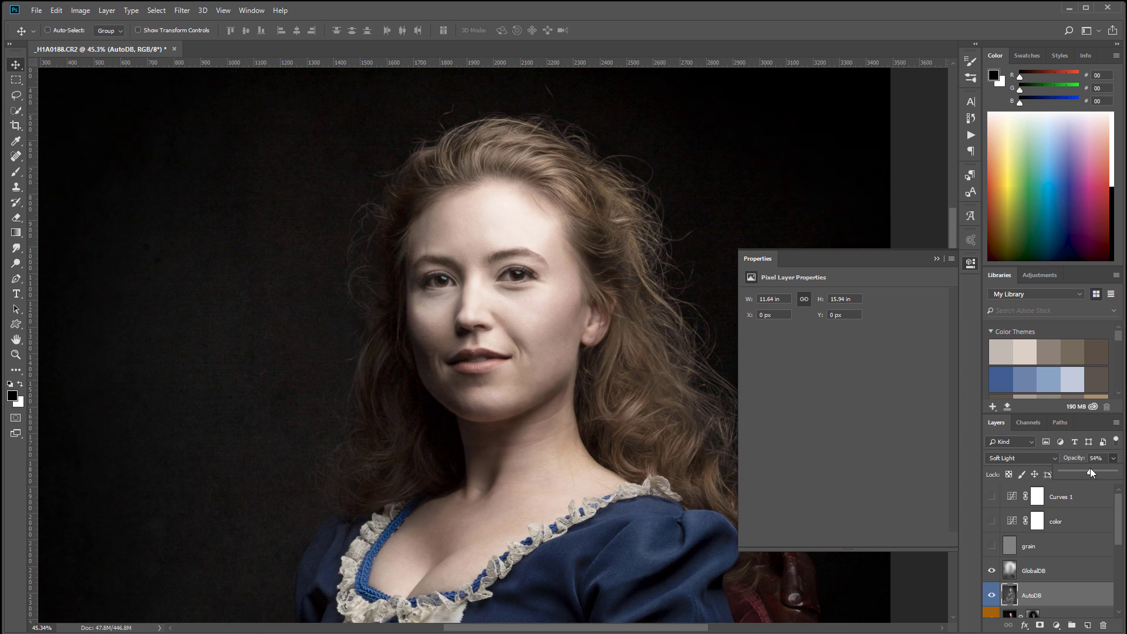
{"action": "left_click", "coordinate": [1084, 549]}
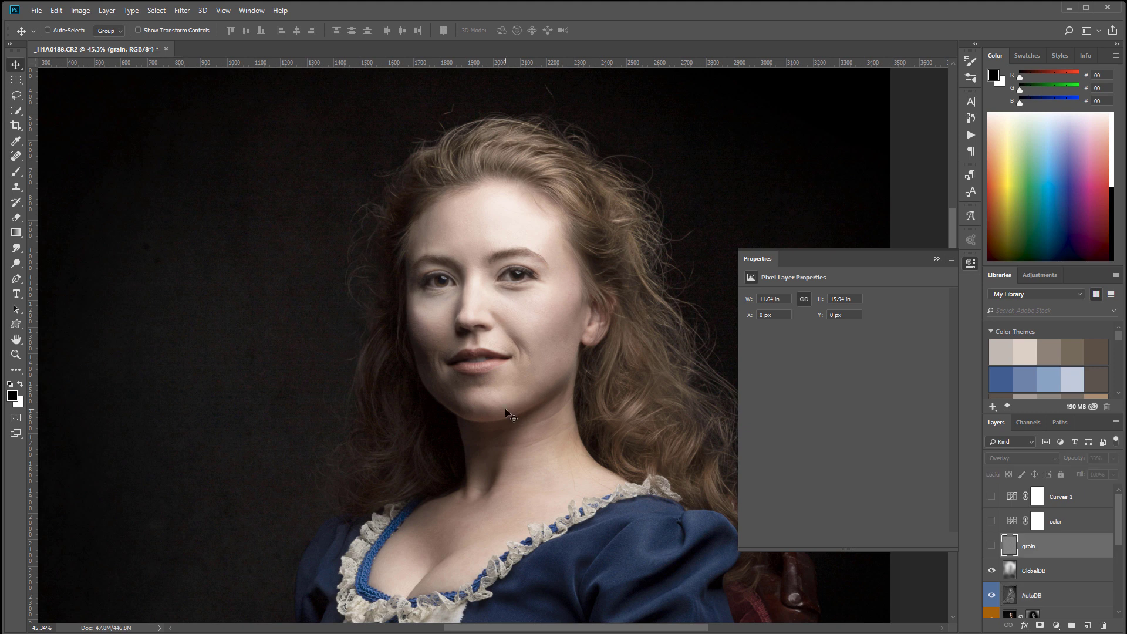
Step: Show the color and Curves 1 layers and fine-tune the shadows and midtones of the color layer's blue channel curve
{"action": "scroll", "coordinate": [509, 410], "scroll_direction": "down", "scroll_amount": 5}
{"action": "left_click_drag", "start_coordinate": [532, 474], "coordinate": [558, 309]}
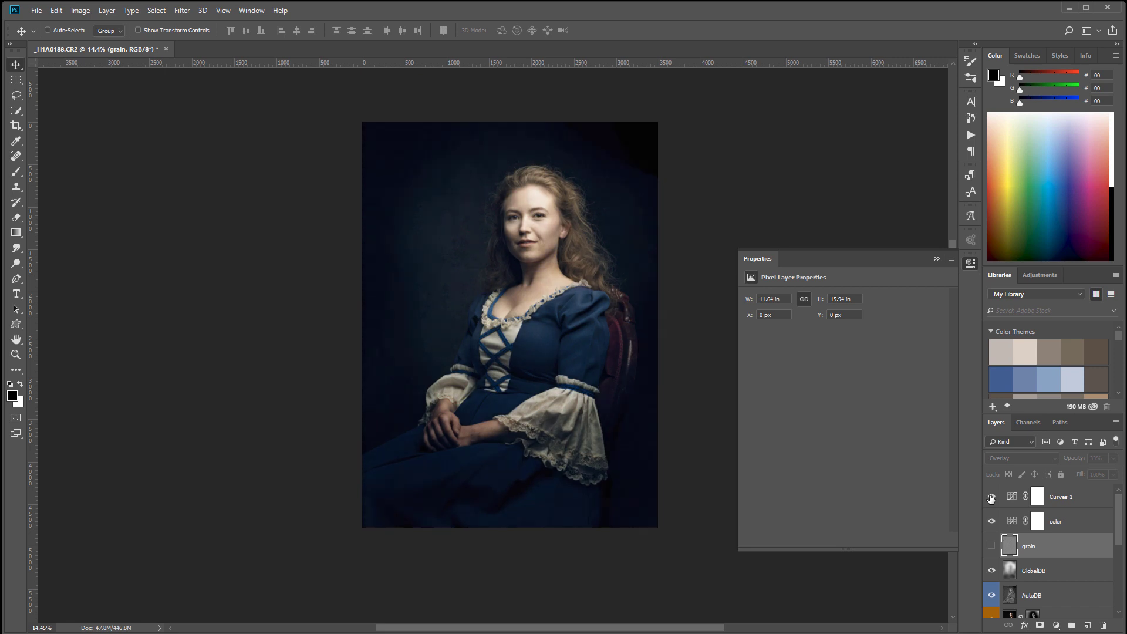
{"action": "left_click", "coordinate": [1012, 522]}
{"action": "left_click", "coordinate": [789, 312]}
{"action": "left_click", "coordinate": [784, 350]}
{"action": "left_click", "coordinate": [862, 400]}
{"action": "left_click_drag", "start_coordinate": [864, 400], "coordinate": [866, 403]}
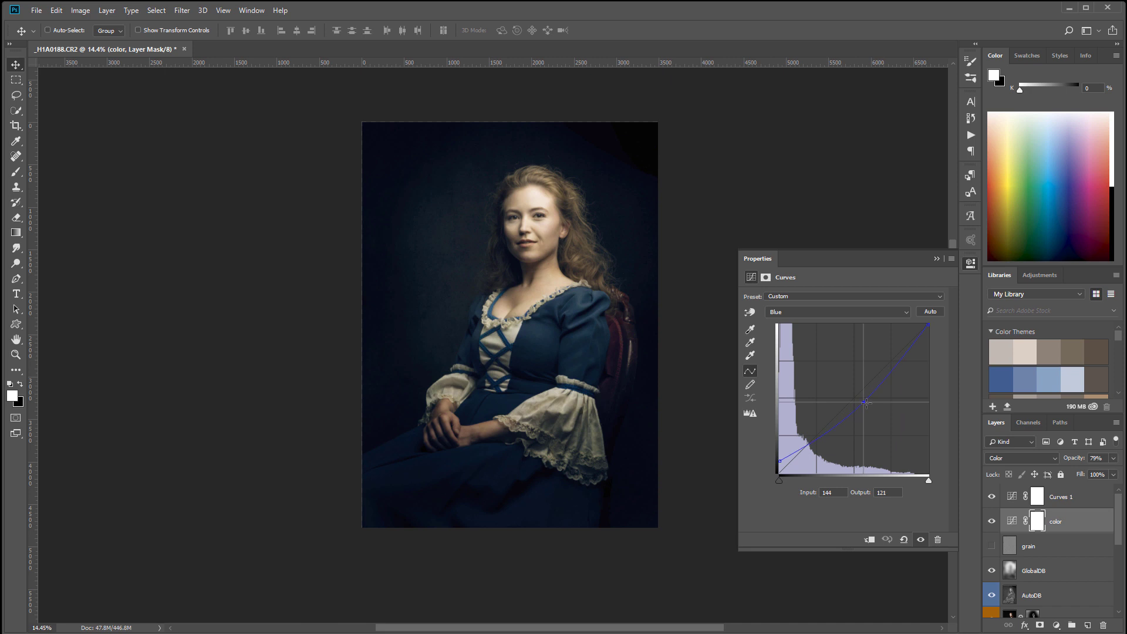
{"action": "left_click_drag", "start_coordinate": [780, 460], "coordinate": [779, 463]}
{"action": "left_click_drag", "start_coordinate": [864, 403], "coordinate": [863, 401]}
{"action": "mouse_move", "coordinate": [776, 459]}
{"action": "left_mouse_down"}
{"action": "mouse_move", "coordinate": [770, 451]}
{"action": "mouse_move", "coordinate": [763, 460]}
{"action": "left_mouse_up"}
Step: Fine-tune the color layer's red channel curve, adjusting its two middle points and setting the black point to input 14, output 0
{"action": "left_click", "coordinate": [822, 312]}
{"action": "left_click", "coordinate": [810, 332]}
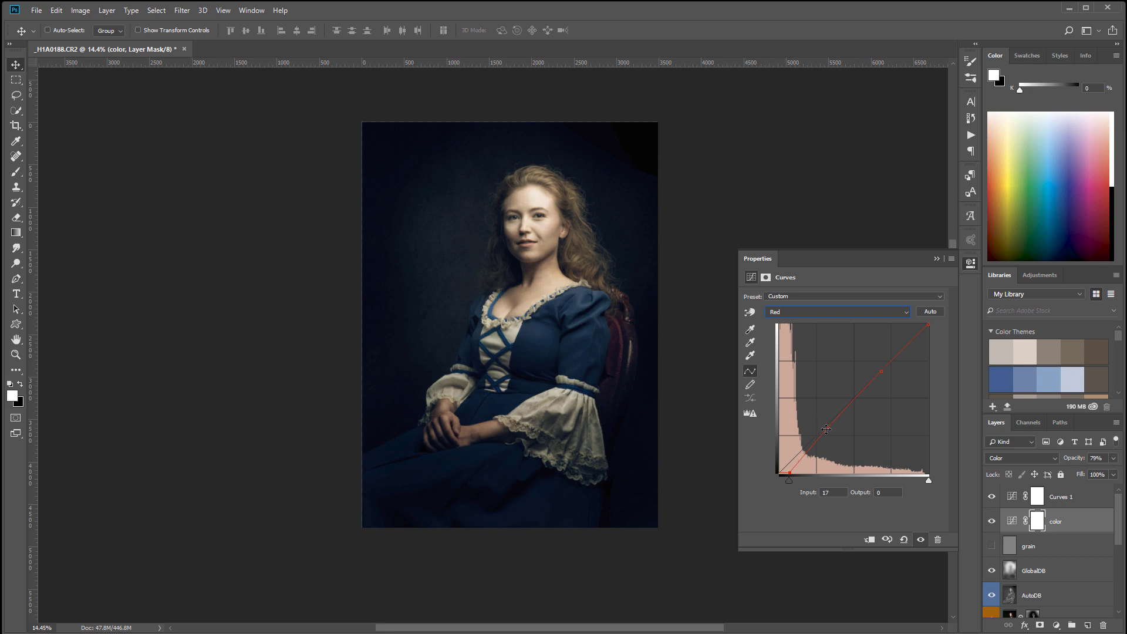
{"action": "left_click_drag", "start_coordinate": [828, 428], "coordinate": [826, 429]}
{"action": "left_click_drag", "start_coordinate": [883, 370], "coordinate": [884, 372]}
{"action": "left_click_drag", "start_coordinate": [824, 431], "coordinate": [826, 431]}
{"action": "left_click_drag", "start_coordinate": [791, 473], "coordinate": [788, 473]}
Step: Set the opacity of the color layer to 92%
{"action": "left_click", "coordinate": [1113, 458]}
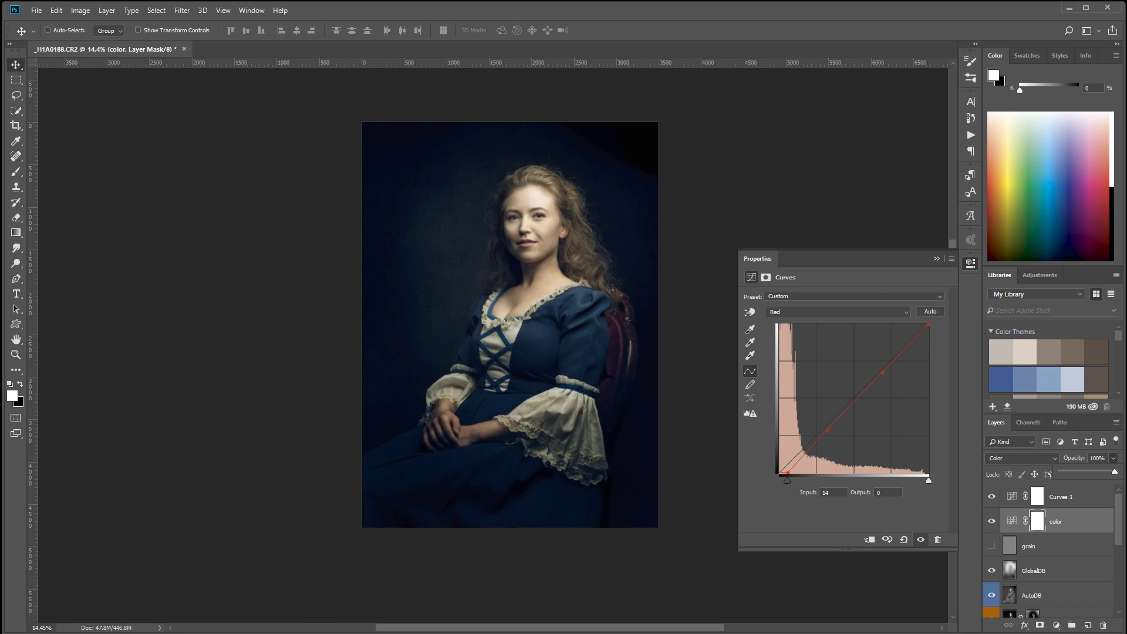
{"action": "mouse_move", "coordinate": [1114, 487]}
{"action": "left_mouse_down"}
{"action": "mouse_move", "coordinate": [1103, 487]}
{"action": "mouse_move", "coordinate": [1113, 488]}
{"action": "left_mouse_up"}
{"action": "left_click", "coordinate": [1114, 459]}
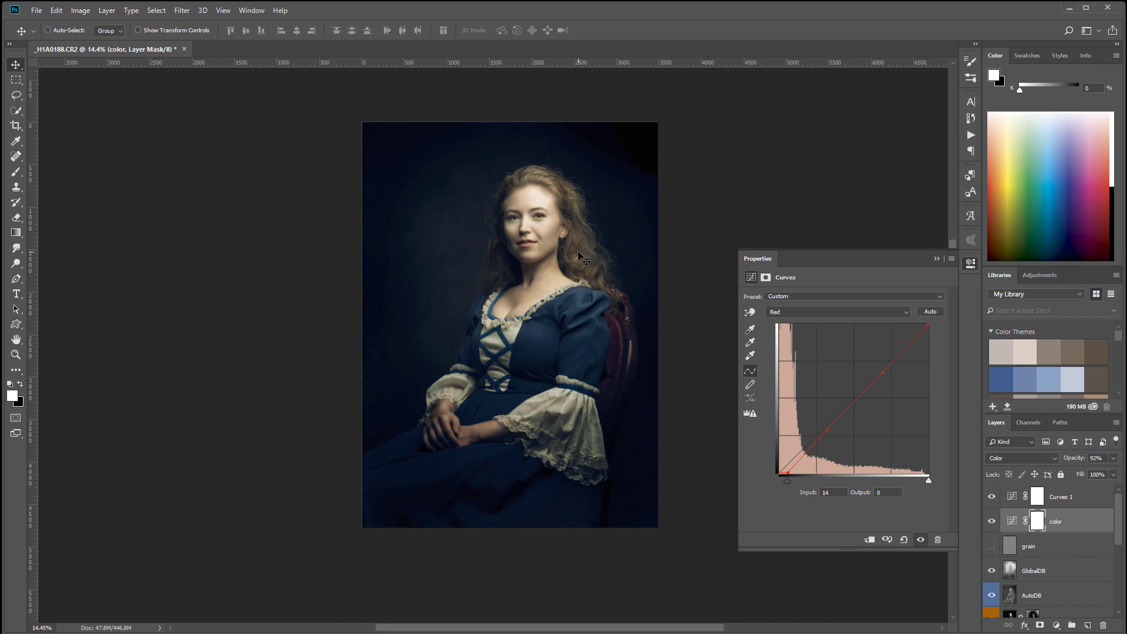
{"action": "scroll", "coordinate": [583, 259], "scroll_direction": "down", "scroll_amount": 2}
{"action": "scroll", "coordinate": [581, 257], "scroll_direction": "up", "scroll_amount": 4}
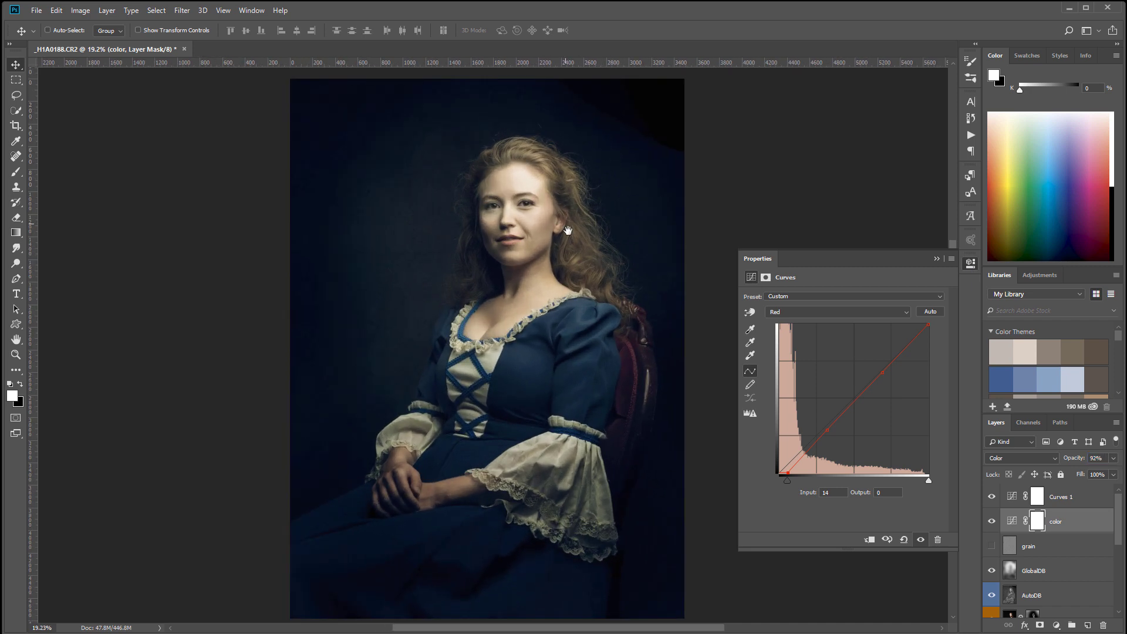
{"action": "scroll", "coordinate": [562, 219], "scroll_direction": "down", "scroll_amount": 2}
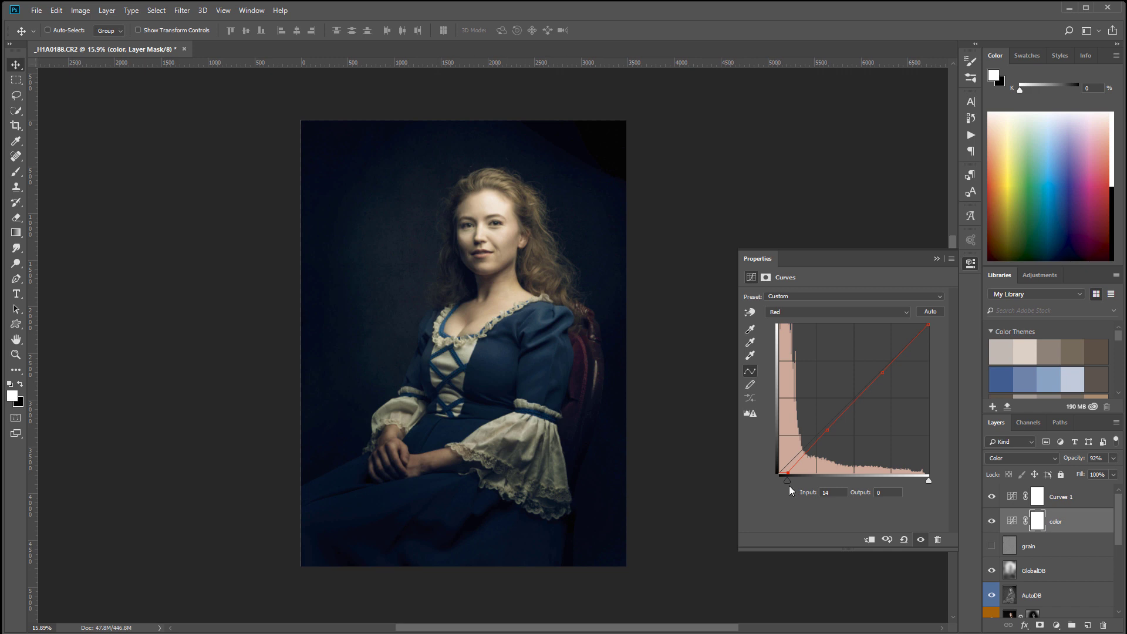
Step: Group all layers from touchup up to Curves 1, leaving Layer 0 outside the group
{"action": "scroll", "coordinate": [1048, 594], "scroll_direction": "down", "scroll_amount": 2}
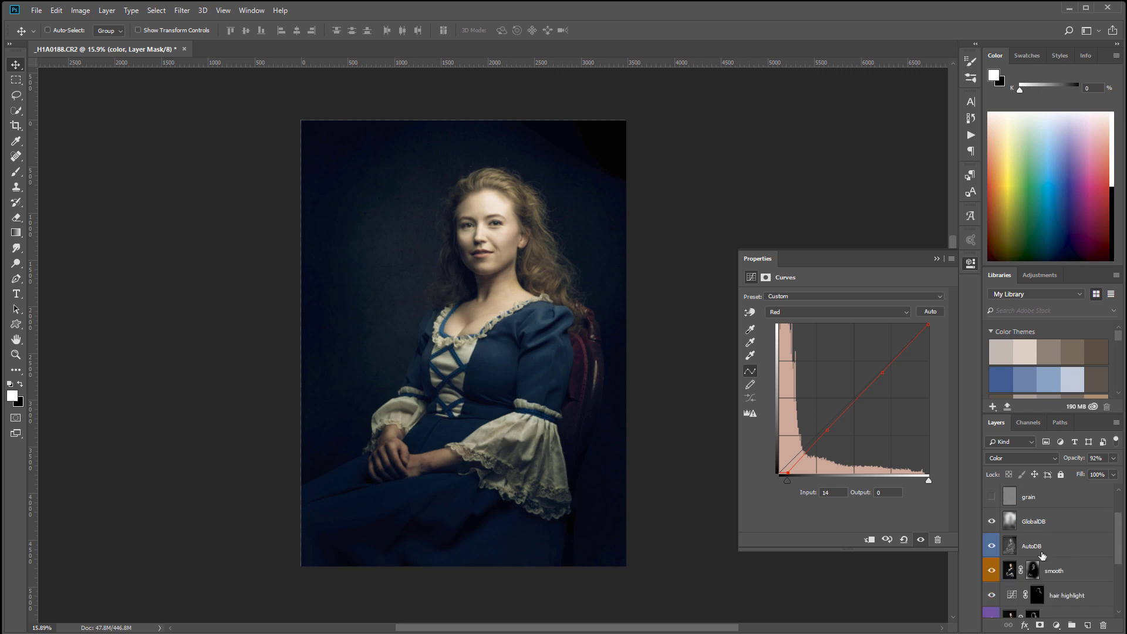
{"action": "scroll", "coordinate": [1049, 552], "scroll_direction": "down", "scroll_amount": 3}
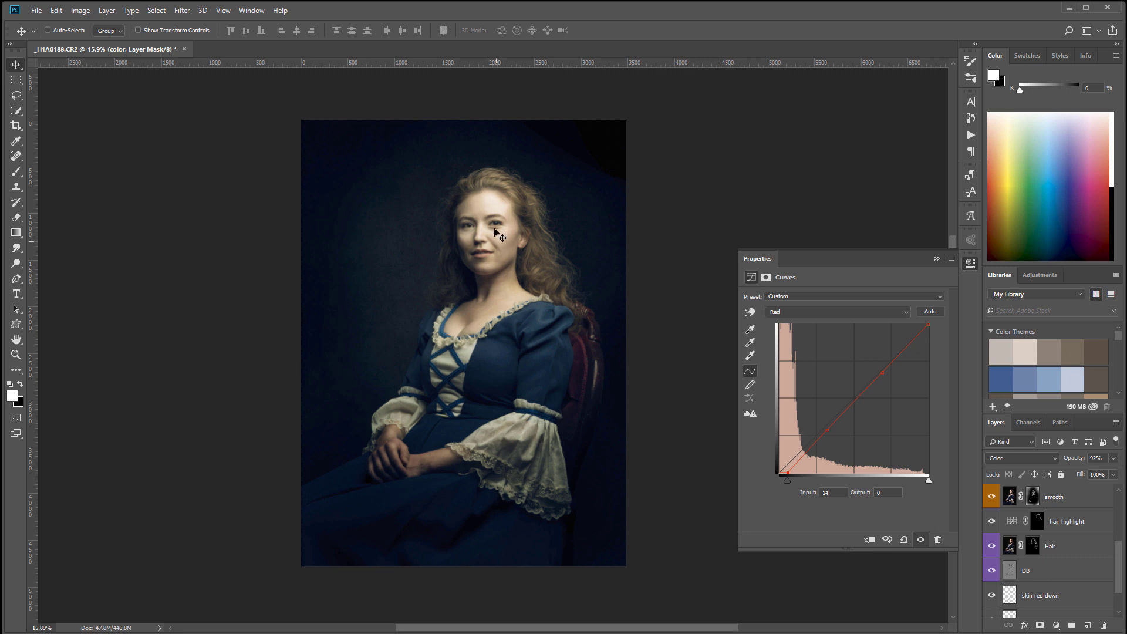
{"action": "scroll", "coordinate": [1018, 569], "scroll_direction": "down", "scroll_amount": 2}
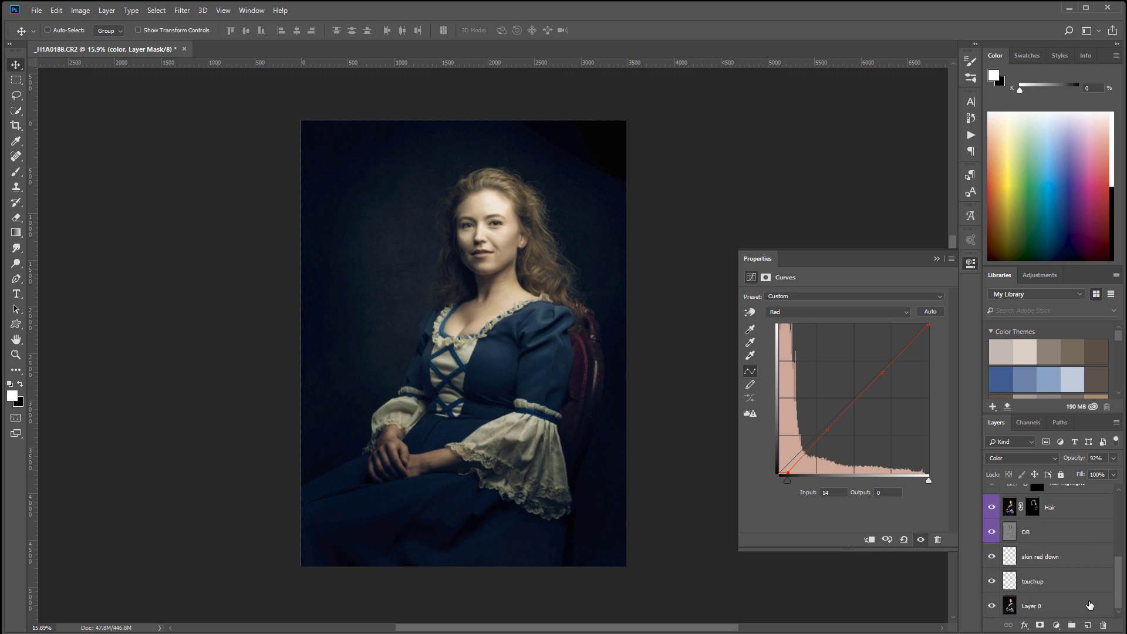
{"action": "left_click", "coordinate": [1070, 581]}
{"action": "scroll", "coordinate": [1050, 531], "scroll_direction": "up", "scroll_amount": 5}
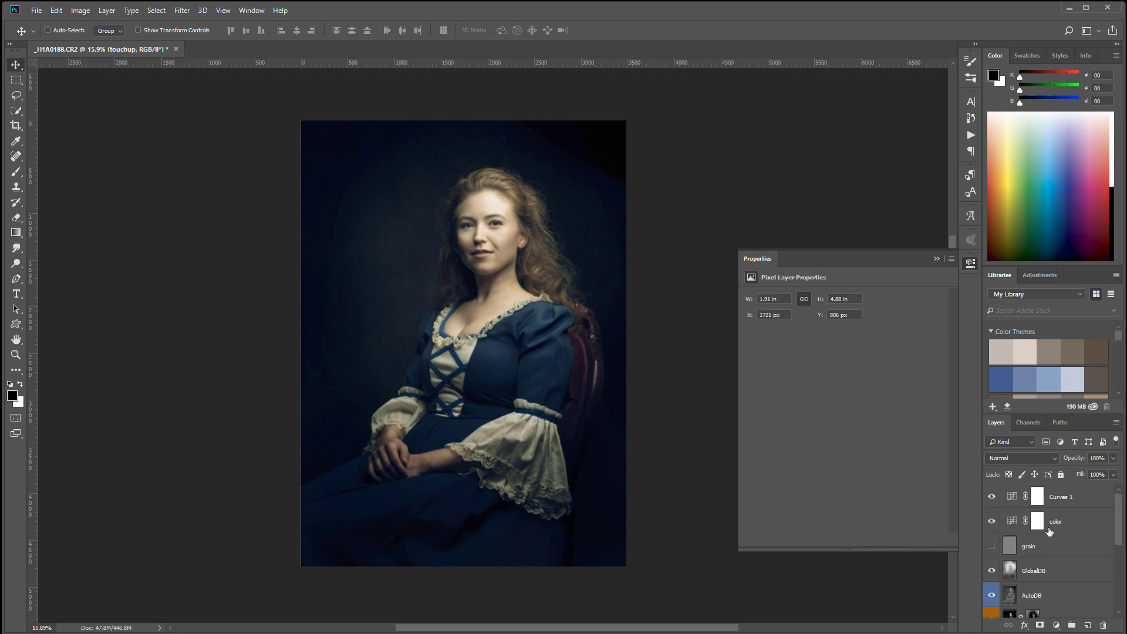
{"action": "left_click", "coordinate": [1089, 503], "text": "shift"}
{"action": "key", "text": "ctrl+g"}
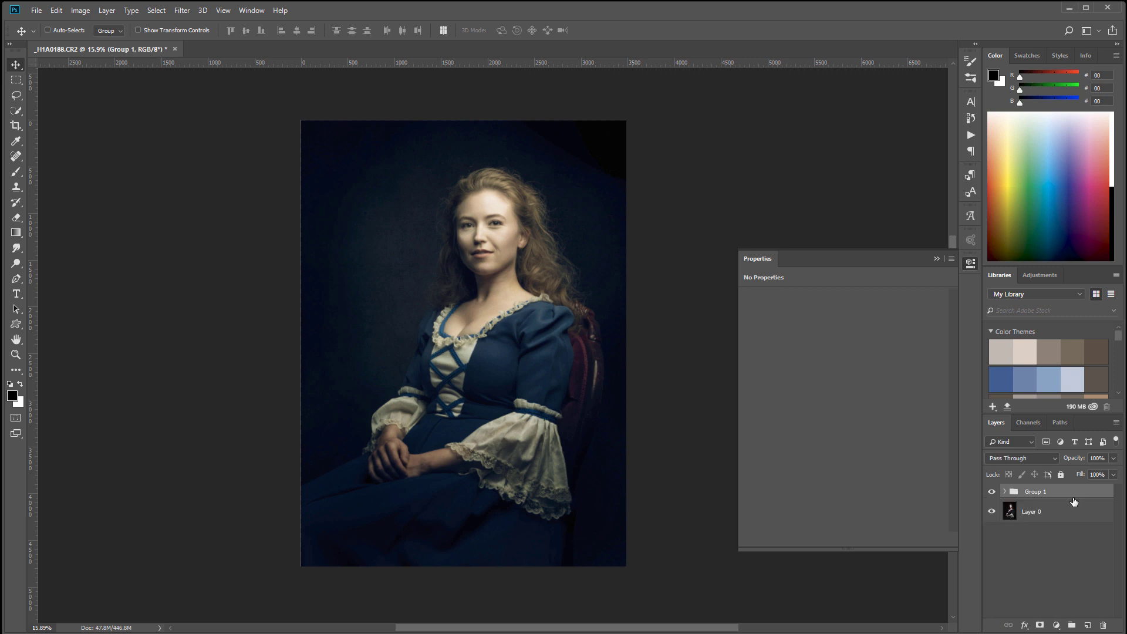
Step: Compare the portrait before and after retouching by repeatedly hiding and showing the layer group above Layer 0
{"action": "left_click", "coordinate": [991, 511], "text": "alt"}
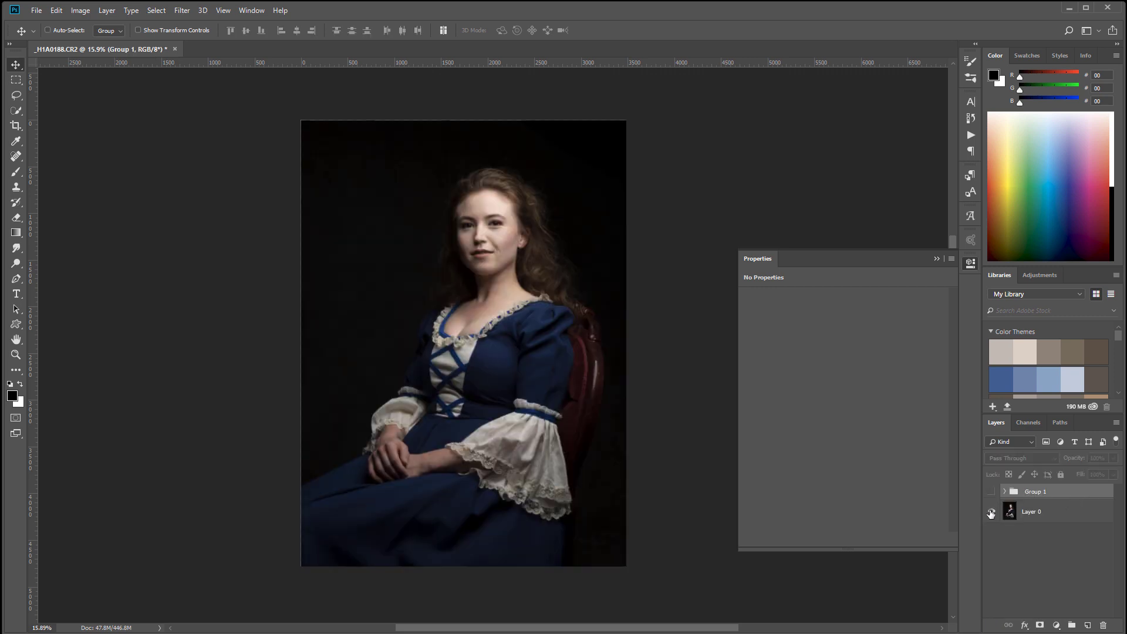
{"action": "left_click", "coordinate": [992, 492]}
{"action": "left_click", "coordinate": [992, 492]}
{"action": "left_click", "coordinate": [992, 492]}
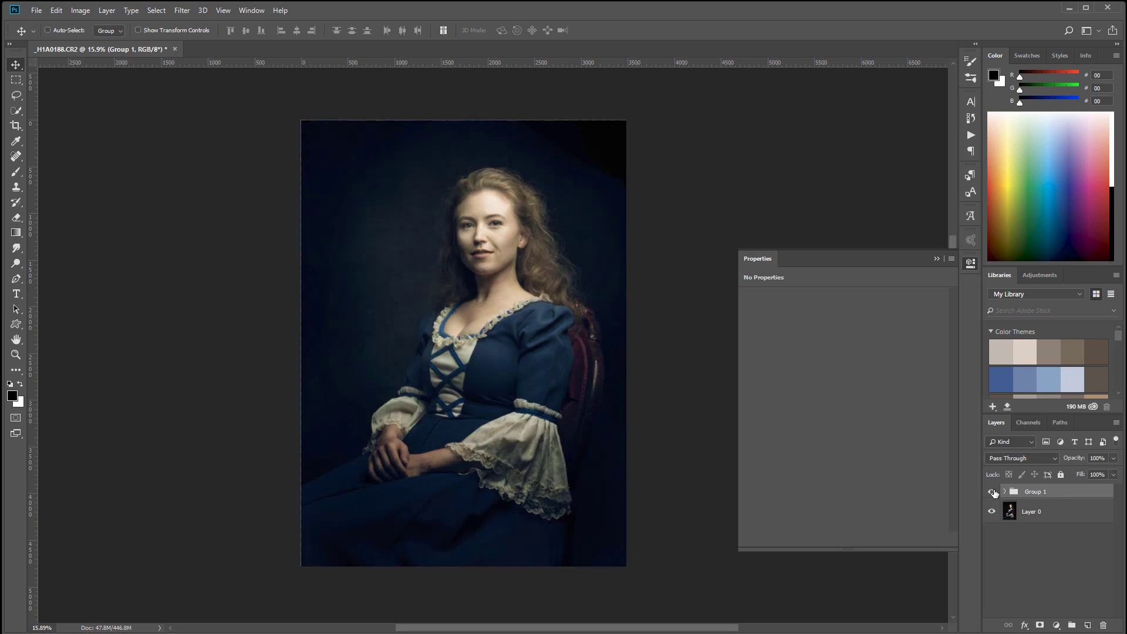
{"action": "left_click", "coordinate": [993, 492]}
{"action": "left_click", "coordinate": [992, 492]}
{"action": "left_click", "coordinate": [992, 492]}
{"action": "left_click", "coordinate": [992, 491]}
{"action": "left_click", "coordinate": [993, 492]}
{"action": "left_click", "coordinate": [993, 492]}
{"action": "left_click", "coordinate": [992, 492]}
{"action": "left_click", "coordinate": [991, 492]}
{"action": "left_click", "coordinate": [992, 492]}
{"action": "left_click", "coordinate": [992, 493]}
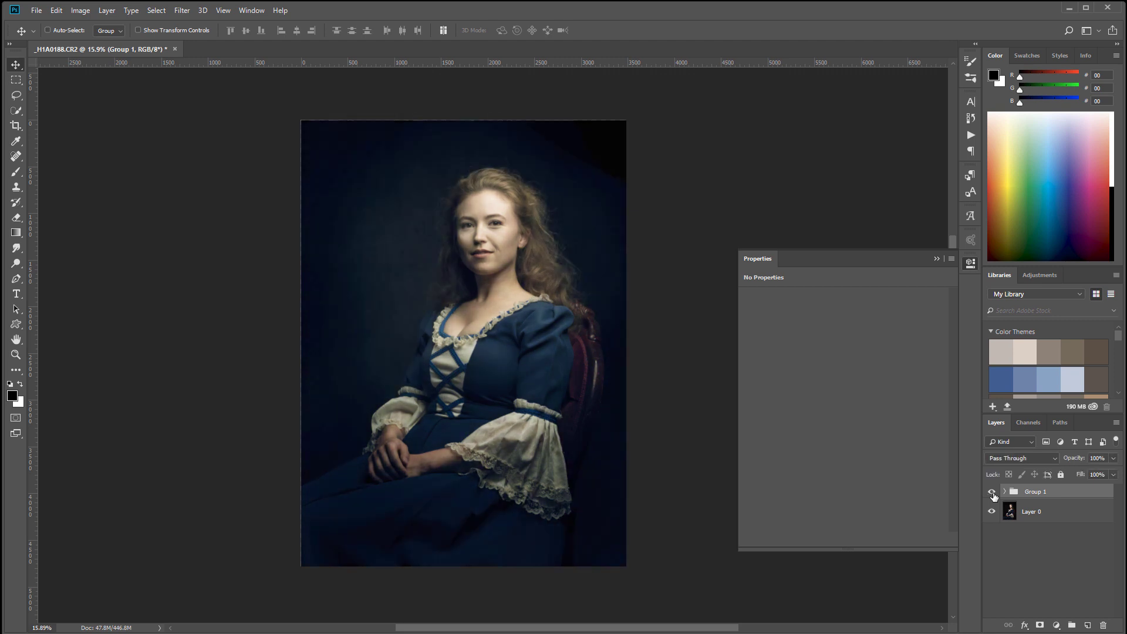